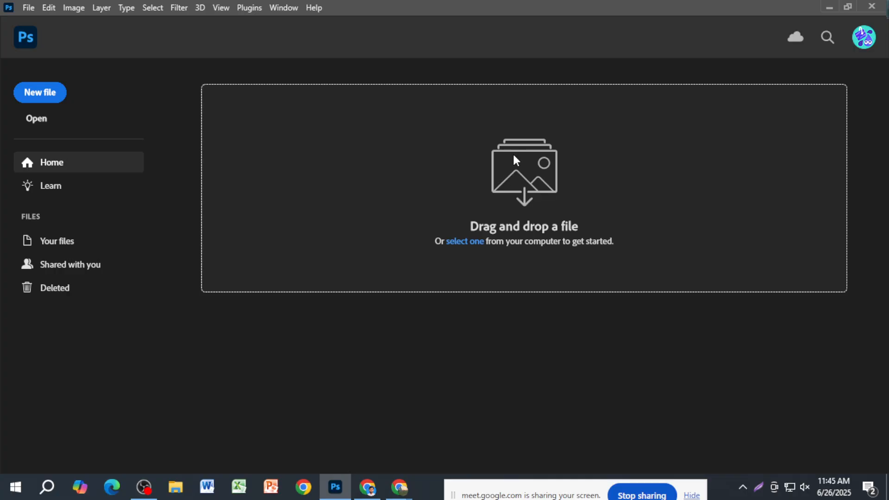
# Step: Create a new document 7 inches wide and 5 inches high at 300 pixels/inch
pyautogui.click(23, 11)
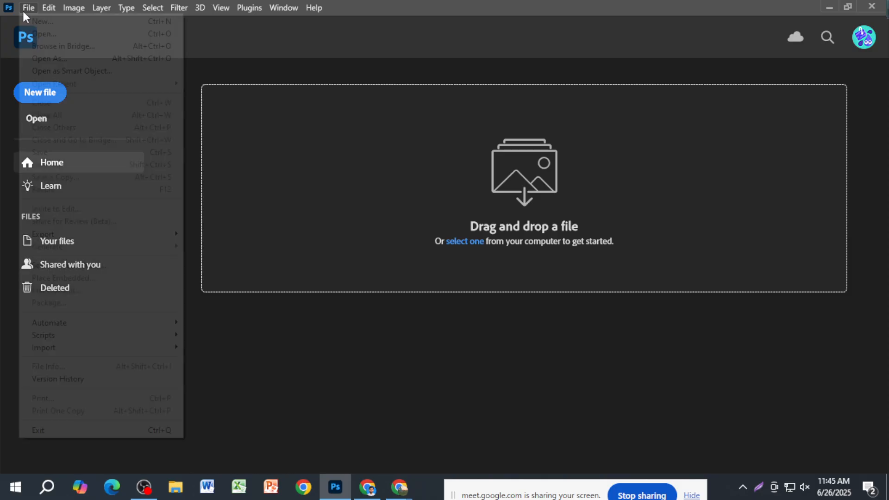
pyautogui.click(44, 21)
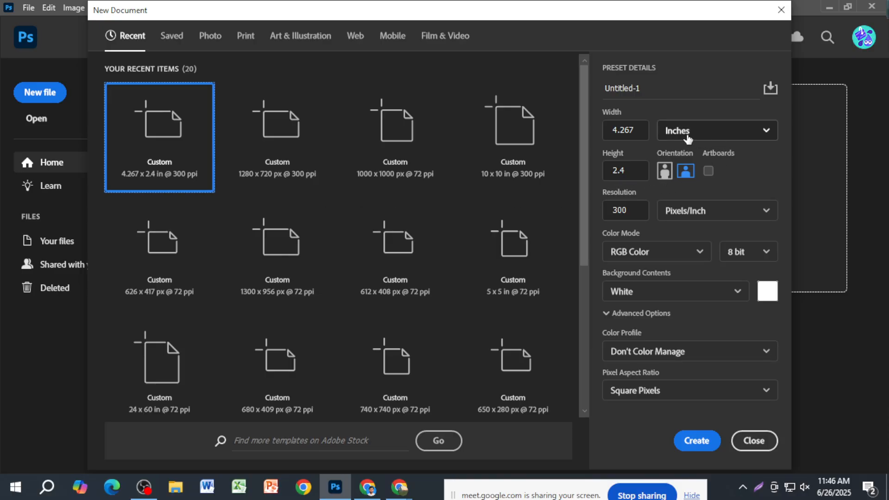
pyautogui.click(718, 135)
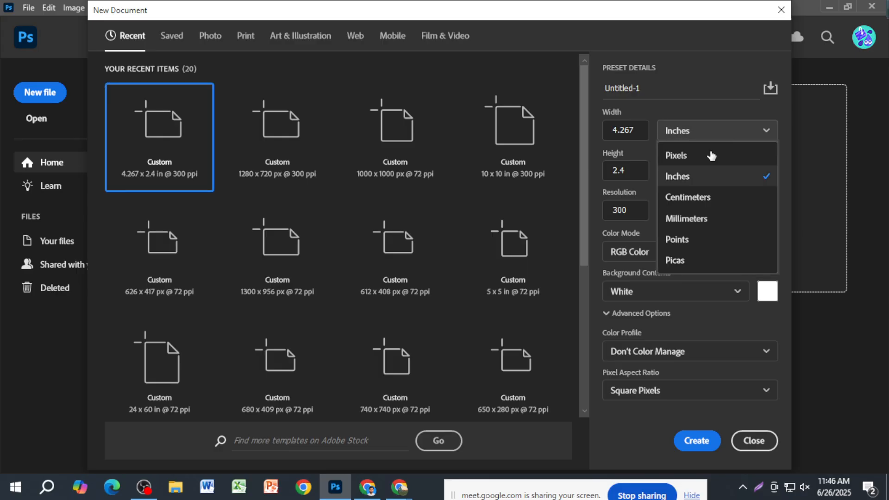
pyautogui.click(709, 177)
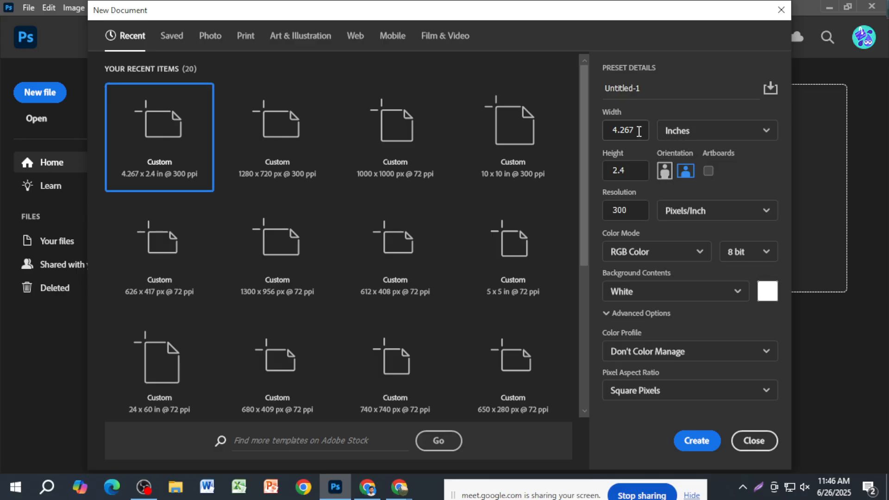
pyautogui.moveTo(639, 132); pyautogui.dragTo(604, 134)
pyautogui.write('7')
pyautogui.moveTo(638, 170); pyautogui.dragTo(600, 181)
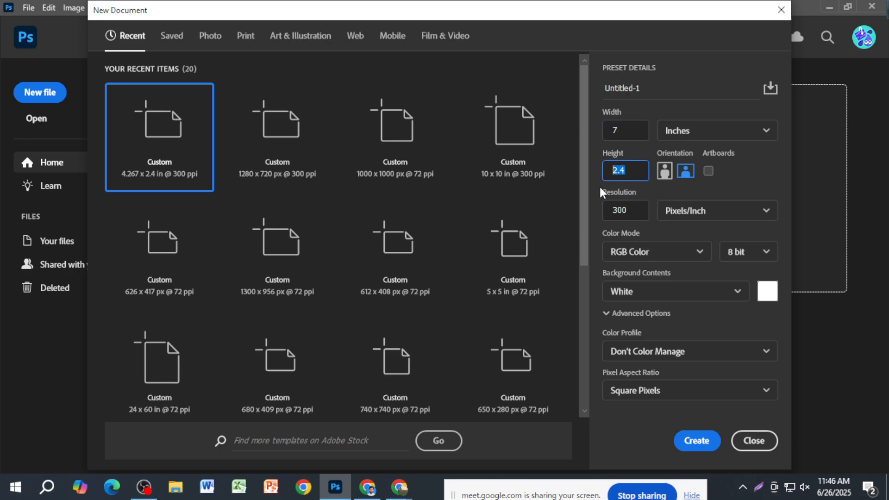
pyautogui.write('5')
pyautogui.press('Return')
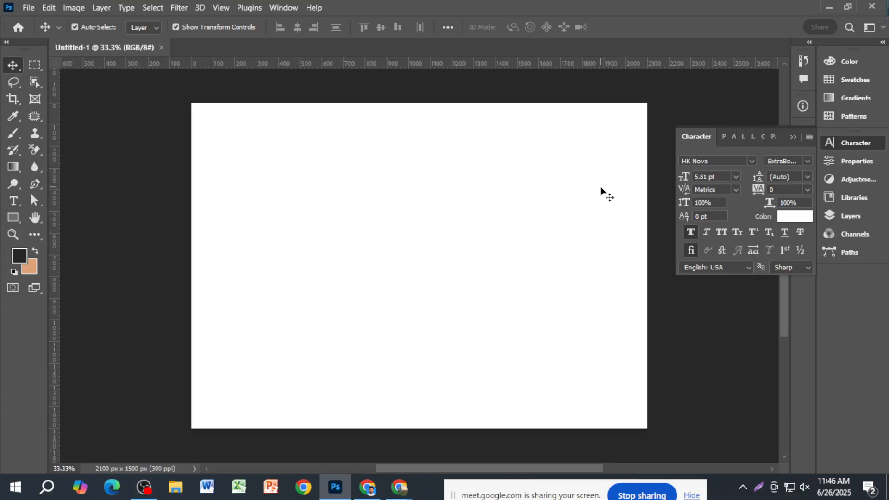
pyautogui.scroll(1, 464, 226)
pyautogui.scroll(-1, 465, 229)
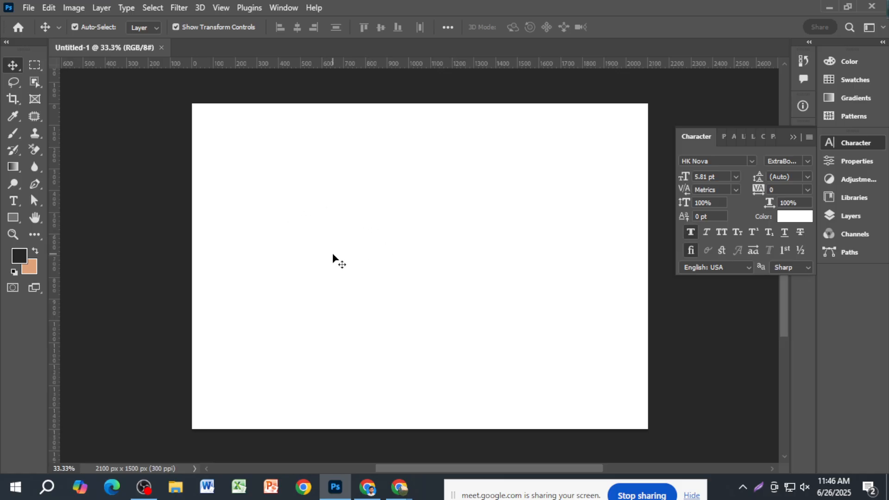
# Step: Start another new document from the A4 print preset, with inches as units and a width of 4.13
pyautogui.hotkey('ctrl', 'n')
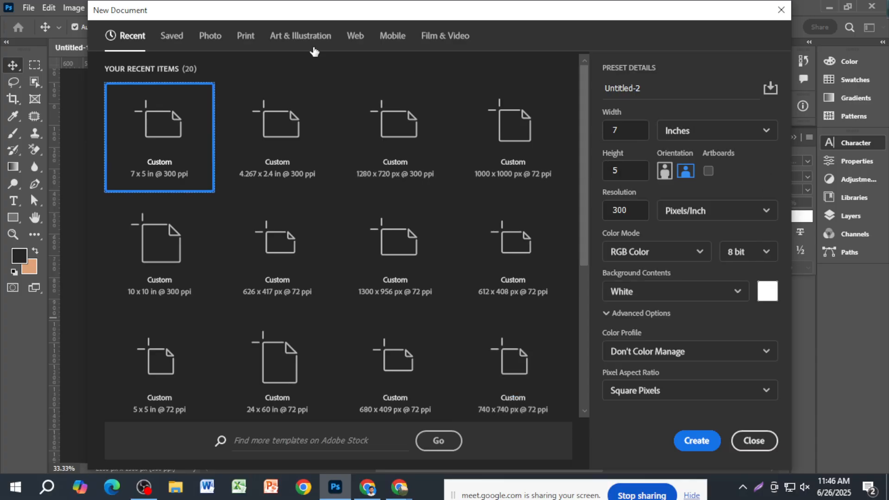
pyautogui.click(245, 37)
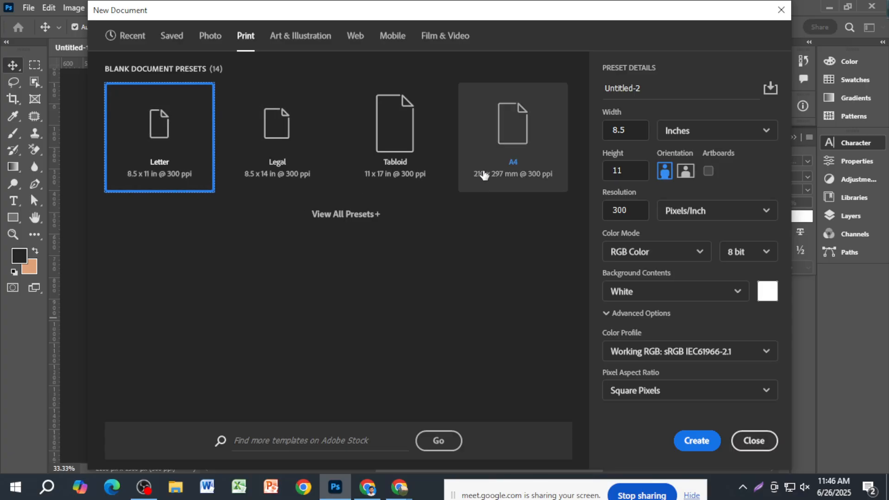
pyautogui.click(486, 185)
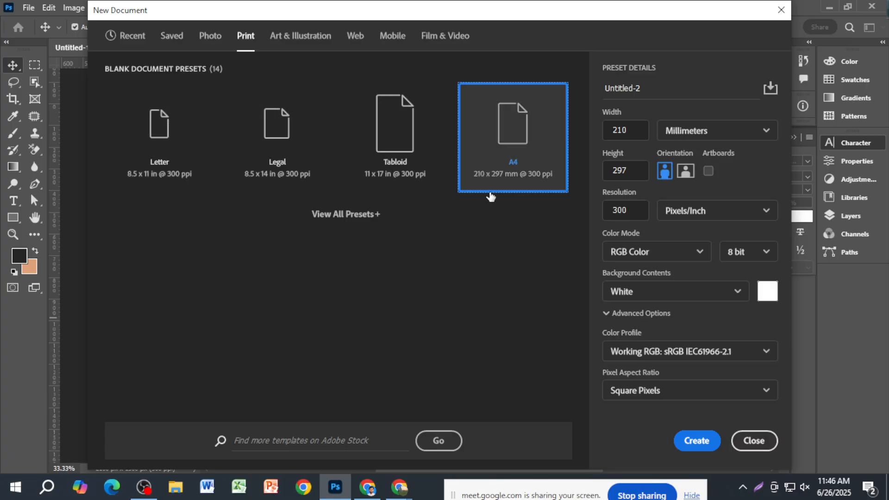
pyautogui.click(701, 135)
pyautogui.click(702, 178)
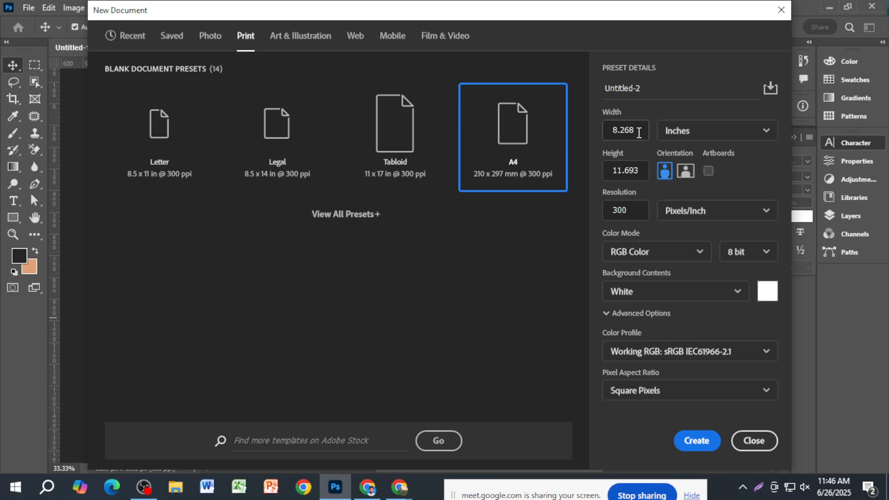
pyautogui.moveTo(638, 133); pyautogui.dragTo(605, 134)
pyautogui.write('4.13')
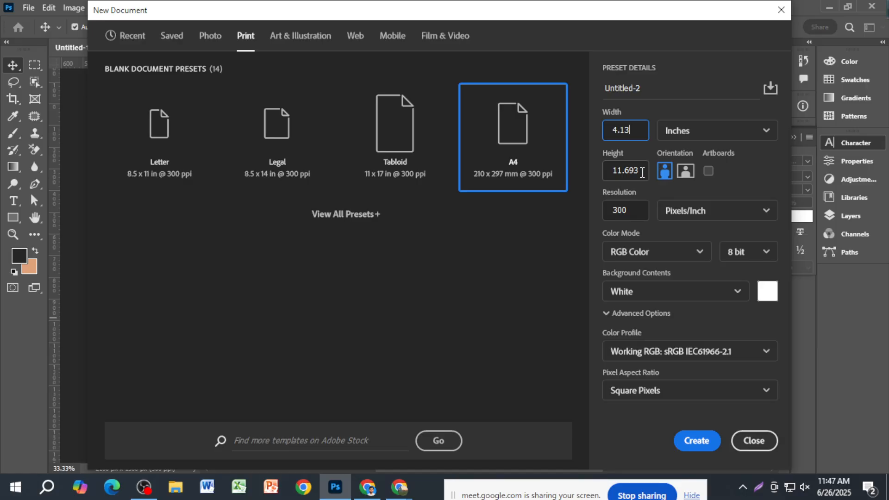
# Step: Switch to the Windows Calculator, divide 11.69 by 2, and close the calculator
pyautogui.click(17, 489)
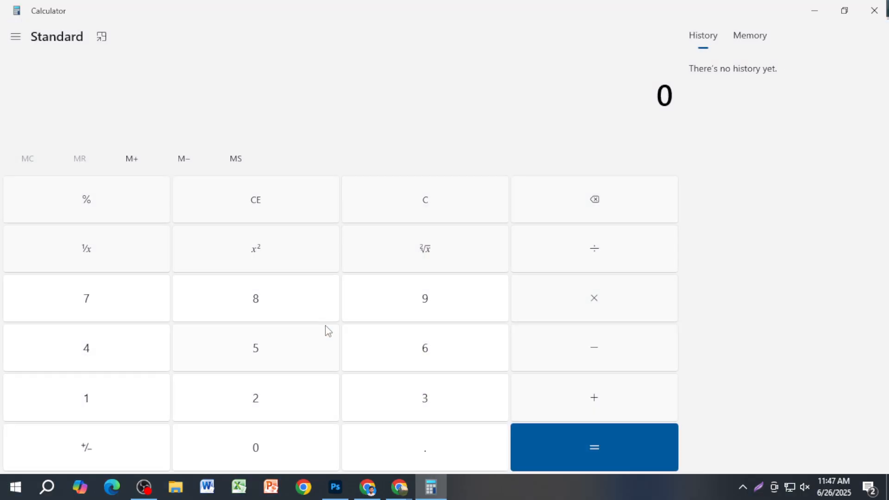
pyautogui.doubleClick(104, 398)
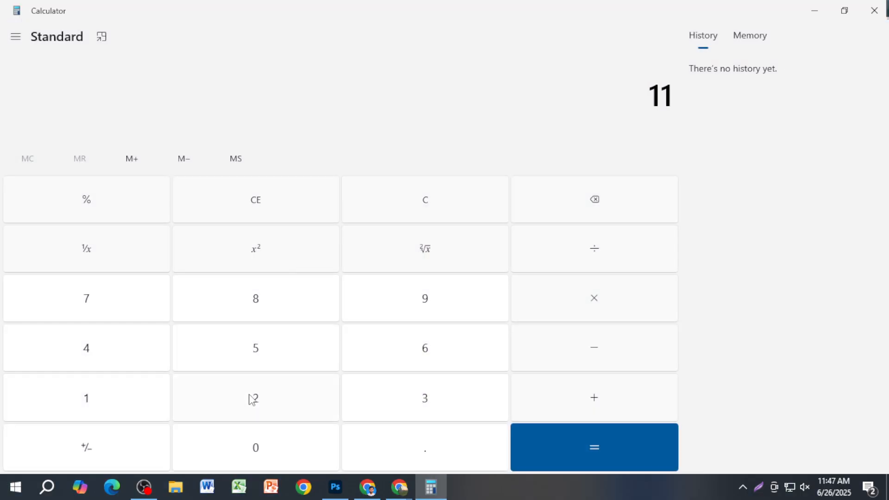
pyautogui.click(402, 456)
pyautogui.click(422, 354)
pyautogui.click(423, 301)
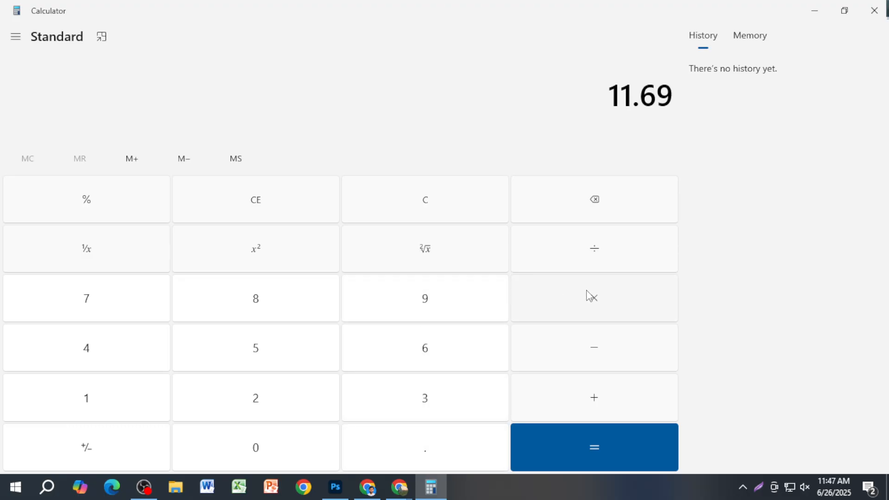
pyautogui.click(603, 257)
pyautogui.click(273, 412)
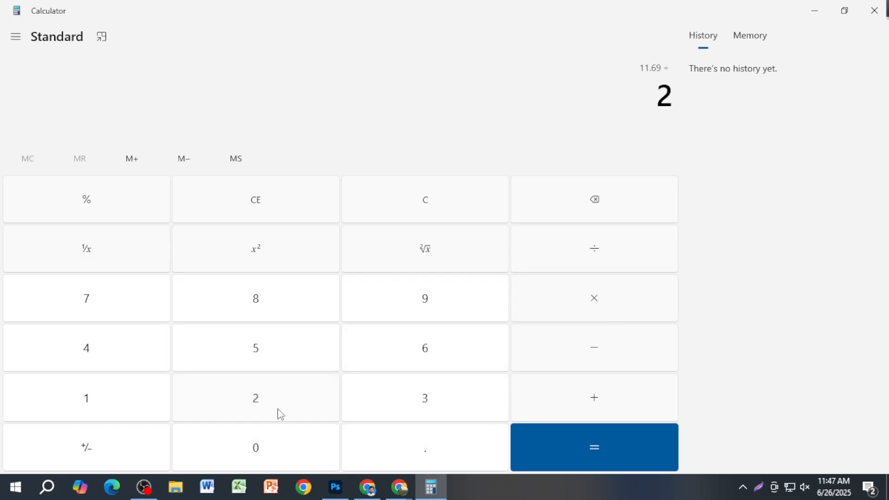
pyautogui.click(554, 459)
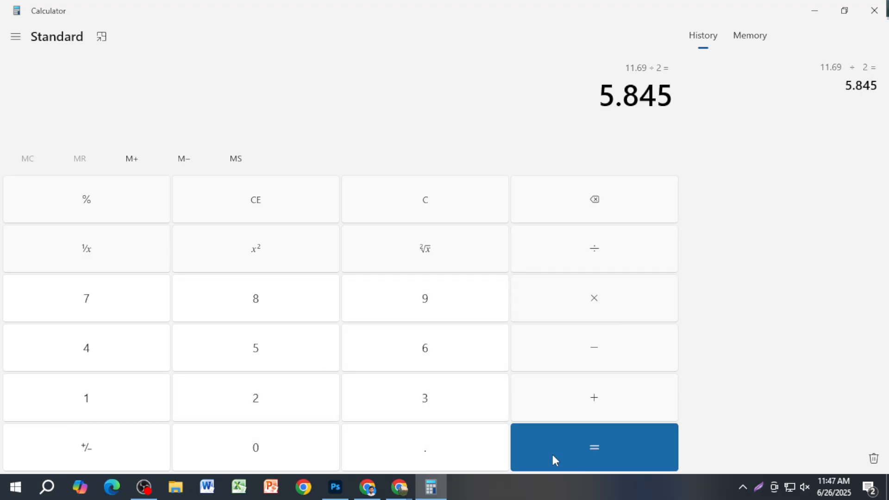
pyautogui.click(865, 14)
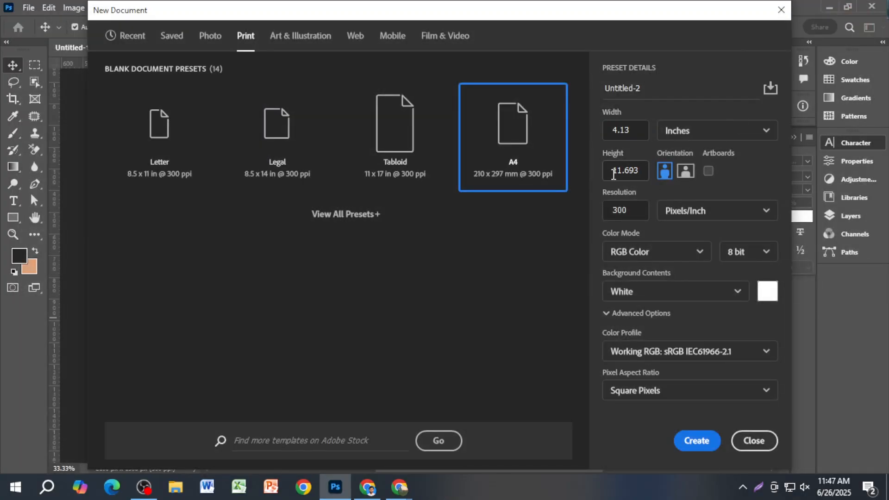
pyautogui.doubleClick(623, 172)
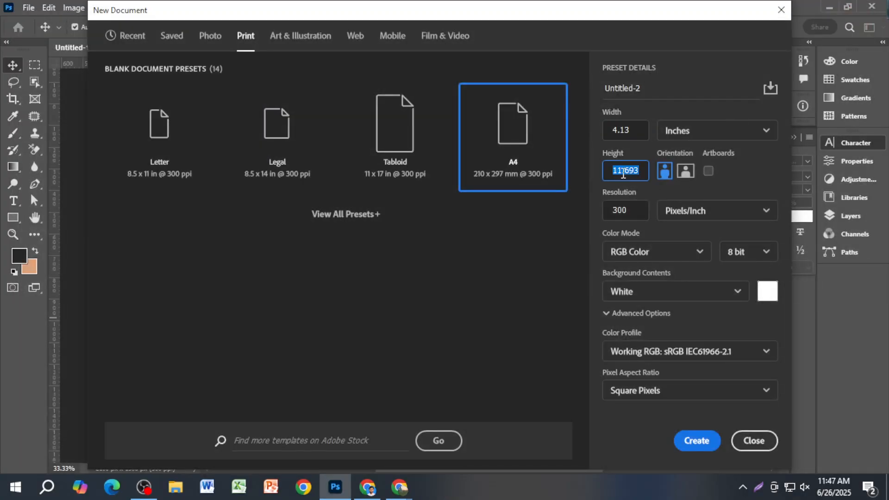
pyautogui.write('5.84')
pyautogui.moveTo(638, 169); pyautogui.dragTo(585, 172)
pyautogui.press('BackSpace')
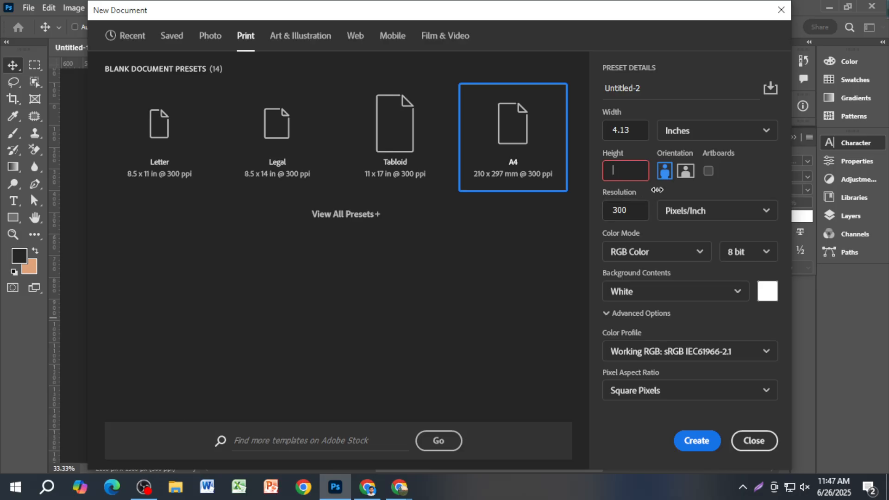
# Step: Set the new document's width to 5.84 inches and its height to 4.13 inches, and create it
pyautogui.moveTo(636, 133); pyautogui.dragTo(616, 134)
pyautogui.write('5.84')
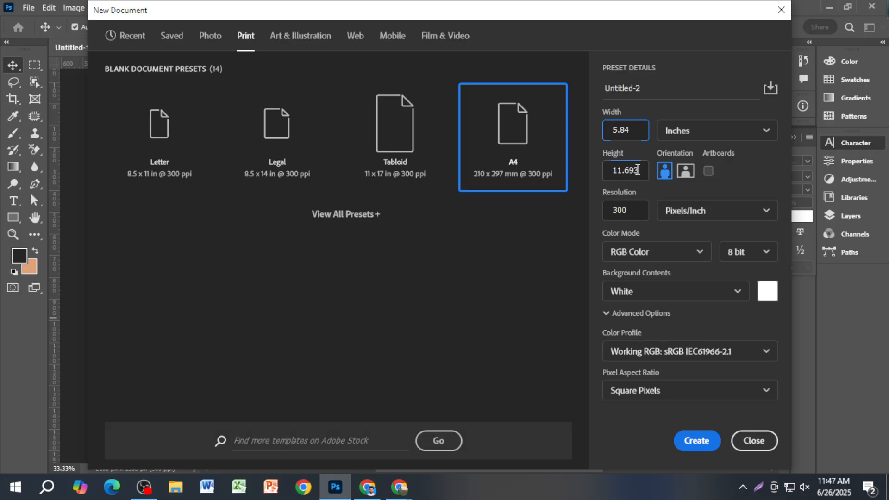
pyautogui.moveTo(639, 170); pyautogui.dragTo(611, 173)
pyautogui.write('4.13')
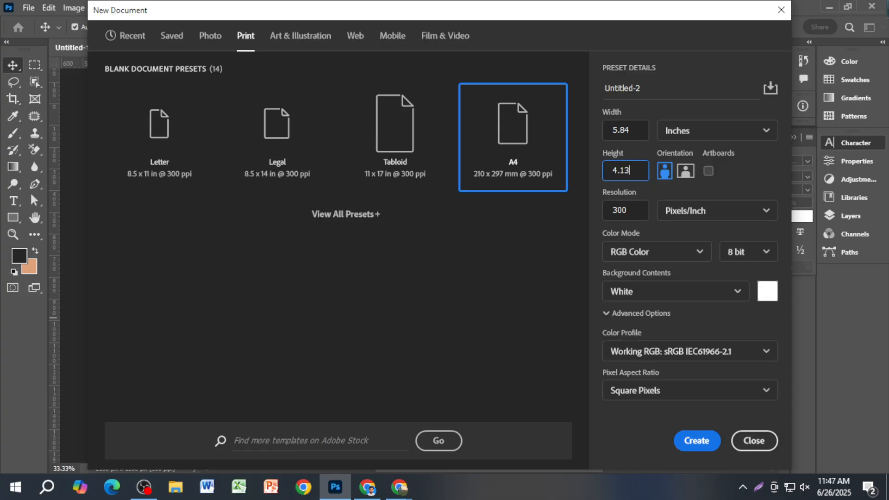
pyautogui.click(696, 441)
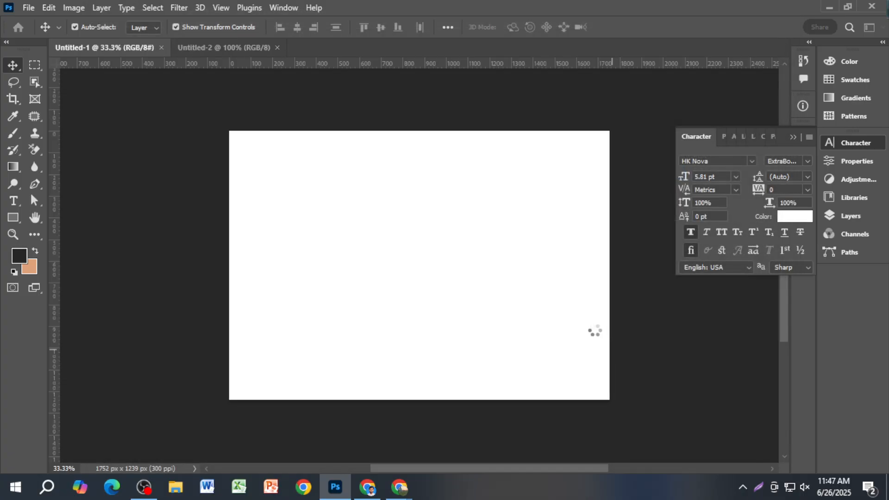
# Step: Compare the two open documents' canvas sizes and close the 5.84 × 4.13 inch document
pyautogui.click(132, 51)
pyautogui.click(238, 51)
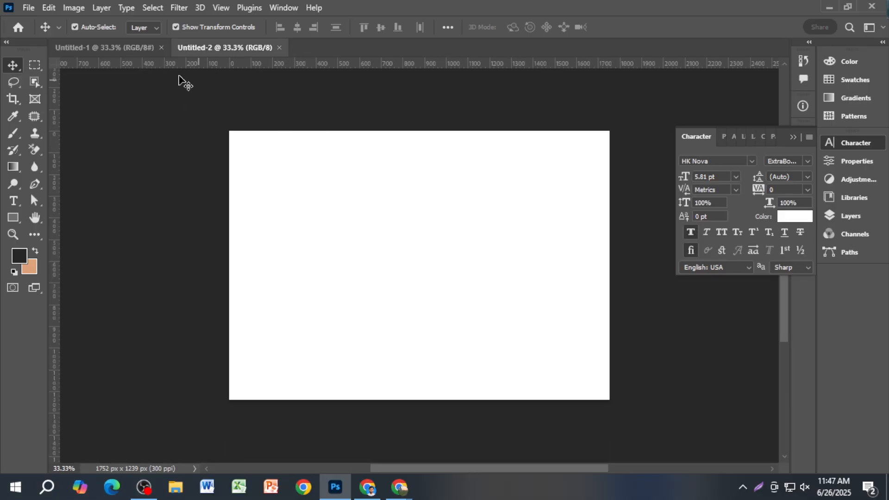
pyautogui.click(115, 53)
pyautogui.click(241, 52)
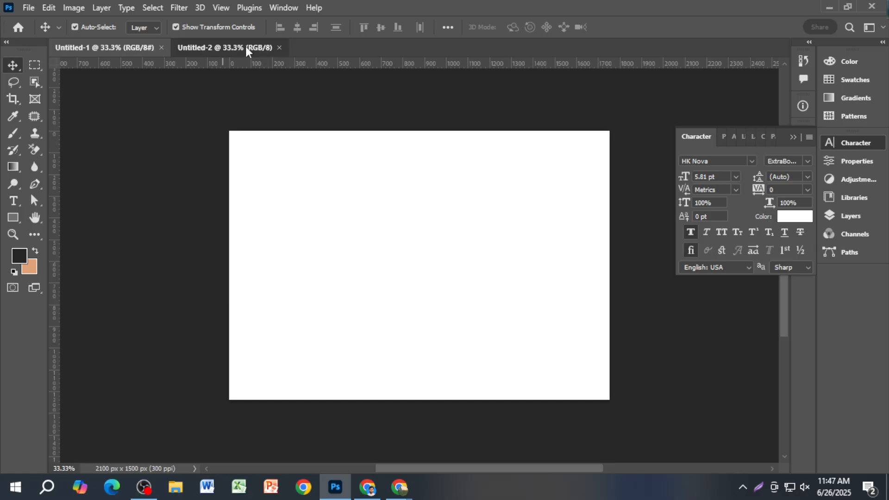
pyautogui.click(279, 48)
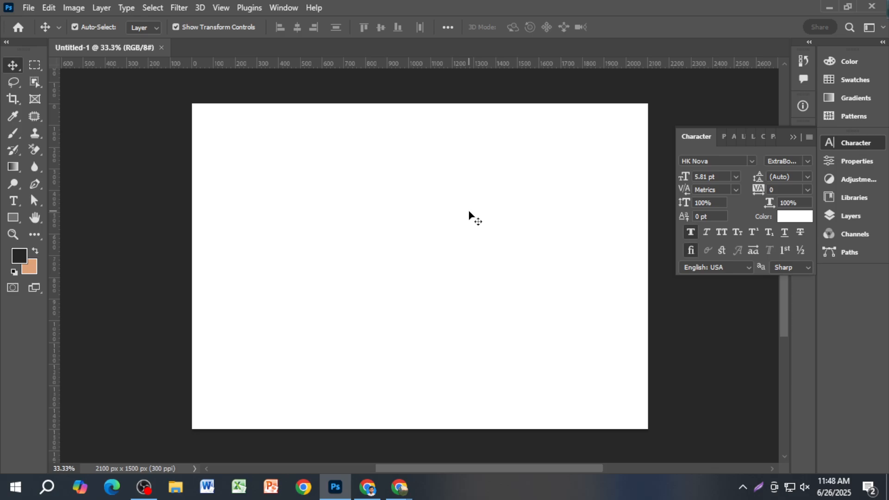
pyautogui.click(367, 487)
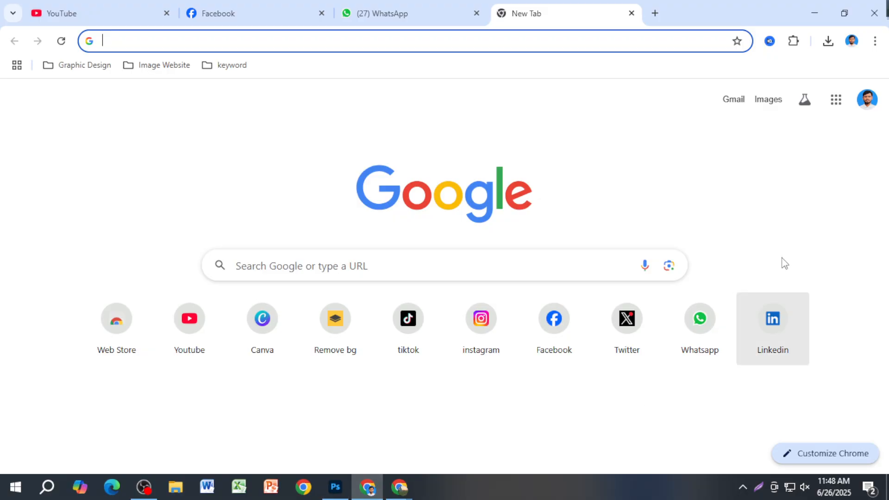
pyautogui.click(586, 40)
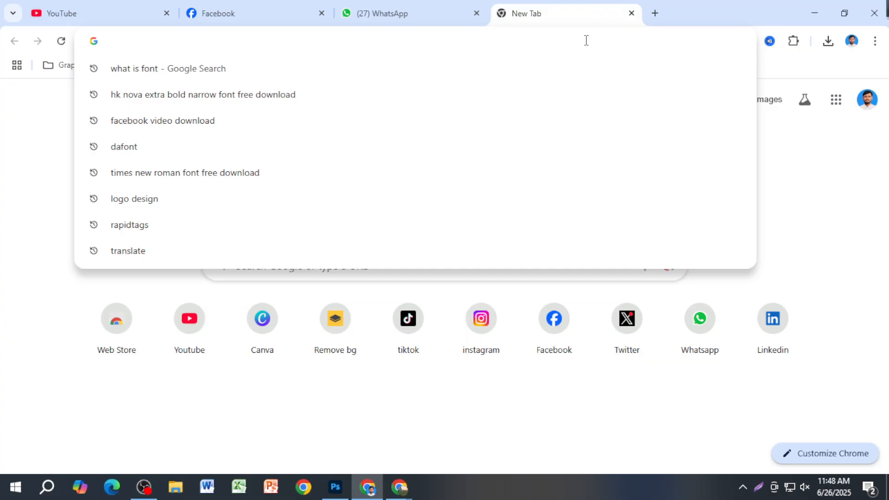
pyautogui.write('i')
pyautogui.press('BackSpace')
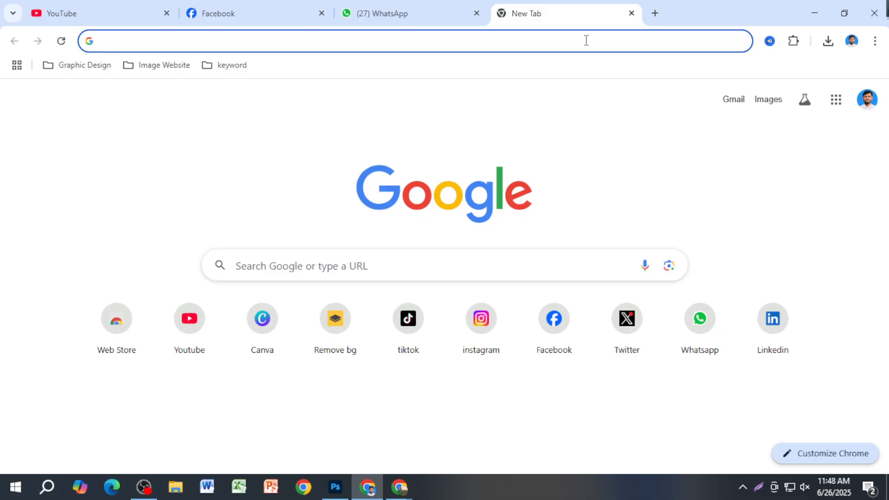
pyautogui.click(807, 19)
# Step: Minimize the open windows and open the graphic pic folder on the Graphic Design (H:) drive in File Explorer
pyautogui.click(826, 5)
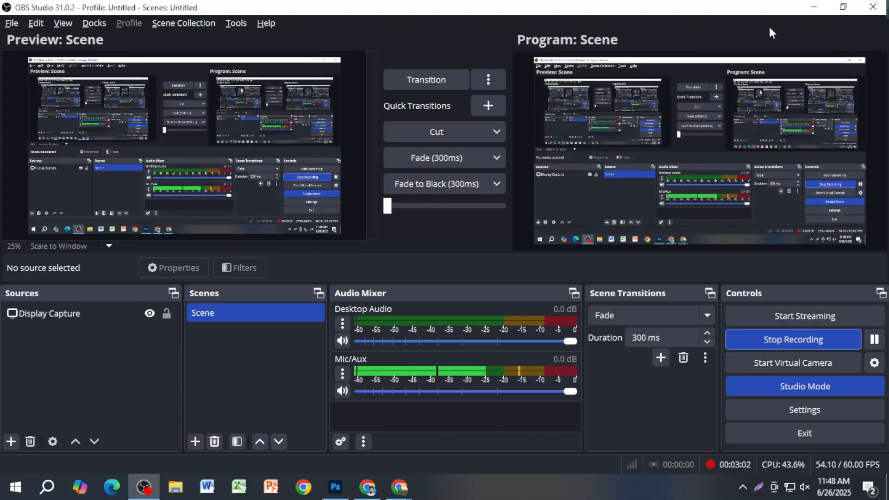
pyautogui.click(827, 6)
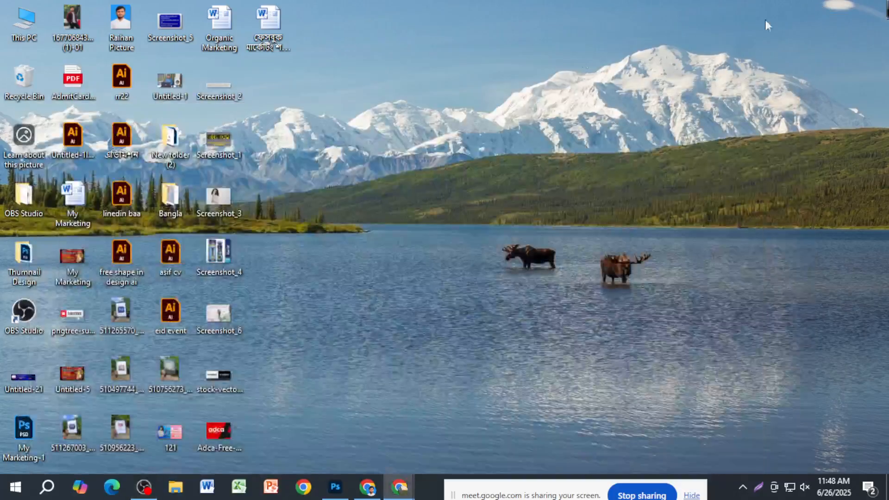
pyautogui.doubleClick(12, 23)
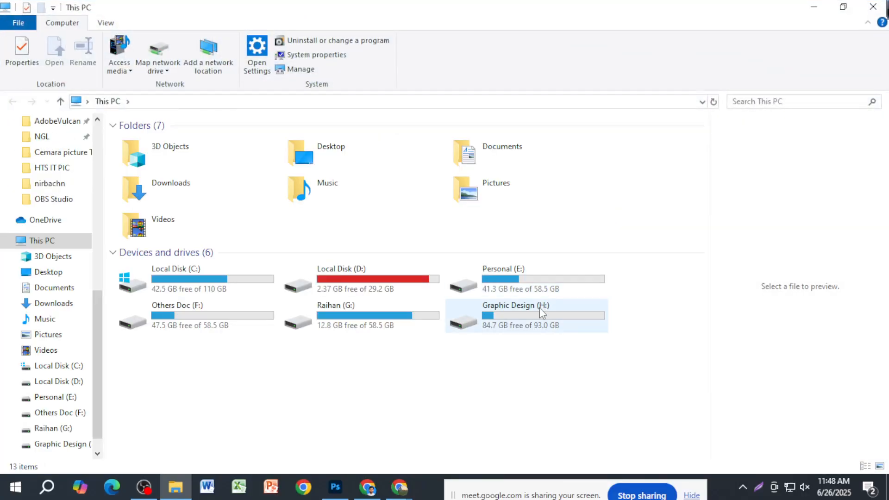
pyautogui.doubleClick(538, 310)
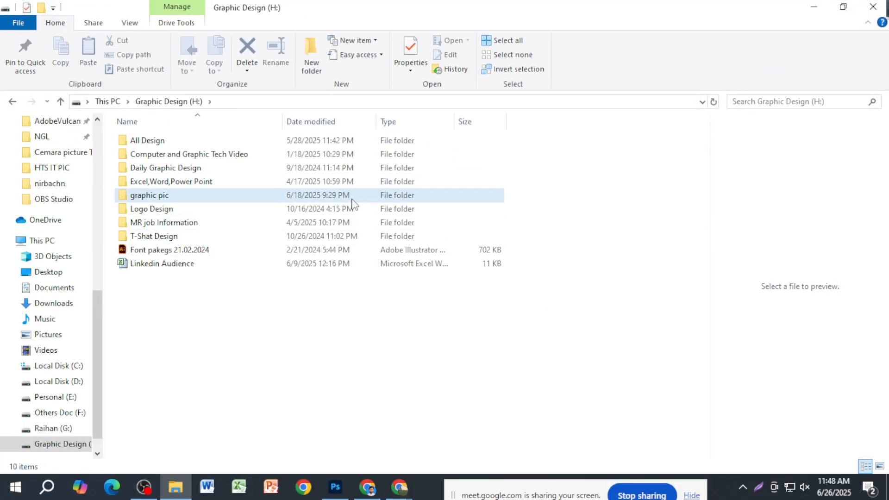
pyautogui.doubleClick(324, 195)
# Step: Browse the graphic pic folder down to the floral frames and open the first blue floral frame image in the photo viewer
pyautogui.scroll(-10, 485, 319)
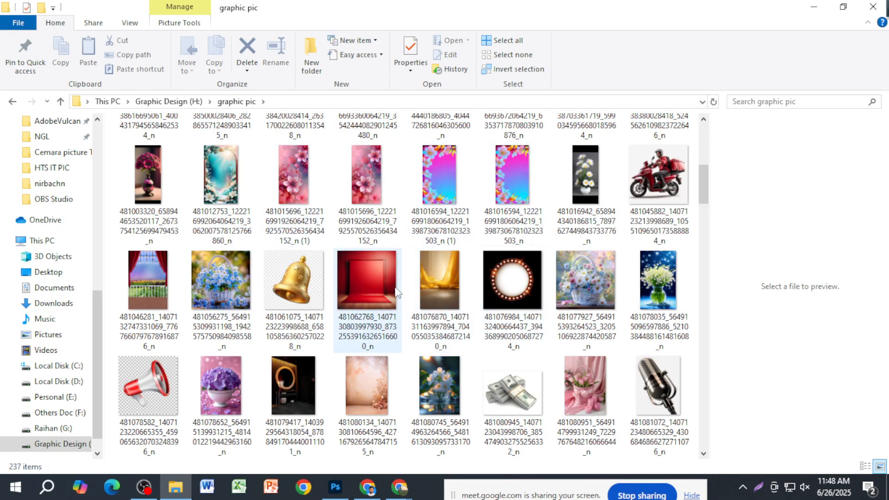
pyautogui.scroll(-8, 509, 287)
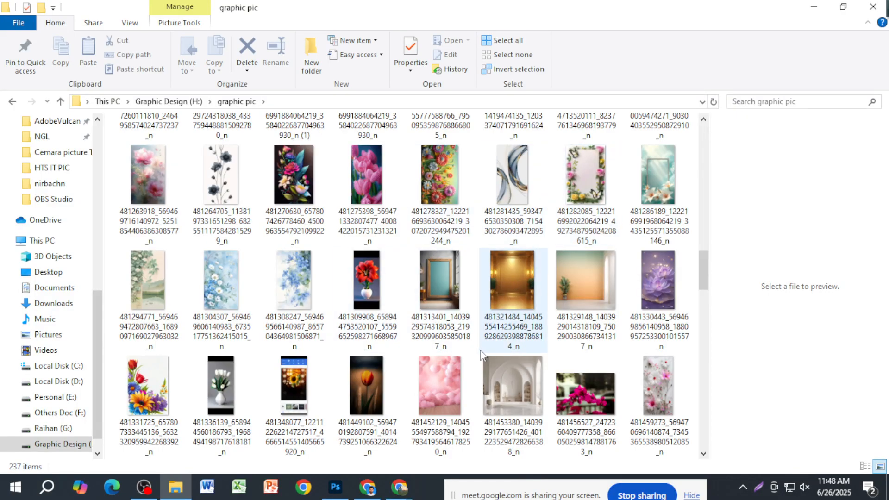
pyautogui.scroll(-5, 533, 287)
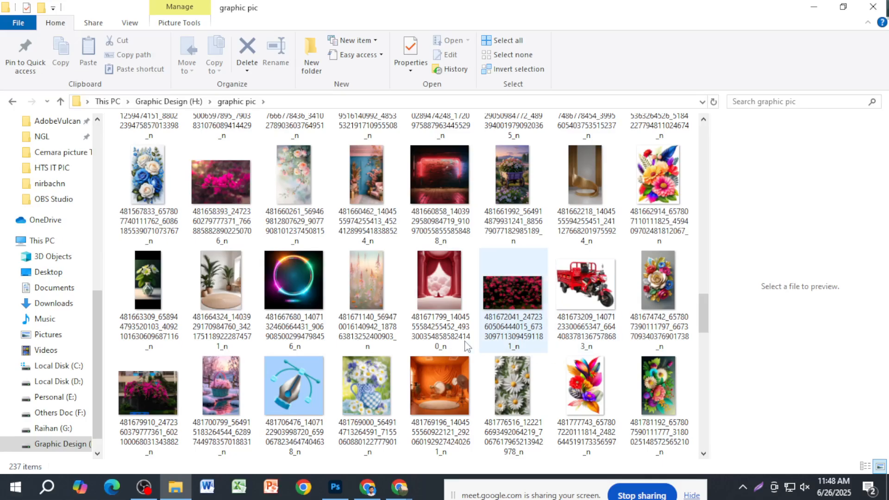
pyautogui.scroll(-5, 383, 379)
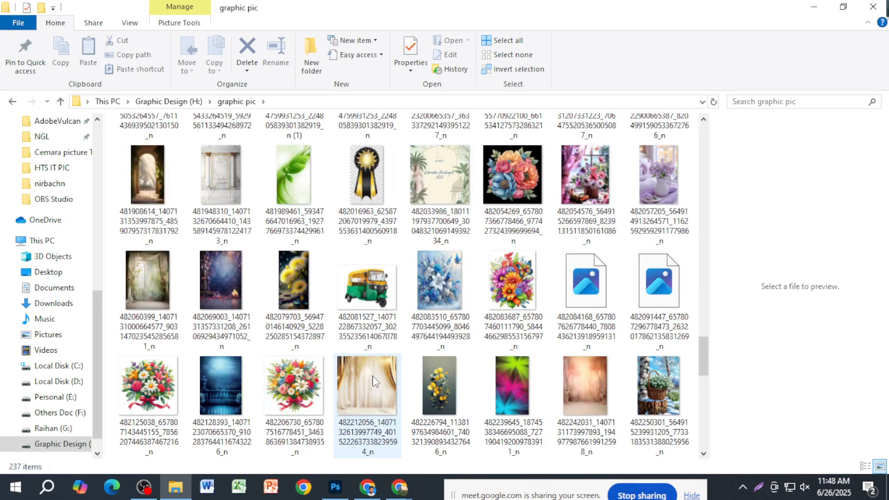
pyautogui.scroll(-5, 384, 385)
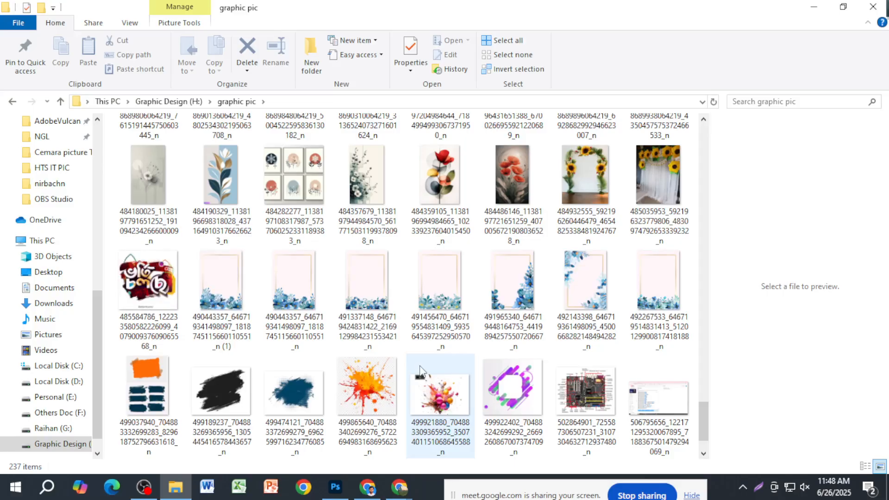
pyautogui.click(227, 294)
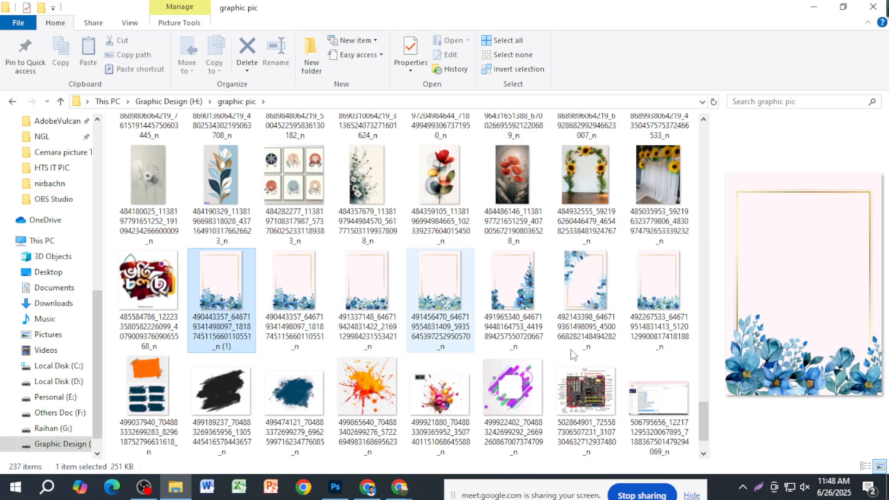
pyautogui.doubleClick(657, 371)
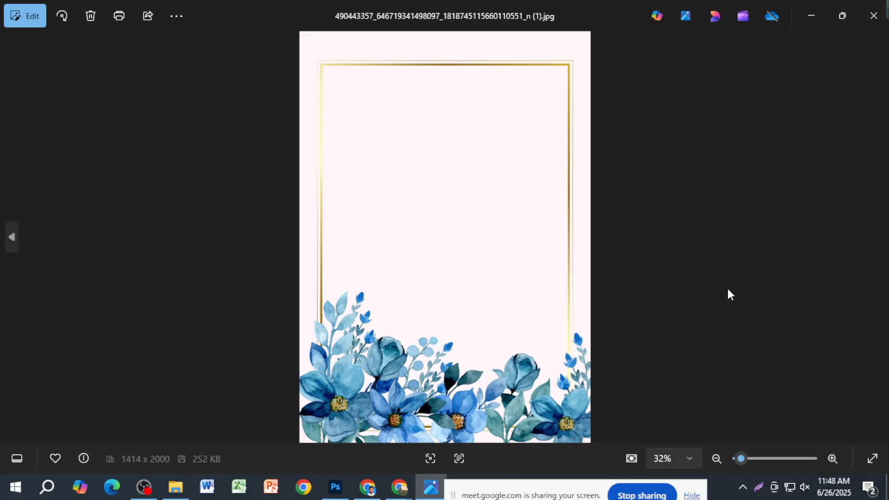
# Step: Page through the following border and paint-splash images in the photo viewer, and close it
pyautogui.click(878, 238)
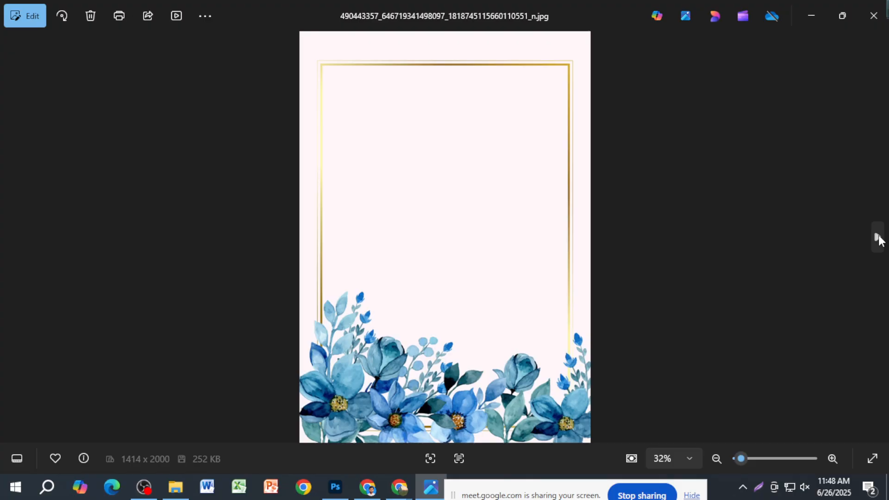
pyautogui.click(879, 238)
pyautogui.click(878, 238)
pyautogui.click(878, 238)
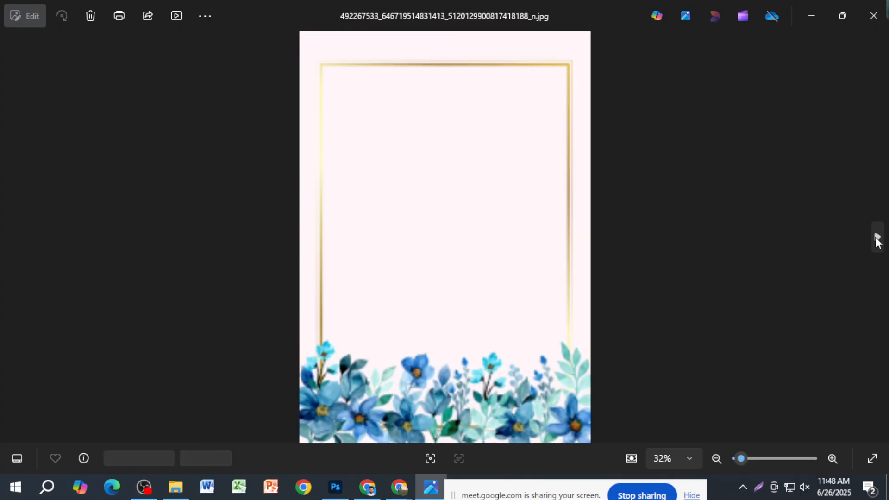
pyautogui.click(877, 238)
pyautogui.click(877, 238)
pyautogui.click(877, 239)
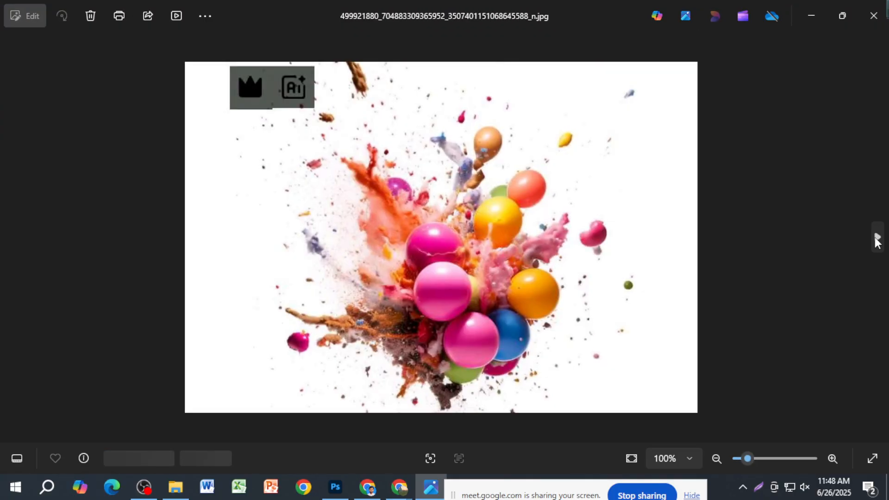
pyautogui.click(876, 238)
pyautogui.click(874, 16)
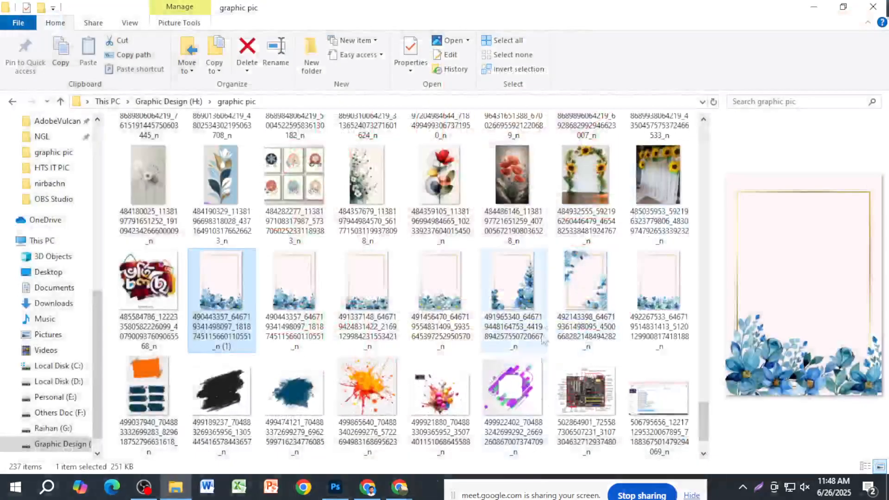
# Step: Return to the subfolders of graphic pic, open AQI Writting, and preview the blue flower corner image
pyautogui.scroll(-2, 536, 389)
pyautogui.scroll(10, 524, 393)
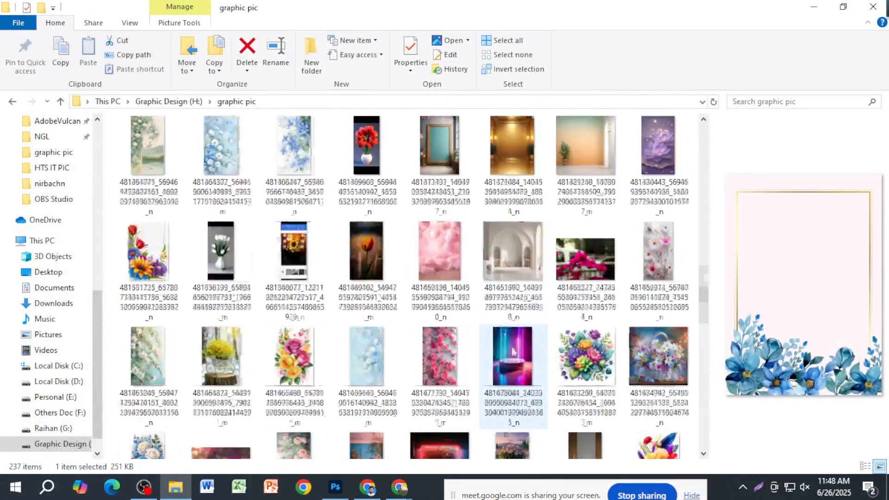
pyautogui.scroll(10, 514, 352)
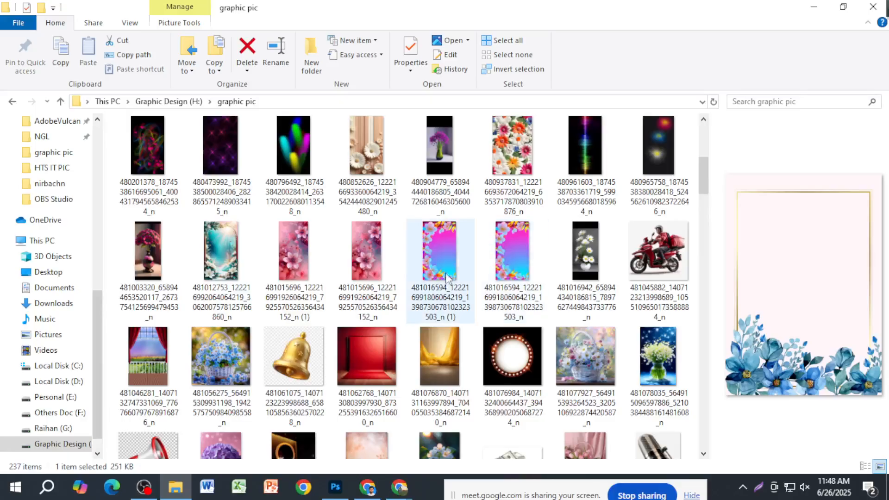
pyautogui.scroll(5, 446, 277)
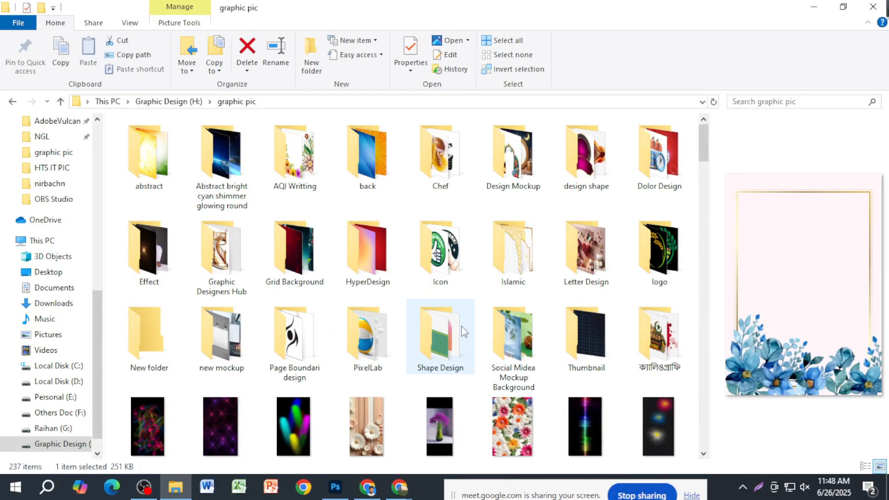
pyautogui.doubleClick(308, 186)
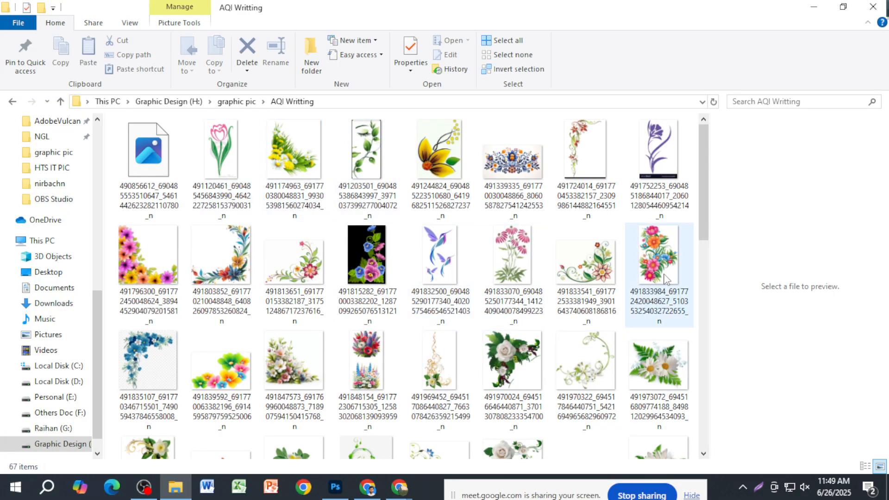
pyautogui.click(150, 361)
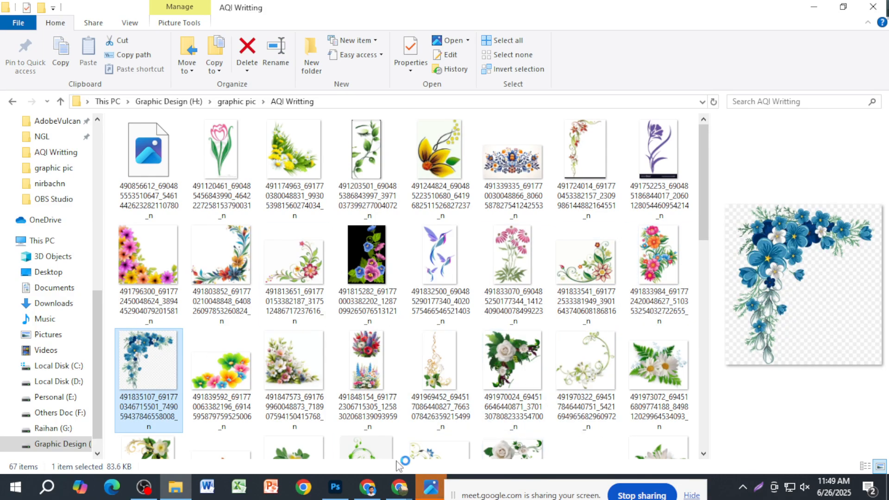
# Step: Switch to Chrome and search Google for "border design"
pyautogui.click(367, 486)
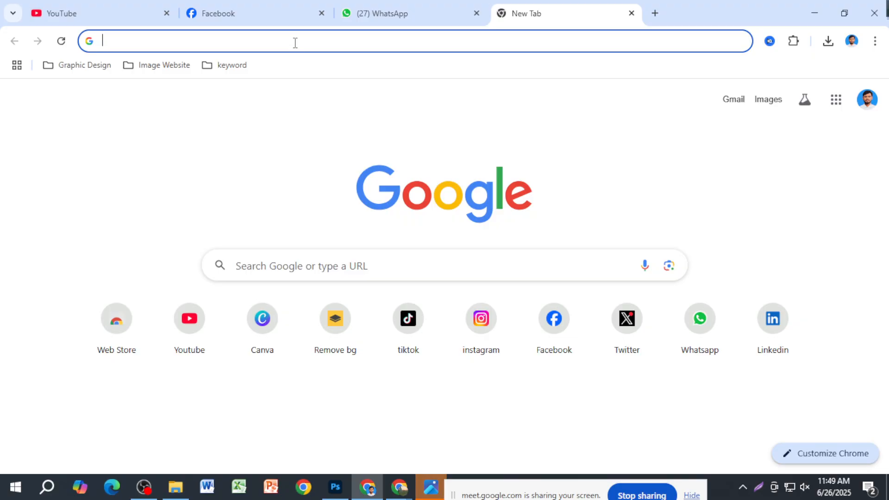
pyautogui.write('b')
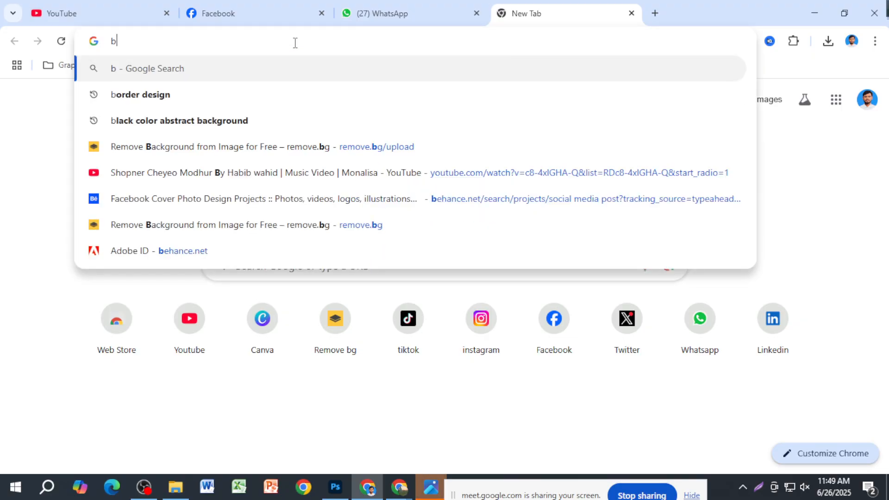
pyautogui.write('order ')
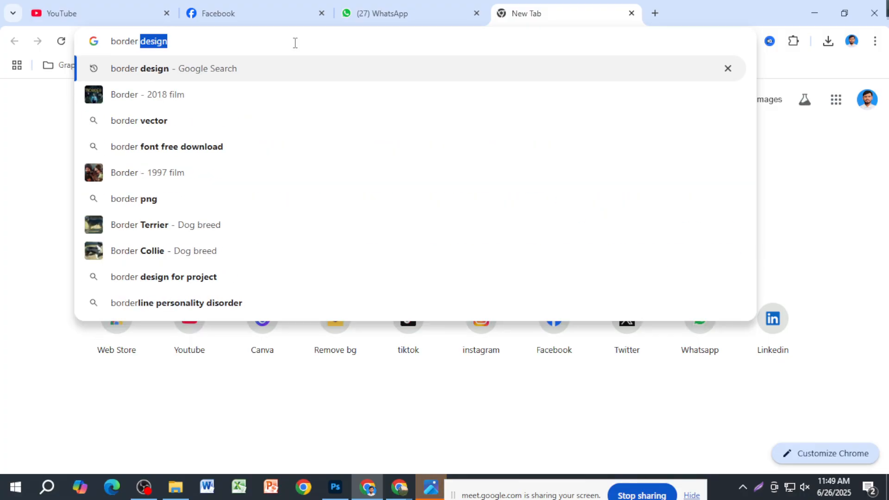
pyautogui.write('design')
pyautogui.press('Return')
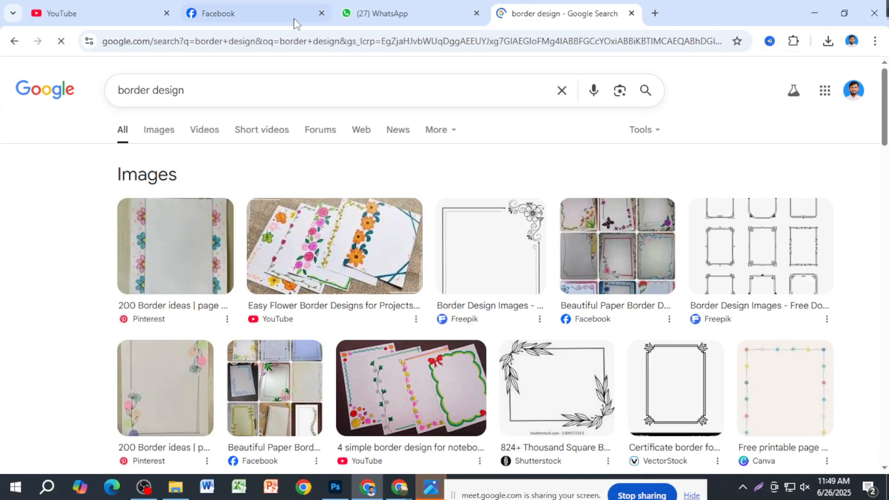
# Step: Refine the Google search to "border design background free download" and show the image results
pyautogui.click(279, 83)
pyautogui.write('f')
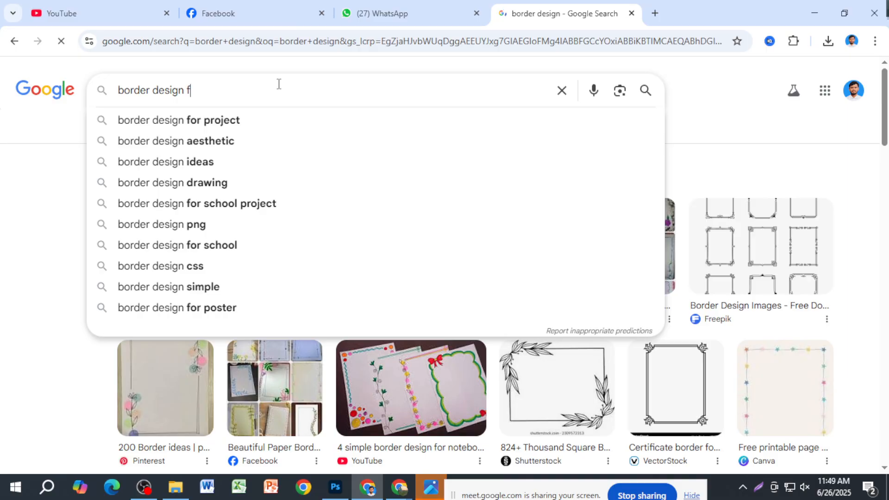
pyautogui.write('ree')
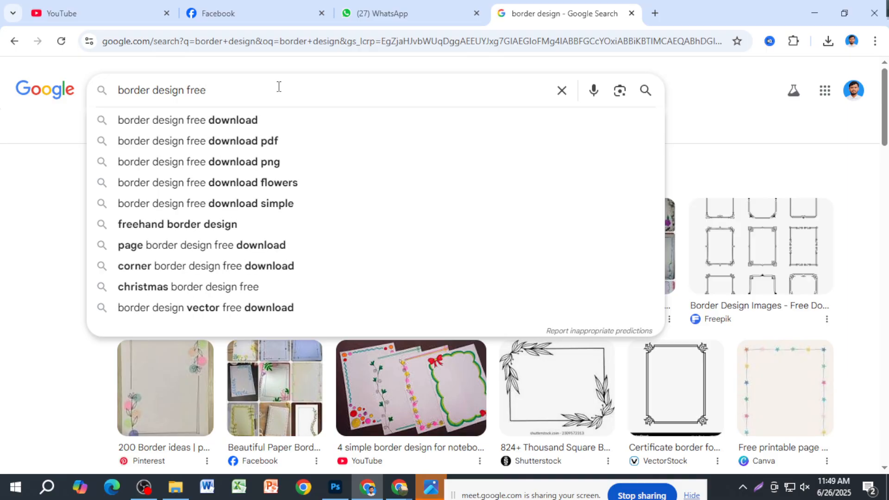
pyautogui.write(' b')
pyautogui.click(283, 121)
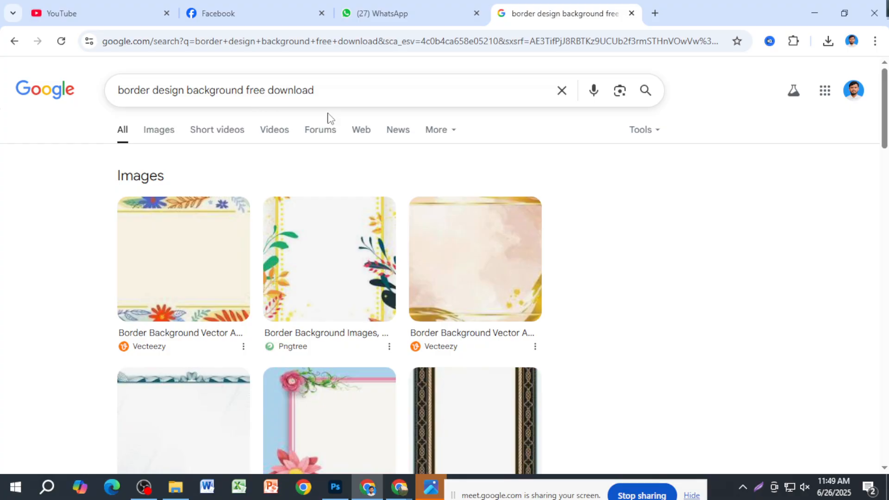
pyautogui.click(168, 136)
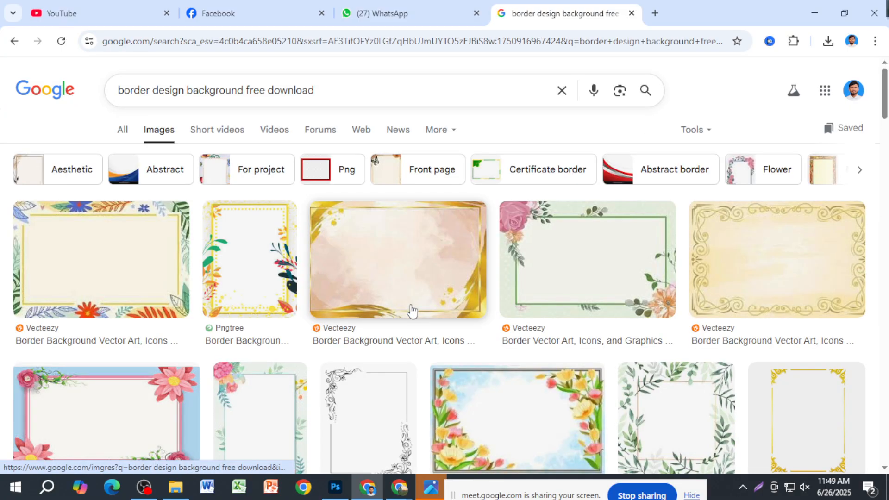
# Step: Browse the border image results, open the Vecteezy yellow-flower border background, and copy its preview image
pyautogui.scroll(-3, 413, 312)
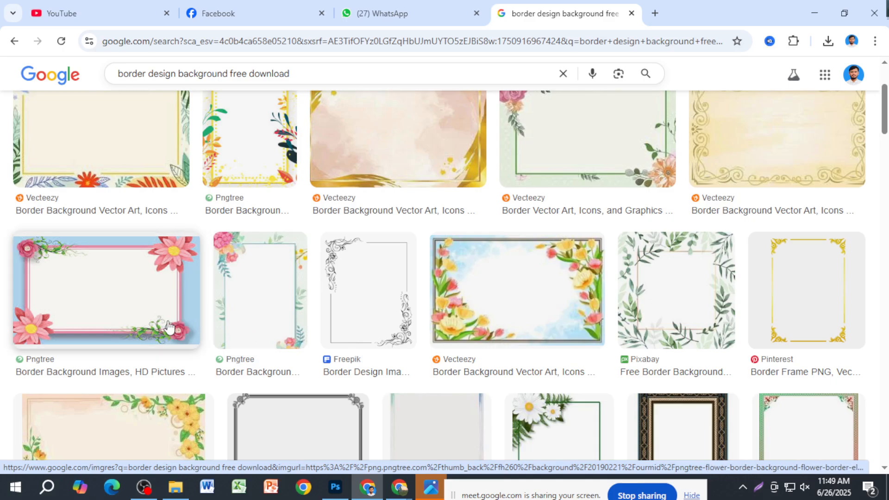
pyautogui.scroll(-6, 169, 328)
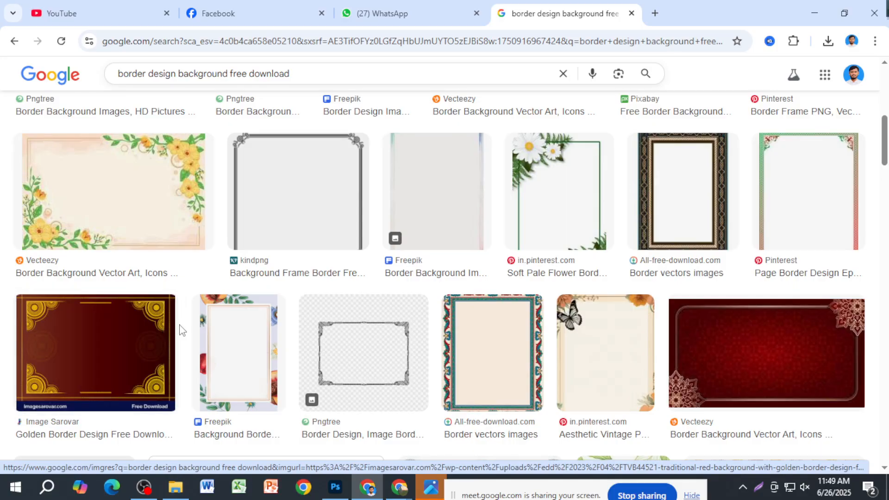
pyautogui.scroll(3, 254, 377)
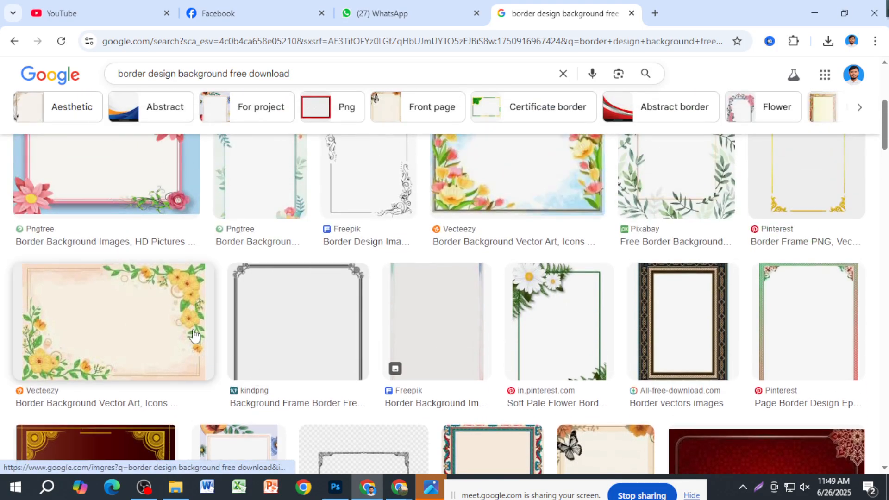
pyautogui.click(151, 341)
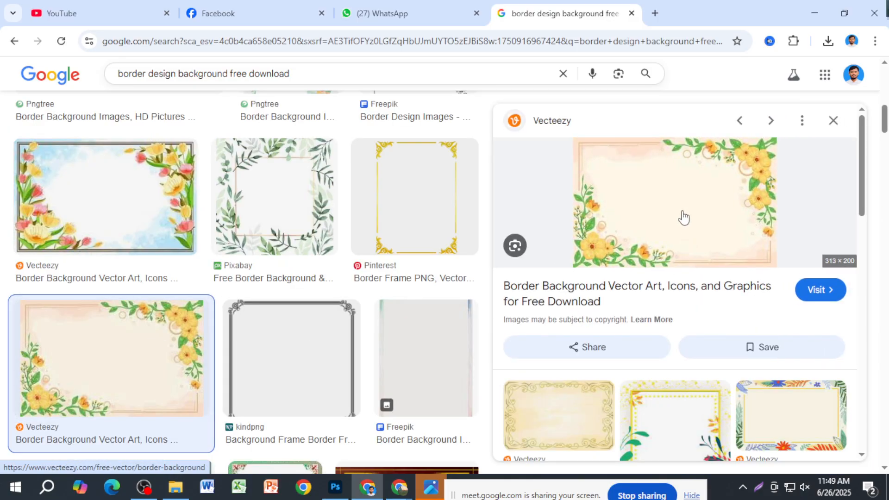
pyautogui.rightClick(686, 199)
pyautogui.click(741, 391)
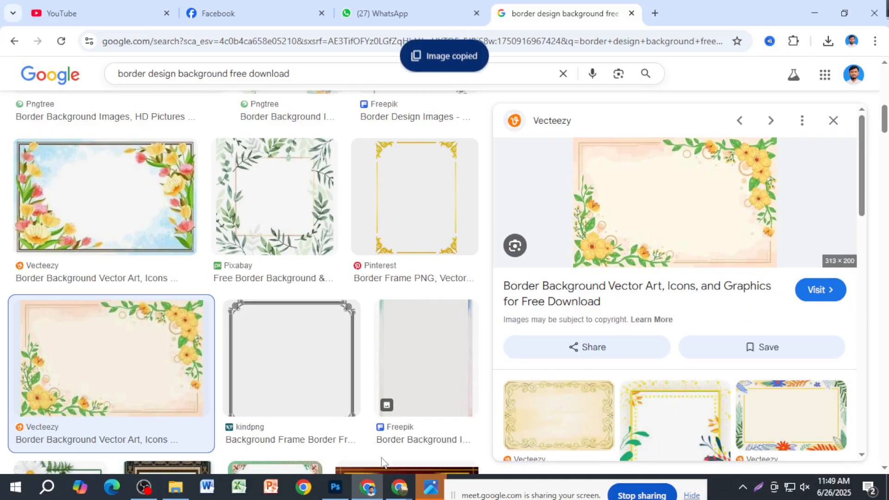
# Step: Switch to Photoshop and create a new 313 × 200 px document at 72 ppi, matching the copied image
pyautogui.hotkey('alt', 'Tab')
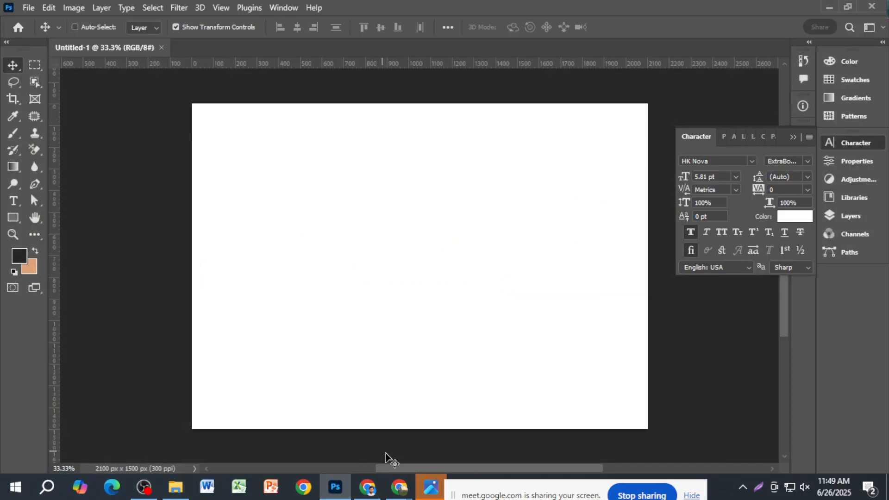
pyautogui.hotkey('ctrl', 'n')
pyautogui.click(697, 438)
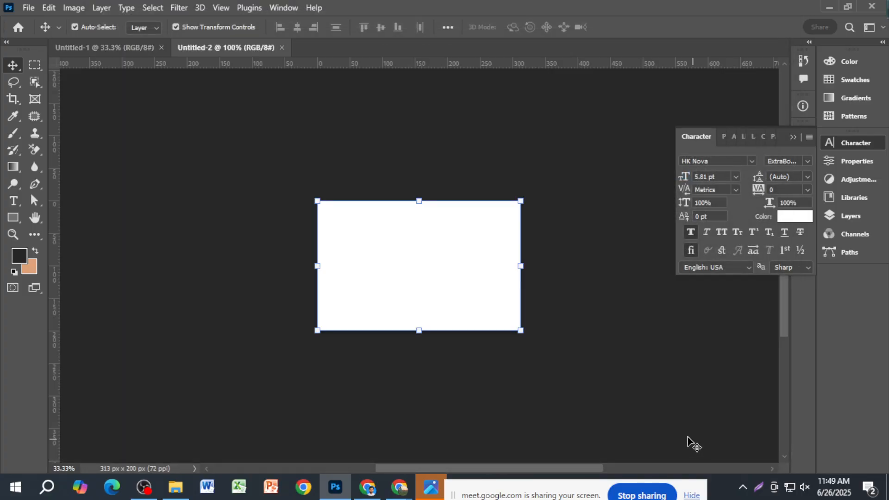
# Step: Paste the yellow-flower border into the new document and raise its image resolution to 200 pixels/inch, keeping resampling on
pyautogui.hotkey('ctrl', 'v')
pyautogui.hotkey('ctrl', '0')
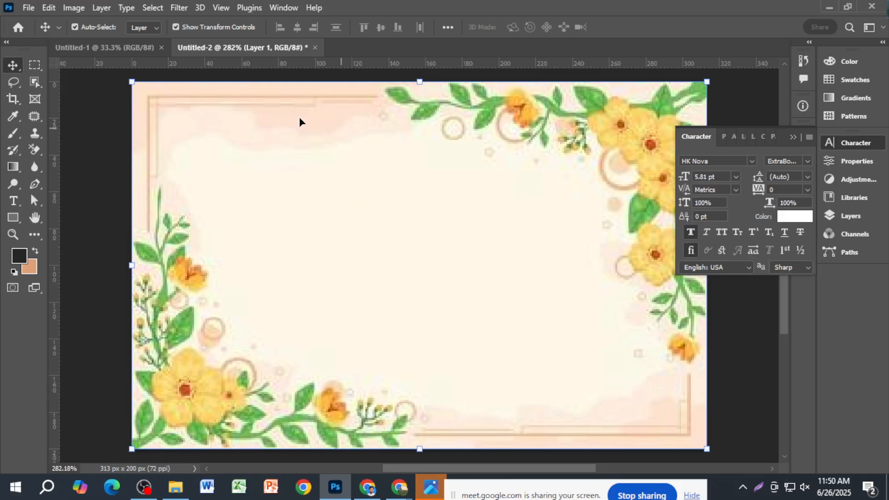
pyautogui.click(74, 9)
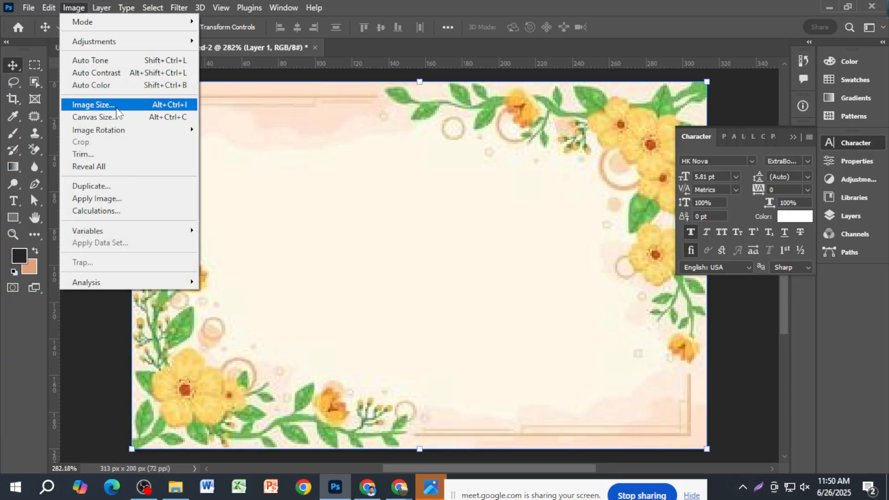
pyautogui.click(116, 104)
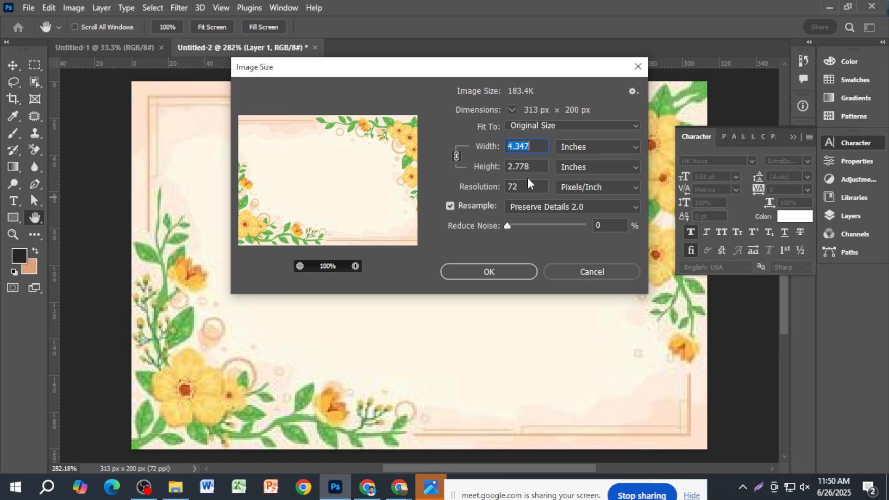
pyautogui.click(512, 188)
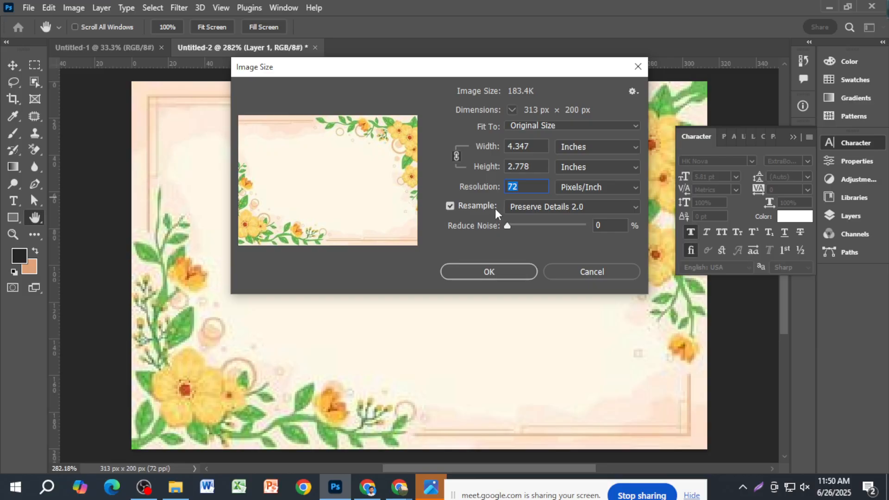
pyautogui.write('200')
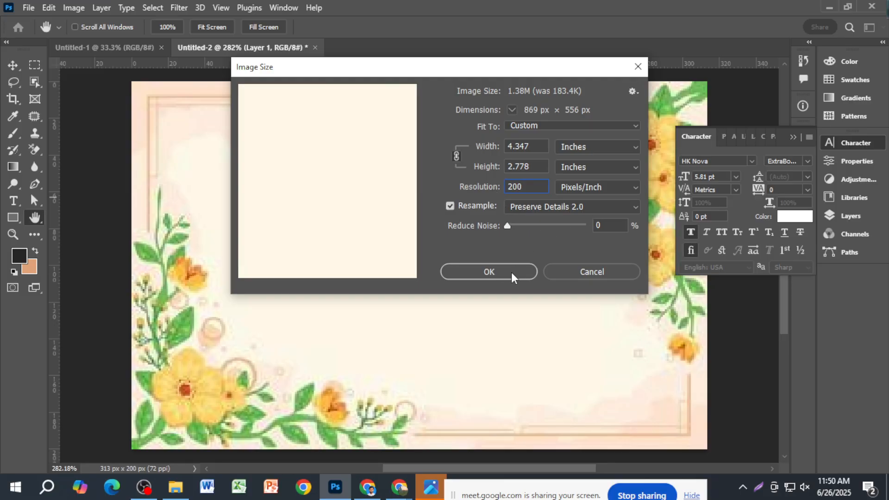
pyautogui.click(476, 272)
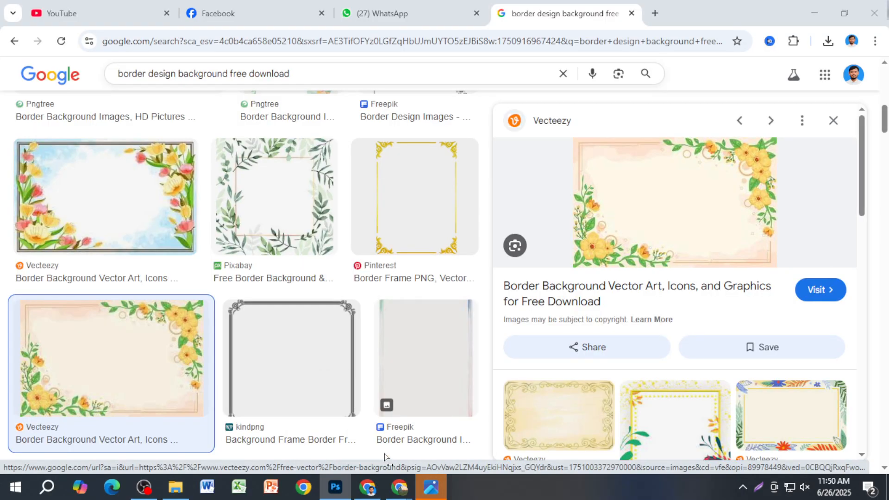
pyautogui.hotkey('ctrl', '0')
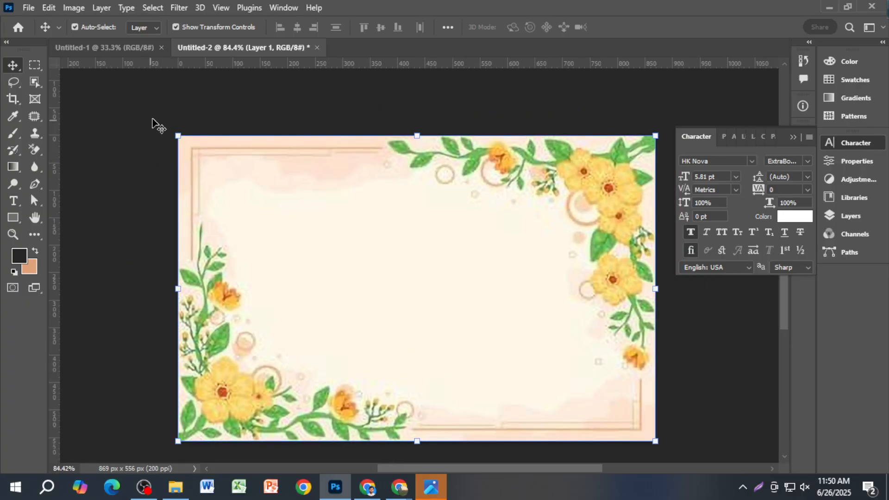
pyautogui.click(156, 111)
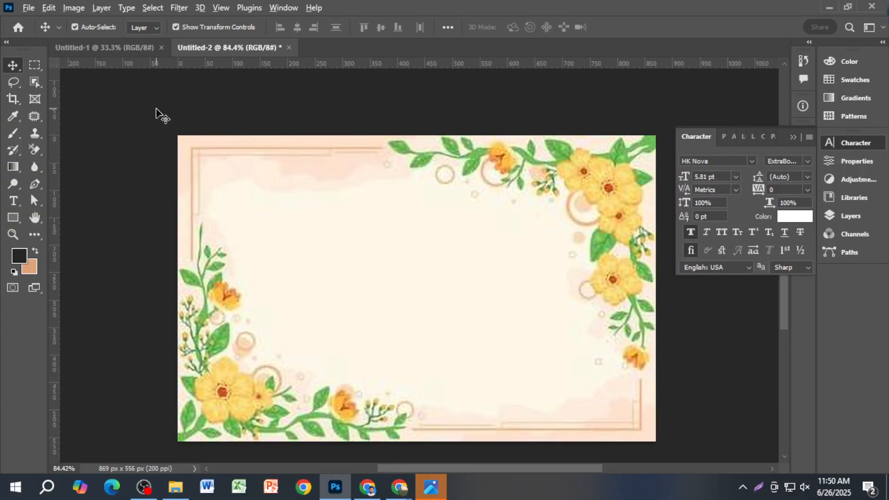
# Step: Switch to Chrome, open the Vecteezy gold frame with orange flowers from the related images, and copy its preview image
pyautogui.hotkey('alt', 'Tab')
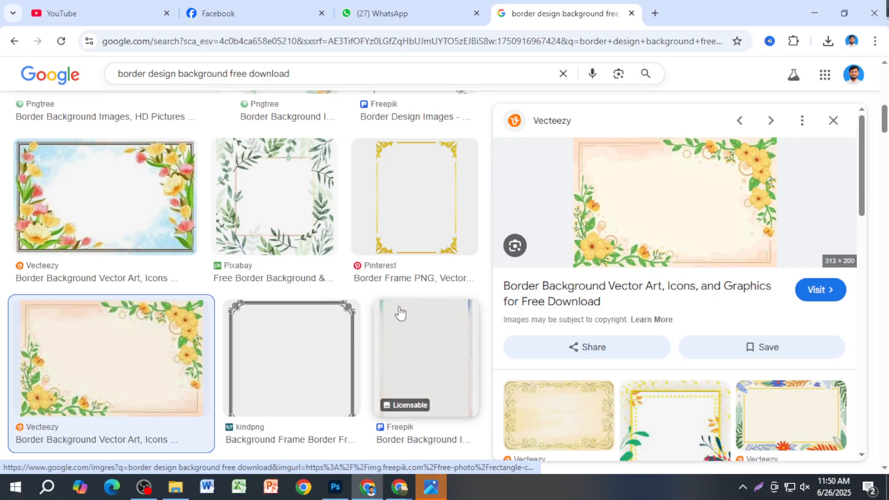
pyautogui.scroll(-4, 402, 313)
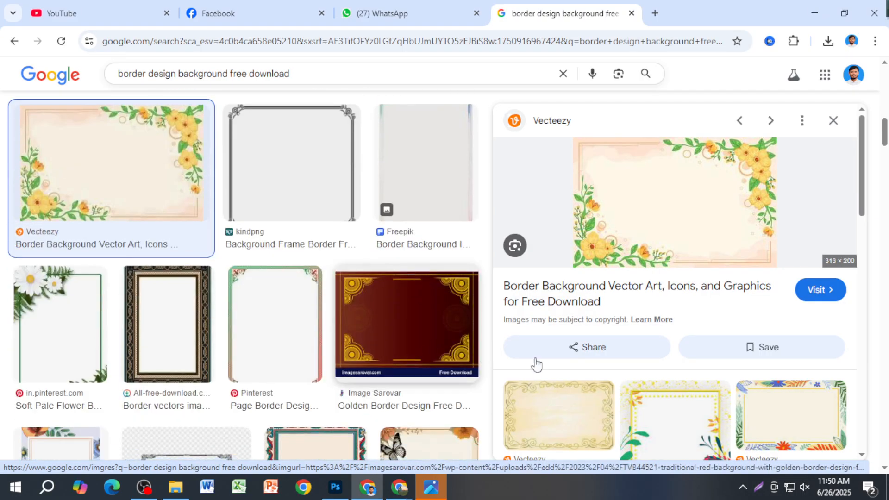
pyautogui.scroll(-7, 620, 368)
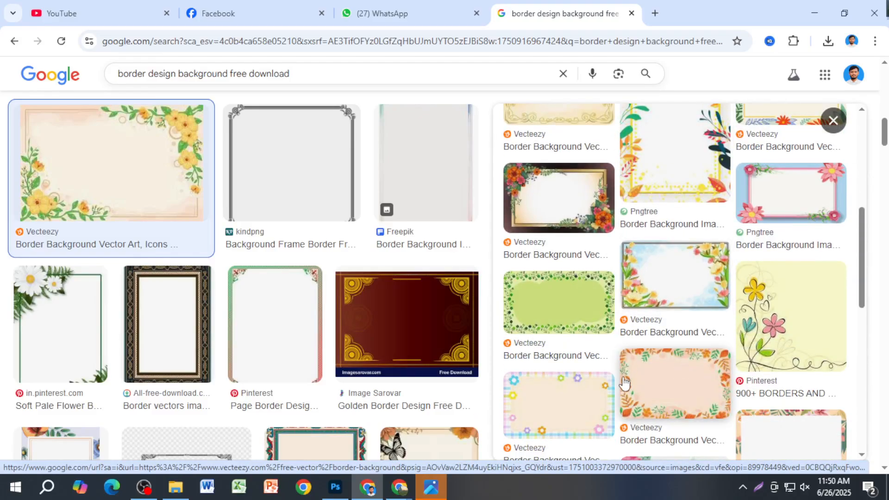
pyautogui.scroll(-3, 621, 391)
pyautogui.scroll(5, 597, 375)
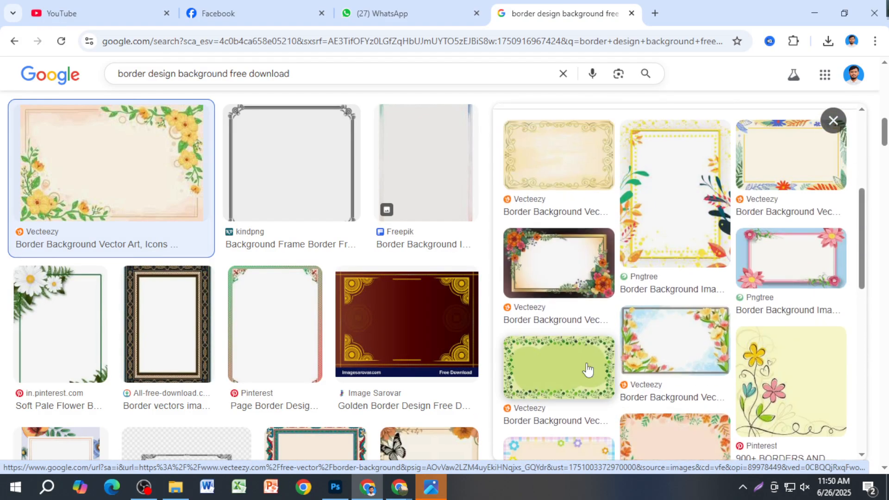
pyautogui.click(545, 275)
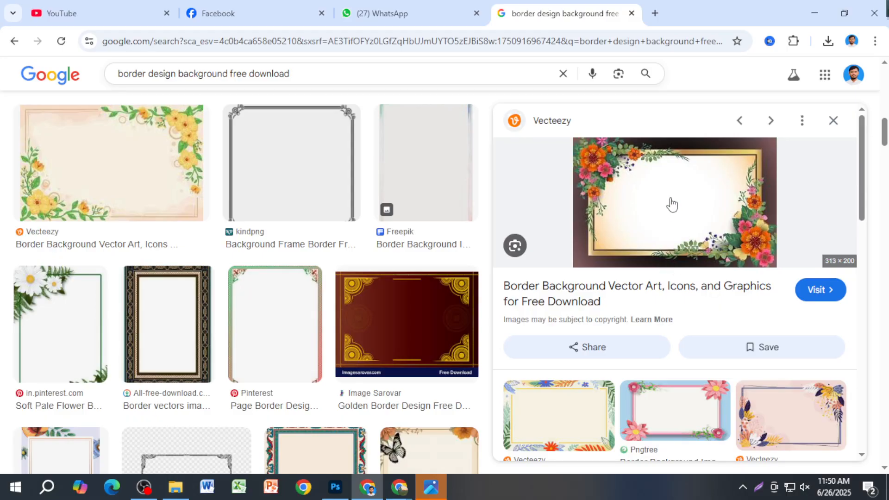
pyautogui.rightClick(656, 189)
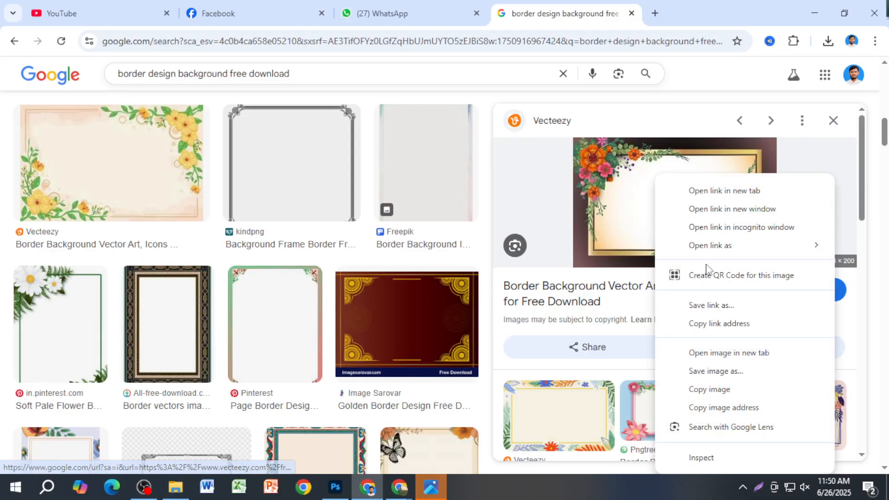
pyautogui.click(723, 390)
# Step: Switch to Photoshop, paste the copied frame into a new 313 × 200 px document at 72 ppi, and collapse the Character panel
pyautogui.click(336, 487)
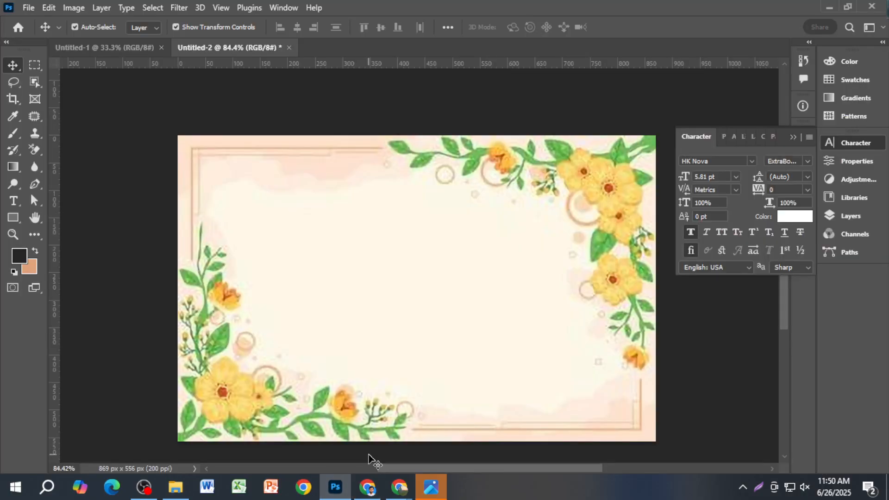
pyautogui.hotkey('ctrl', 'n')
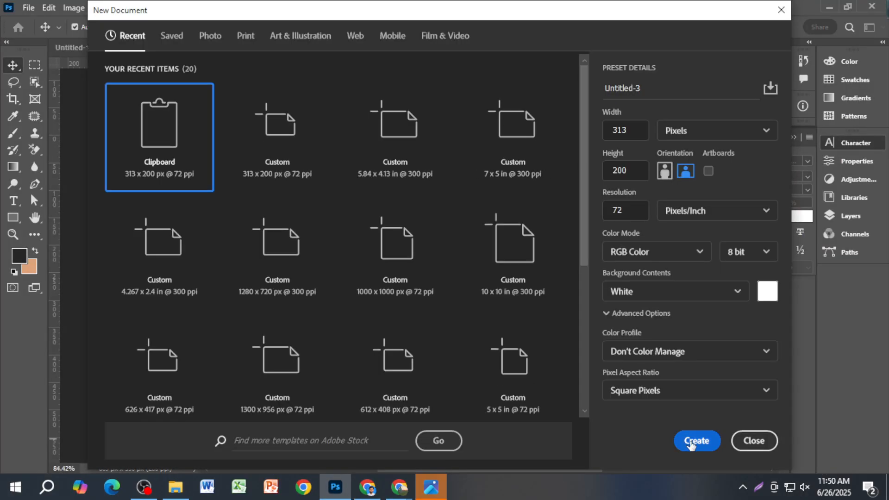
pyautogui.click(692, 440)
pyautogui.hotkey('ctrl', 'v')
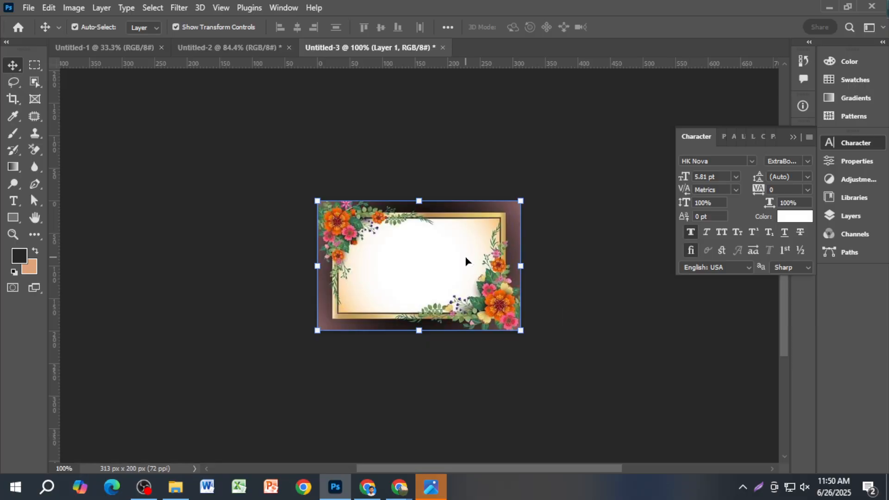
pyautogui.hotkey('ctrl', '0')
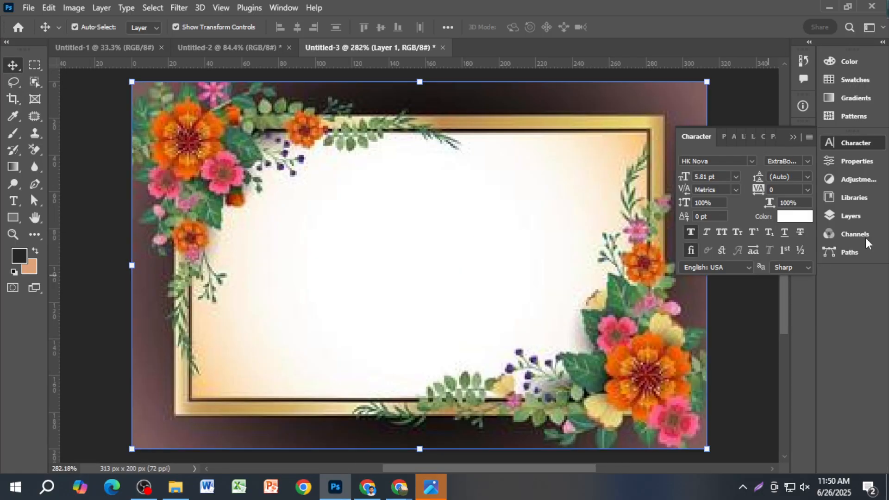
pyautogui.click(792, 138)
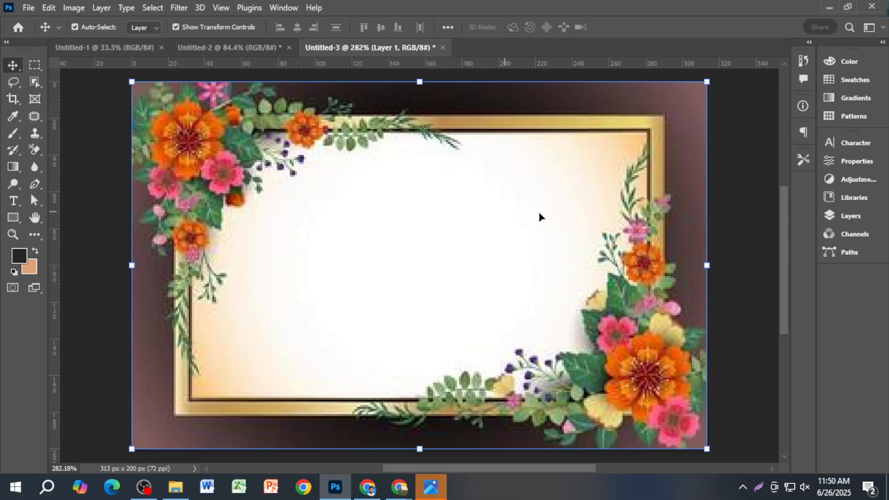
# Step: Close the orange-flower and yellow-flower border documents without saving them
pyautogui.hotkey('ctrl', 'w')
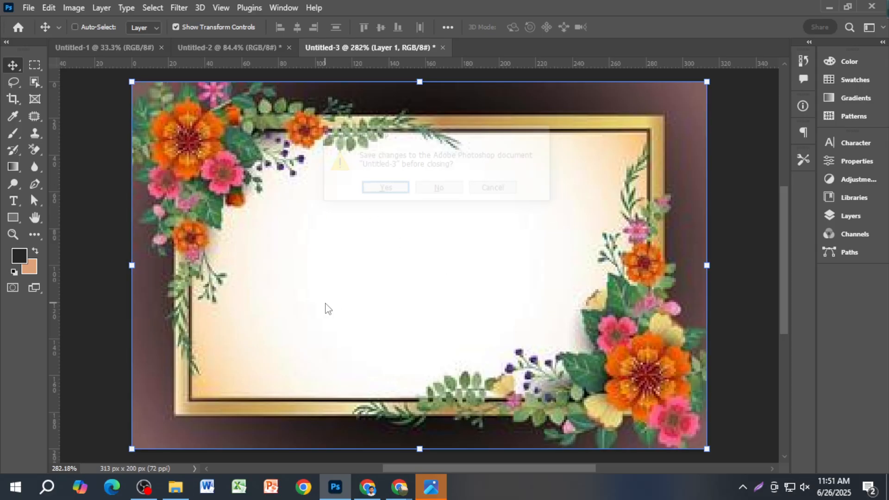
pyautogui.click(430, 189)
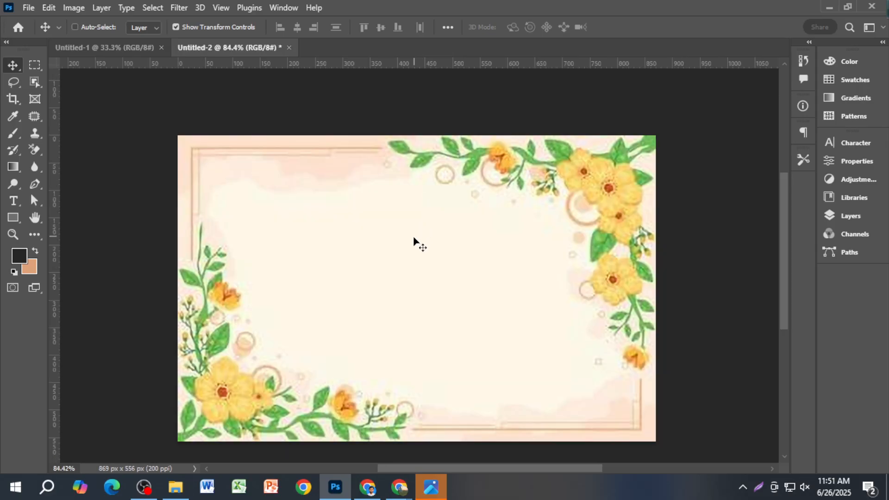
pyautogui.hotkey('ctrl', 'w')
pyautogui.click(439, 189)
# Step: Switch to Chrome, browse further border results, open the NicePNG orange ornamental border, and copy its image
pyautogui.hotkey('alt', 'Tab')
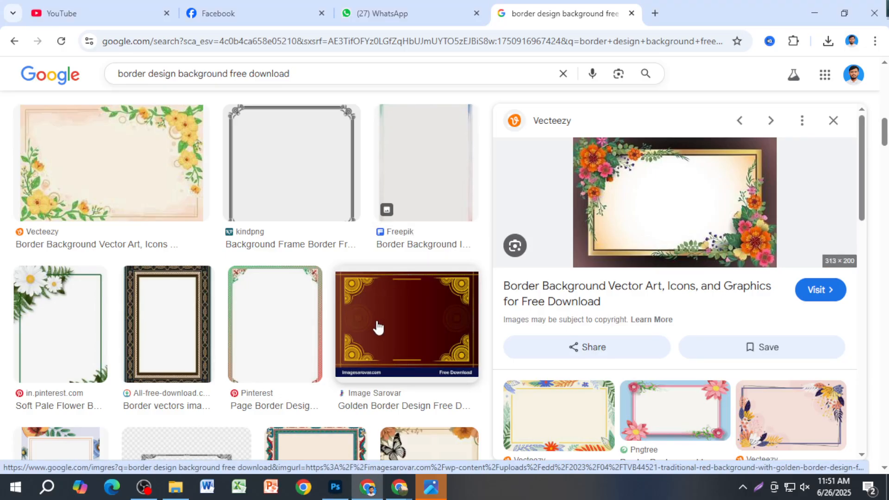
pyautogui.scroll(-4, 377, 327)
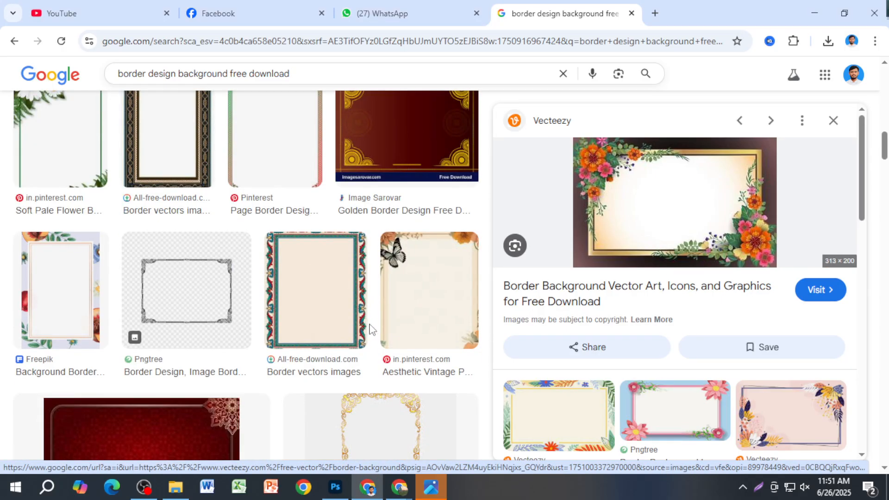
pyautogui.scroll(-7, 362, 332)
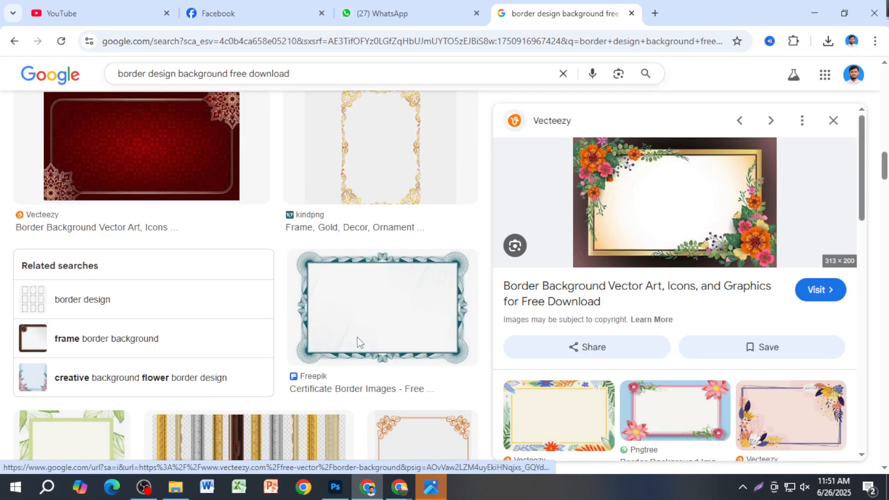
pyautogui.scroll(-5, 444, 333)
pyautogui.scroll(3, 445, 342)
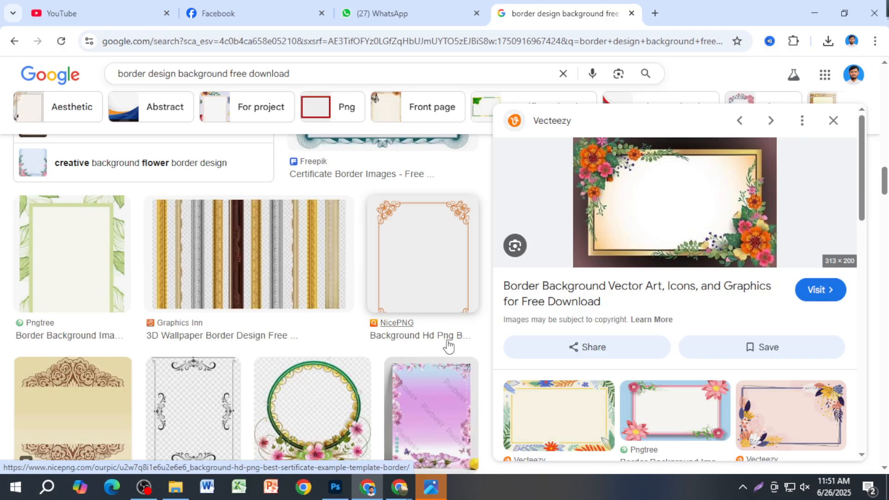
pyautogui.scroll(-5, 447, 347)
pyautogui.scroll(7, 440, 324)
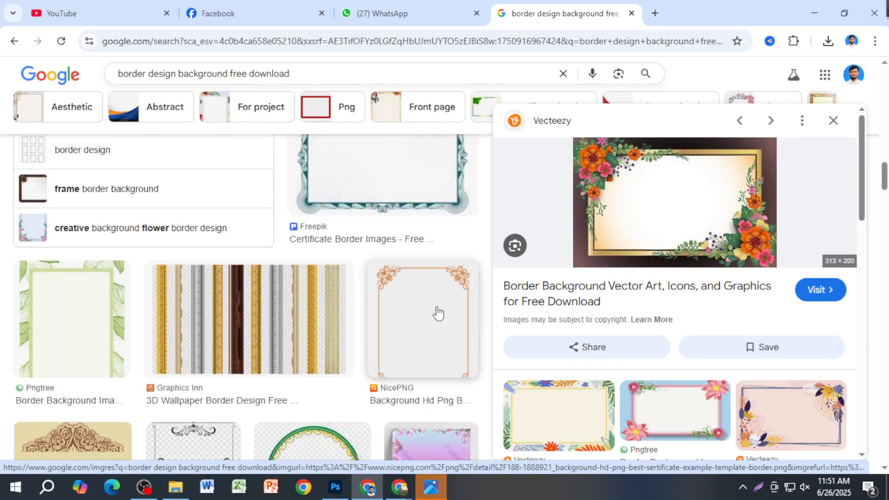
pyautogui.click(441, 312)
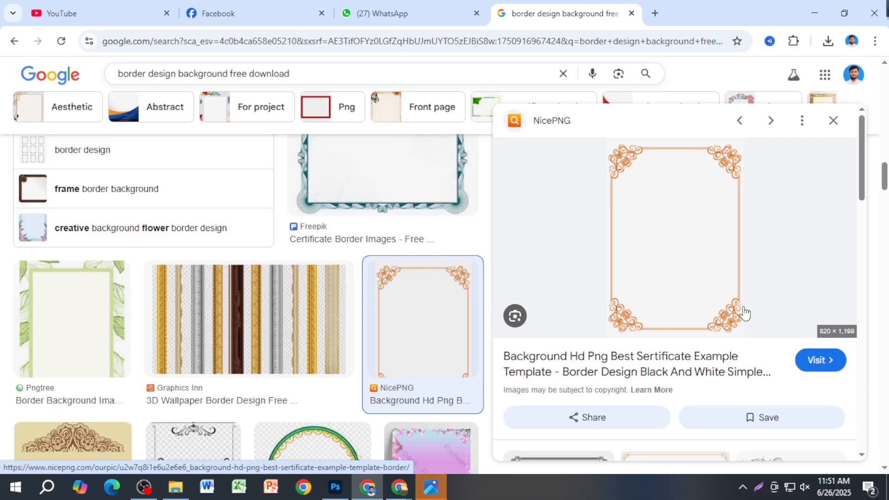
pyautogui.rightClick(679, 253)
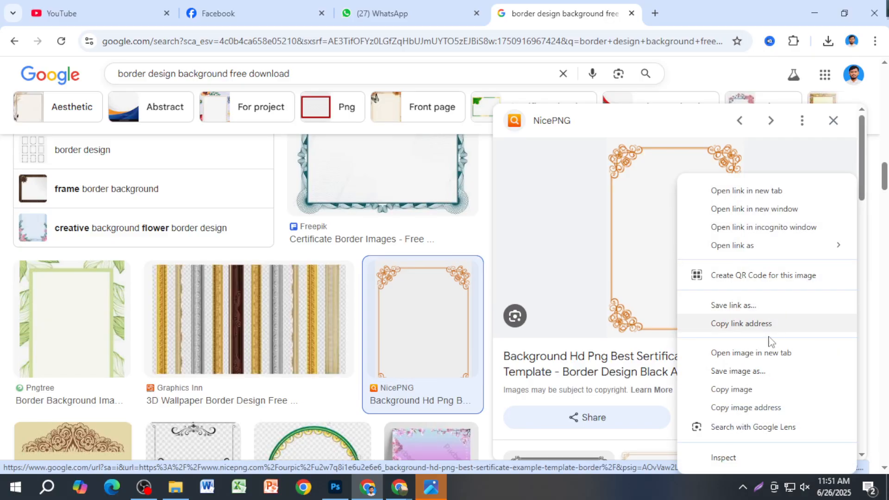
pyautogui.click(737, 391)
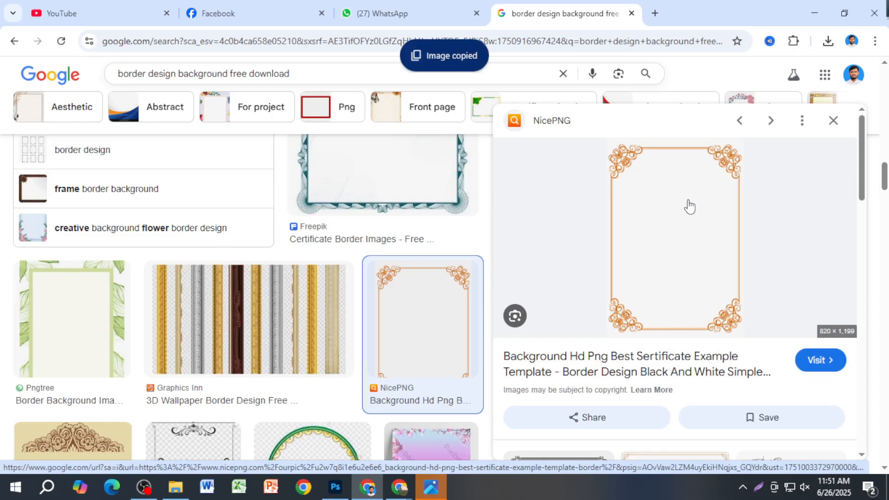
# Step: Browse the images related to the orange NicePNG border
pyautogui.scroll(-1, 708, 346)
pyautogui.scroll(-5, 707, 351)
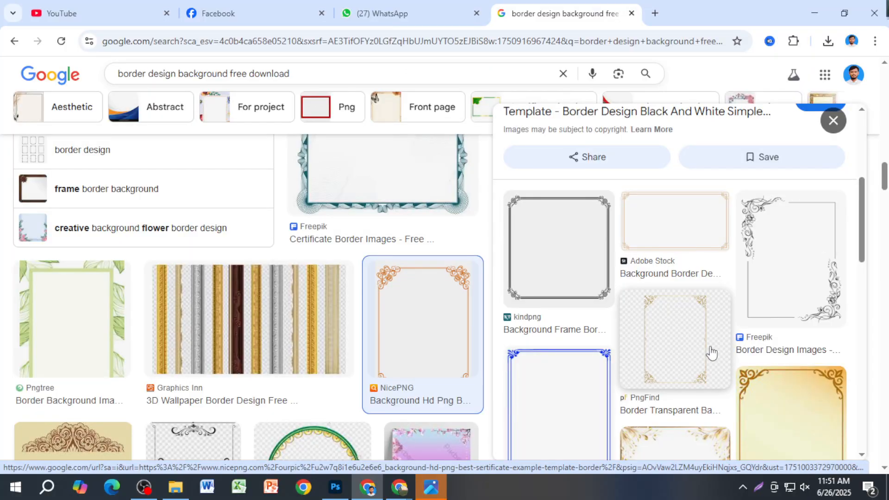
pyautogui.scroll(-4, 657, 366)
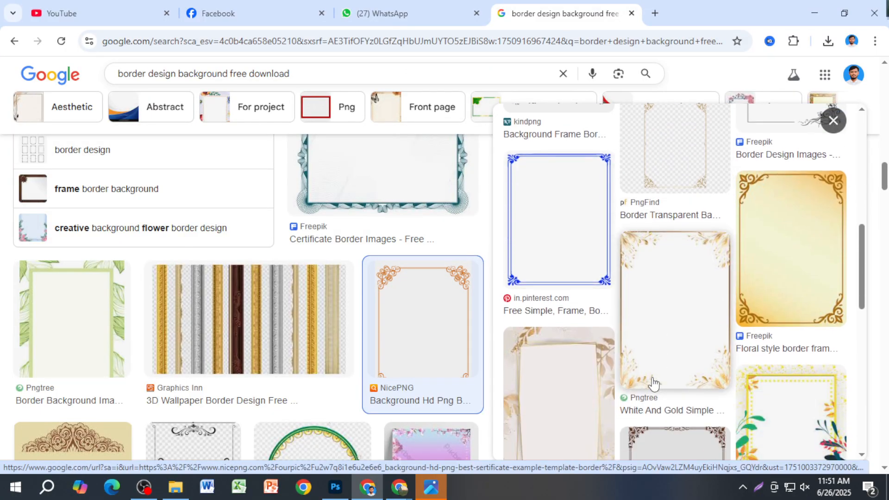
pyautogui.scroll(-7, 657, 394)
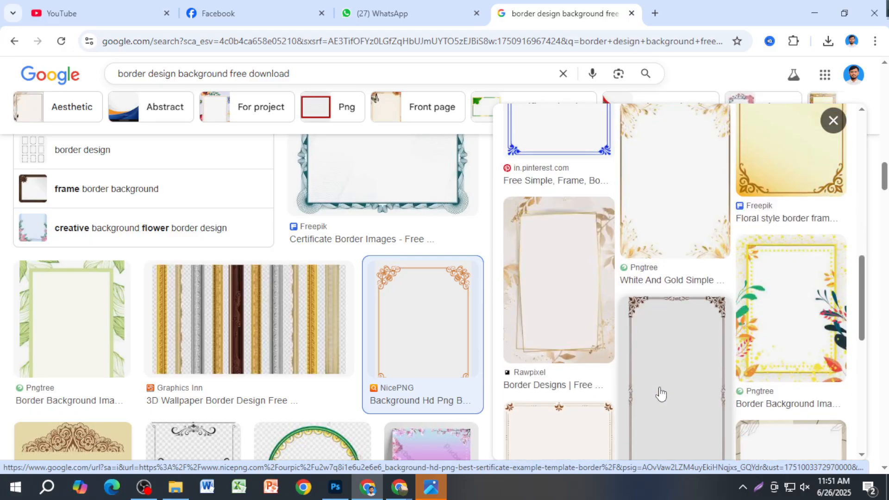
pyautogui.scroll(10, 694, 399)
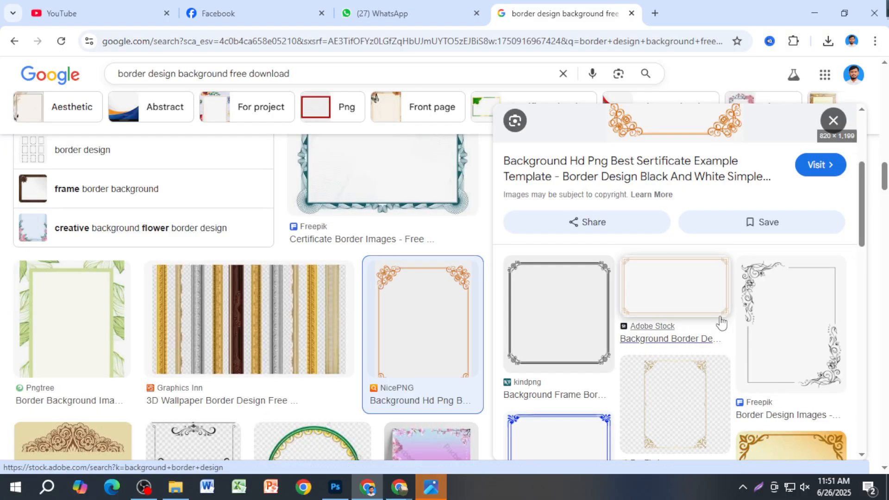
pyautogui.scroll(4, 721, 324)
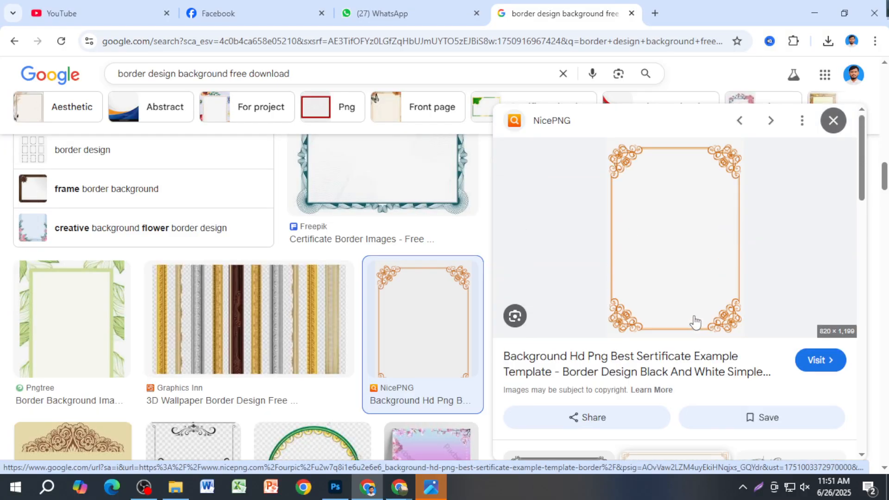
# Step: Open remove.bg in a new browser tab and paste the copied orange border image to strip its background
pyautogui.click(655, 13)
pyautogui.click(358, 315)
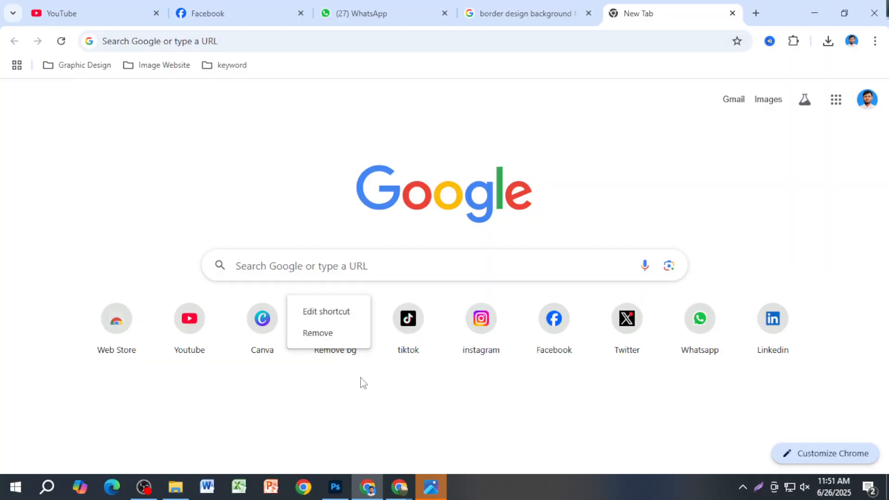
pyautogui.click(347, 347)
pyautogui.click(342, 347)
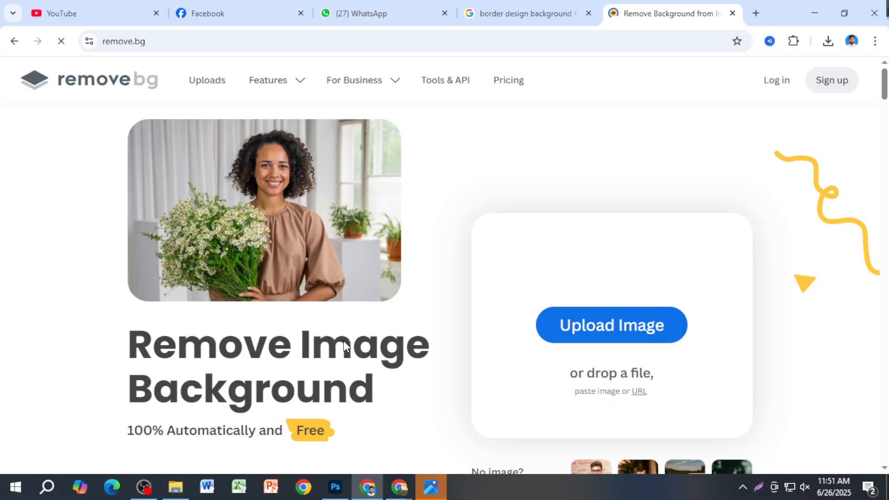
pyautogui.hotkey('ctrl', 'v')
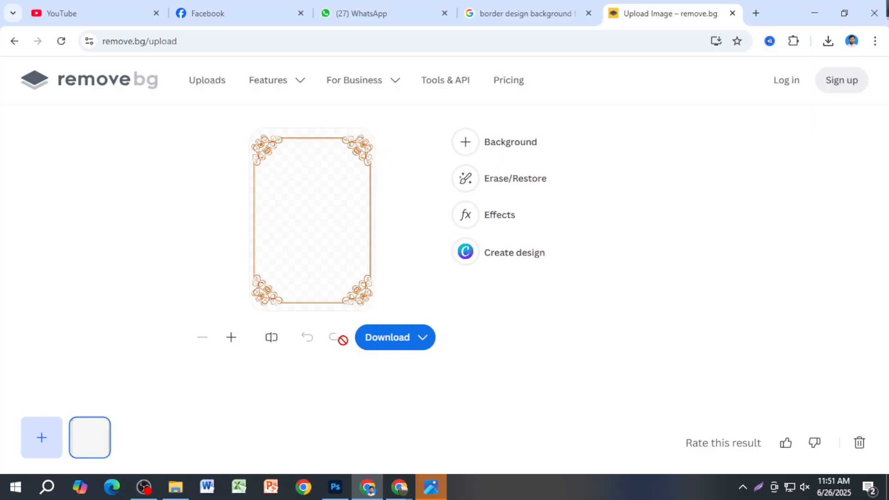
# Step: Download the free 413 x 604 preview of the cutout border and place it in the 2100 x 1500 px Photoshop document
pyautogui.click(371, 345)
pyautogui.click(413, 267)
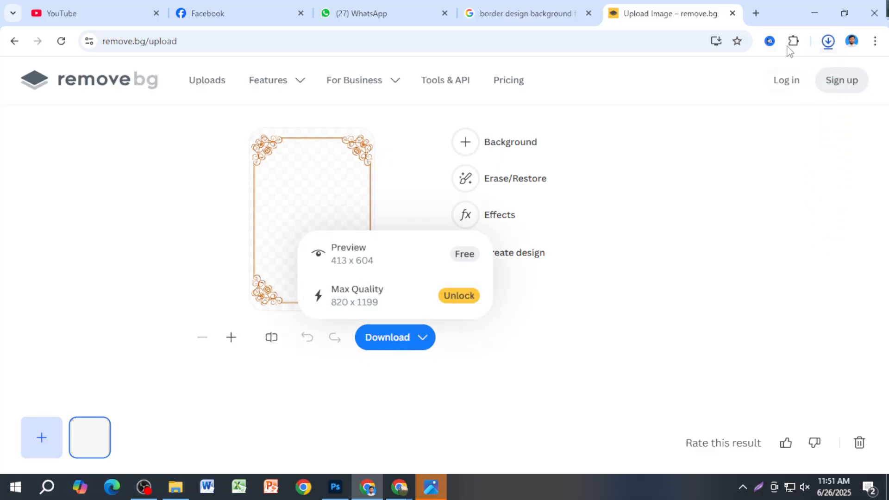
pyautogui.moveTo(762, 80); pyautogui.dragTo(384, 356)
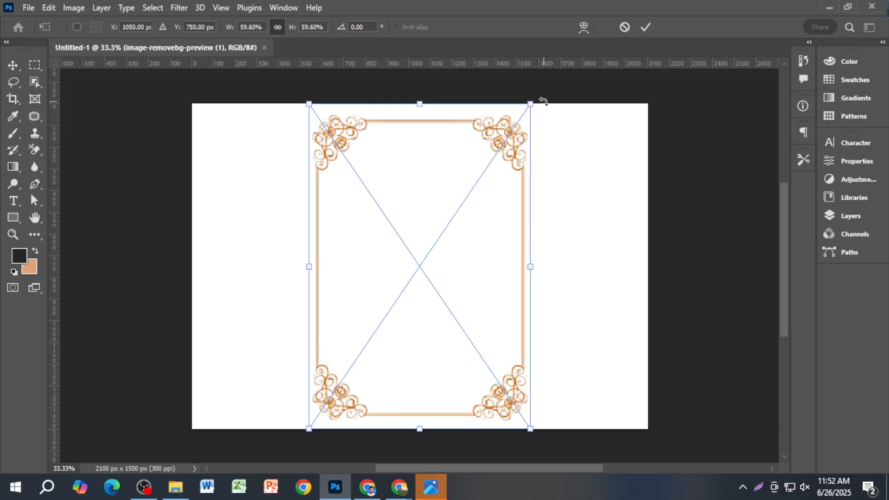
# Step: Rotate the placed border about 90° clockwise into landscape orientation
pyautogui.moveTo(544, 105); pyautogui.dragTo(589, 410)
pyautogui.moveTo(600, 405); pyautogui.dragTo(597, 401)
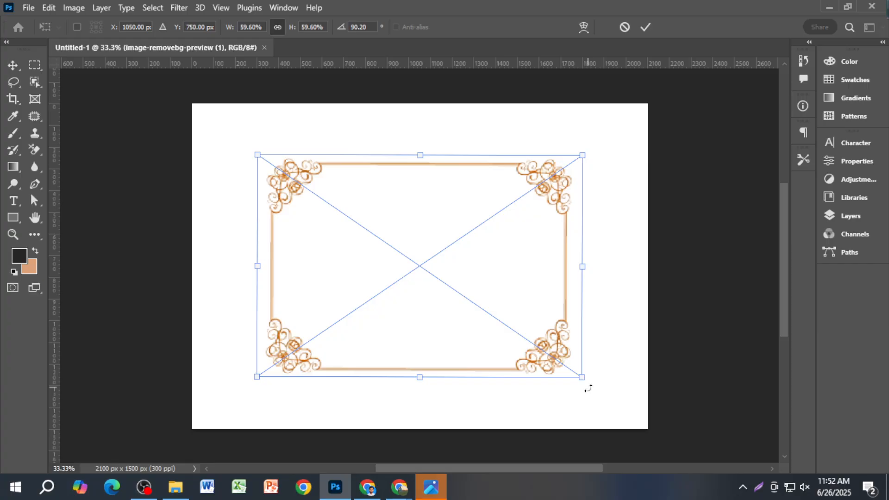
pyautogui.press('Return')
# Step: Enlarge the border proportionally to about 85% and position it so it fits just inside the page edges
pyautogui.scroll(-2, 585, 382)
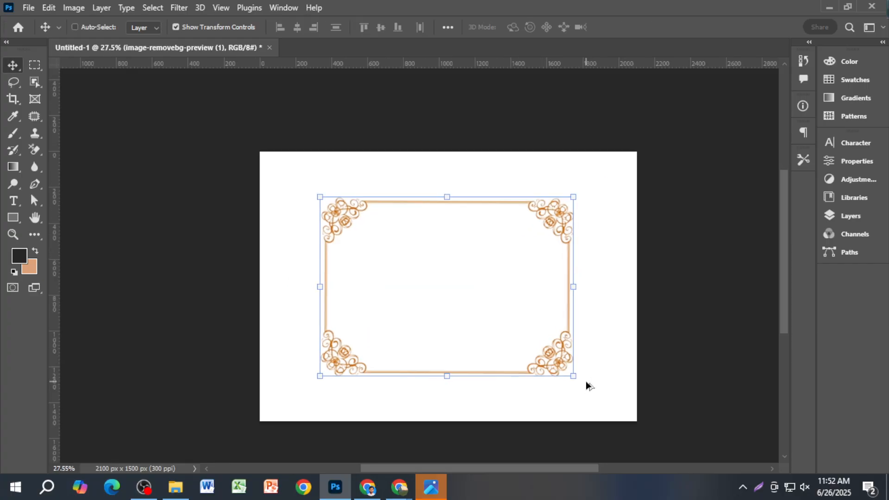
pyautogui.scroll(-1, 585, 381)
pyautogui.hotkey('ctrl', 't')
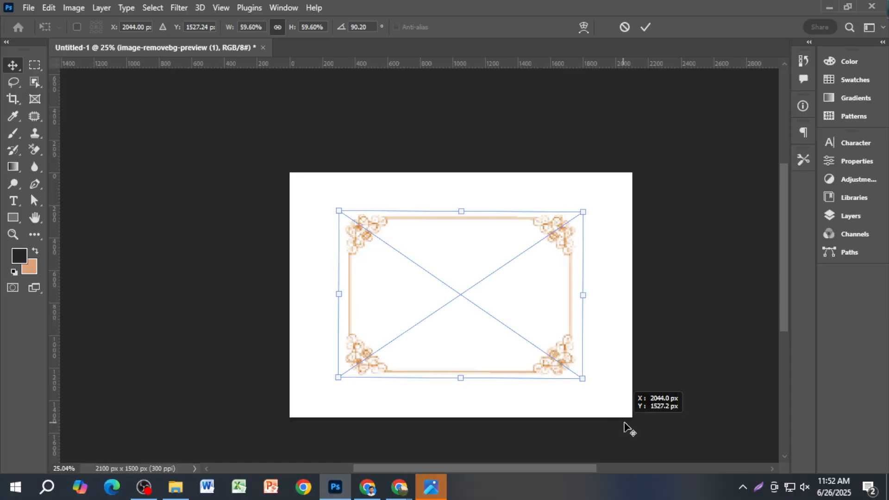
pyautogui.moveTo(589, 393); pyautogui.dragTo(560, 377)
pyautogui.press('Return')
pyautogui.moveTo(454, 310); pyautogui.dragTo(624, 410)
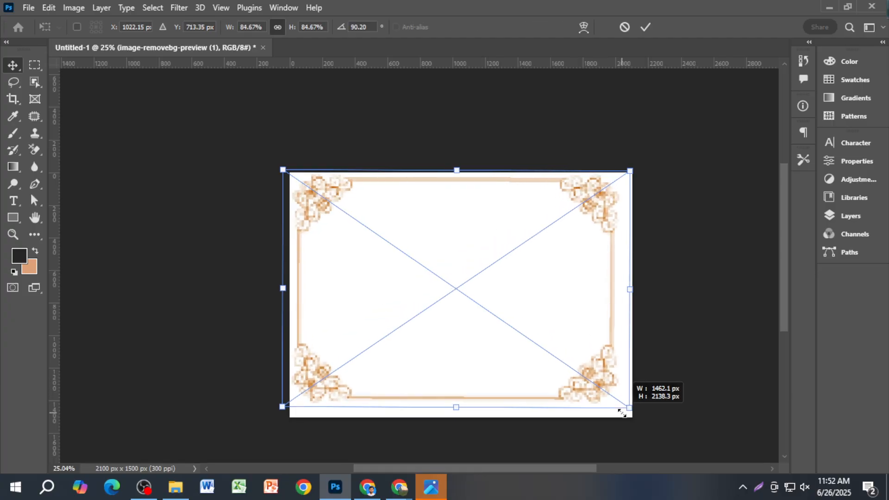
pyautogui.moveTo(577, 380)
pyautogui.mouseDown()
pyautogui.moveTo(588, 399)
pyautogui.moveTo(582, 395)
pyautogui.mouseUp()
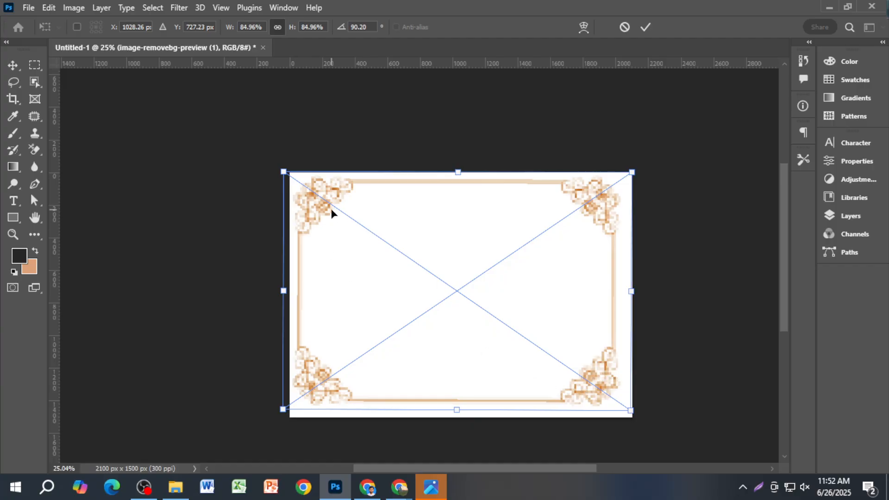
pyautogui.moveTo(322, 202); pyautogui.dragTo(326, 205)
pyautogui.press('Return')
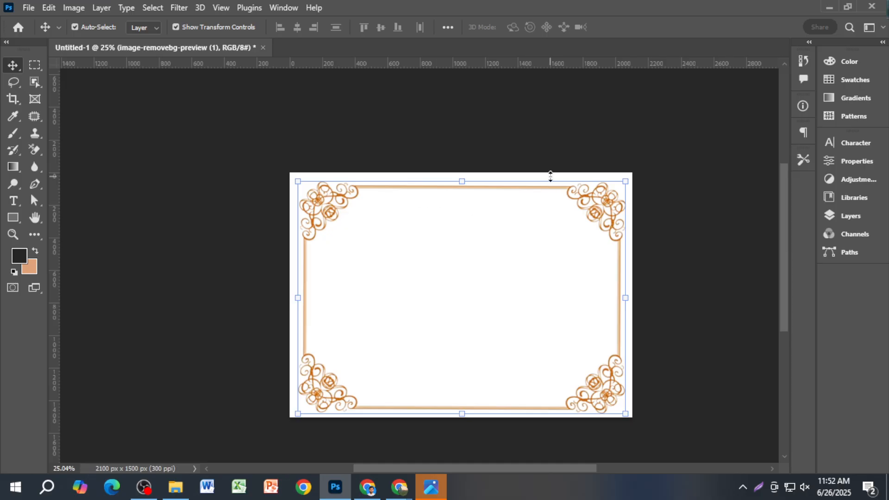
# Step: Center the border layer horizontally and vertically on the Background layer
pyautogui.press('F7')
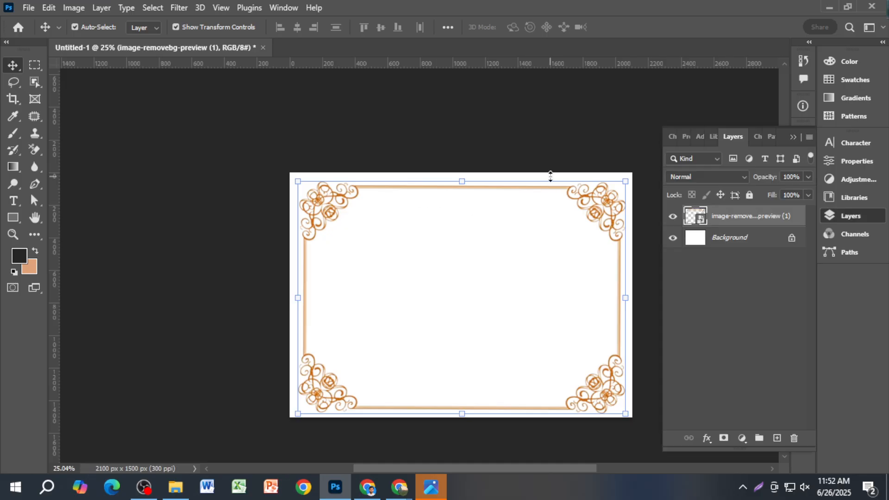
pyautogui.click(730, 237)
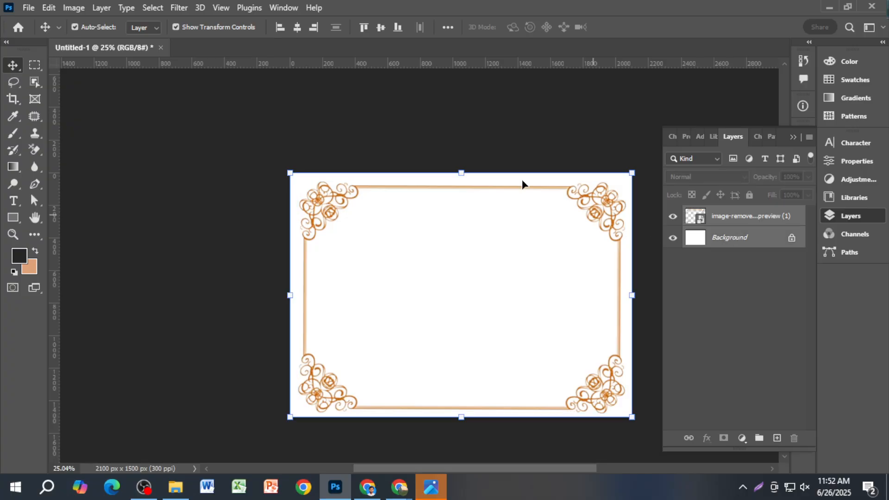
pyautogui.click(298, 29)
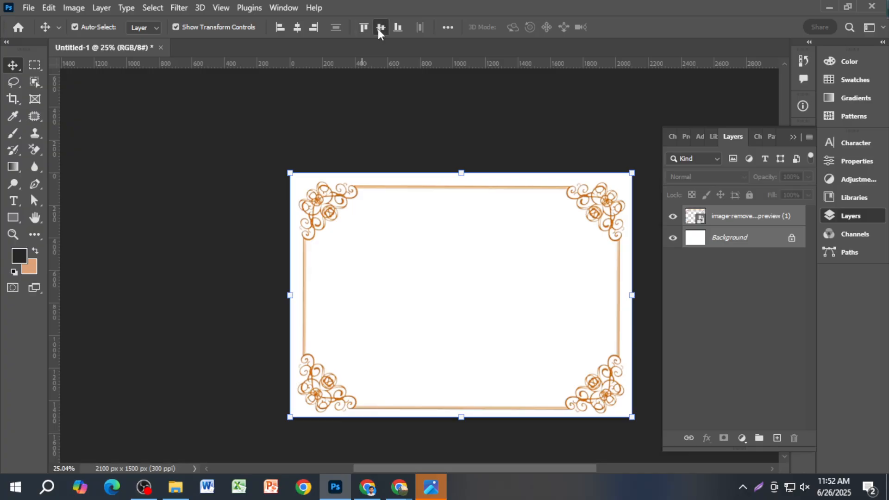
pyautogui.click(380, 28)
pyautogui.click(388, 125)
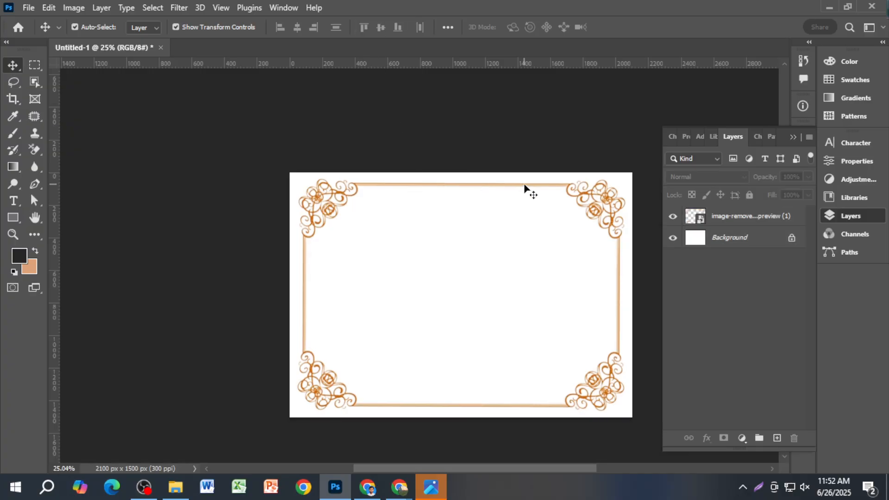
# Step: Place a horizontal guide along the border's upper line and try to straighten the border by rotating it against the guide
pyautogui.click(599, 195)
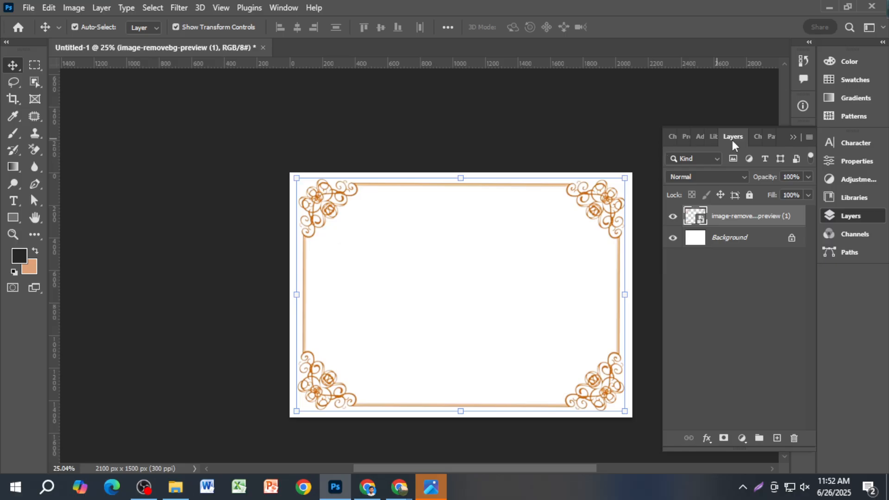
pyautogui.click(793, 137)
pyautogui.moveTo(649, 66); pyautogui.dragTo(660, 184)
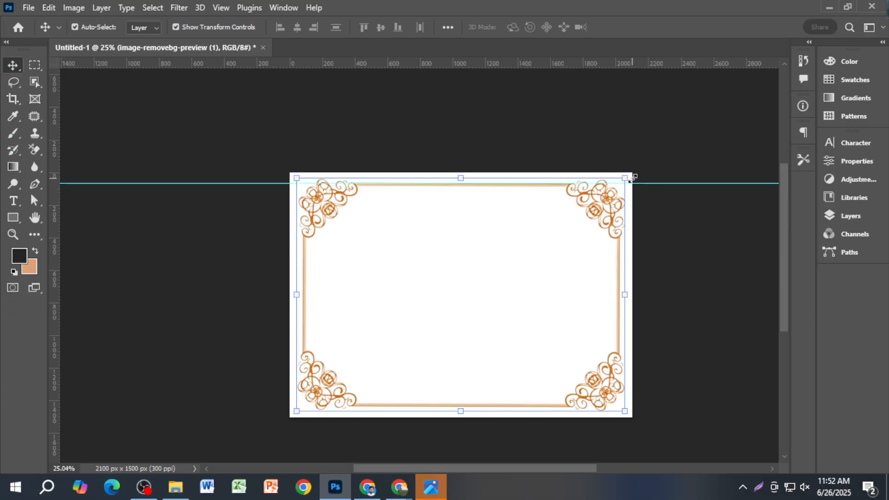
pyautogui.scroll(2, 628, 186)
pyautogui.scroll(1, 628, 185)
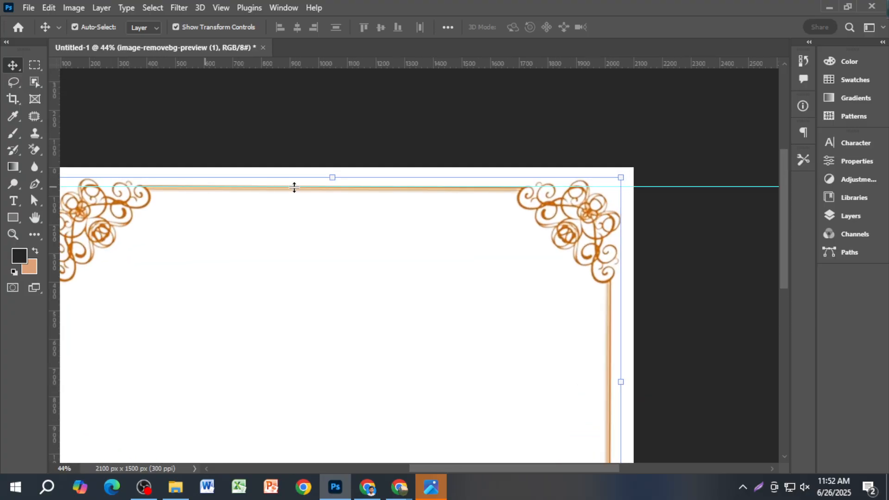
pyautogui.moveTo(633, 171); pyautogui.dragTo(652, 169)
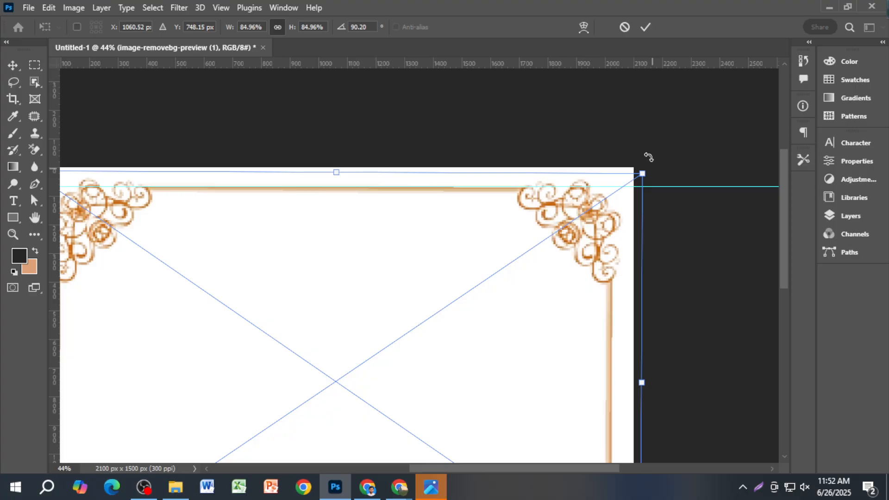
pyautogui.moveTo(647, 142); pyautogui.dragTo(660, 190)
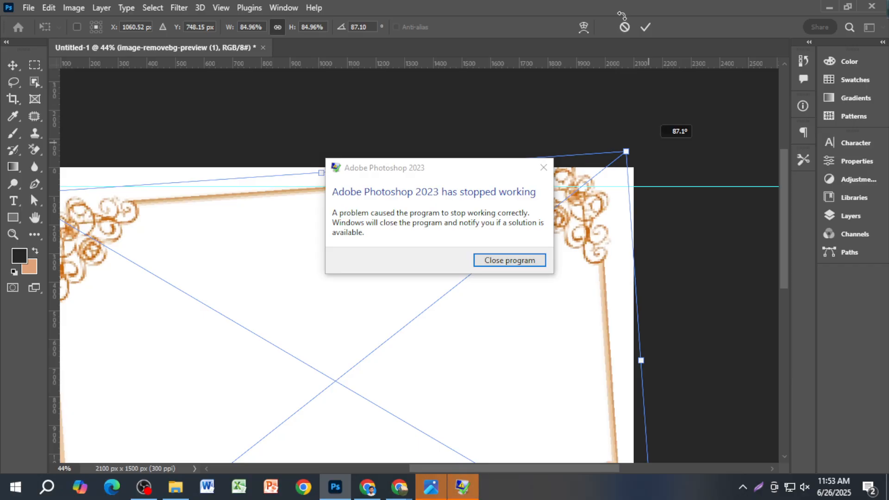
# Step: Close the Photoshop crash report, restart the program, and dismiss the Creative Cloud repair dialog
pyautogui.click(544, 167)
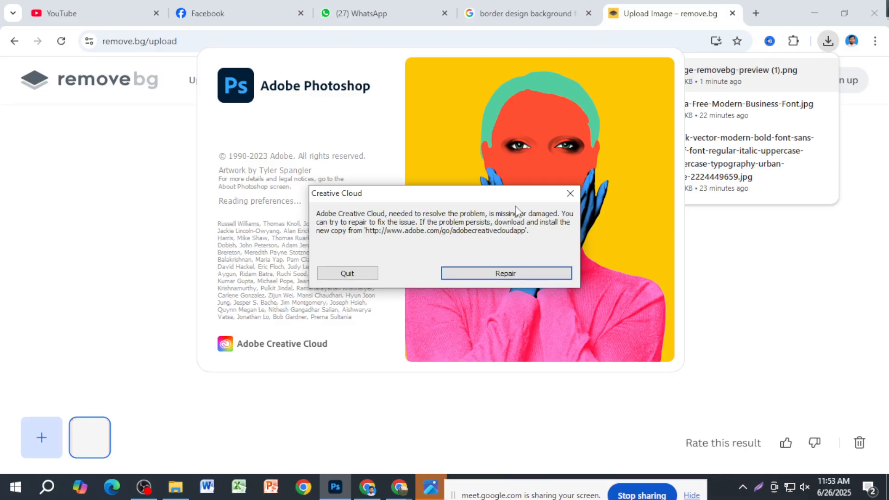
pyautogui.click(570, 193)
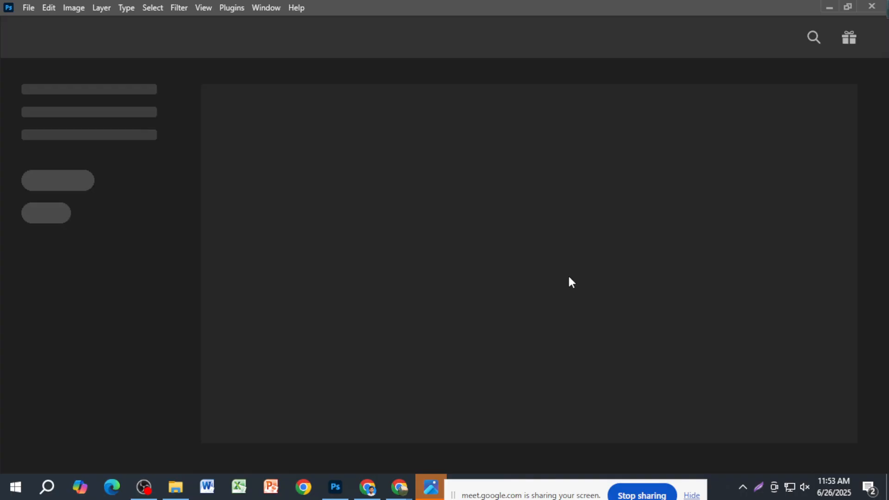
# Step: Create a new 7 × 5 inch landscape document at 200 ppi with a white background
pyautogui.click(31, 8)
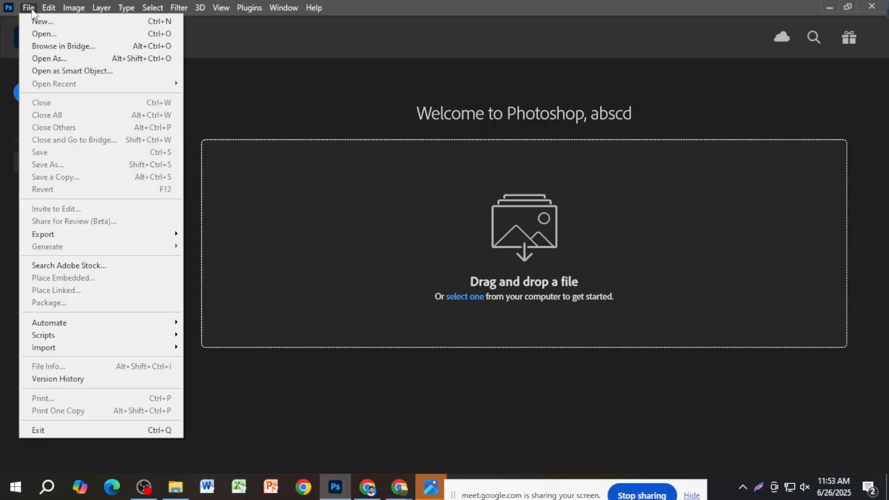
pyautogui.click(250, 101)
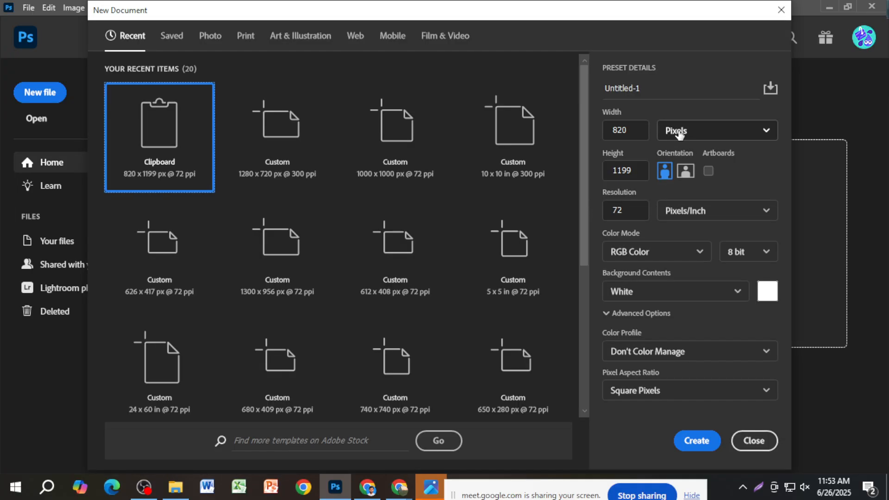
pyautogui.click(677, 133)
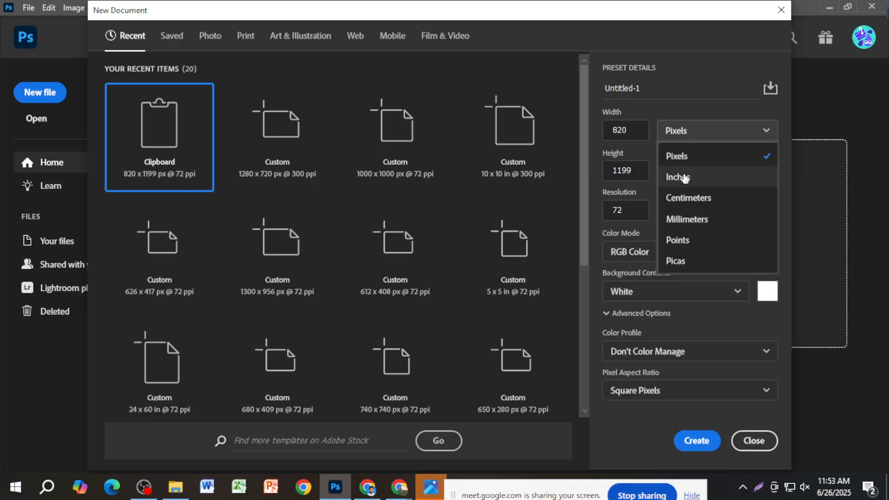
pyautogui.click(684, 178)
pyautogui.doubleClick(626, 130)
pyautogui.write('7')
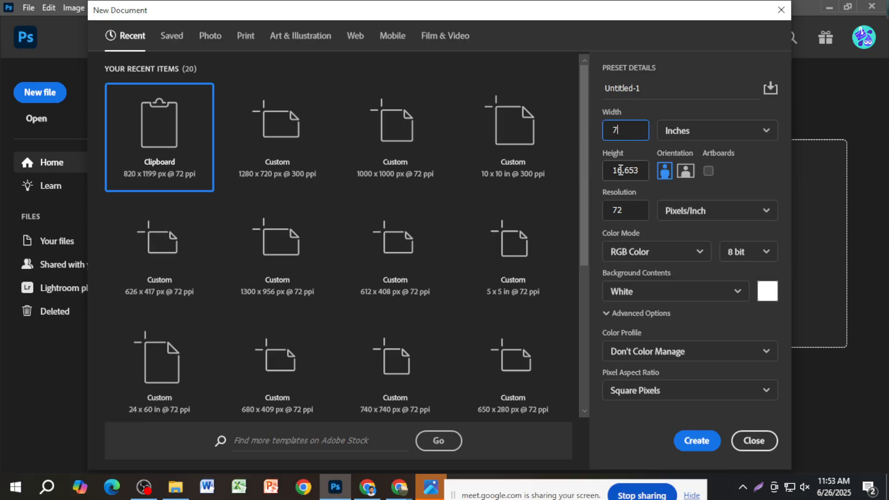
pyautogui.doubleClick(621, 170)
pyautogui.write('5')
pyautogui.press('Tab')
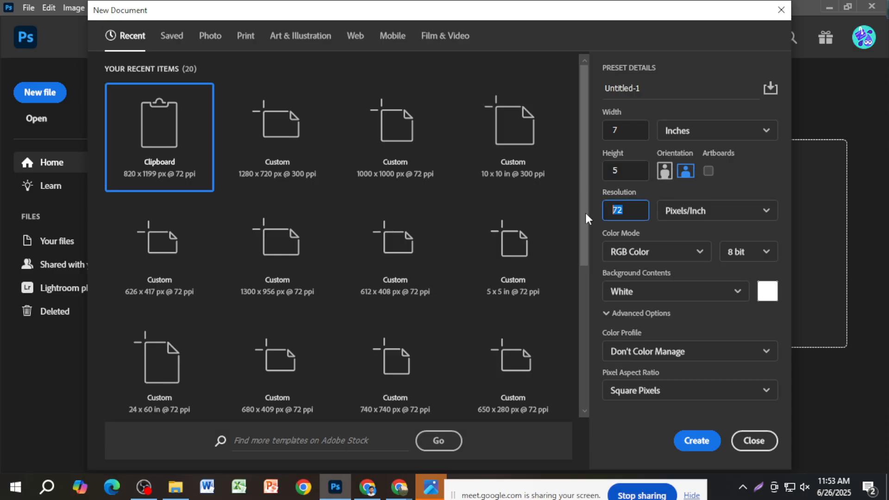
pyautogui.press('Return')
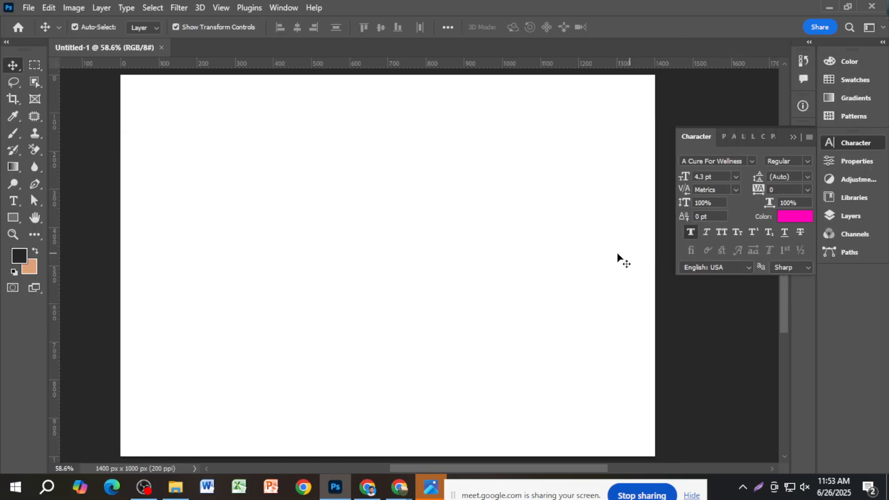
# Step: Add a new empty layer above the Background layer
pyautogui.scroll(-3, 589, 253)
pyautogui.press('F7')
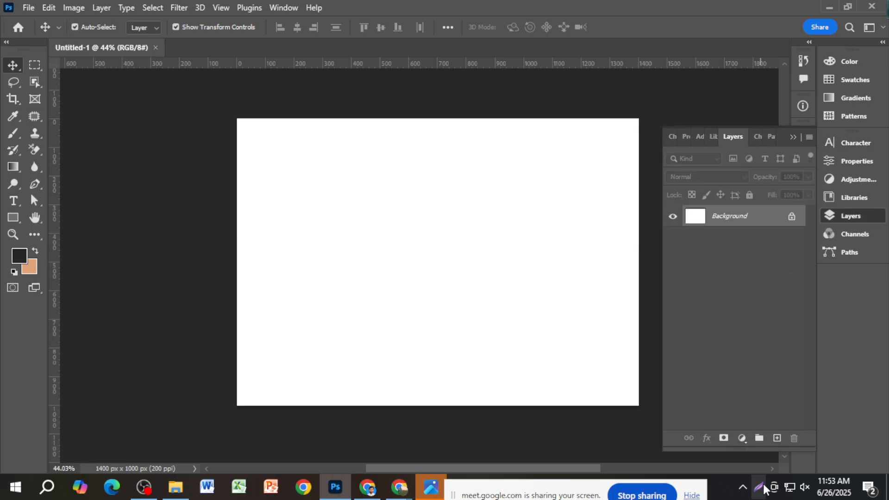
pyautogui.click(778, 440)
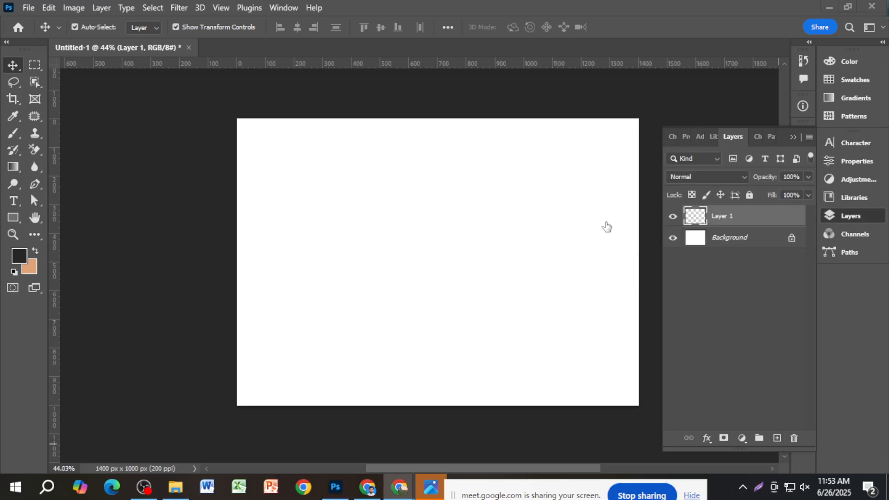
# Step: Switch to Chrome and place the downloaded image-removebg-preview (1) file into the new Photoshop document at its default size
pyautogui.click(369, 486)
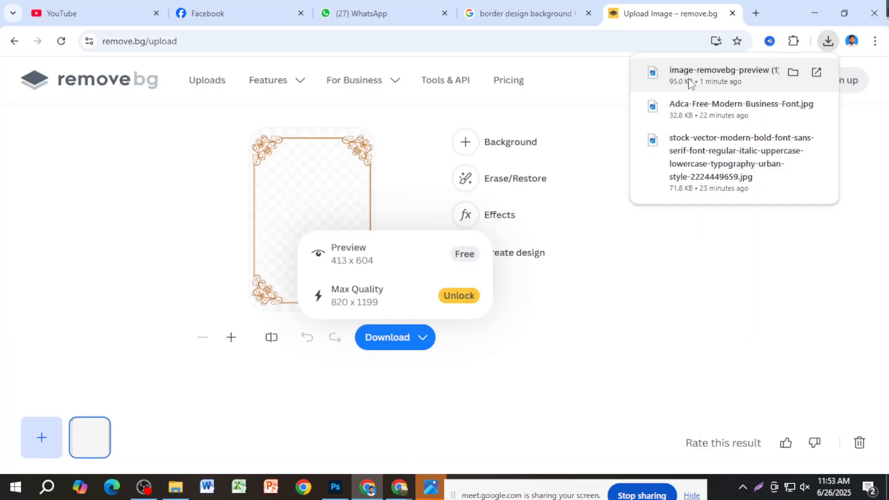
pyautogui.moveTo(685, 83); pyautogui.dragTo(459, 280)
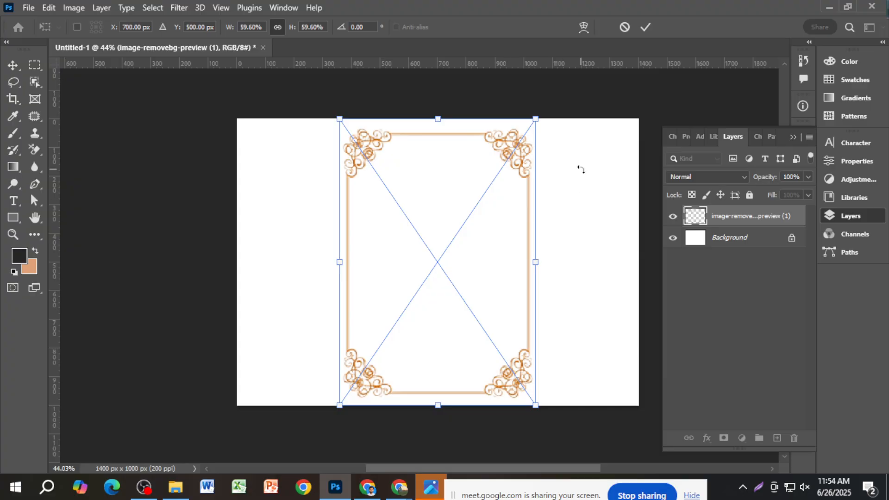
pyautogui.click(647, 27)
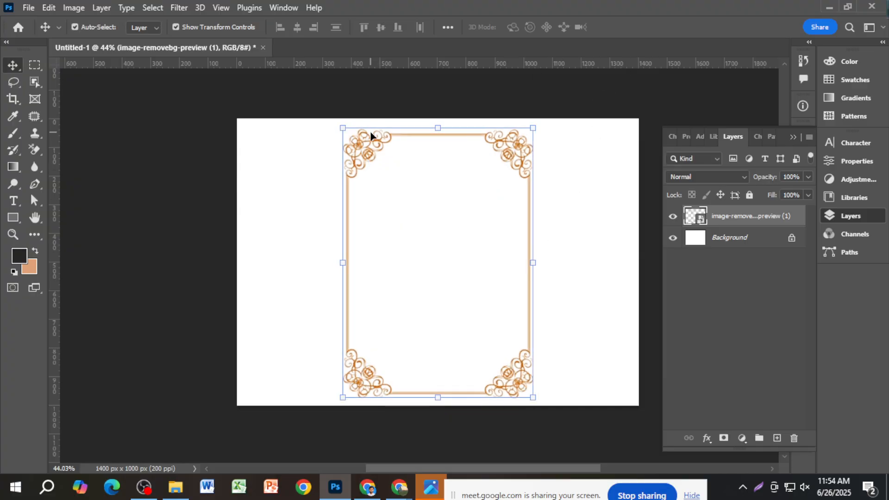
# Step: Rotate the whole canvas 90° clockwise
pyautogui.click(79, 8)
pyautogui.moveTo(121, 129)
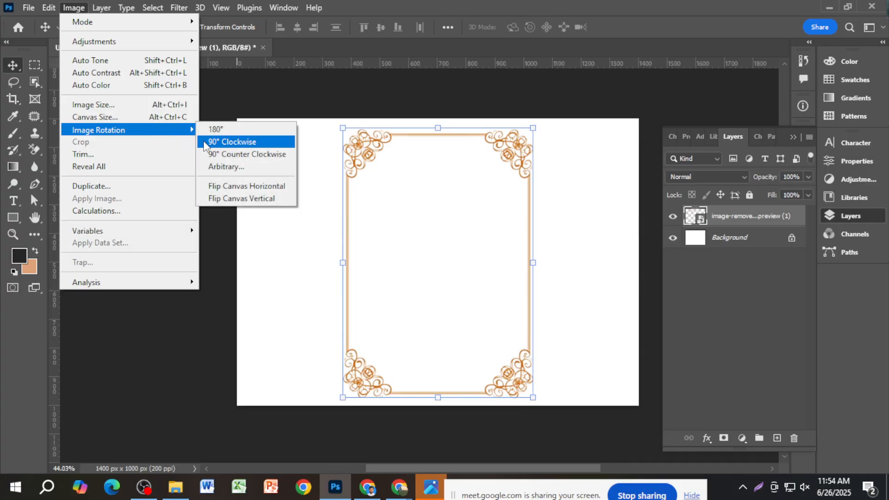
pyautogui.click(205, 143)
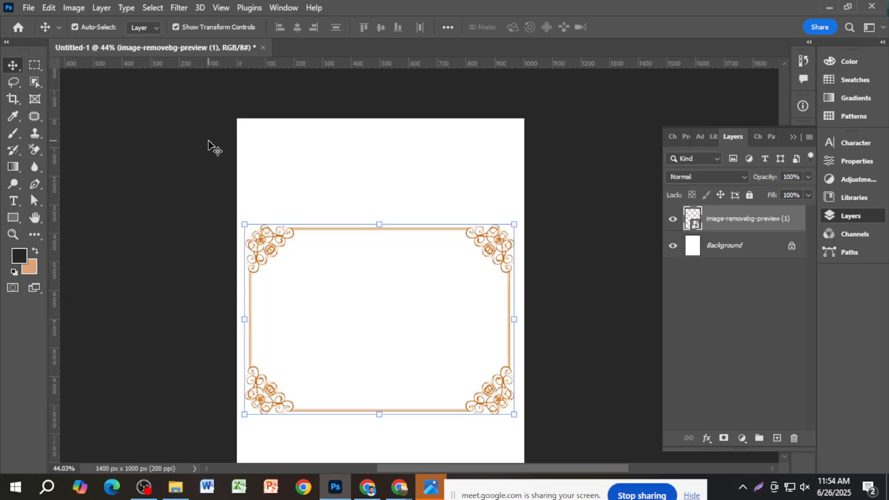
# Step: Undo the clockwise canvas rotation and try rotating the whole canvas 90° counterclockwise instead
pyautogui.hotkey('ctrl', 'z')
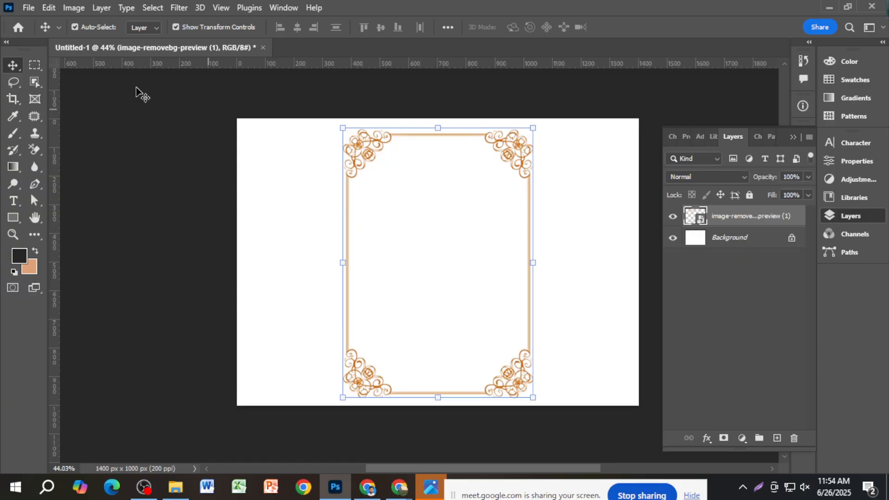
pyautogui.click(74, 7)
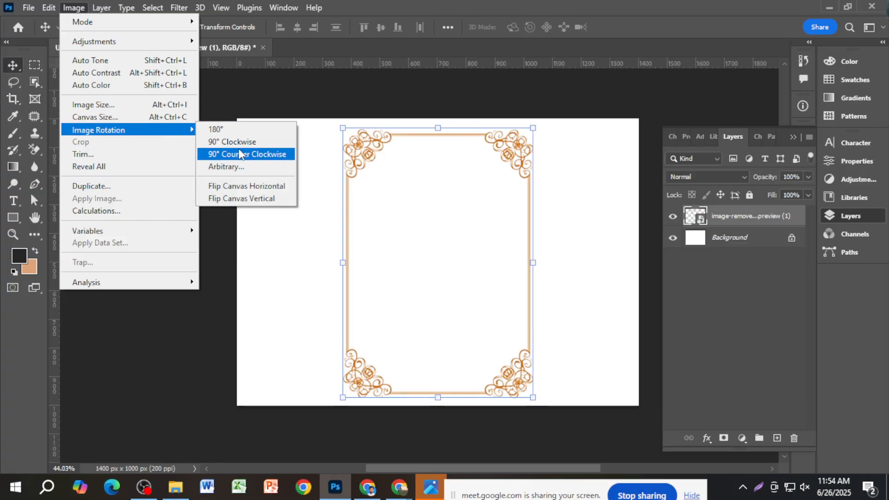
pyautogui.click(239, 152)
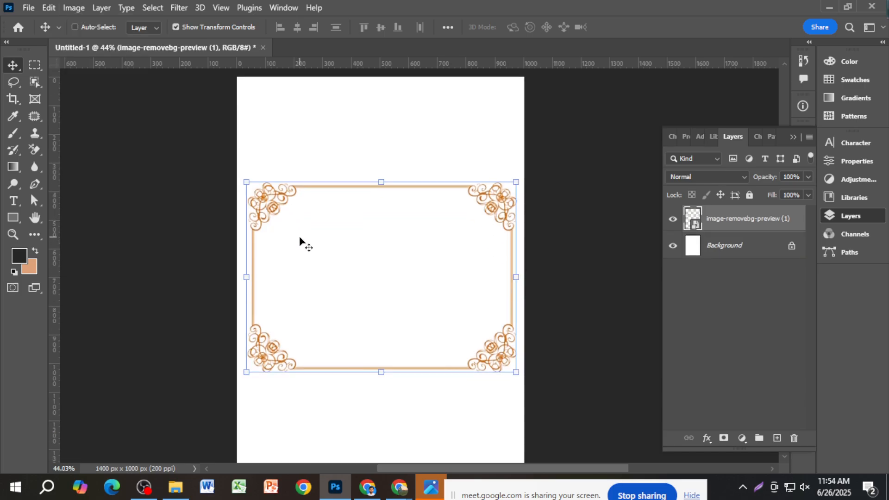
pyautogui.hotkey('ctrl', 'z')
pyautogui.click(172, 218)
pyautogui.scroll(2, 308, 301)
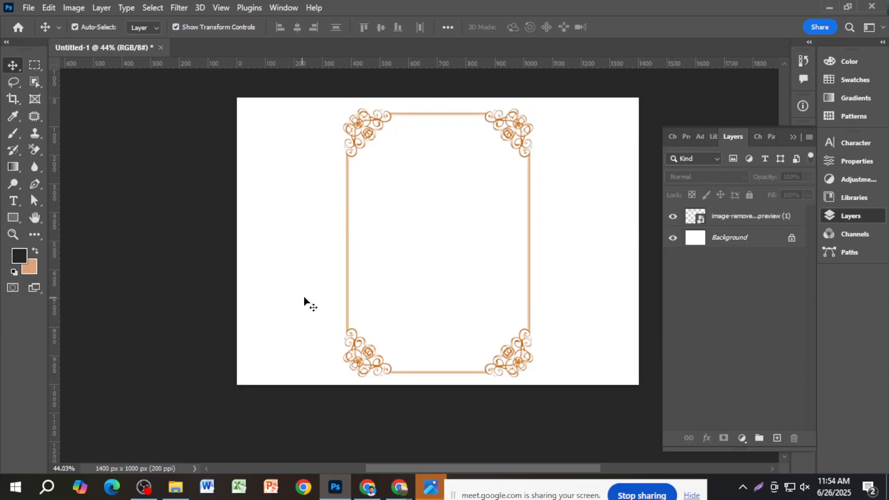
# Step: Try rotating the image 90° clockwise with the Background layer hidden and the border layer selected
pyautogui.click(673, 238)
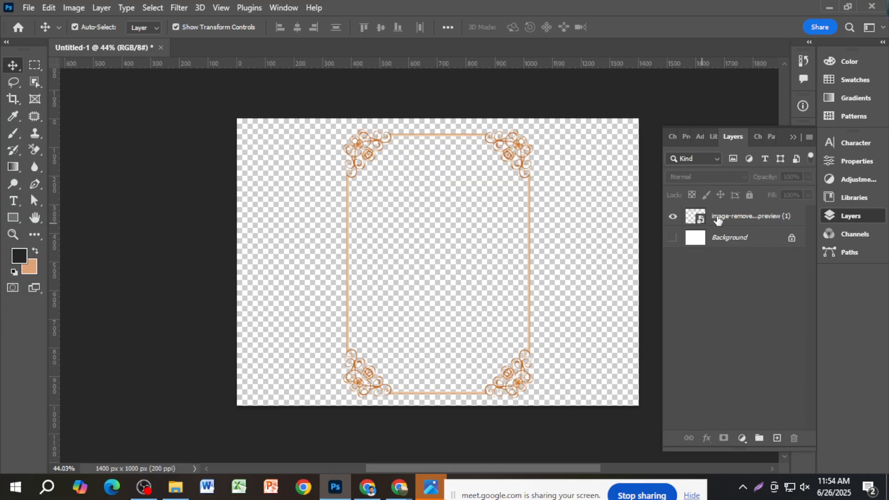
pyautogui.click(717, 220)
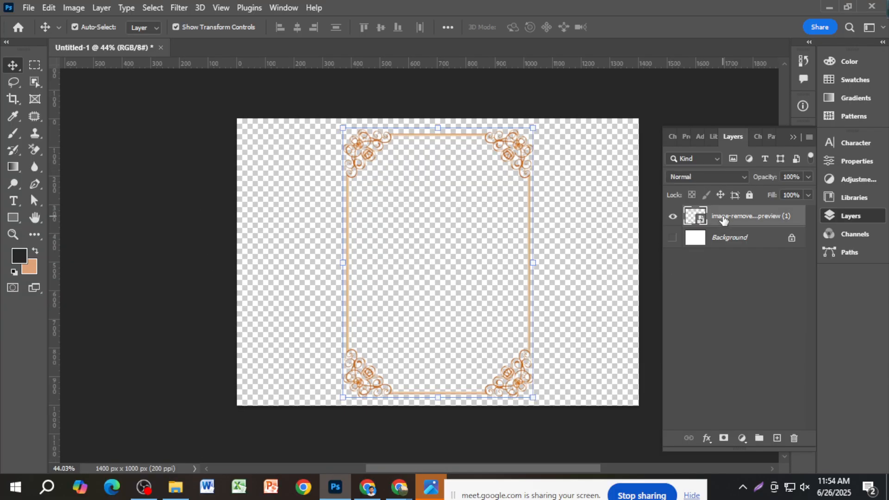
pyautogui.click(73, 8)
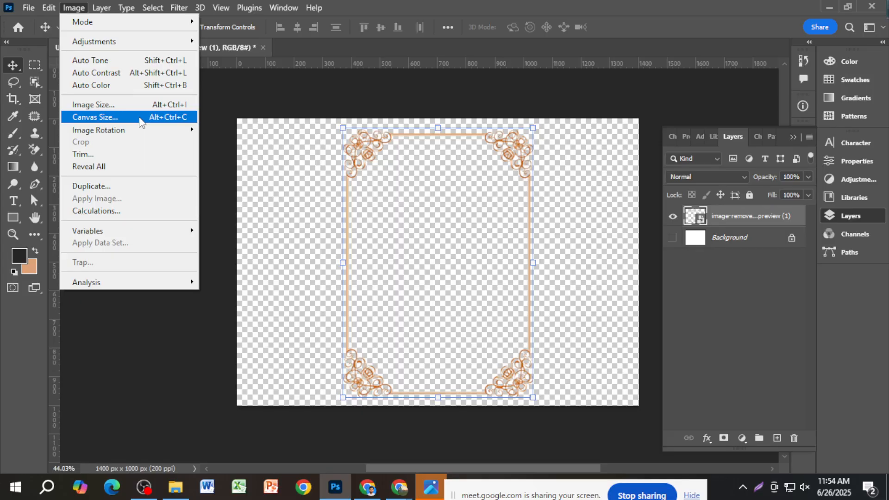
pyautogui.moveTo(143, 130)
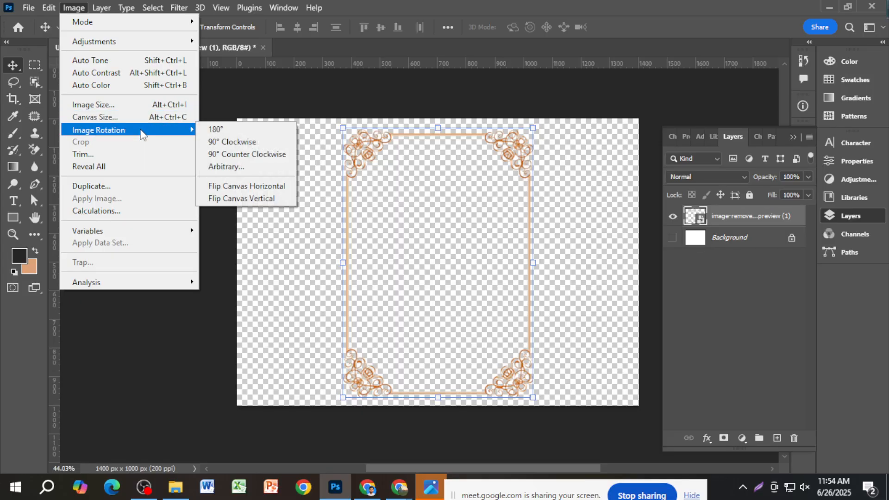
pyautogui.click(240, 147)
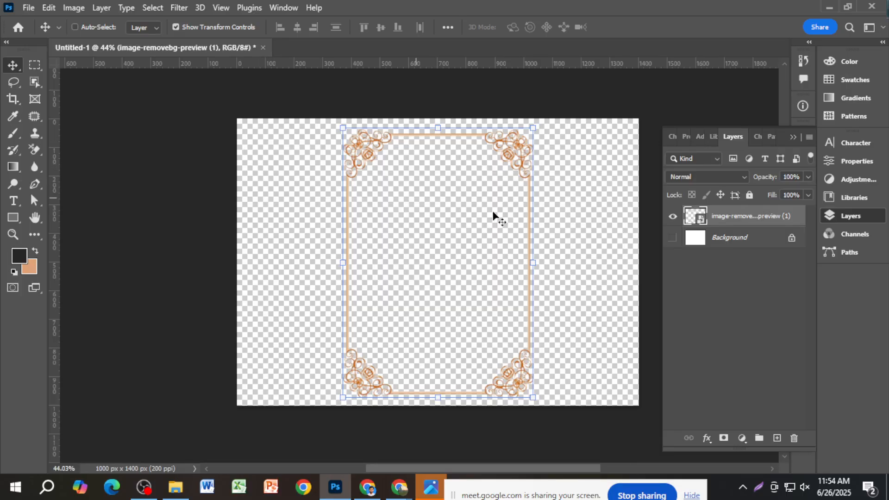
pyautogui.click(673, 238)
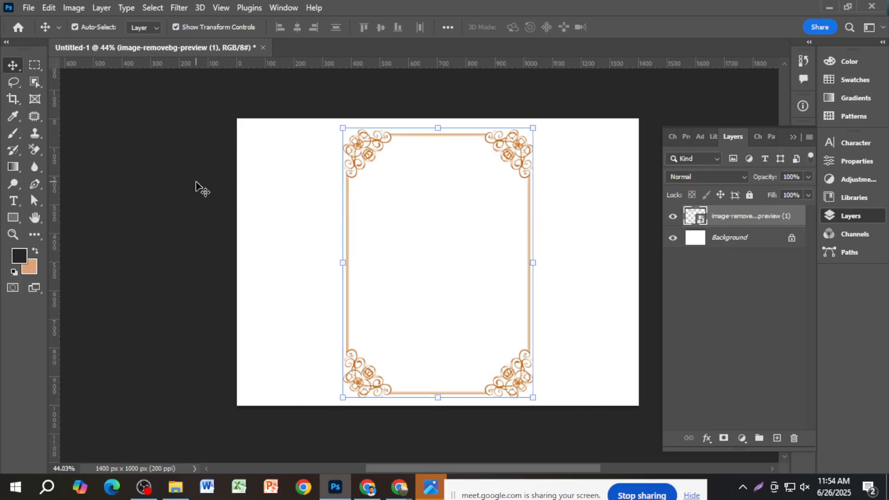
# Step: Rotate only the border layer 90° to landscape and enlarge it proportionally so it nearly fills the page
pyautogui.moveTo(546, 129); pyautogui.dragTo(582, 395)
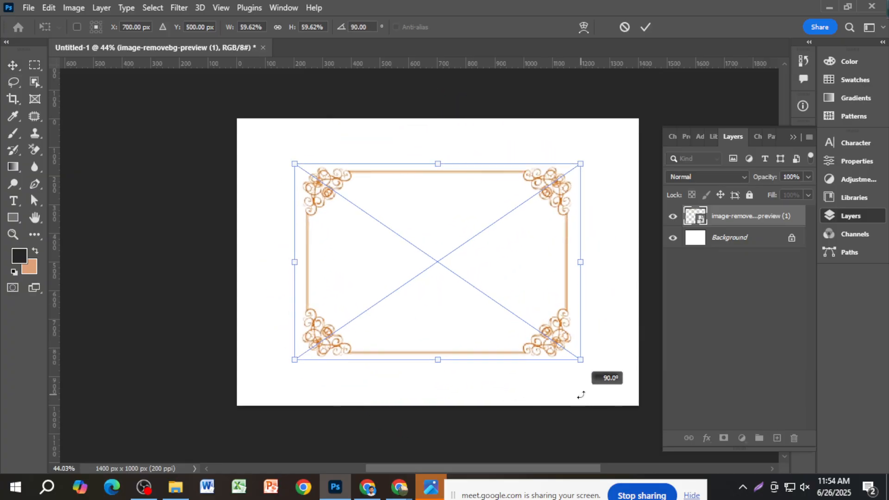
pyautogui.click(646, 27)
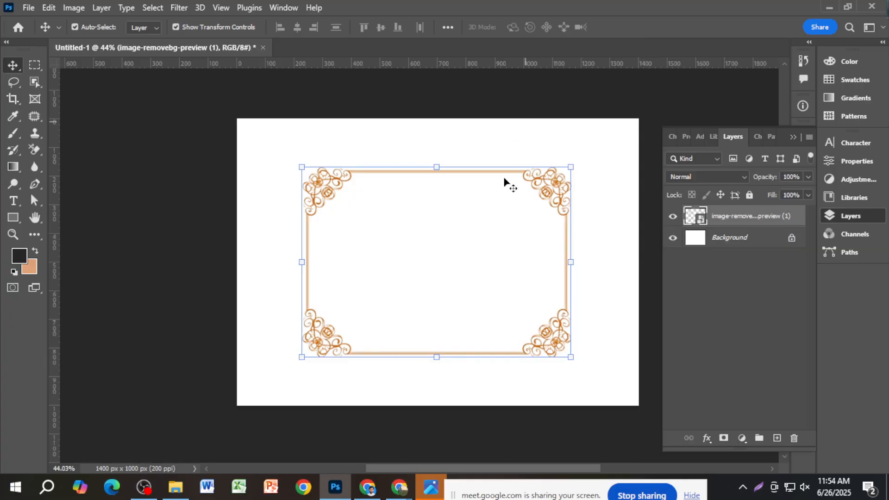
pyautogui.scroll(-2, 490, 243)
pyautogui.hotkey('ctrl', 't')
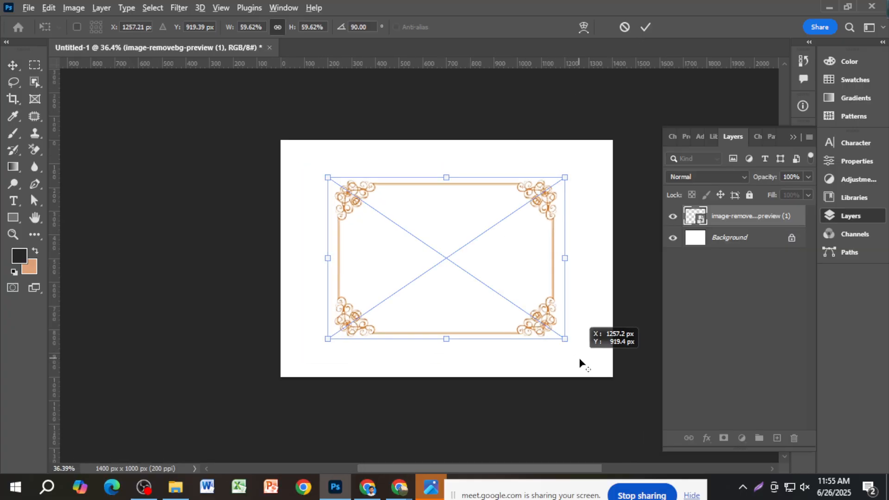
pyautogui.moveTo(565, 340)
pyautogui.mouseDown()
pyautogui.moveTo(578, 351)
pyautogui.moveTo(549, 330)
pyautogui.moveTo(575, 340)
pyautogui.mouseUp()
pyautogui.press('Return')
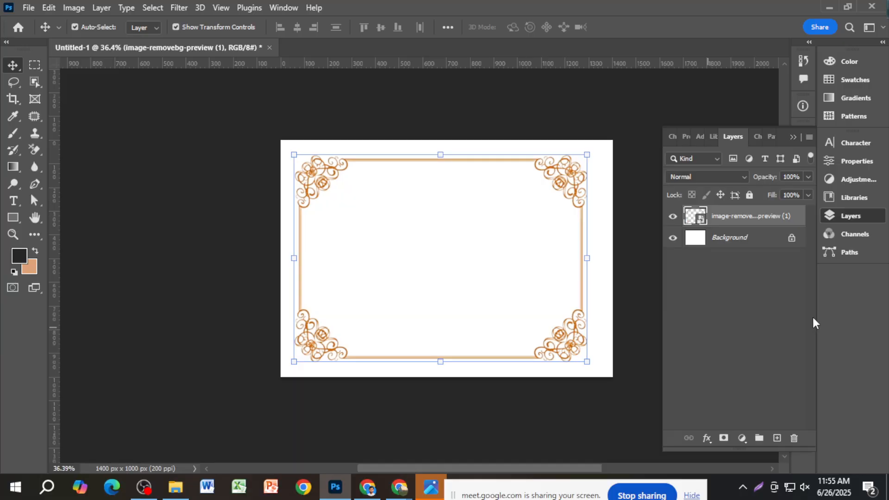
# Step: Centre the border horizontally on the page by aligning it with the Background layer
pyautogui.click(751, 247)
pyautogui.click(296, 27)
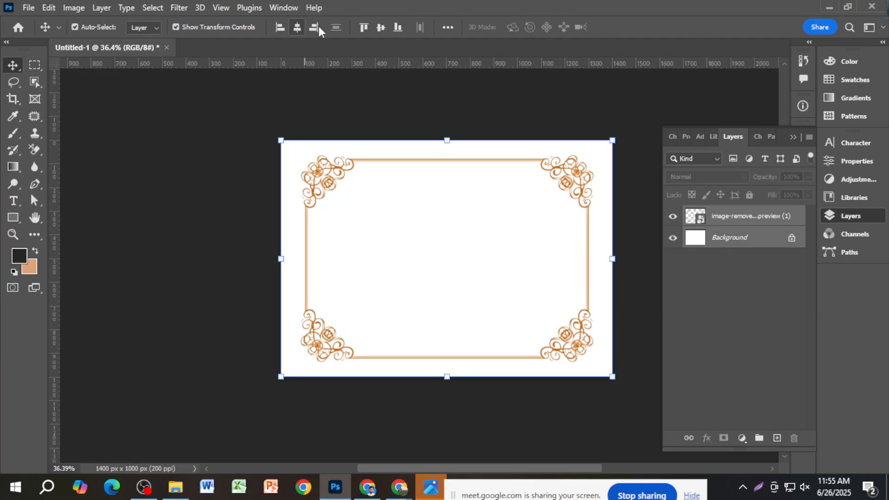
pyautogui.click(374, 110)
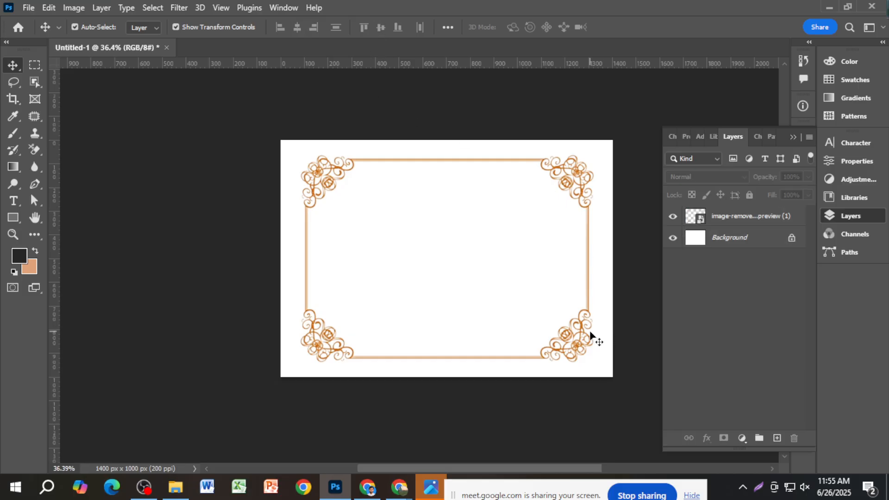
pyautogui.click(579, 348)
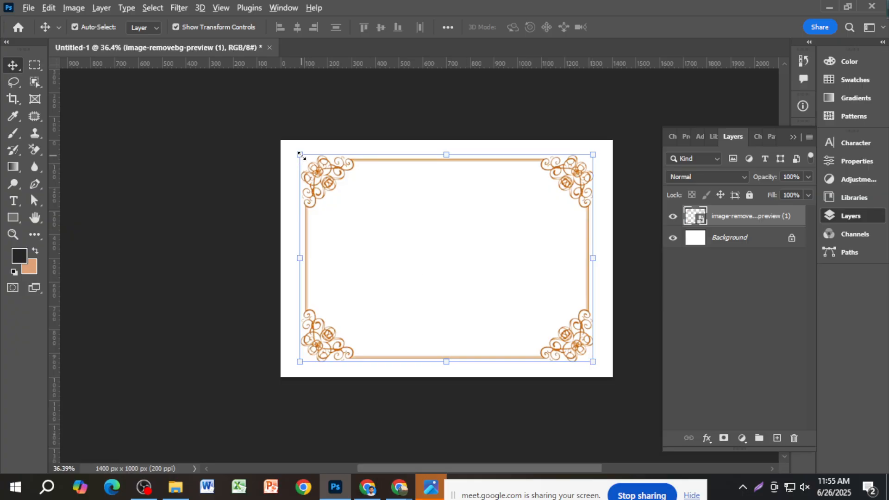
pyautogui.moveTo(298, 154); pyautogui.dragTo(305, 172)
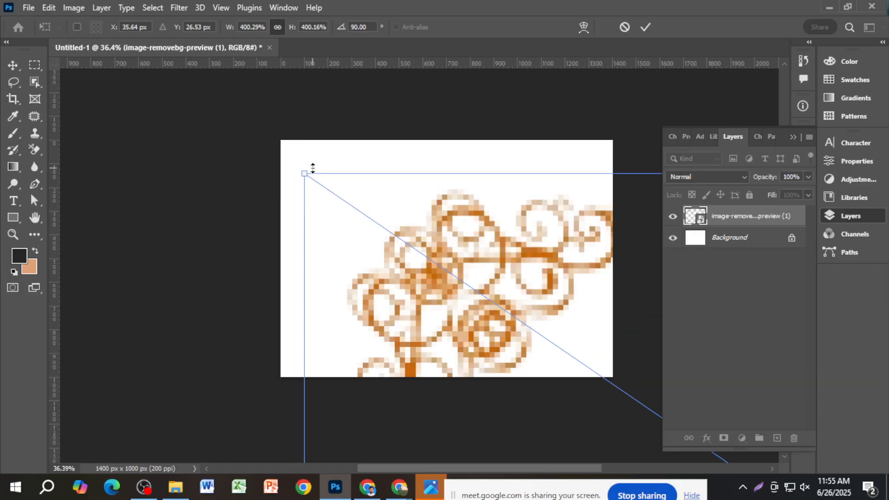
pyautogui.click(624, 27)
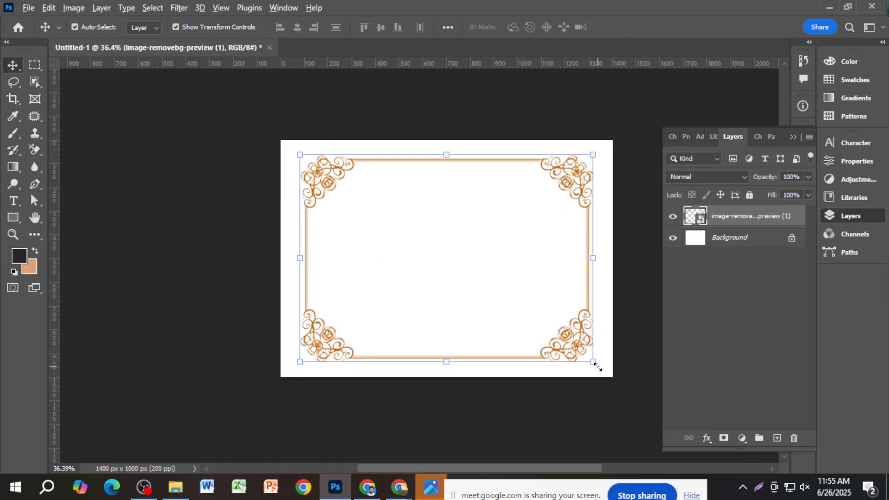
# Step: Enlarge the border proportionally to about 91.63% and centre it horizontally and vertically on the Background layer
pyautogui.moveTo(594, 363); pyautogui.dragTo(605, 367)
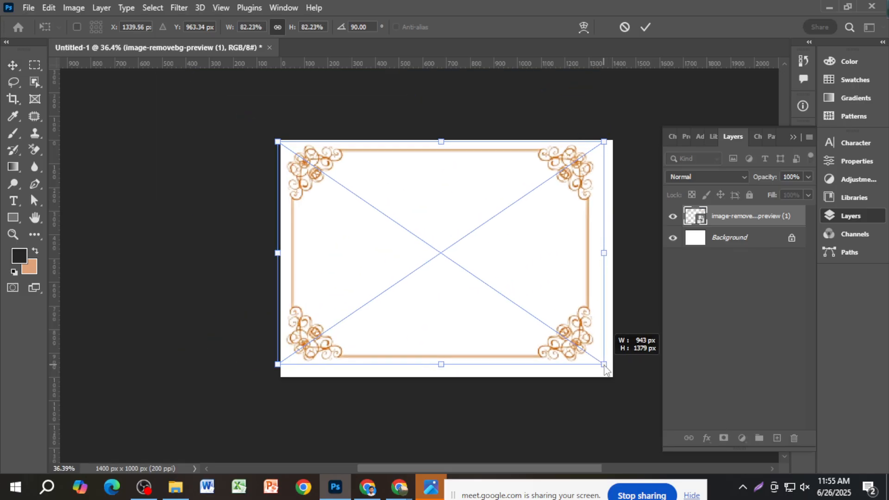
pyautogui.moveTo(604, 365); pyautogui.dragTo(606, 367)
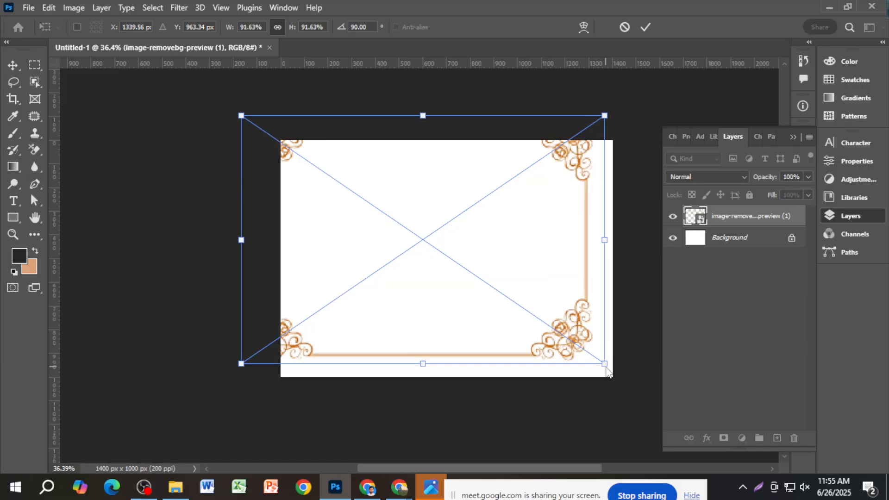
pyautogui.hotkey('alt', 'space')
pyautogui.click(644, 29)
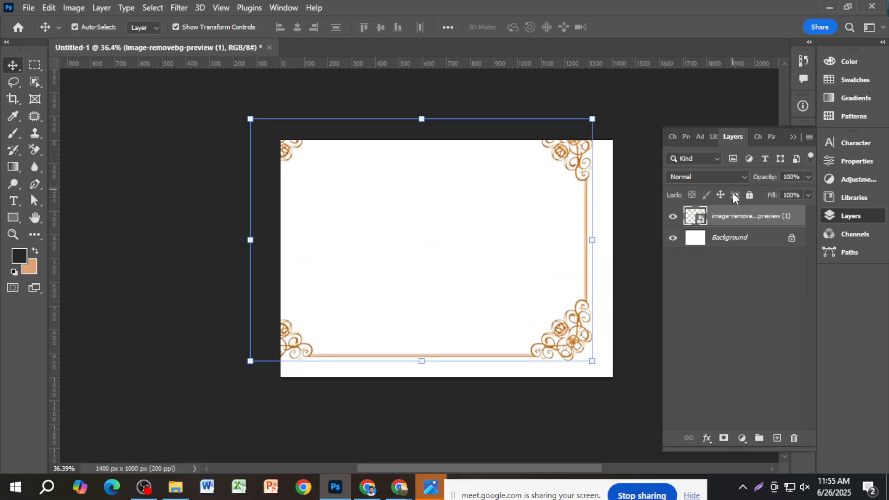
pyautogui.click(736, 238)
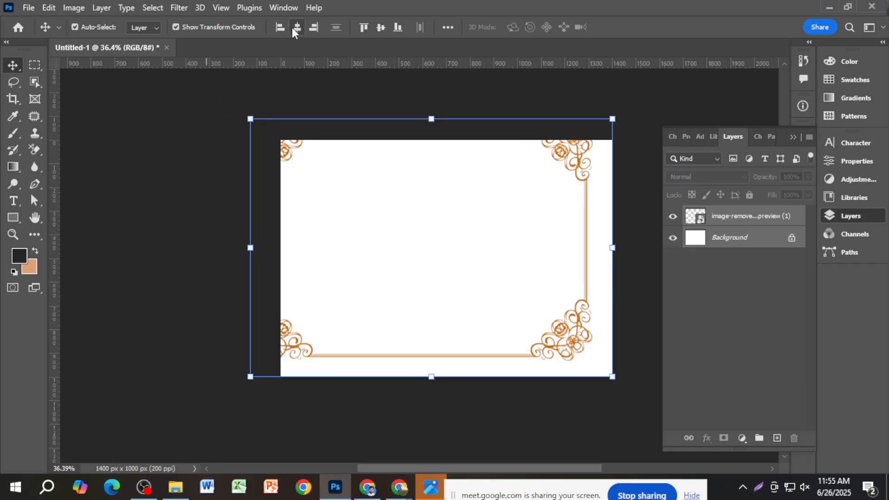
pyautogui.click(298, 27)
pyautogui.click(381, 28)
pyautogui.click(396, 85)
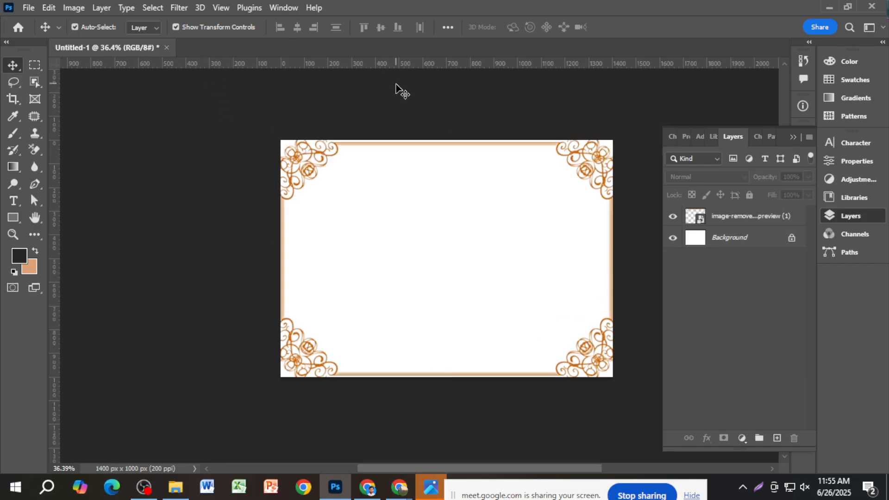
# Step: Scale the border proportionally to about 81.59% to leave a white margin around it
pyautogui.click(794, 137)
pyautogui.scroll(2, 361, 179)
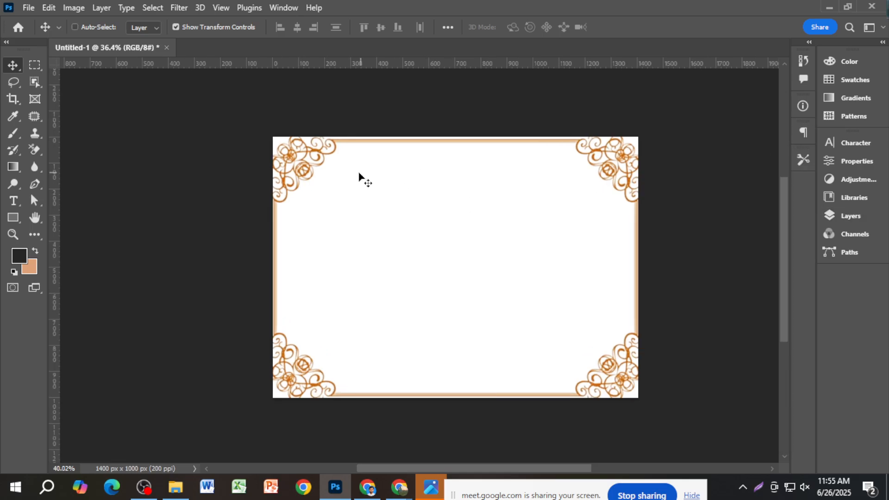
pyautogui.click(314, 159)
pyautogui.moveTo(258, 131); pyautogui.dragTo(248, 129)
pyautogui.moveTo(290, 157); pyautogui.dragTo(310, 175)
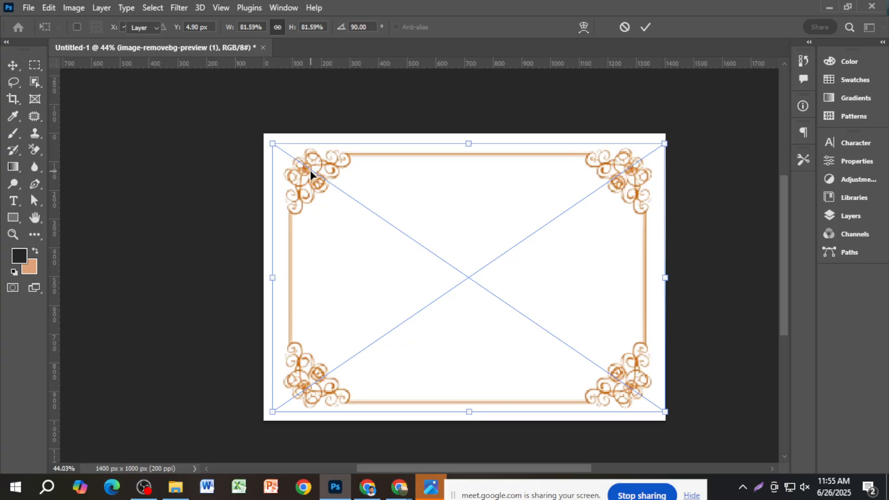
pyautogui.press('Return')
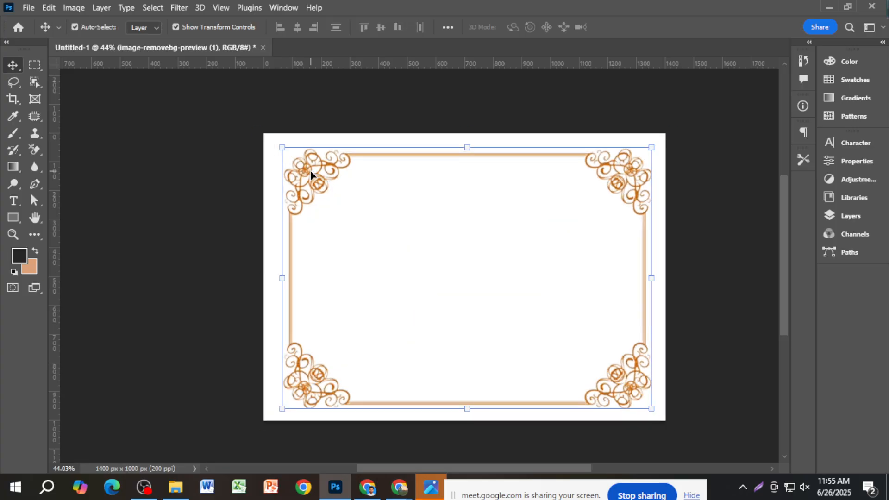
# Step: Align the border with the Background layer on its horizontal and vertical centres, and deselect both layers
pyautogui.press('F7')
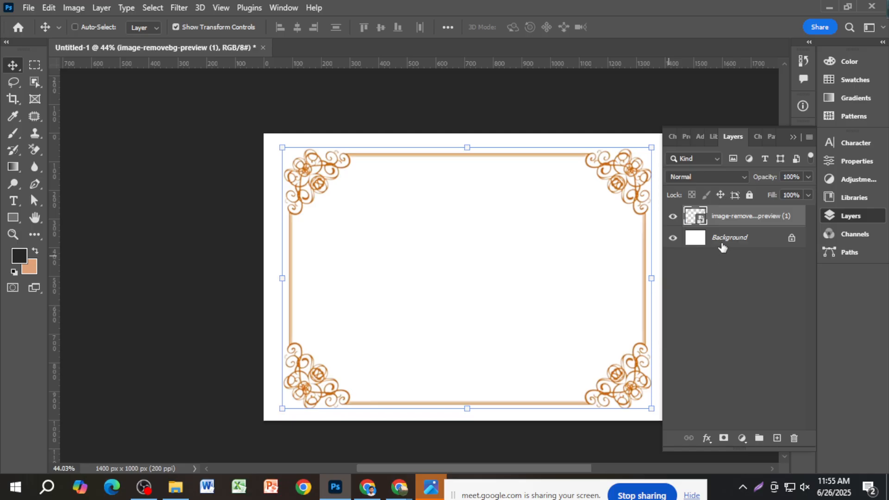
pyautogui.click(723, 248)
pyautogui.click(297, 27)
pyautogui.click(381, 26)
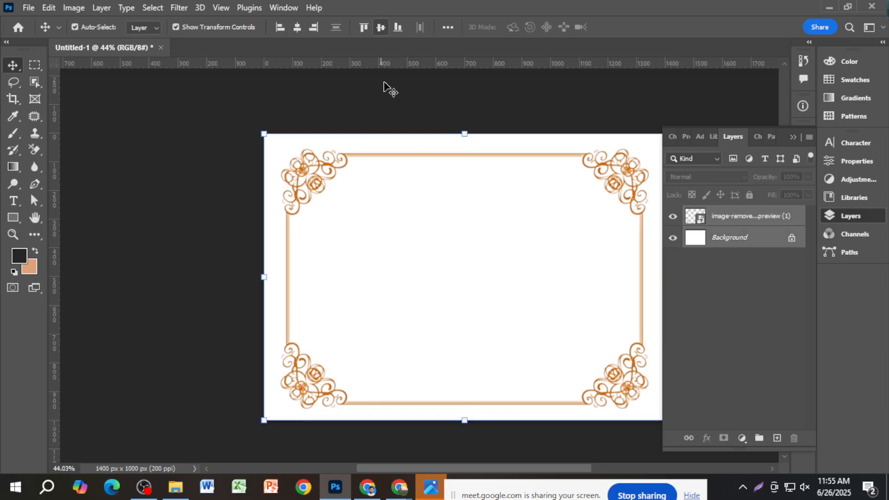
pyautogui.click(393, 111)
pyautogui.click(796, 137)
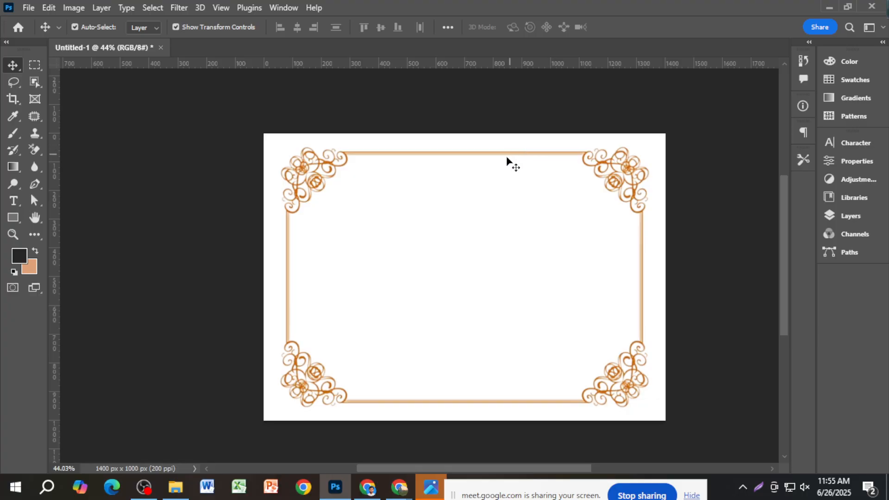
# Step: Enlarge the border slightly to about 84.29%, keeping its proportions
pyautogui.scroll(2, 510, 162)
pyautogui.scroll(-1, 502, 204)
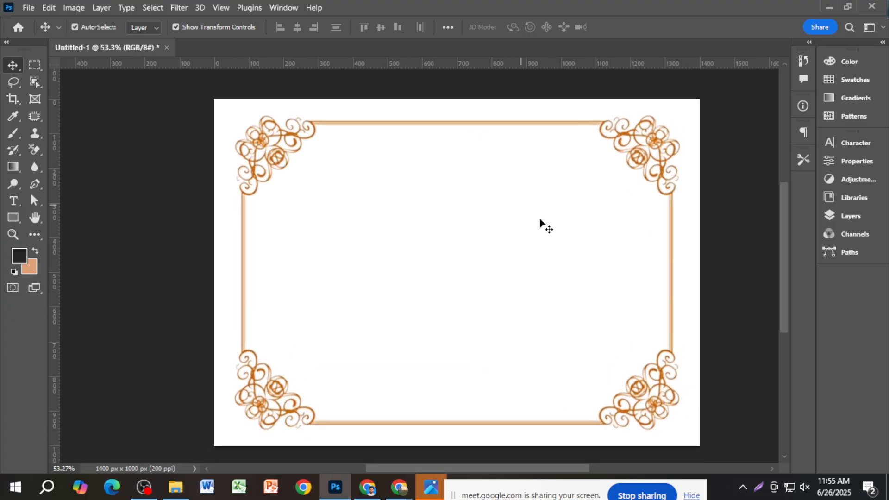
pyautogui.click(649, 195)
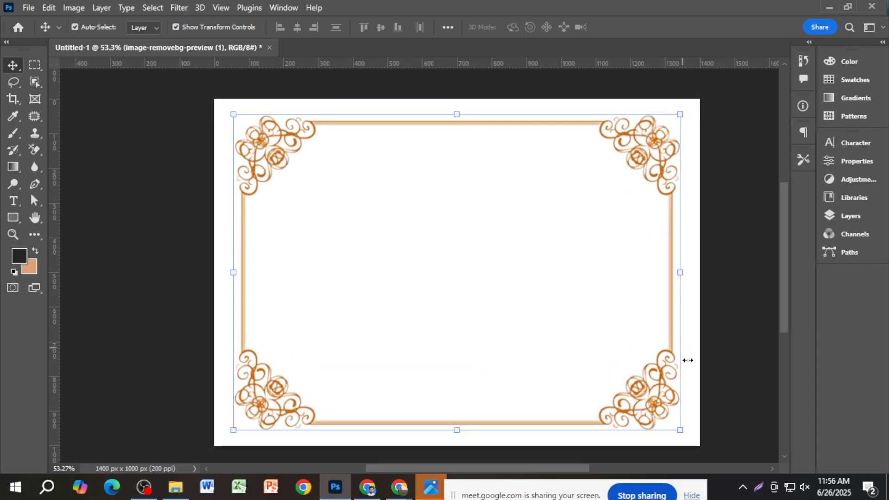
pyautogui.moveTo(680, 431); pyautogui.dragTo(692, 435)
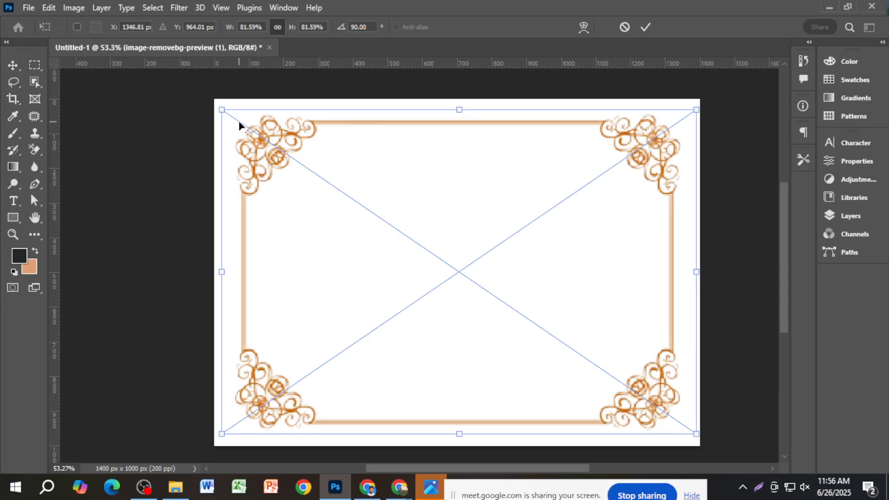
pyautogui.moveTo(221, 109); pyautogui.dragTo(206, 102)
pyautogui.press('Escape')
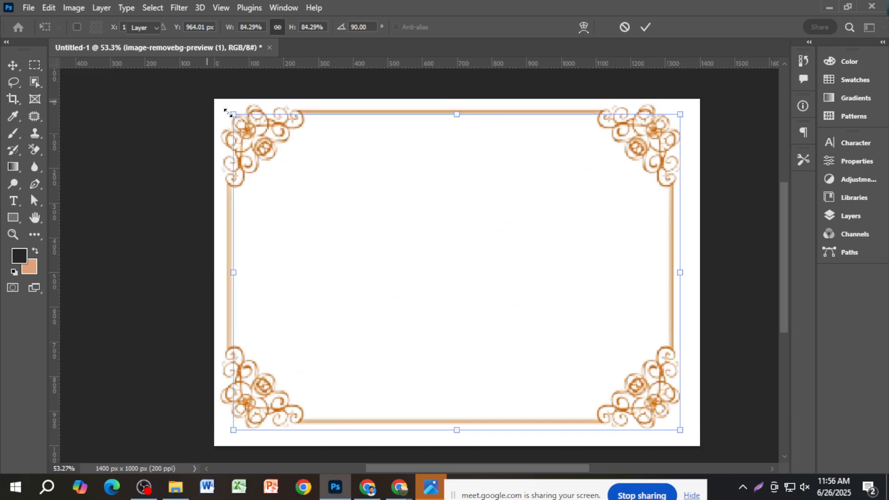
# Step: Select the border and Background layers together and centre the border on the page again
pyautogui.press('F7')
pyautogui.click(759, 246)
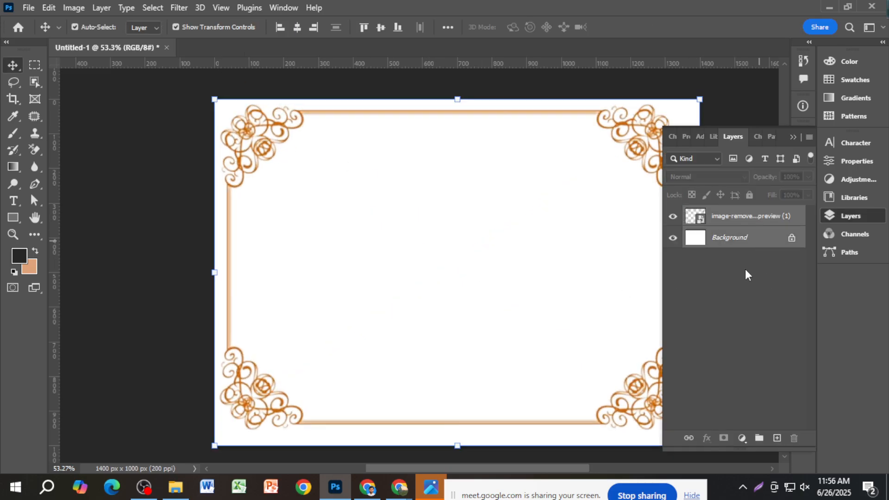
pyautogui.click(381, 29)
pyautogui.click(793, 138)
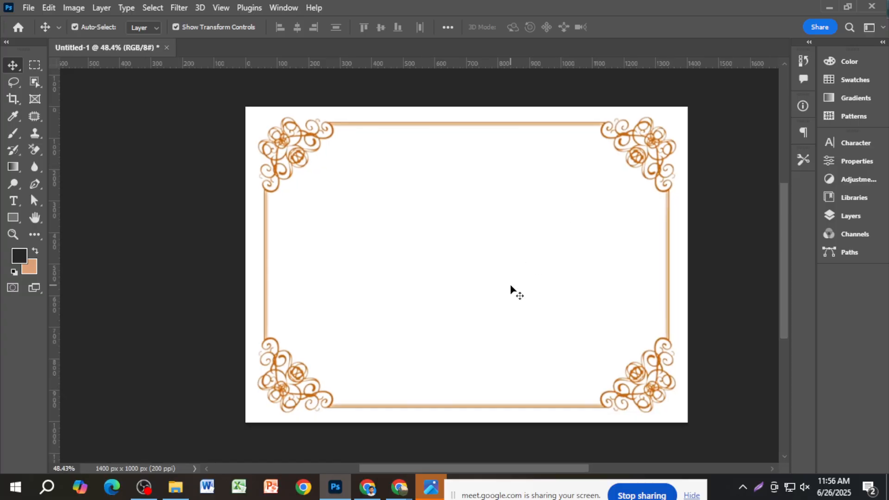
# Step: Look through the floral image thumbnails in the AQI Writting folder for a suitable corner decoration
pyautogui.click(368, 487)
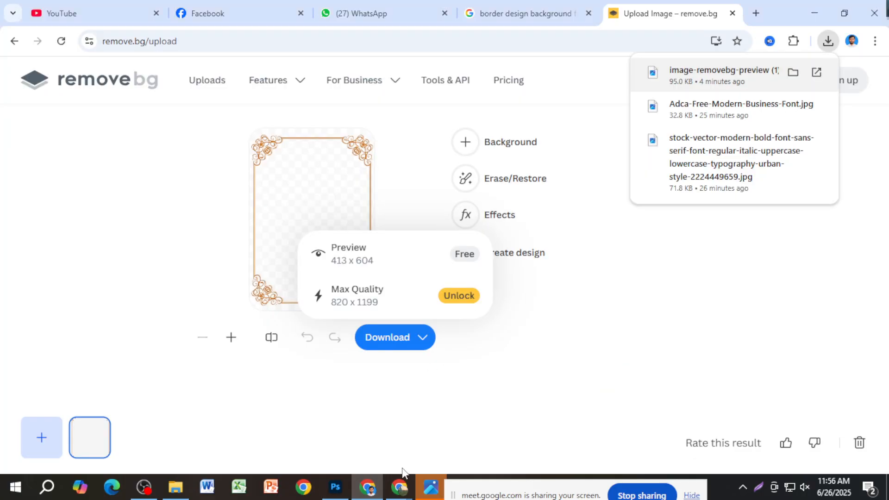
pyautogui.click(336, 487)
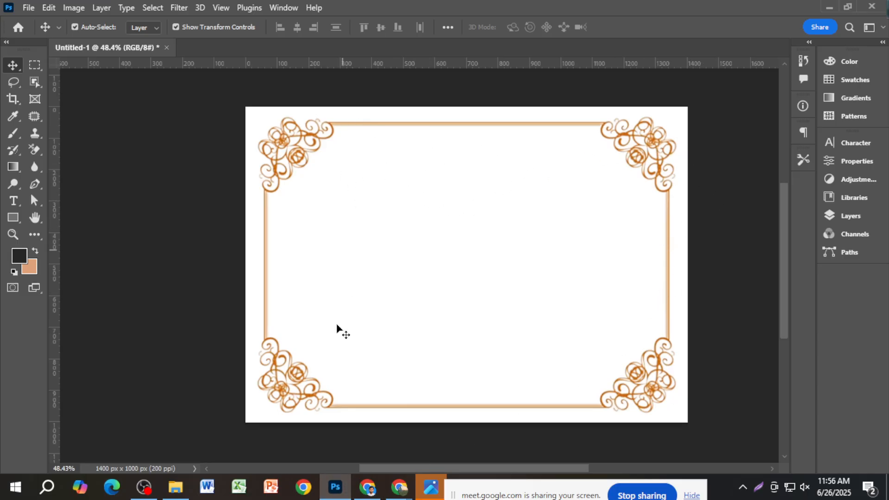
pyautogui.click(176, 486)
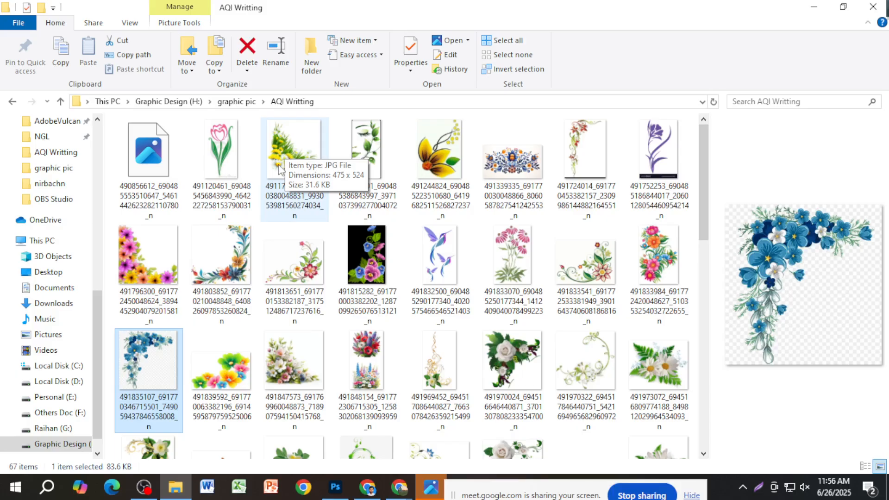
pyautogui.click(299, 158)
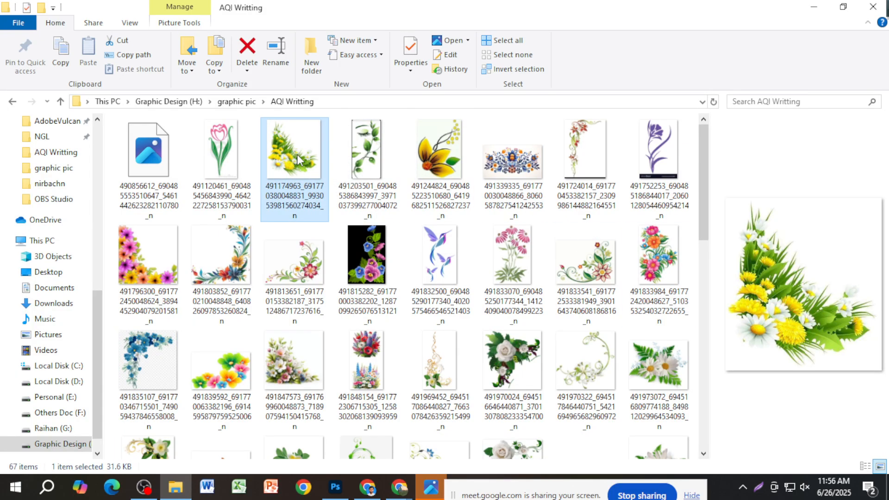
pyautogui.click(522, 186)
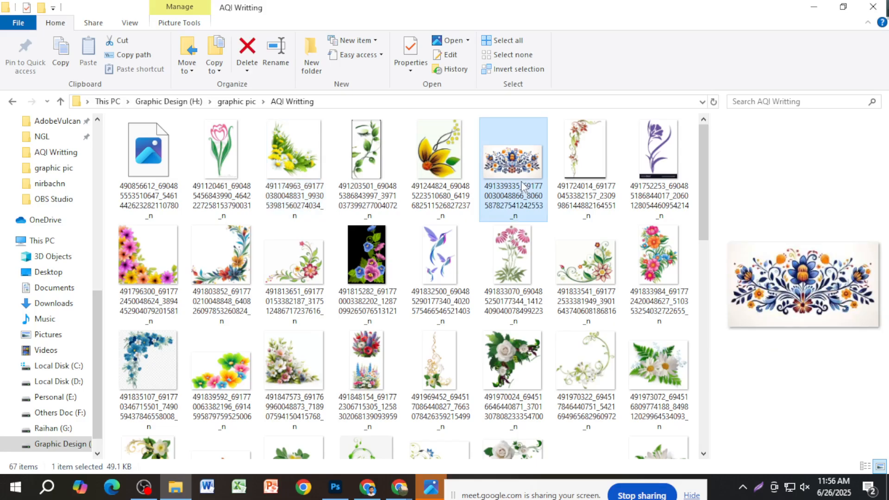
pyautogui.scroll(-5, 520, 376)
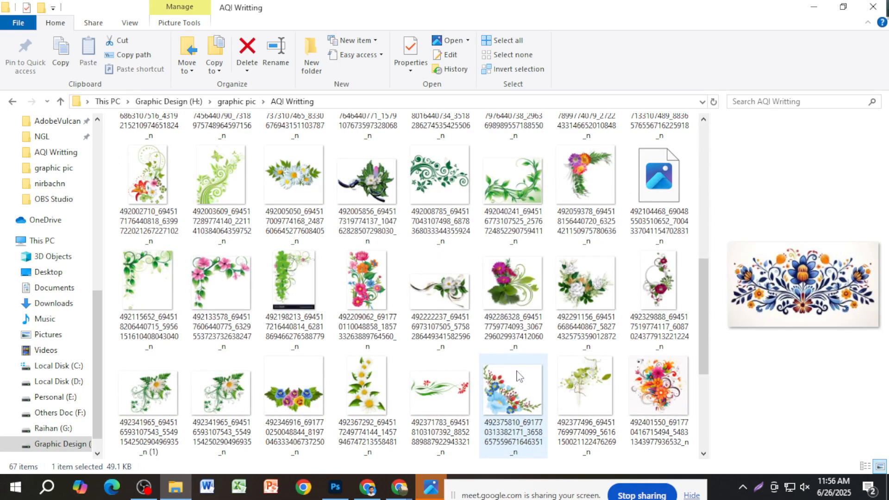
pyautogui.scroll(-3, 519, 376)
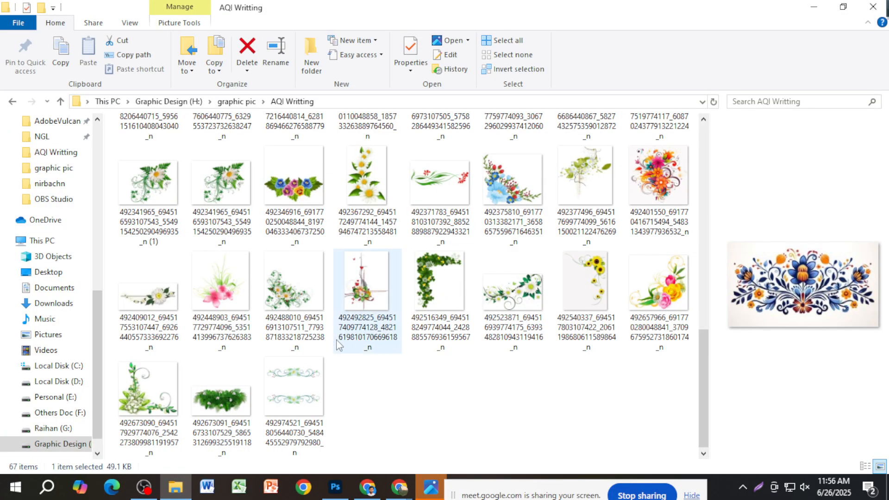
pyautogui.click(246, 291)
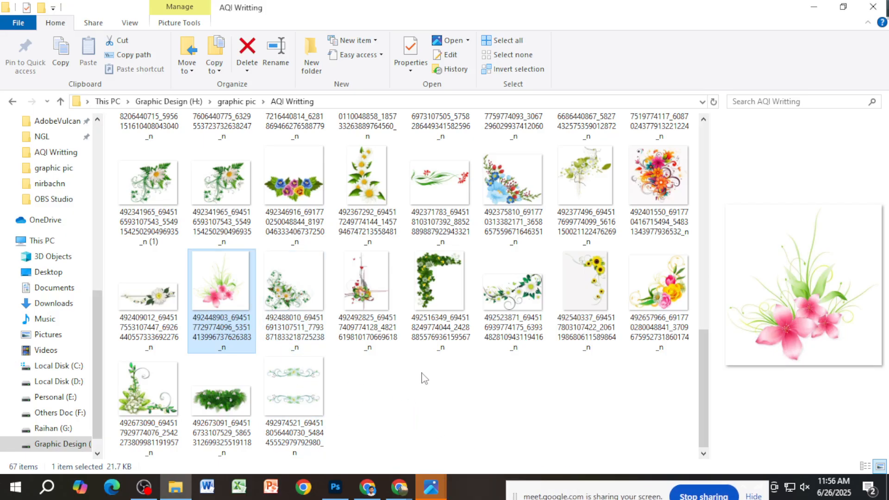
# Step: Examine the flower images one by one at full size in the photo viewer, then return to the AQI Writting folder
pyautogui.moveTo(440, 488)
pyautogui.click(493, 435)
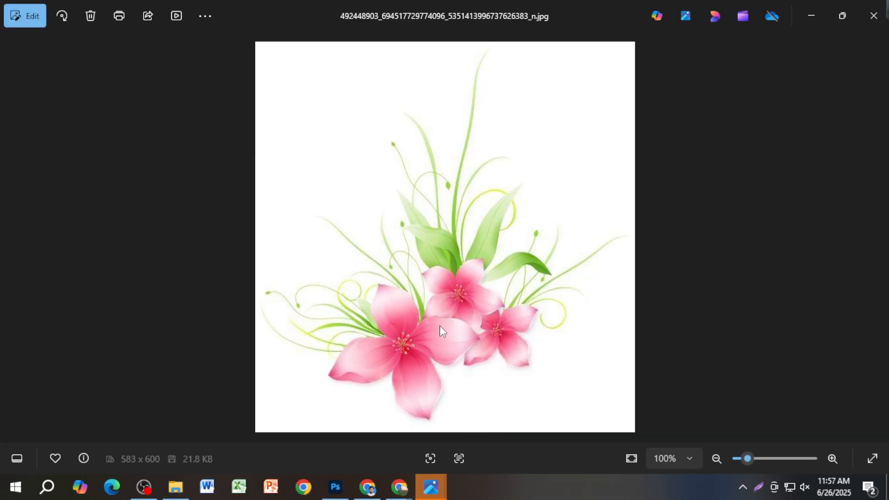
pyautogui.press('Left')
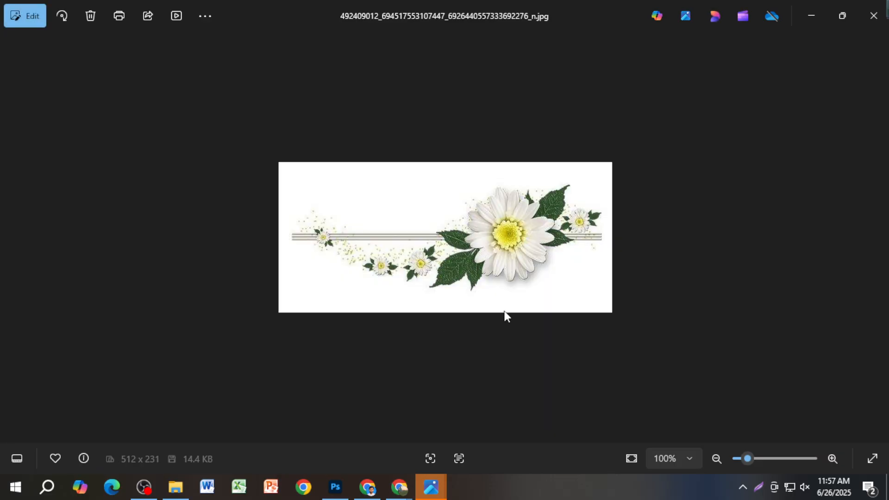
pyautogui.press('Right')
pyautogui.press('Left')
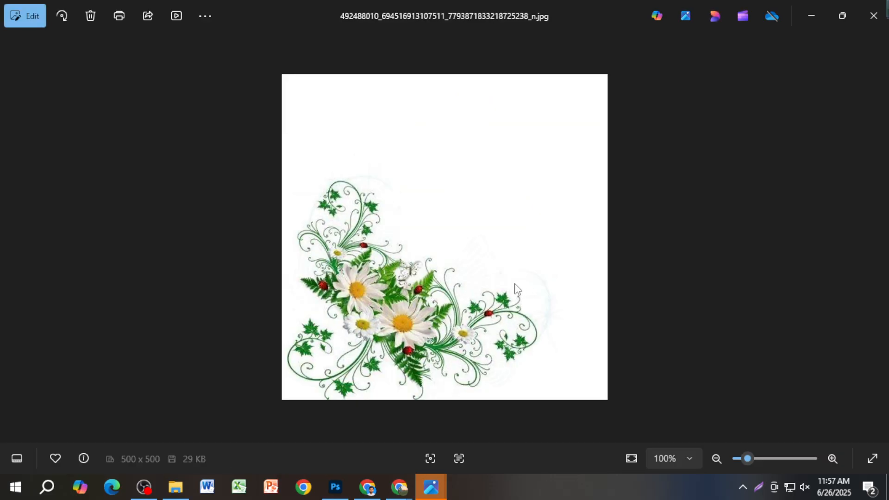
pyautogui.press('Left')
pyautogui.press('Right')
pyautogui.press('Left')
pyautogui.press('Left')
pyautogui.press('Left')
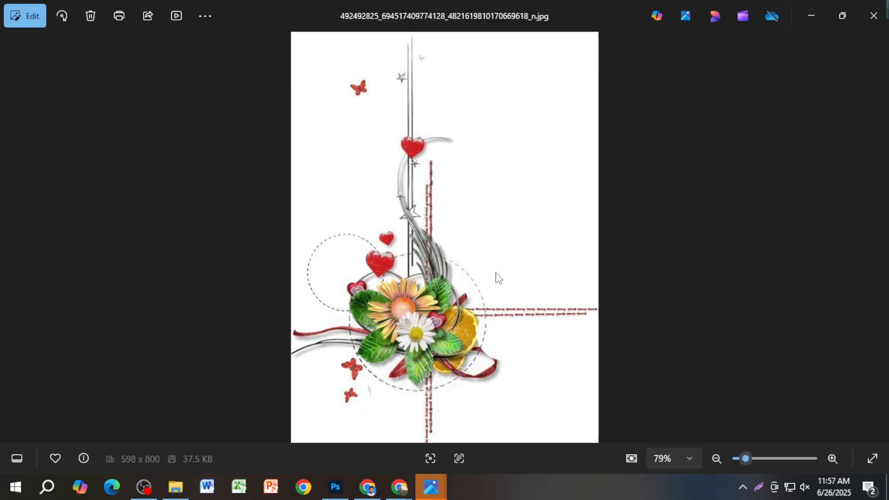
pyautogui.press('Left')
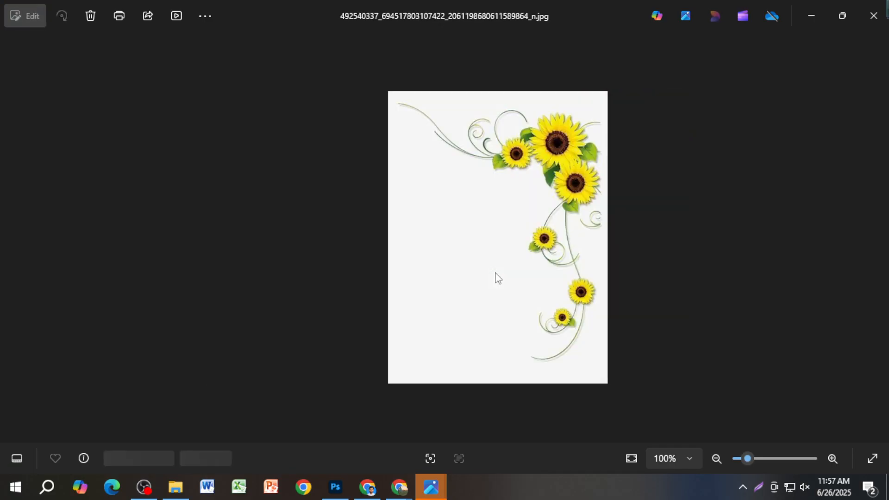
pyautogui.press('Left')
pyautogui.press('Left')
pyautogui.press('Left')
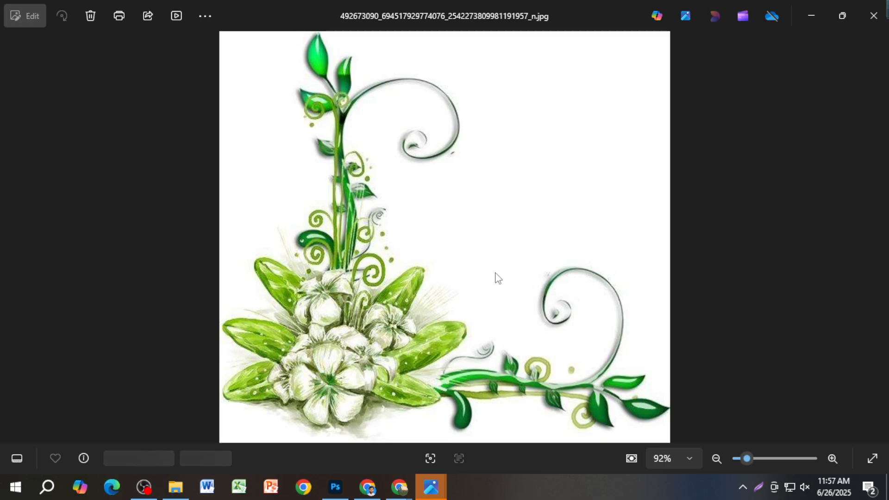
pyautogui.press('Left')
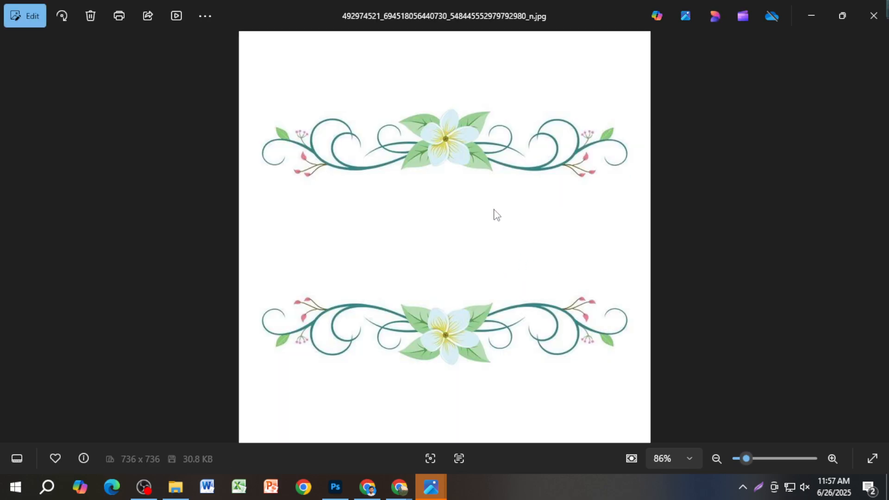
pyautogui.press('Right')
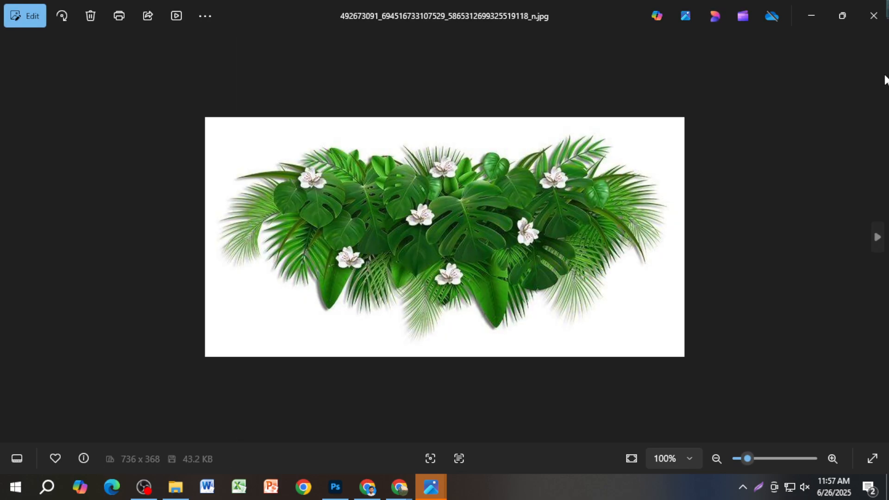
pyautogui.click(874, 16)
pyautogui.scroll(10, 454, 357)
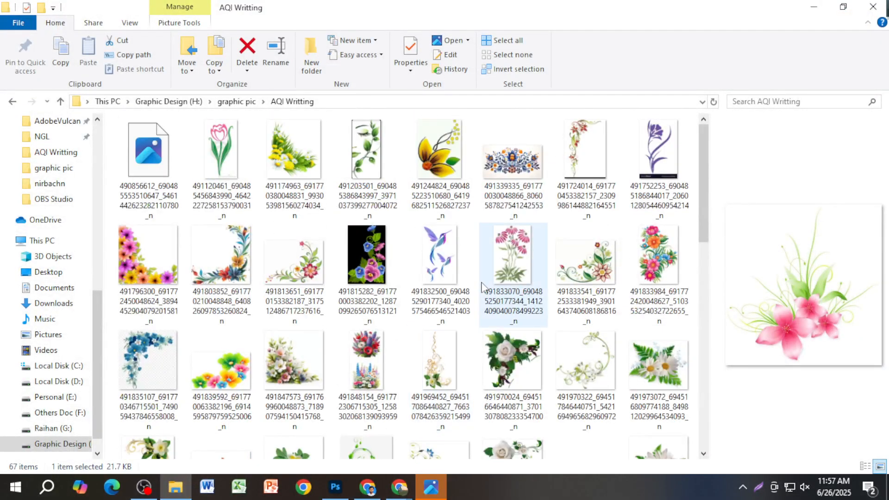
pyautogui.click(306, 173)
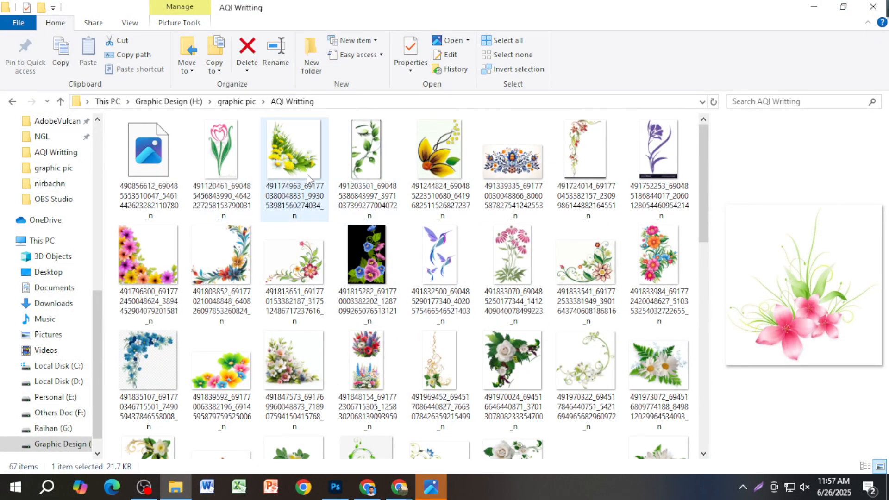
pyautogui.click(431, 486)
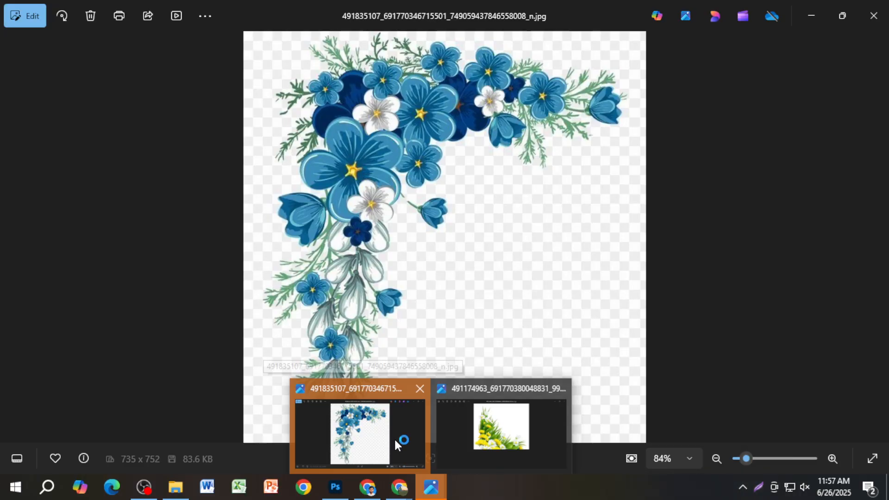
pyautogui.click(394, 438)
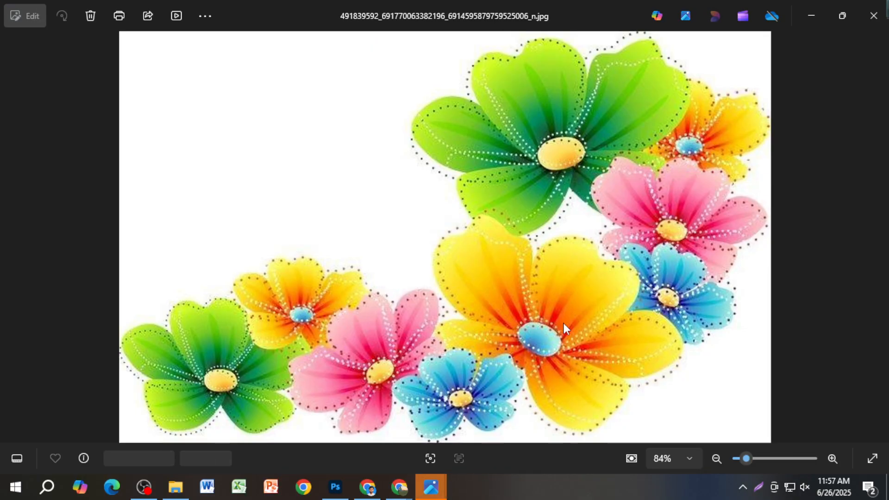
pyautogui.click(880, 21)
pyautogui.click(876, 17)
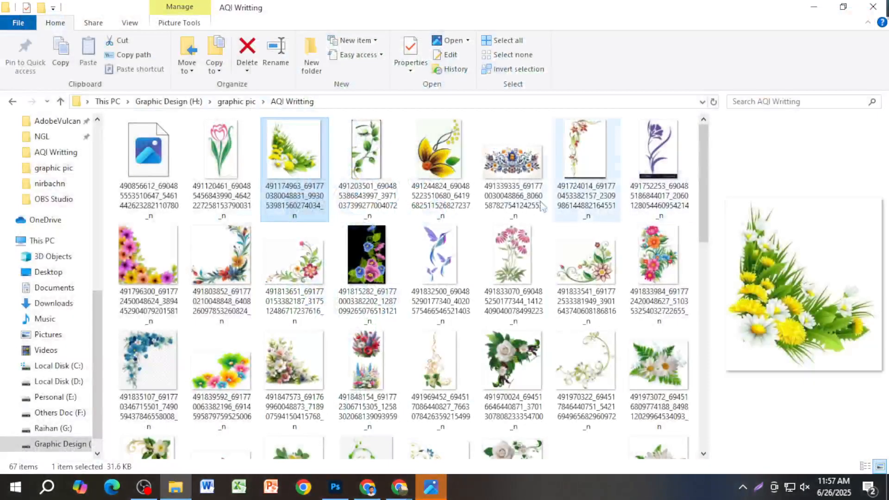
# Step: Copy the yellow dandelion and white daisy corner image and paste it into remove.bg to strip its background
pyautogui.doubleClick(305, 166)
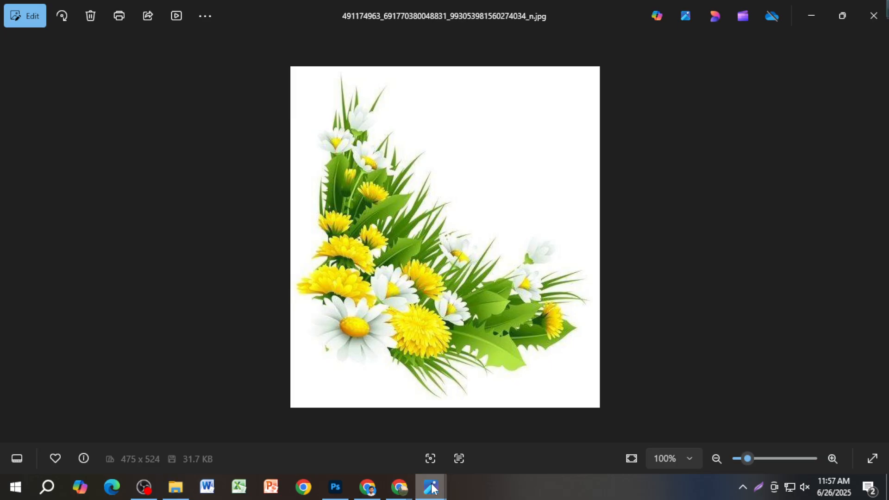
pyautogui.rightClick(447, 248)
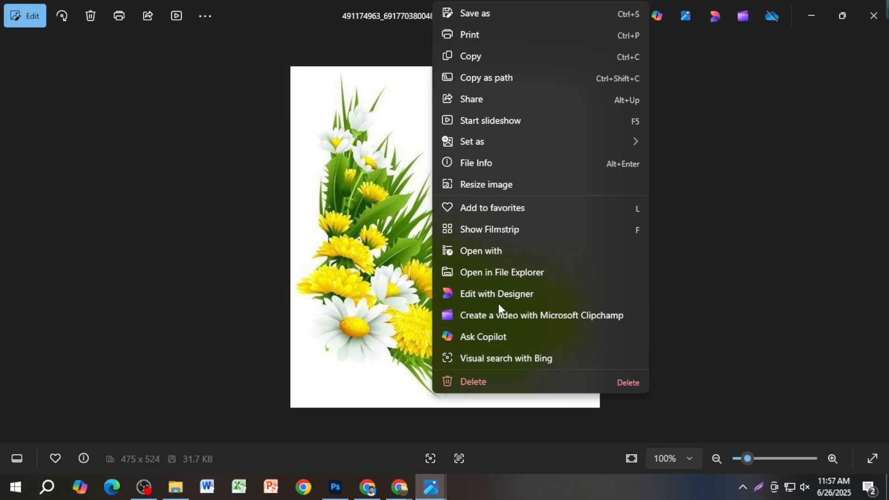
pyautogui.click(518, 56)
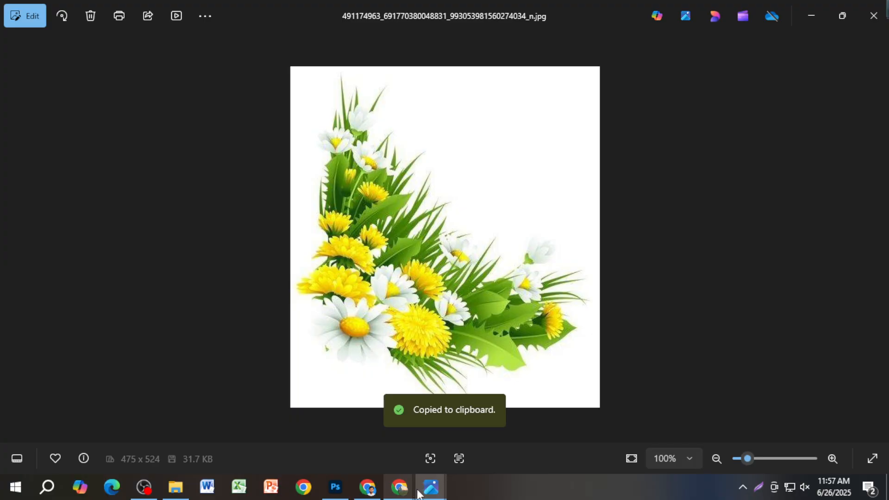
pyautogui.click(378, 493)
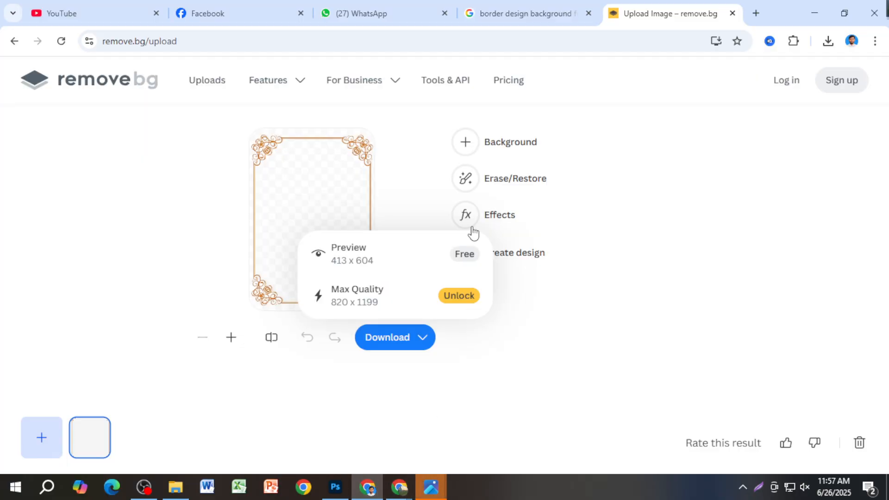
pyautogui.hotkey('ctrl', 'v')
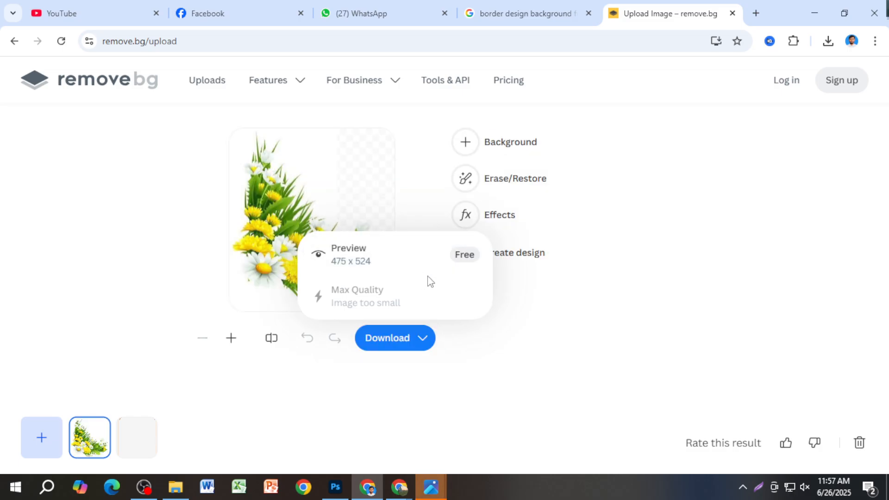
# Step: Download the free 475 x 524 preview of the cut-out flowers and place it in the Photoshop border document
pyautogui.click(379, 266)
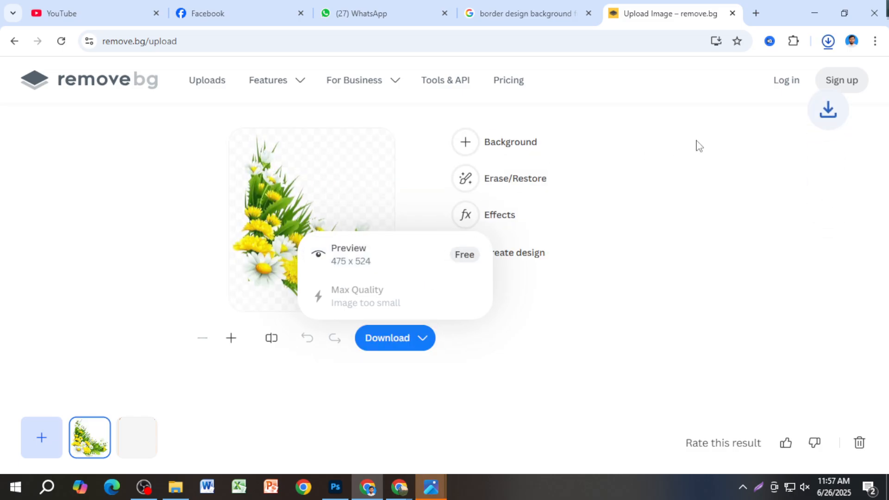
pyautogui.moveTo(746, 89); pyautogui.dragTo(394, 345)
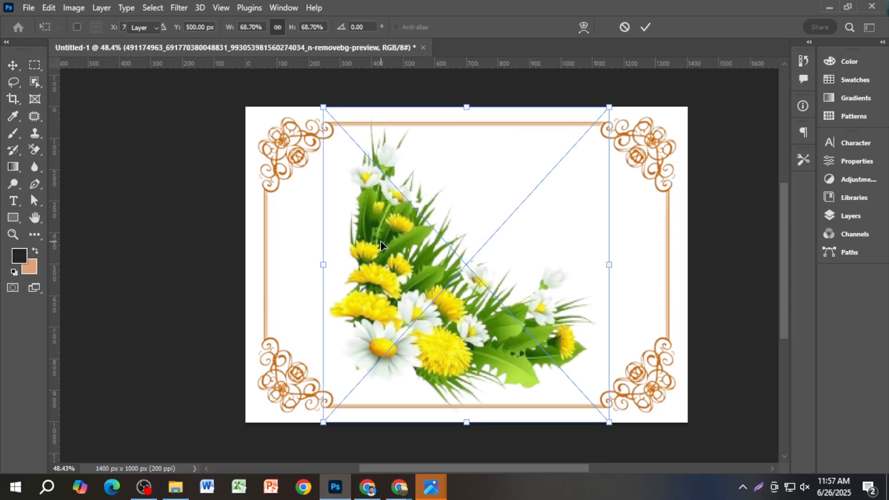
pyautogui.press('Return')
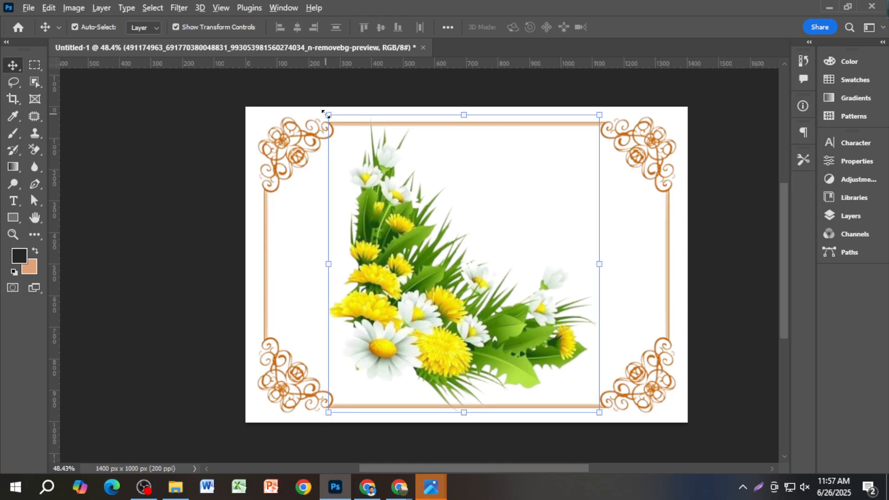
# Step: Shrink the flower cut-out proportionally to about 270 px wide and move it onto the border's lower-left corner
pyautogui.moveTo(325, 114); pyautogui.dragTo(340, 149)
pyautogui.press('Return')
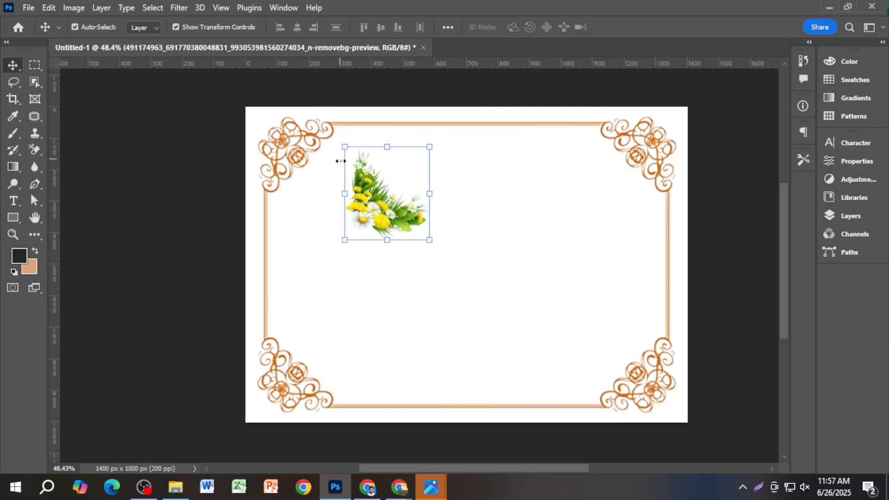
pyautogui.scroll(4, 379, 210)
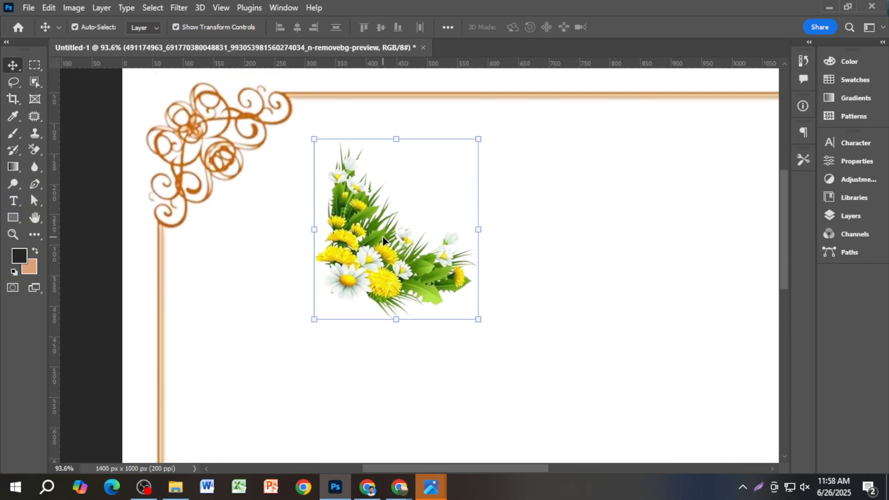
pyautogui.scroll(-4, 383, 252)
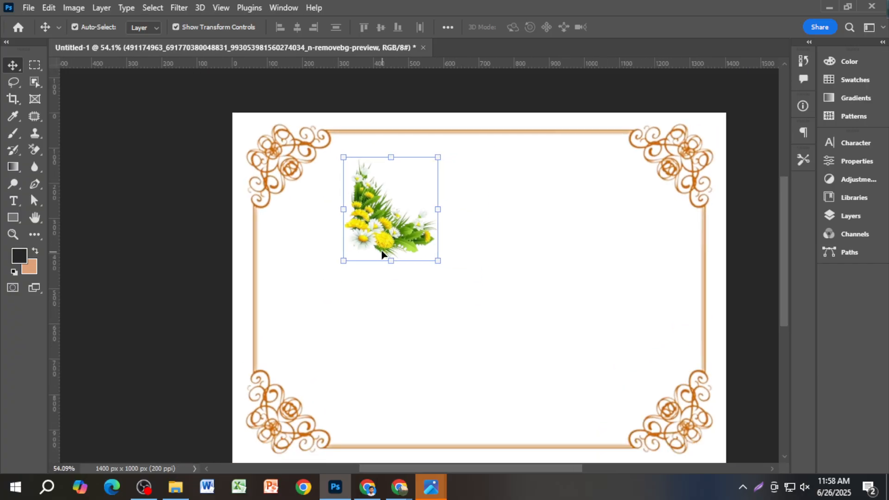
pyautogui.moveTo(373, 236); pyautogui.dragTo(293, 409)
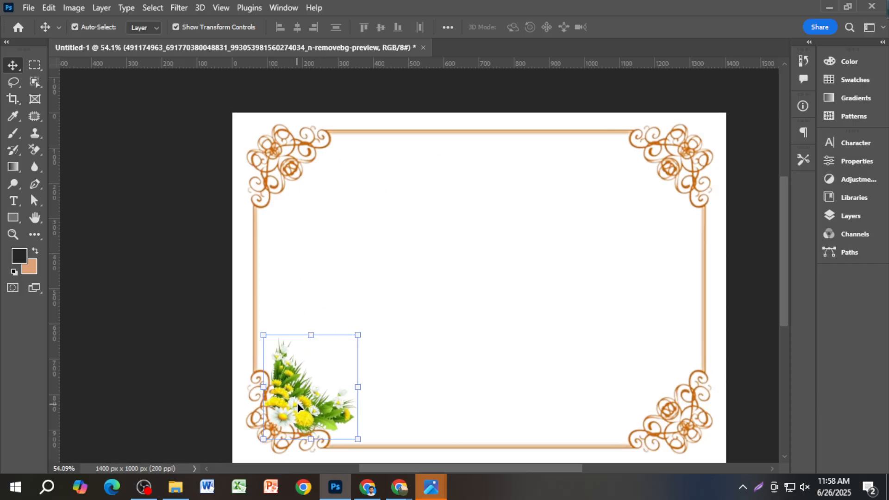
# Step: Show the layers and move the flower cut-out layer beneath the ornamental border layer
pyautogui.press('F7')
pyautogui.moveTo(739, 227); pyautogui.dragTo(734, 252)
pyautogui.click(155, 290)
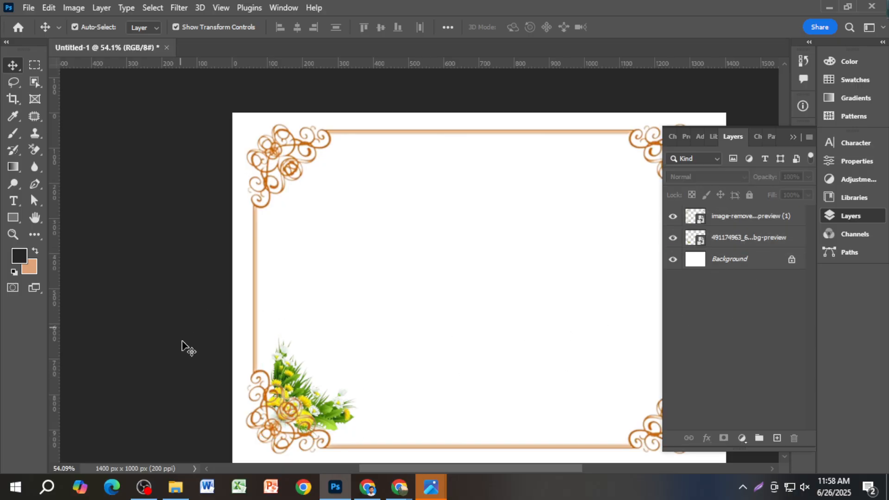
pyautogui.scroll(-2, 213, 349)
pyautogui.scroll(8, 288, 360)
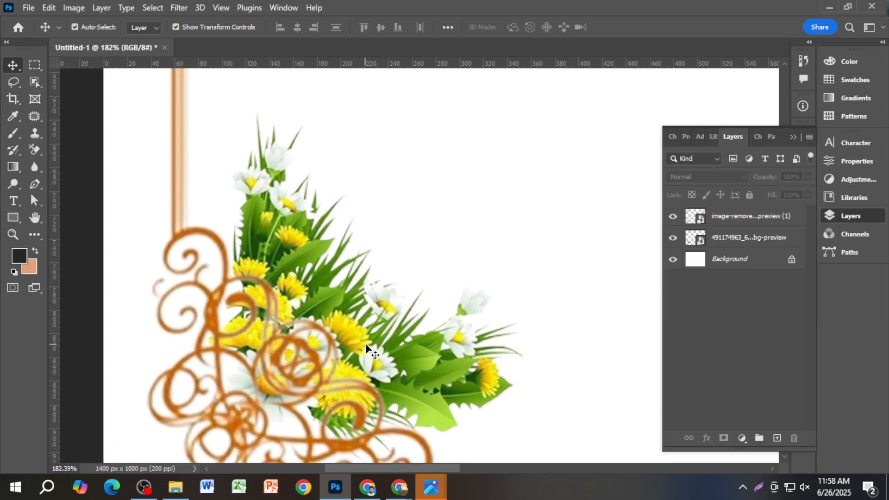
# Step: Try moving the flower cut-out further down and outward behind the ornament of the border's lower-left corner
pyautogui.moveTo(377, 345); pyautogui.dragTo(330, 379)
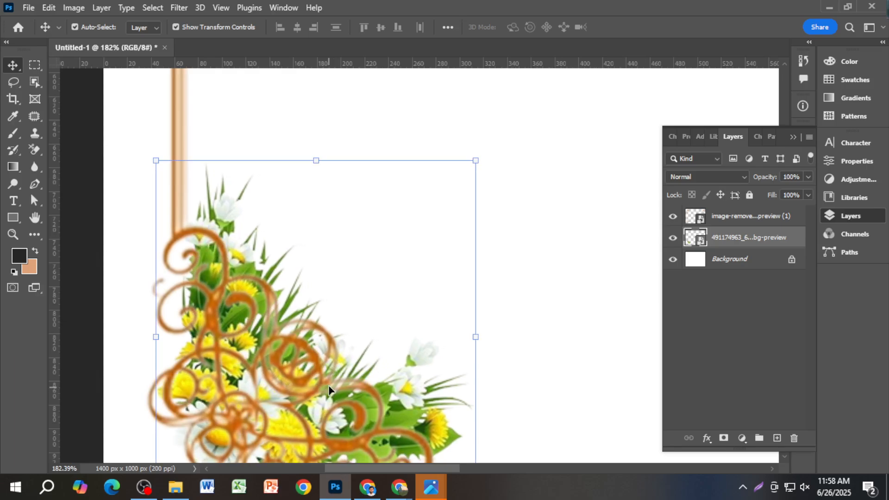
pyautogui.hotkey('ctrl', '0')
pyautogui.hotkey('ctrl', '-')
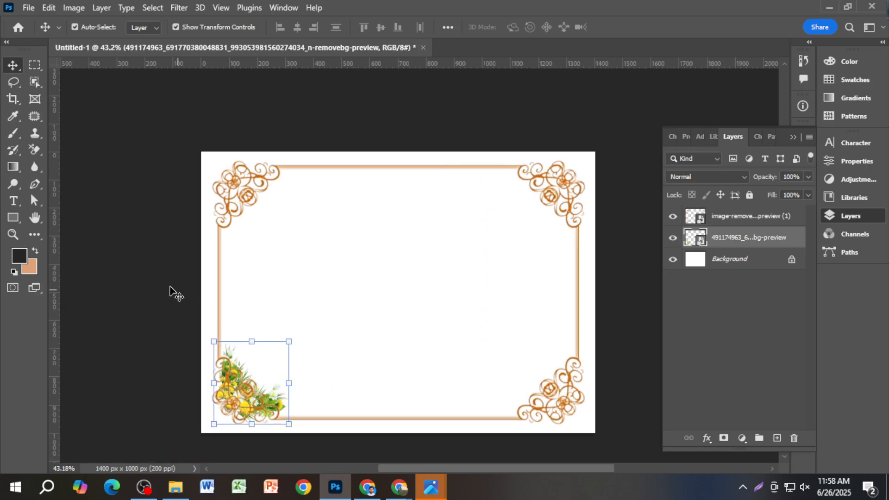
pyautogui.click(170, 289)
pyautogui.scroll(1, 263, 378)
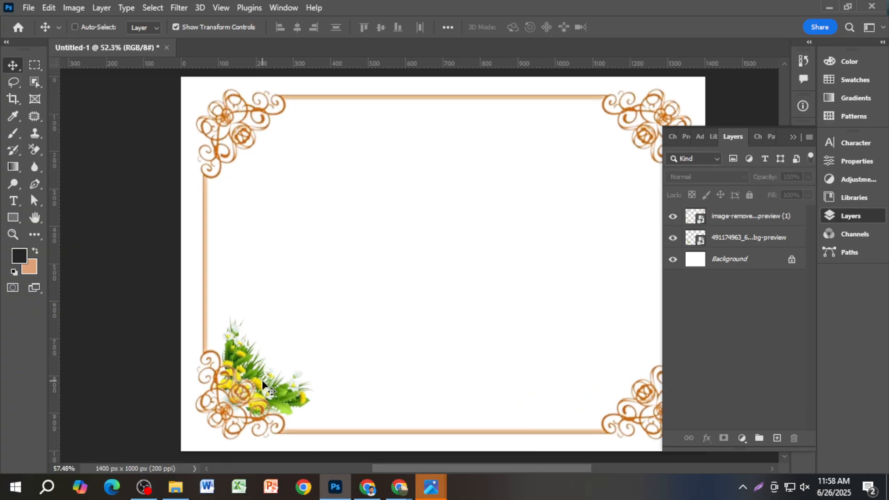
# Step: Enlarge the flower cut-out proportionally to about 24% scale and reposition it behind the border's lower-left corner
pyautogui.click(282, 389)
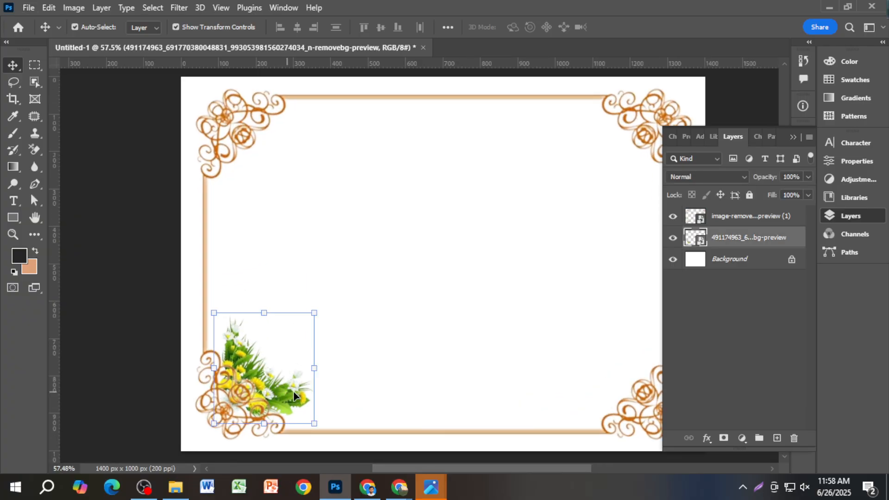
pyautogui.moveTo(317, 313); pyautogui.dragTo(335, 301)
pyautogui.press('Return')
pyautogui.moveTo(300, 397); pyautogui.dragTo(311, 390)
pyautogui.hotkey('ctrl', '-')
pyautogui.scroll(-3, 326, 390)
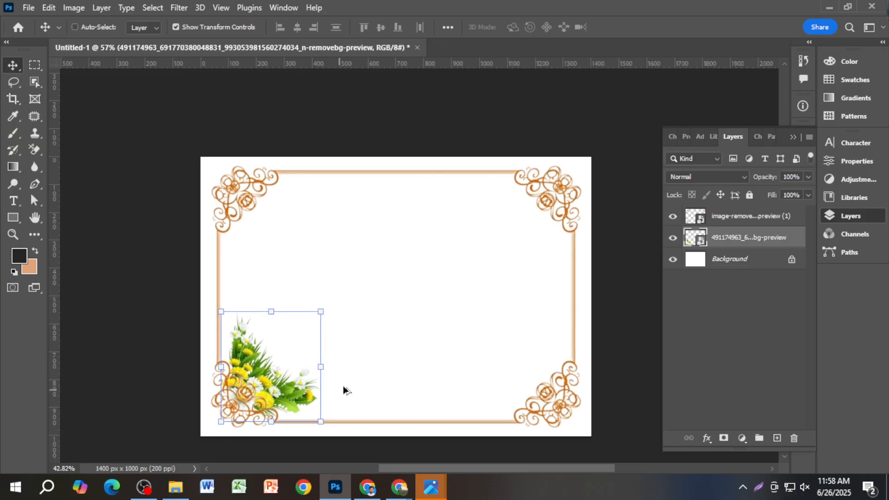
# Step: Rotate the flower cut-out about 47° and position it midway along the border's left line, just inside the frame
pyautogui.keyDown('ctrl'); pyautogui.click(158, 237); pyautogui.keyUp('ctrl')
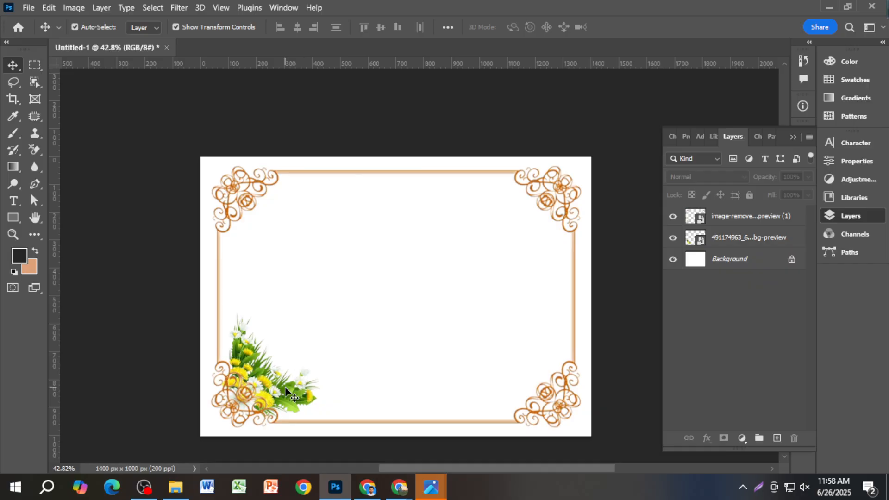
pyautogui.moveTo(285, 390); pyautogui.dragTo(278, 319)
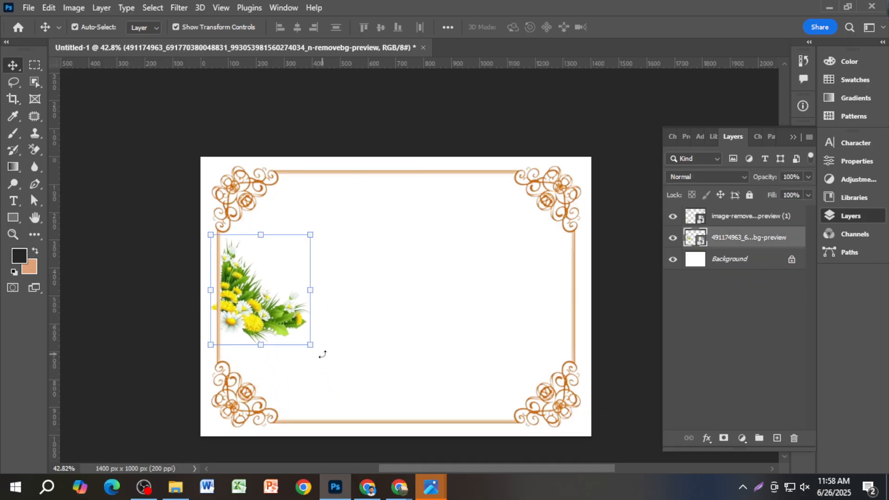
pyautogui.moveTo(319, 360); pyautogui.dragTo(244, 408)
pyautogui.press('Return')
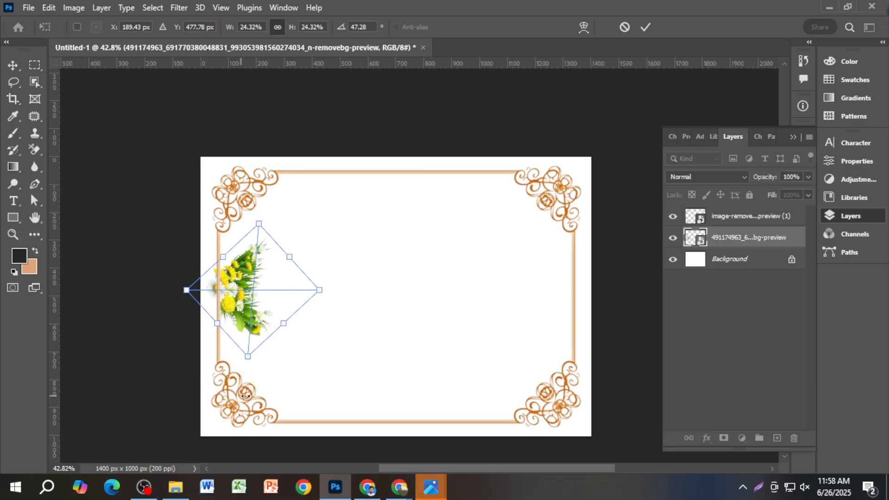
pyautogui.press('Return')
pyautogui.scroll(1, 210, 292)
pyautogui.scroll(5, 210, 292)
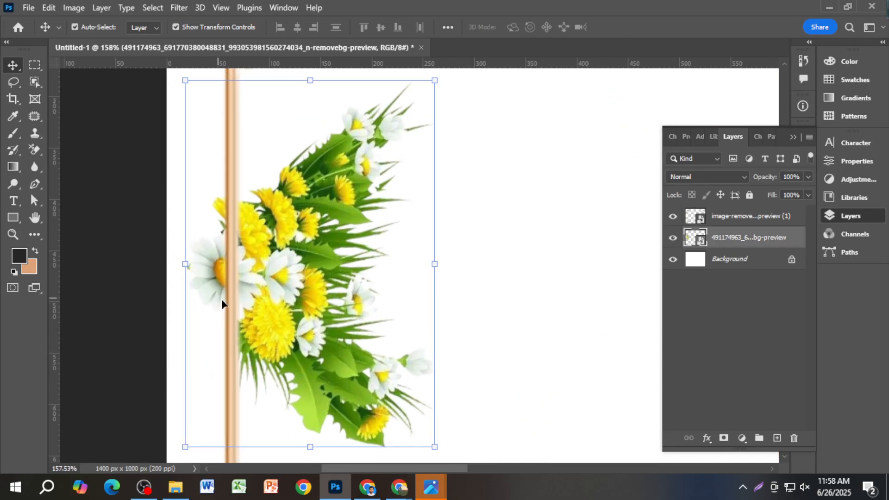
pyautogui.moveTo(268, 300); pyautogui.dragTo(294, 302)
pyautogui.moveTo(294, 309); pyautogui.dragTo(309, 308)
pyautogui.hotkey('ctrl', '0')
pyautogui.scroll(-2, 304, 306)
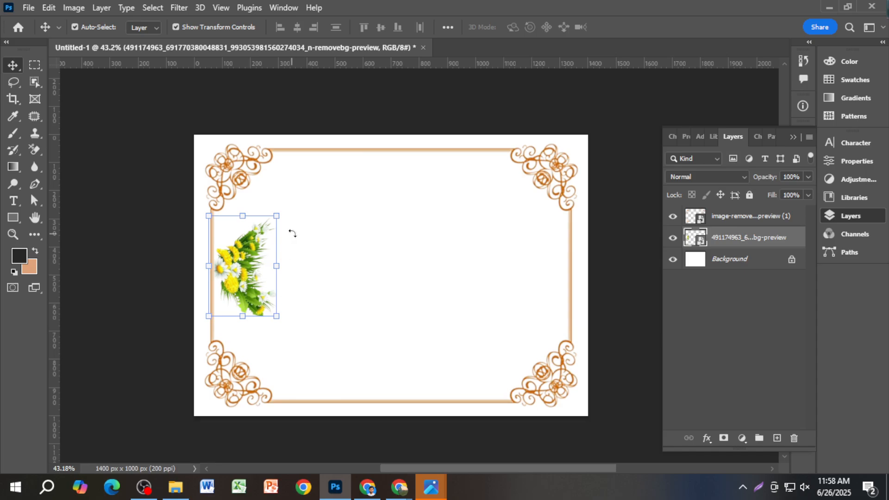
# Step: Move and rotate the flowers into the upper-left corner area and place a duplicate rotated about -160° near the upper-right corner
pyautogui.moveTo(293, 212); pyautogui.dragTo(292, 193)
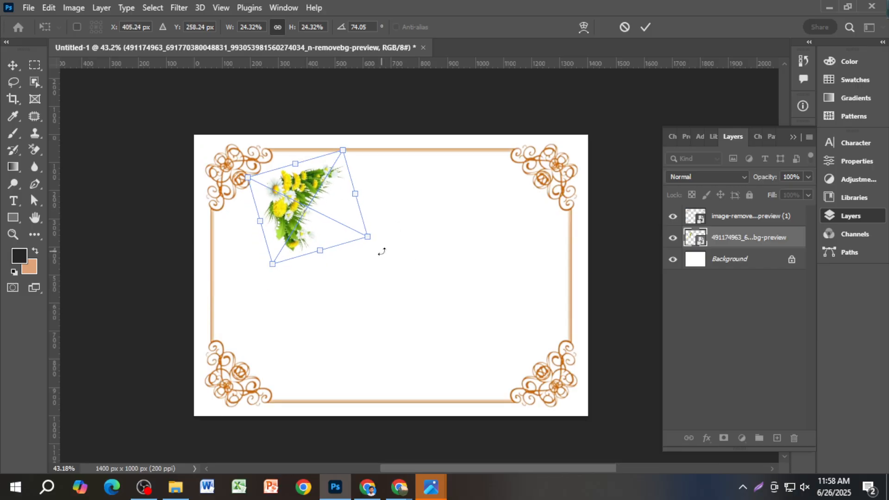
pyautogui.moveTo(379, 252); pyautogui.dragTo(371, 274)
pyautogui.moveTo(312, 214); pyautogui.dragTo(480, 220)
pyautogui.press('Return')
pyautogui.moveTo(515, 264); pyautogui.dragTo(383, 248)
pyautogui.moveTo(477, 238); pyautogui.dragTo(502, 252)
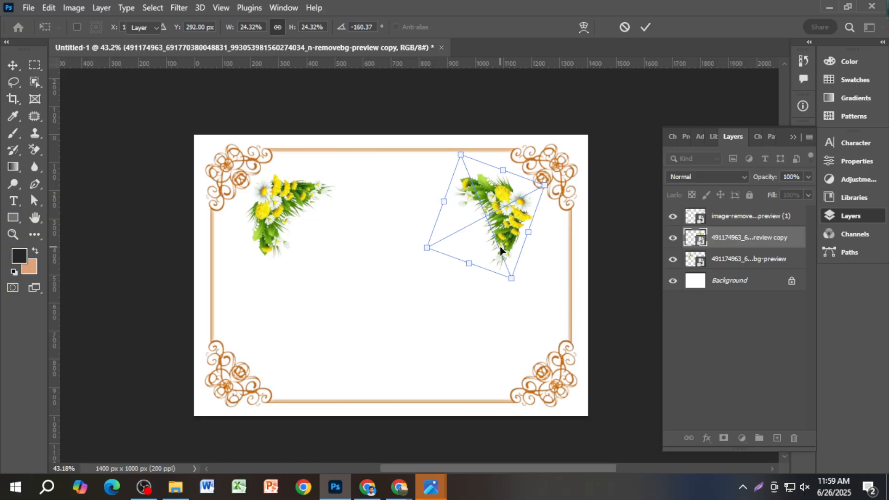
pyautogui.press('Return')
# Step: Delete the flower cut-out layer and its duplicate, keeping only the border and the background
pyautogui.press('Delete')
pyautogui.press('Delete')
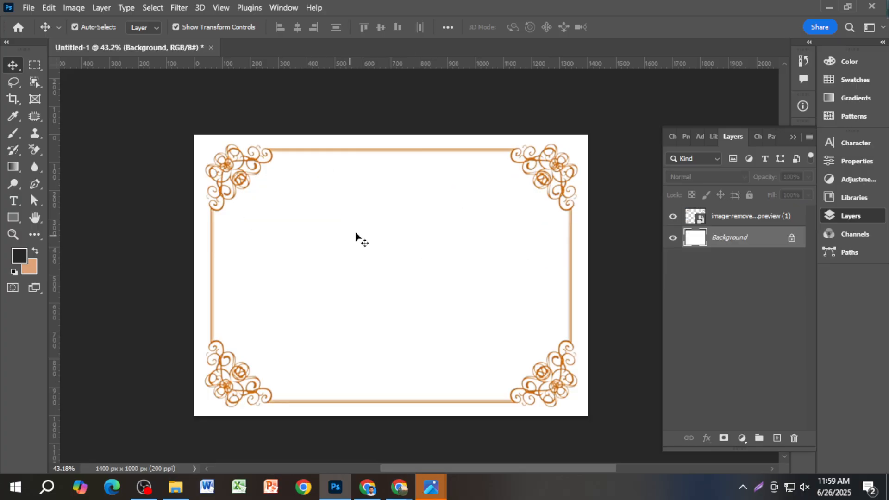
# Step: Browse the AQI Writting folder for another floral image and open the pink and orange swirling flower picture in the photo viewer
pyautogui.hotkey('alt', 'Tab')
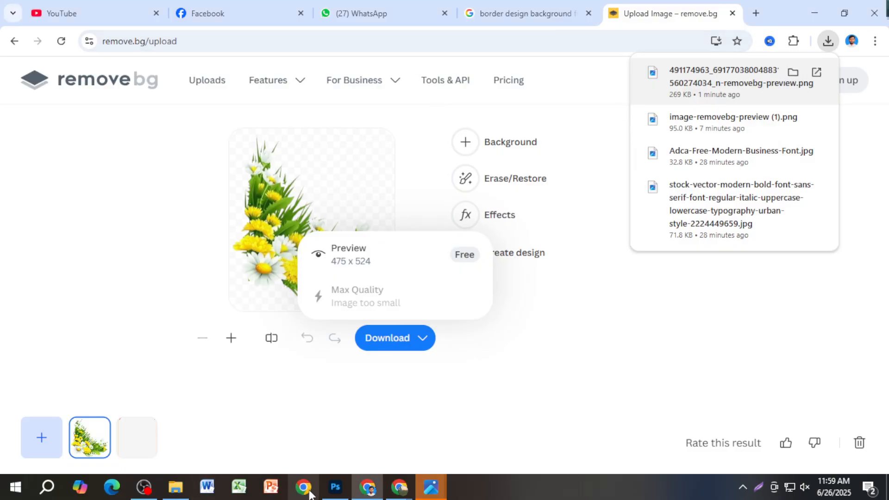
pyautogui.click(176, 487)
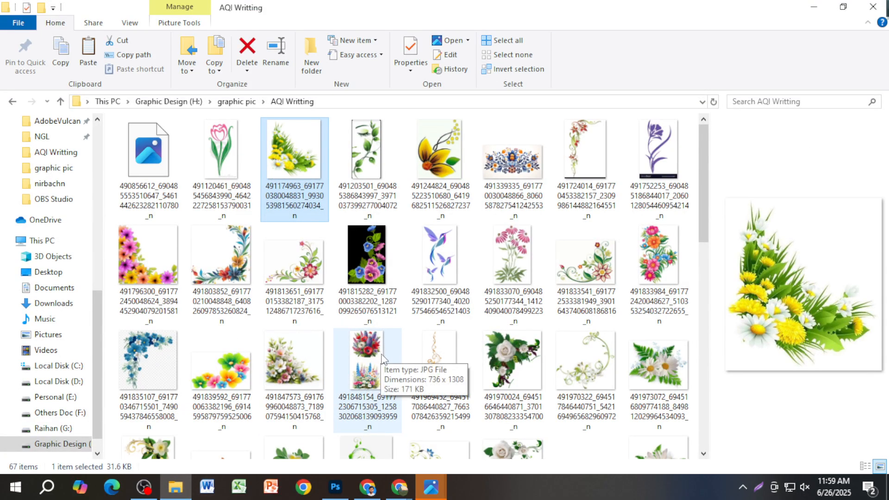
pyautogui.click(514, 165)
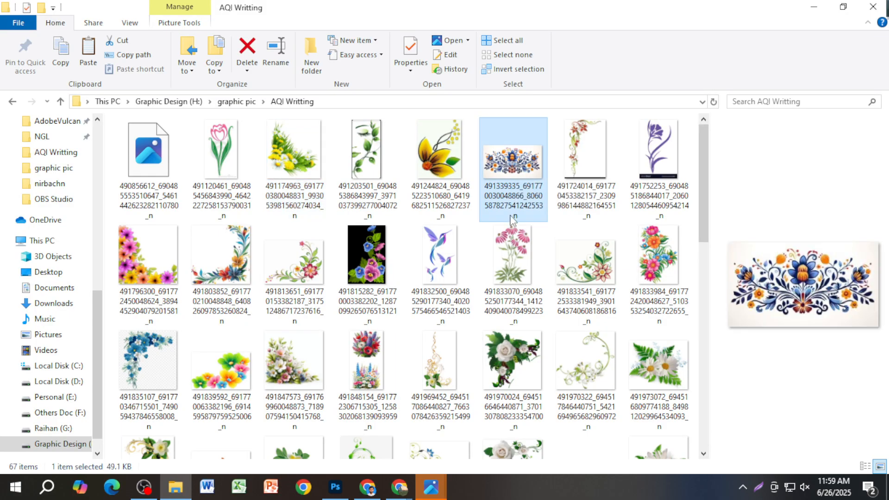
pyautogui.scroll(-5, 511, 221)
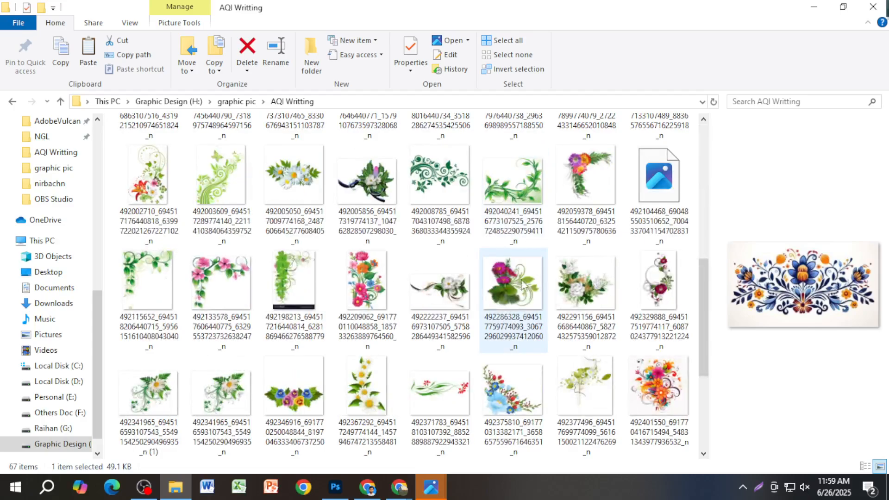
pyautogui.click(655, 393)
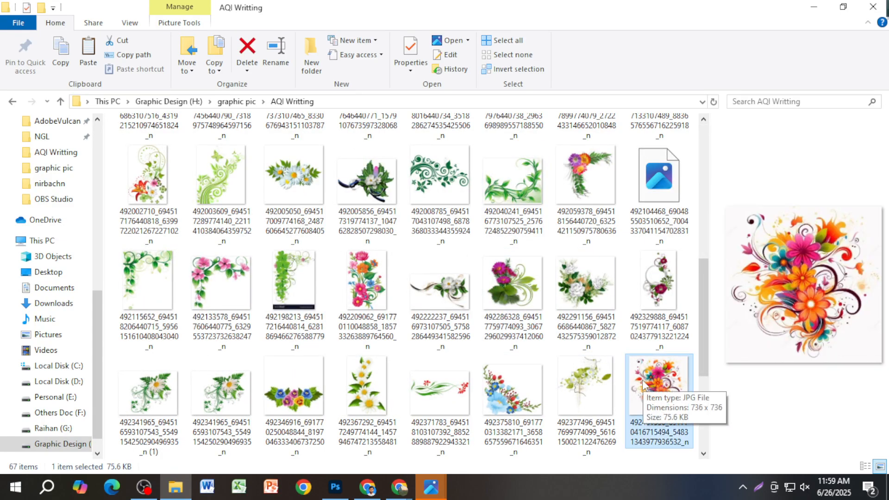
pyautogui.moveTo(432, 486)
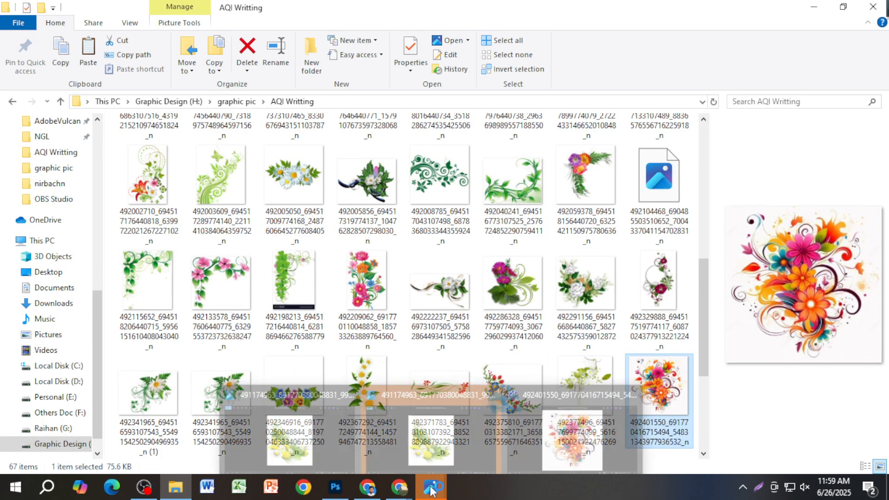
pyautogui.click(567, 452)
# Step: Copy the pink and orange swirling flower image and paste it into remove.bg to strip its background
pyautogui.rightClick(573, 434)
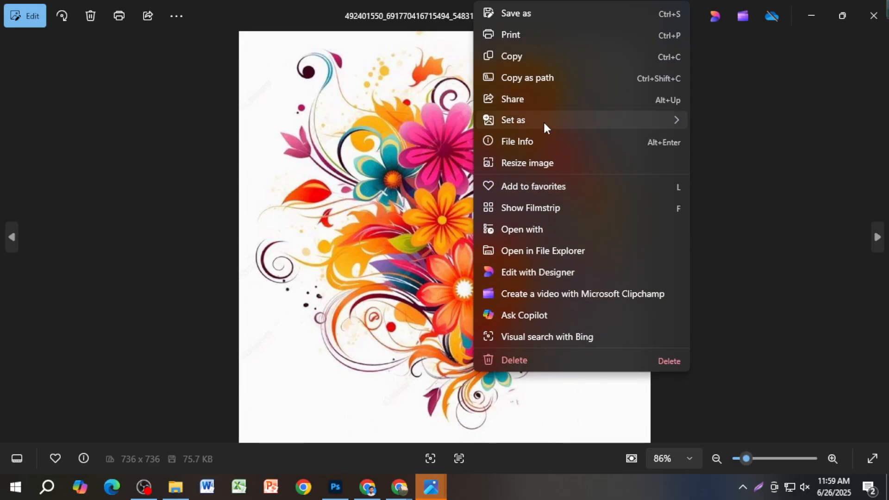
pyautogui.click(547, 56)
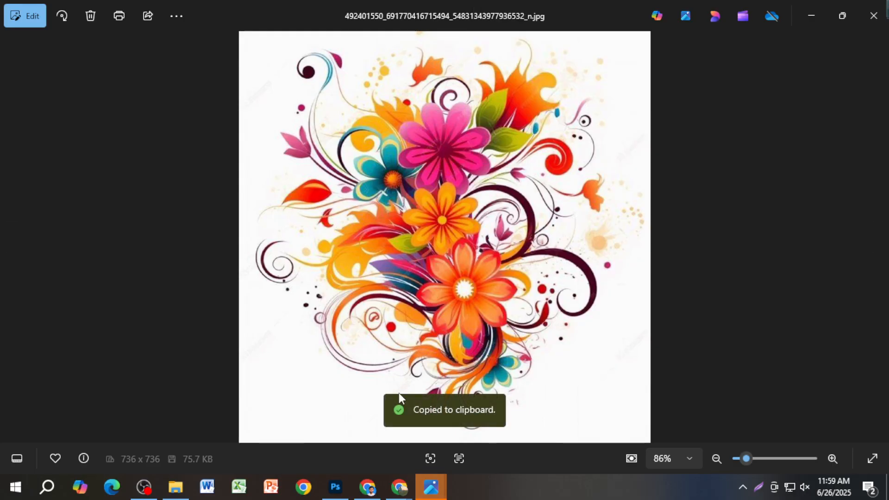
pyautogui.click(368, 486)
pyautogui.hotkey('ctrl', 'v')
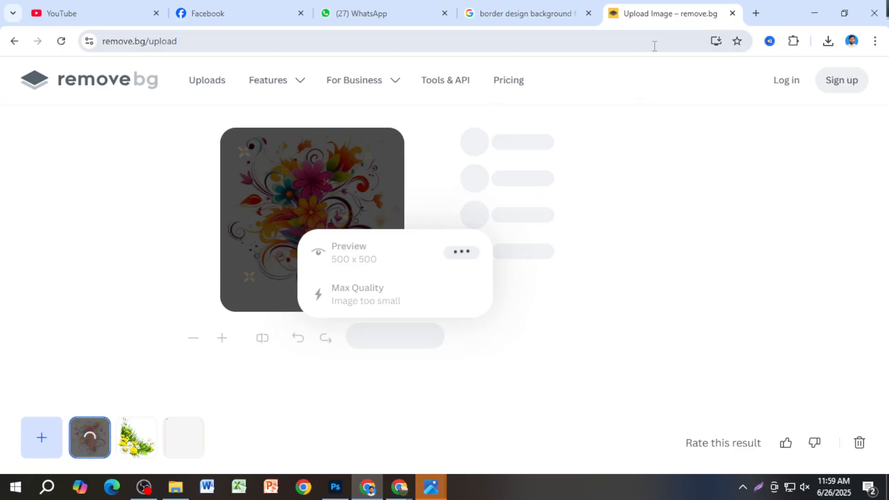
# Step: Search Google in a new browser tab for "হালখাতা কার্ড ডিজাইন"
pyautogui.click(757, 19)
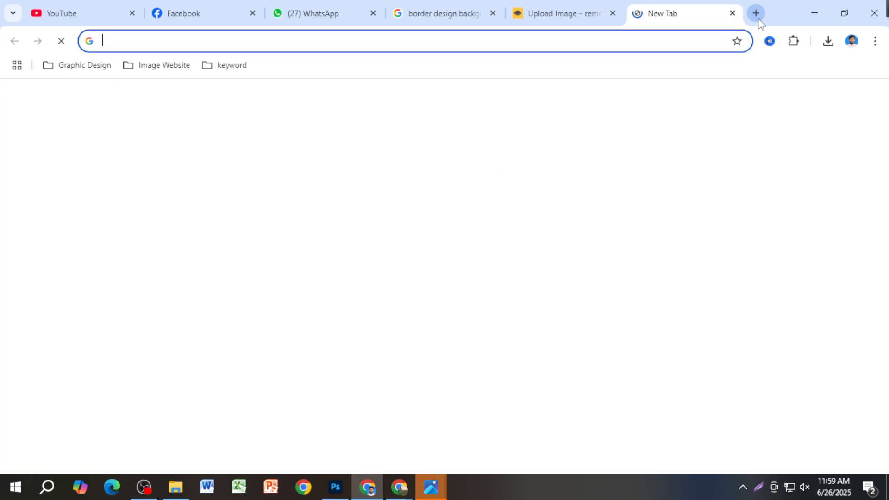
pyautogui.write('if')
pyautogui.press('BackSpace')
pyautogui.press('BackSpace')
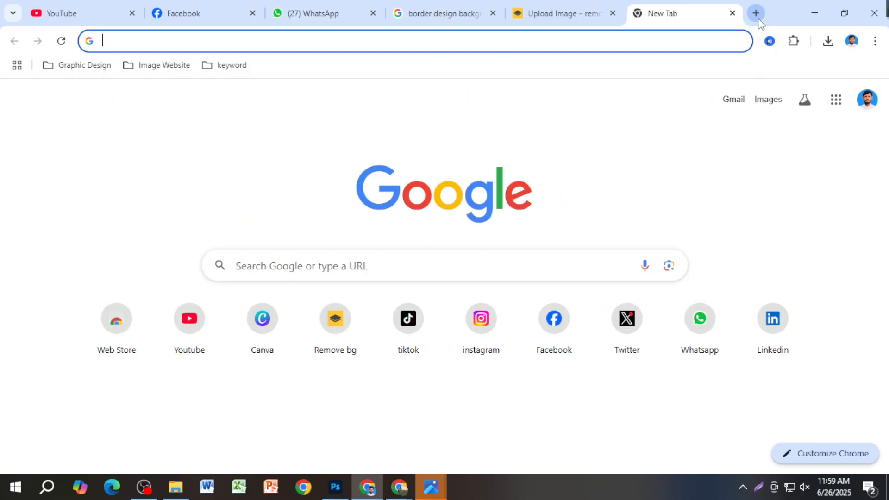
pyautogui.write('হালখা')
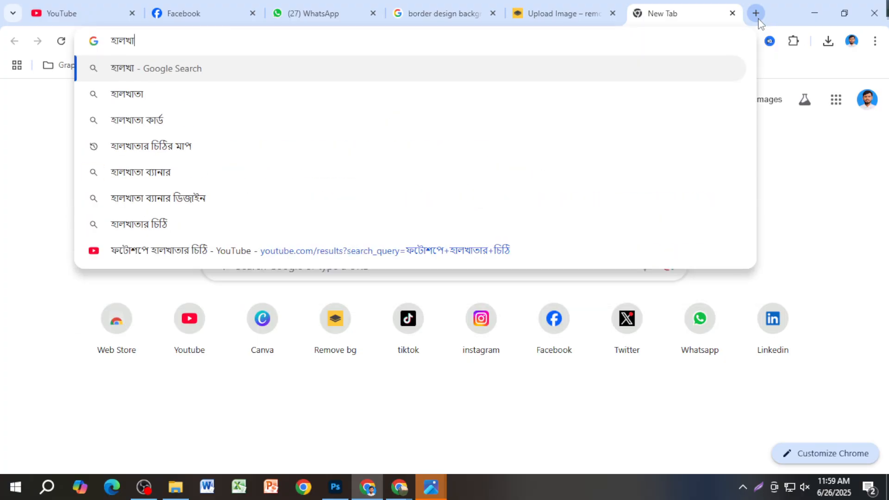
pyautogui.write('তার কার্ড')
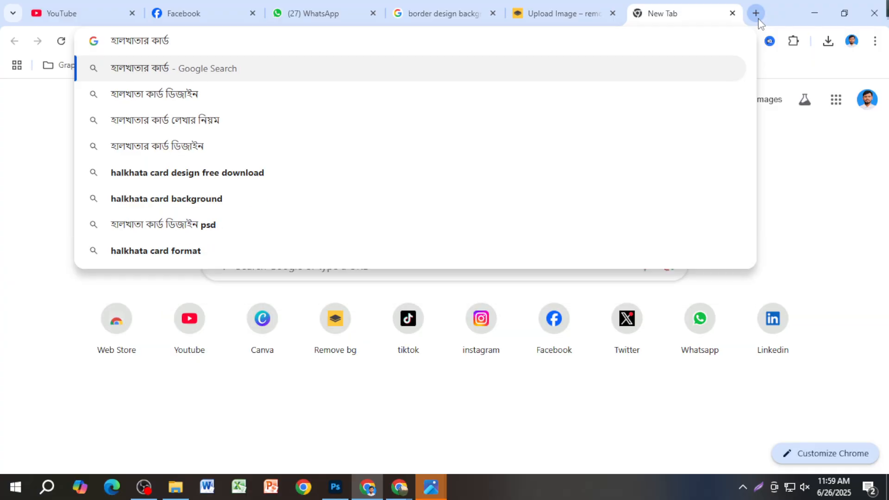
pyautogui.press('Down')
pyautogui.press('Return')
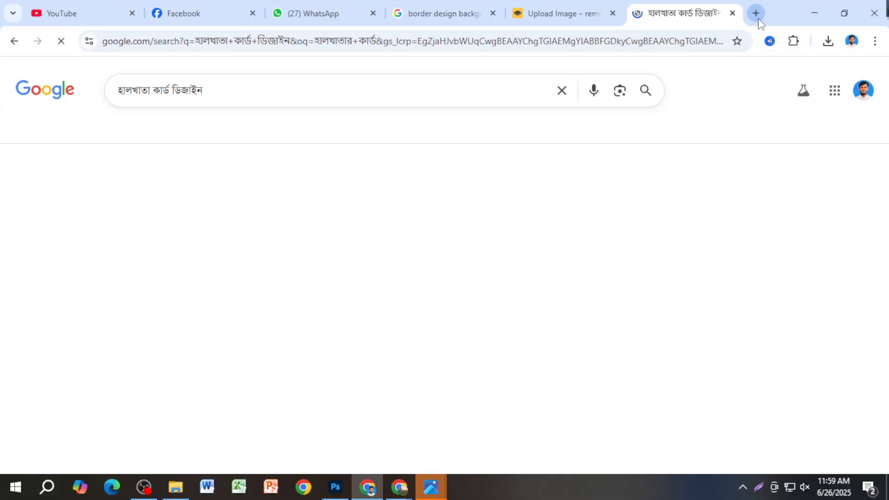
# Step: Examine the halkhata card designs in the image results, previewing the yellow and red Behance card and its related images
pyautogui.scroll(-3, 290, 385)
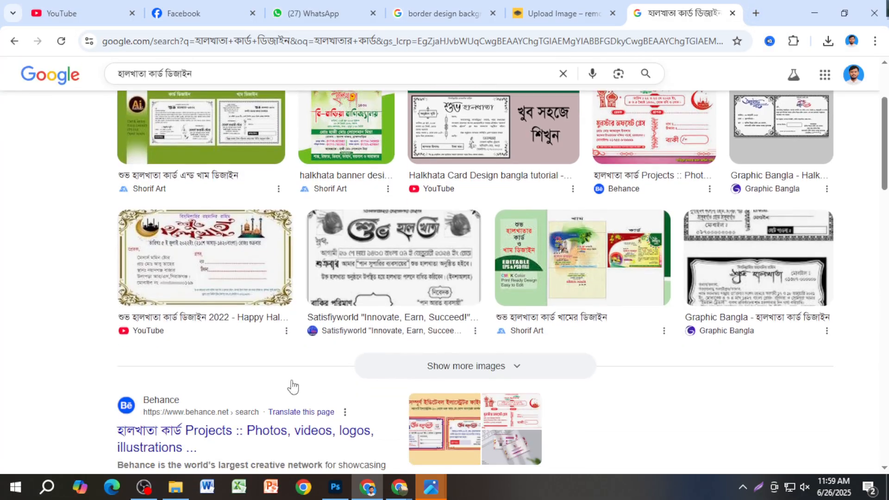
pyautogui.scroll(3, 248, 311)
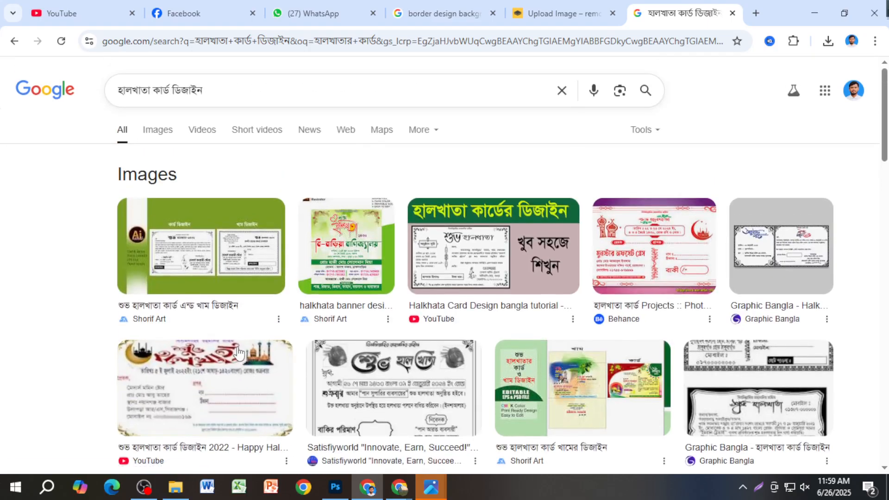
pyautogui.click(148, 128)
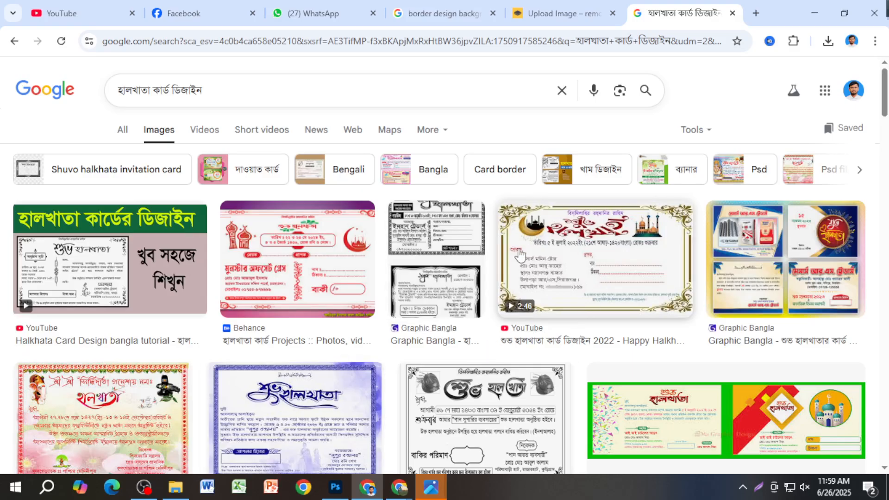
pyautogui.scroll(-5, 347, 374)
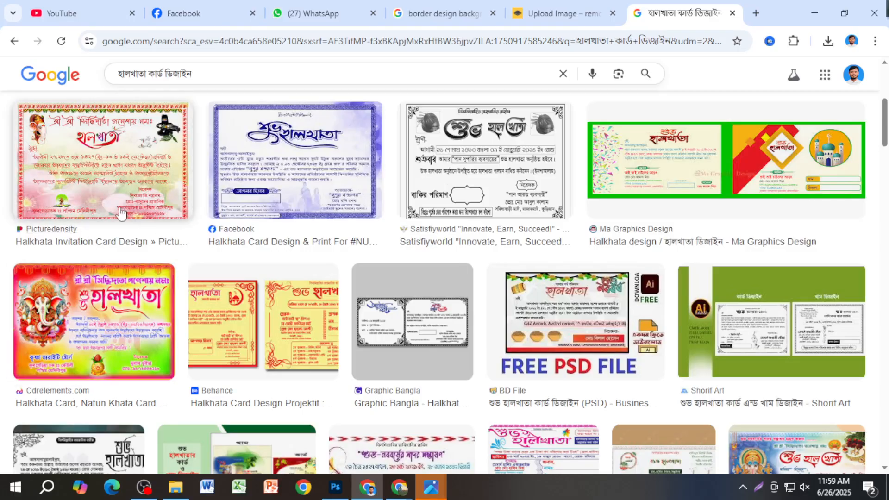
pyautogui.click(236, 370)
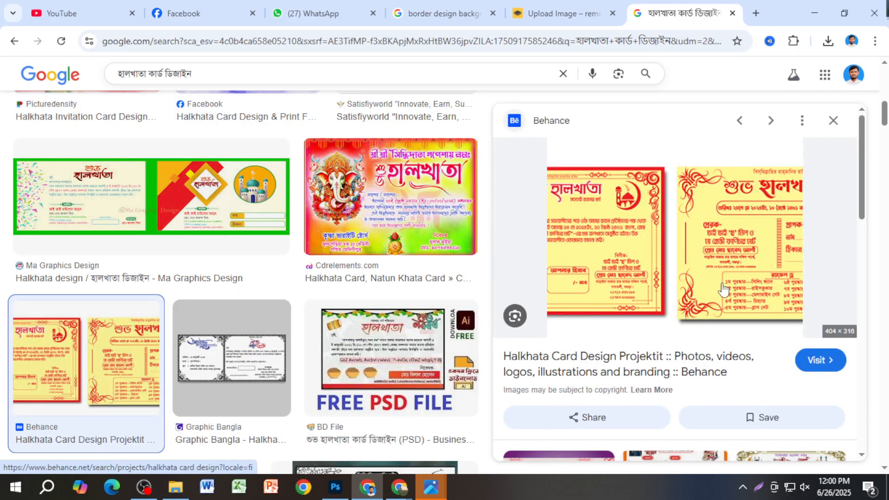
pyautogui.scroll(-7, 724, 290)
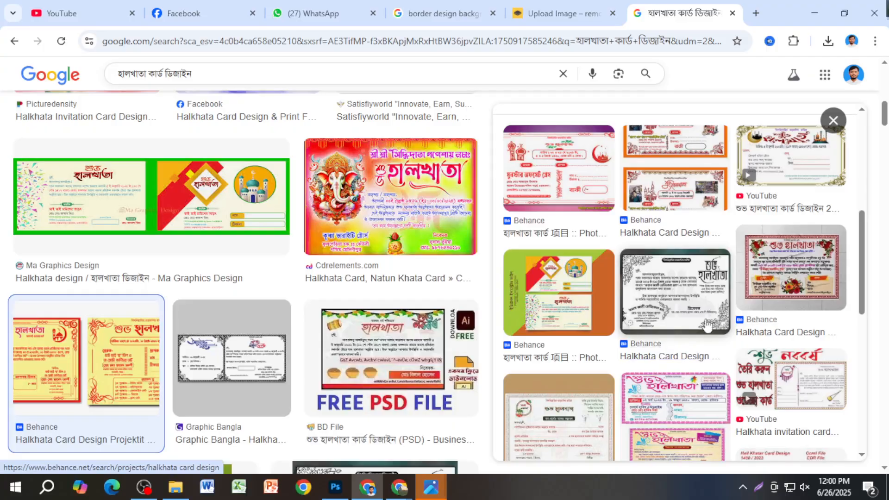
# Step: Preview the Behance halkhata card with the red patterned border and red roses, and copy its image
pyautogui.click(765, 297)
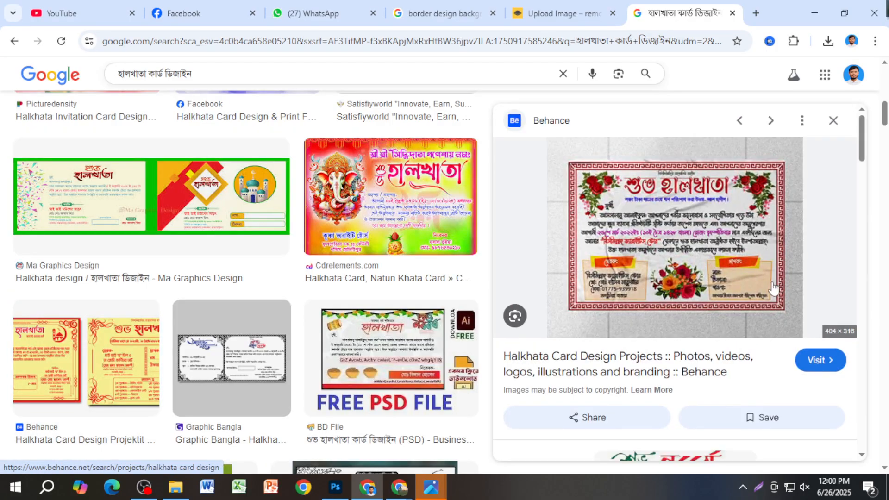
pyautogui.rightClick(643, 239)
pyautogui.click(686, 389)
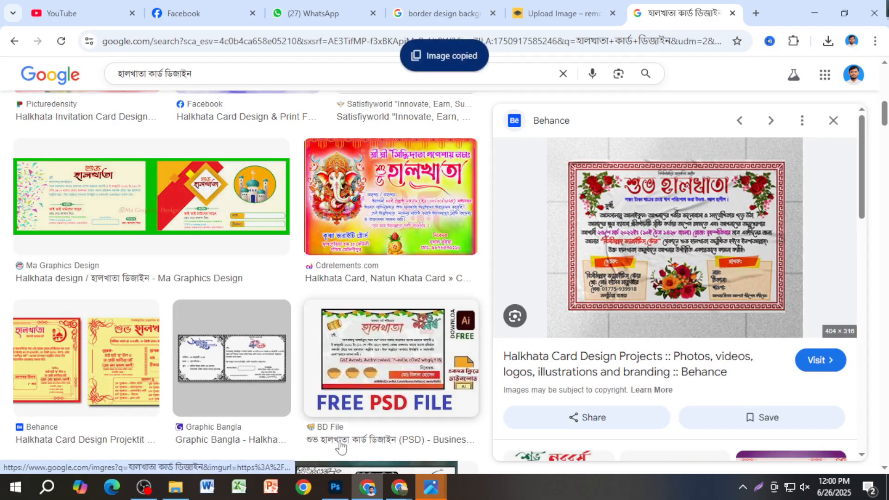
# Step: Switch to Photoshop and paste the copied card design into a new 404 x 316 px document as a reference
pyautogui.click(334, 487)
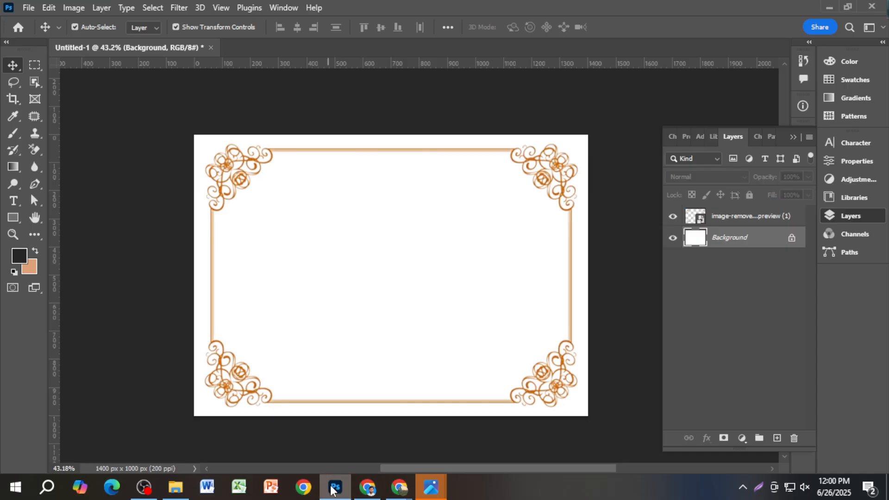
pyautogui.hotkey('ctrl', 'n')
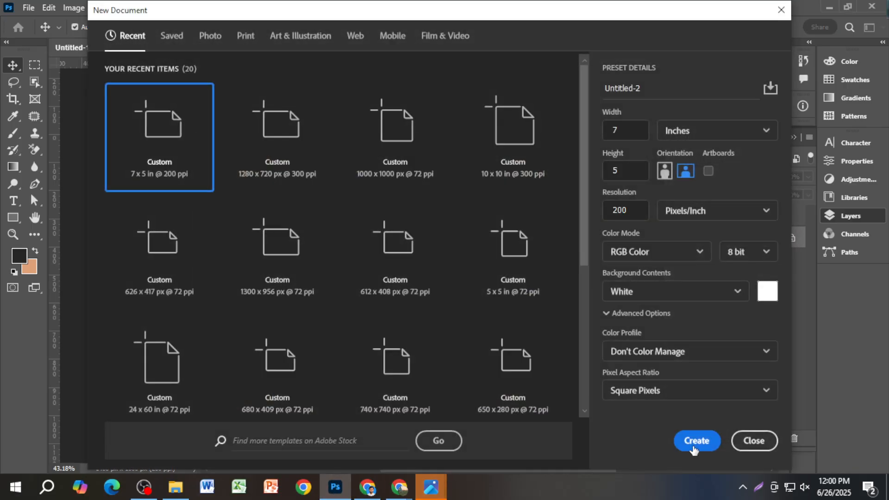
pyautogui.click(693, 442)
pyautogui.hotkey('ctrl', 'v')
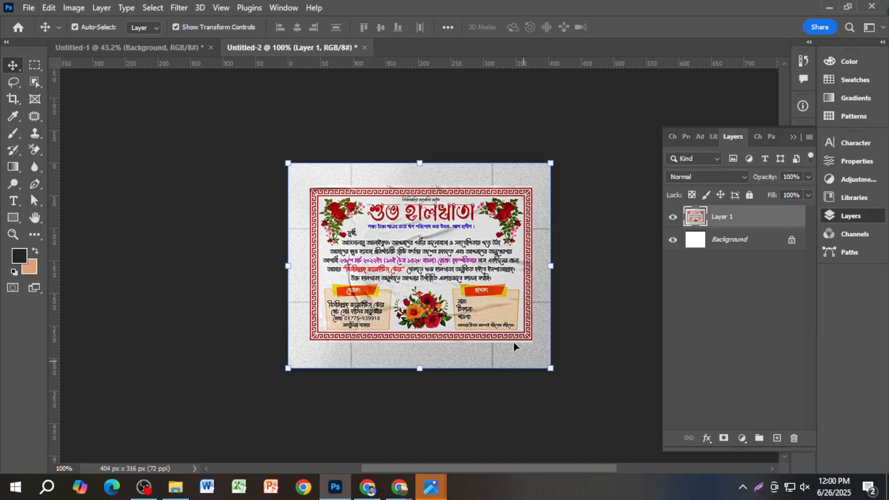
pyautogui.scroll(2, 459, 255)
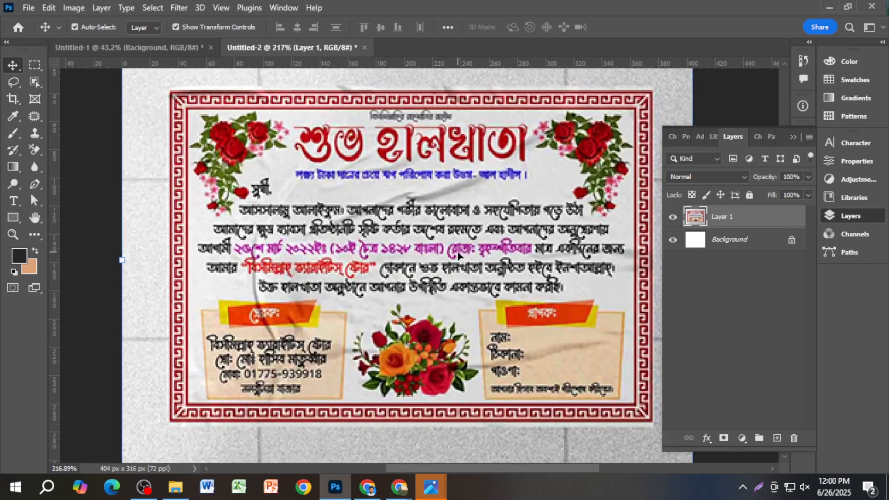
# Step: Download the free 500 x 500 preview of the background-removed flower from remove.bg and place it in the Photoshop card document Untitled-1
pyautogui.click(168, 50)
pyautogui.click(368, 487)
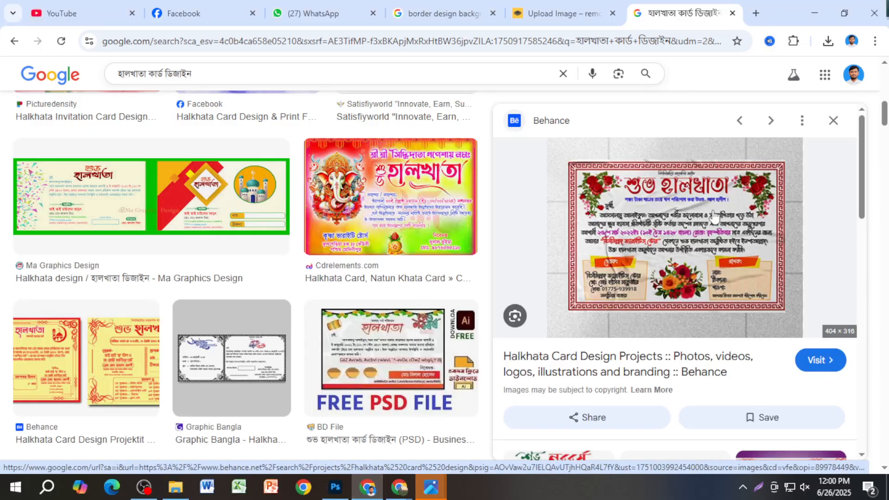
pyautogui.click(530, 7)
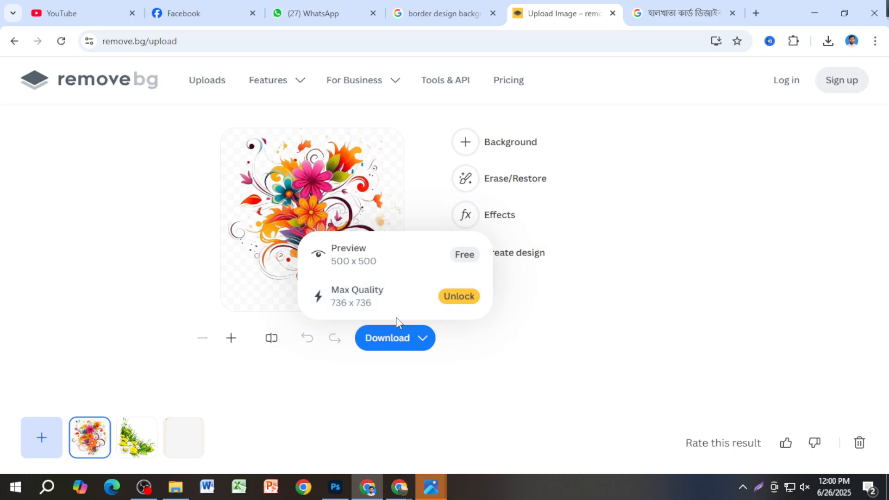
pyautogui.click(391, 259)
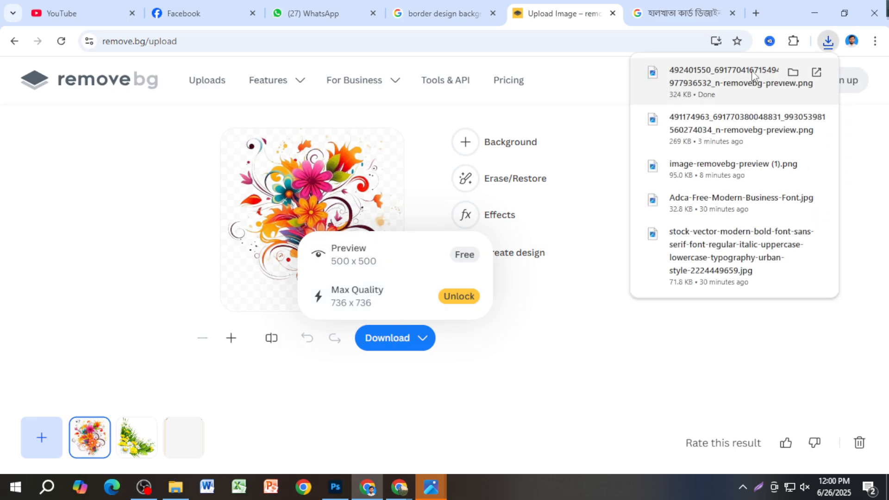
pyautogui.moveTo(751, 70); pyautogui.dragTo(363, 310)
pyautogui.press('Return')
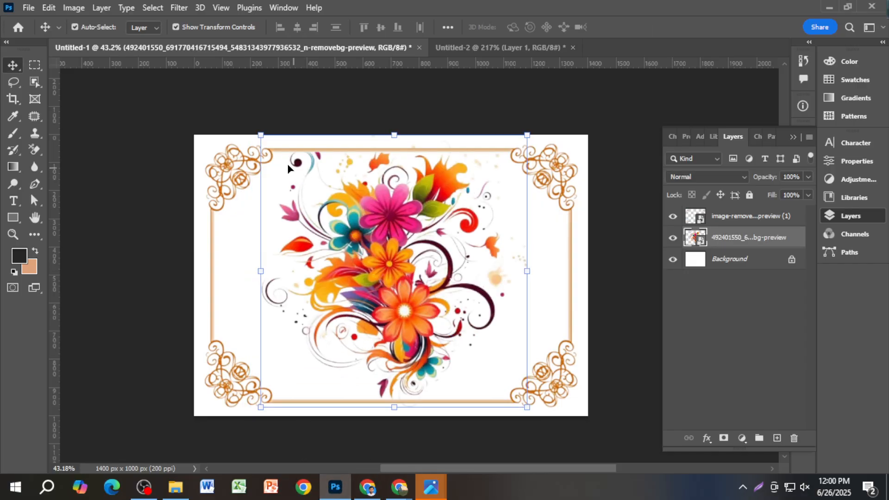
# Step: Scale the flower artwork down to about 33% and move it beside the card's upper-left corner ornament
pyautogui.hotkey('ctrl', 't')
pyautogui.moveTo(304, 221); pyautogui.dragTo(304, 222)
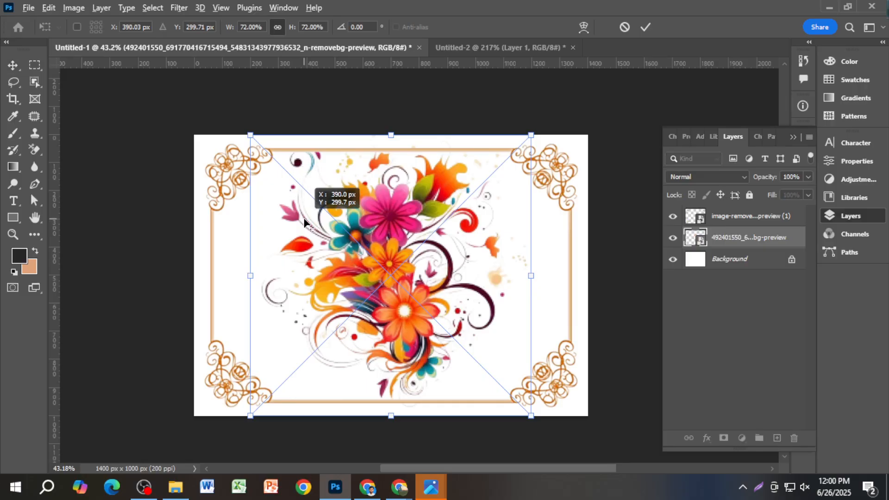
pyautogui.moveTo(253, 135); pyautogui.dragTo(286, 167)
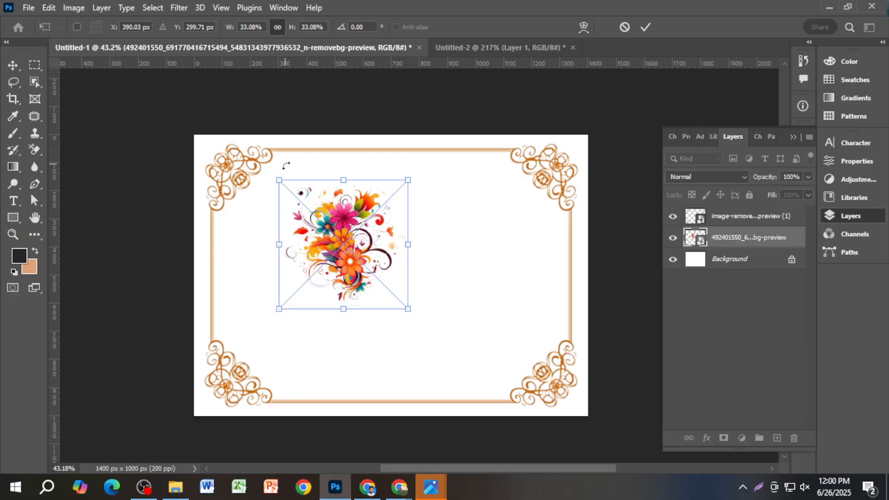
pyautogui.press('Return')
pyautogui.moveTo(356, 281); pyautogui.dragTo(327, 261)
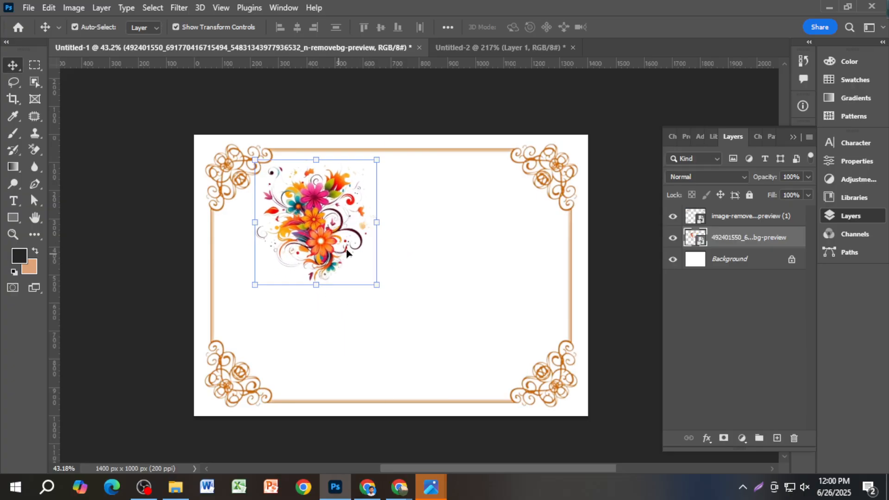
# Step: Check the reference card's flower placement, then scale the flower to about 21% and move it against the left border line
pyautogui.click(488, 48)
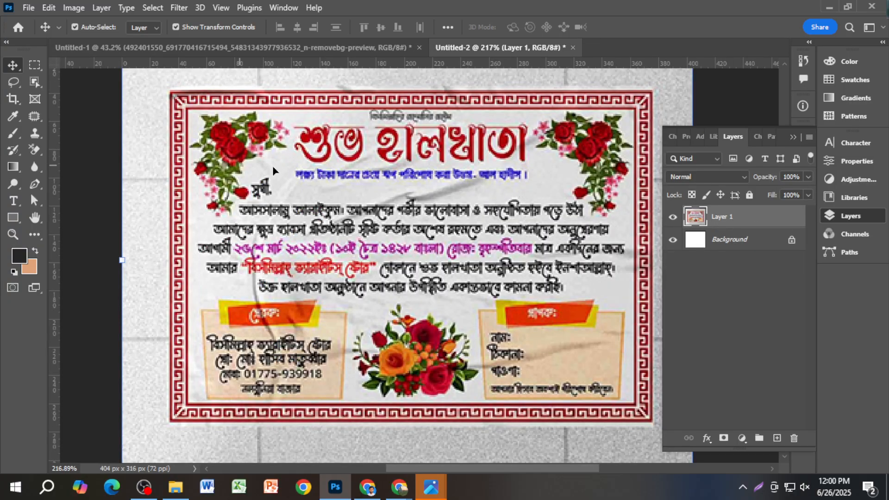
pyautogui.click(208, 50)
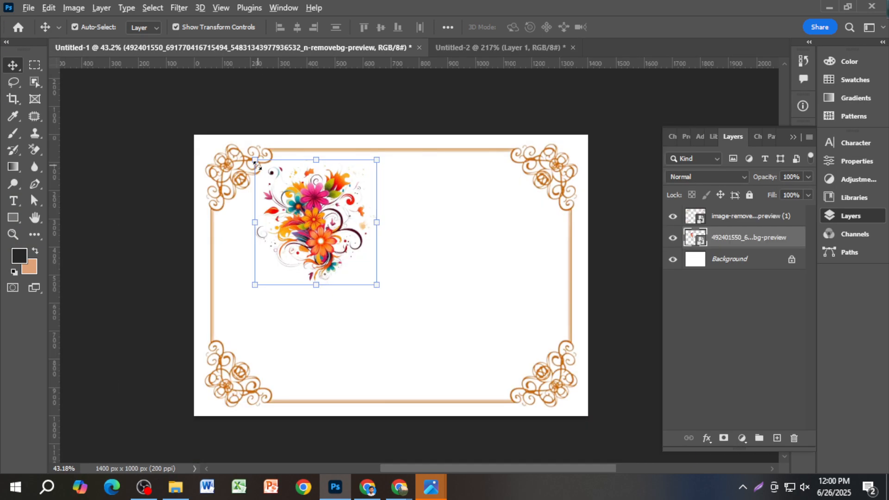
pyautogui.moveTo(253, 161); pyautogui.dragTo(268, 180)
pyautogui.moveTo(302, 222); pyautogui.dragTo(239, 270)
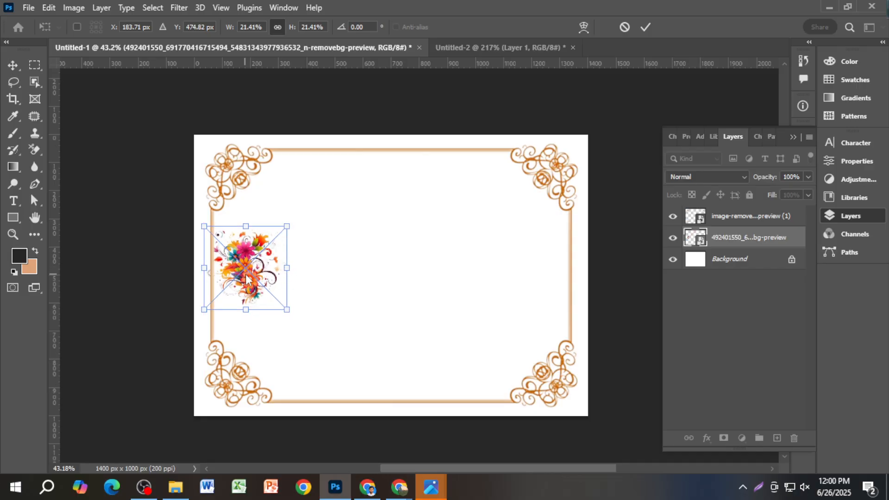
pyautogui.press('Return')
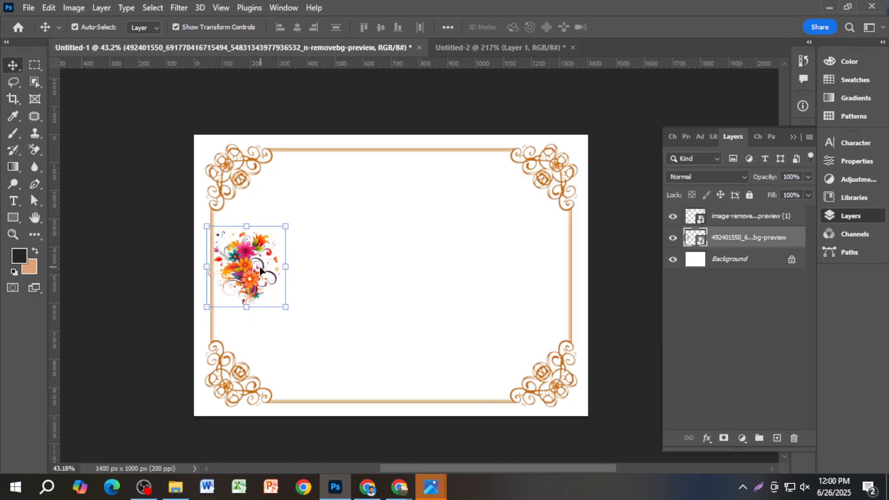
# Step: Narrow the flower's width without changing its height and position it just inside the left border, under the upper corner ornament
pyautogui.scroll(5, 240, 274)
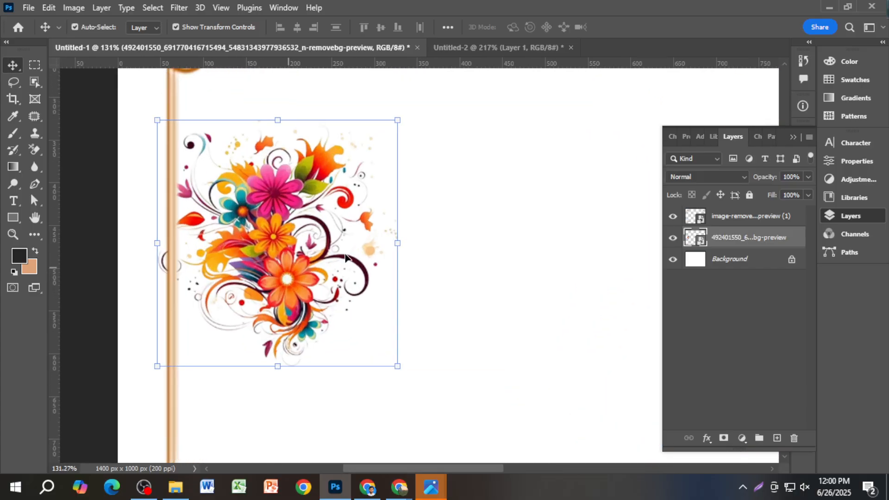
pyautogui.moveTo(397, 243); pyautogui.dragTo(317, 250)
pyautogui.press('Return')
pyautogui.scroll(-3, 347, 255)
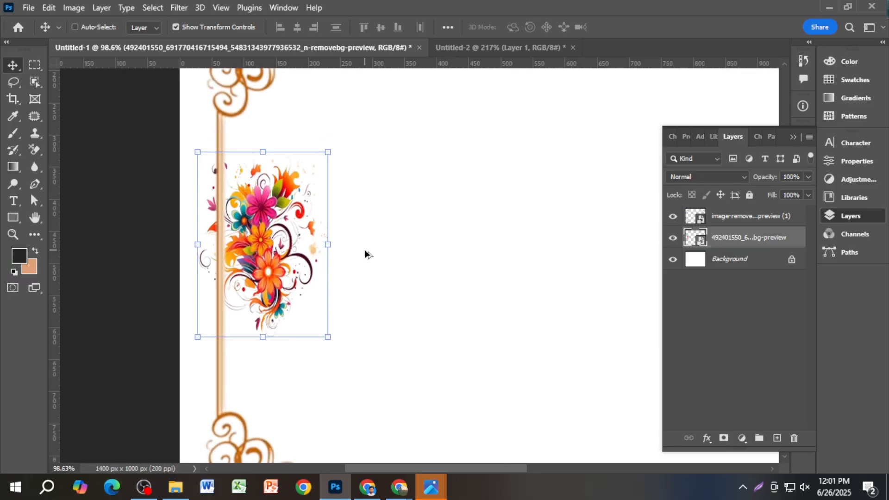
pyautogui.scroll(-2, 348, 256)
pyautogui.moveTo(305, 264); pyautogui.dragTo(309, 213)
# Step: Duplicate the flower horizontally to the matching place beside the card's right border
pyautogui.scroll(-3, 310, 214)
pyautogui.moveTo(319, 248); pyautogui.dragTo(590, 241)
pyautogui.scroll(2, 589, 242)
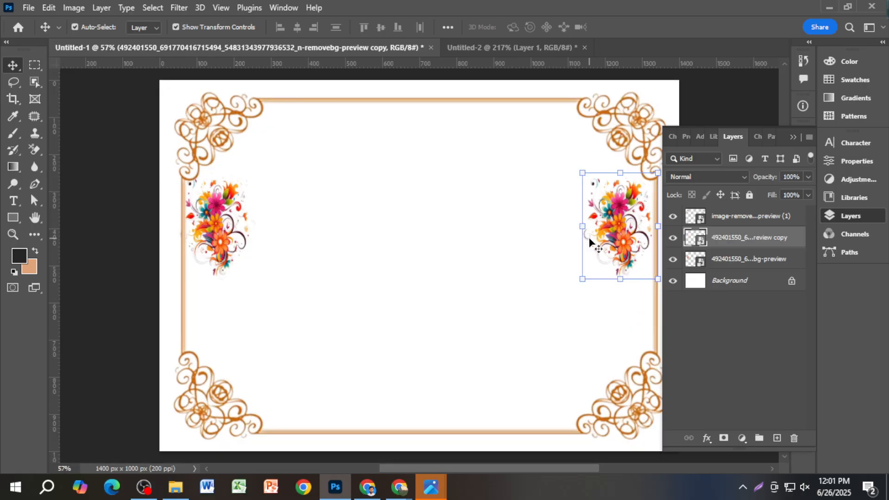
# Step: Collapse the floating Layers panel and deselect the layers to leave the whole card in clear view
pyautogui.scroll(-1, 608, 238)
pyautogui.click(793, 137)
pyautogui.click(635, 148)
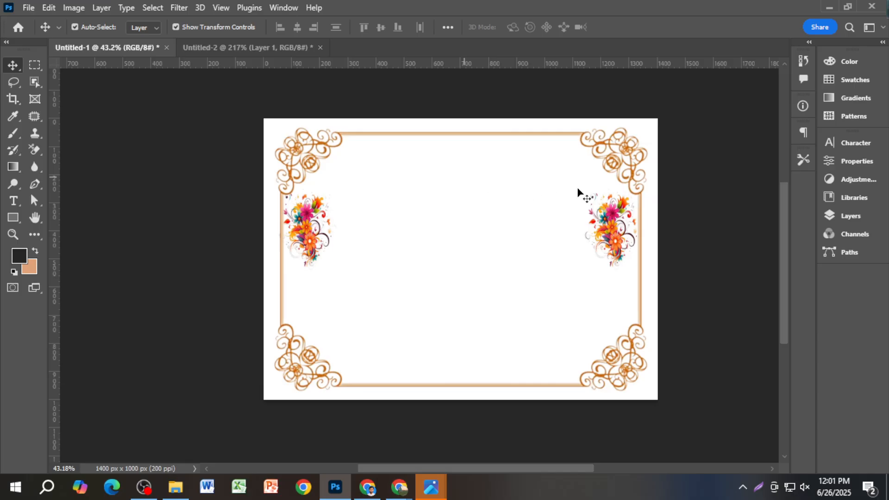
pyautogui.press('F5')
pyautogui.click(766, 129)
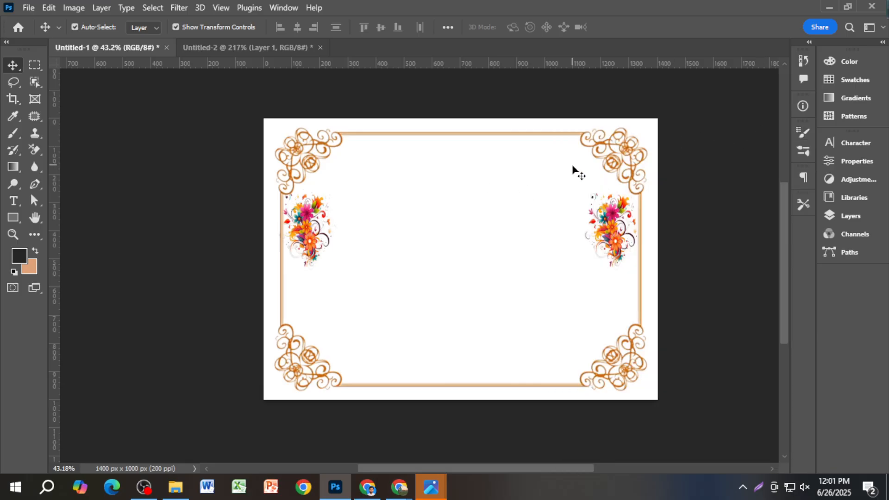
pyautogui.scroll(2, 522, 191)
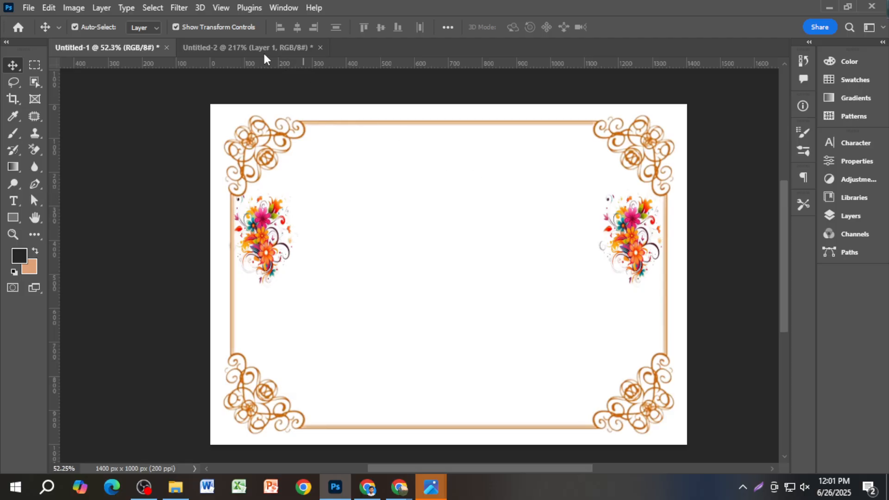
# Step: Check the title on the reference card, then search Google in a new Chrome tab for "শুভ হালখাতা png"
pyautogui.click(262, 53)
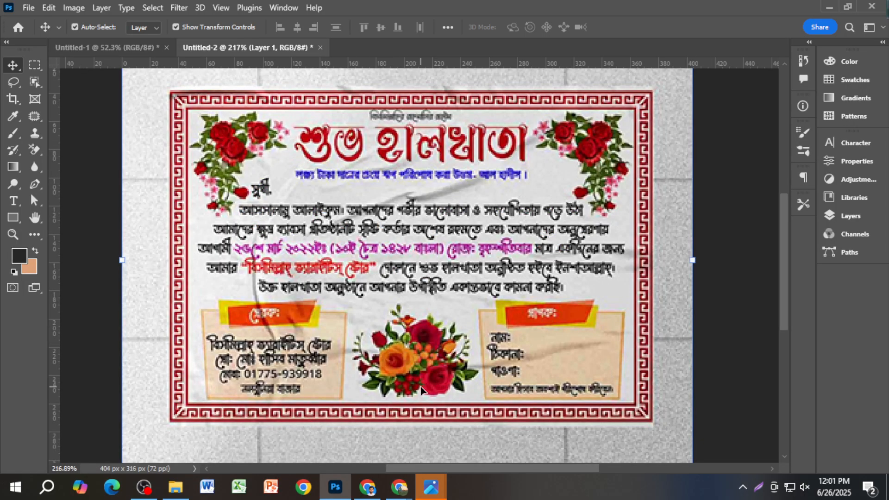
pyautogui.click(367, 487)
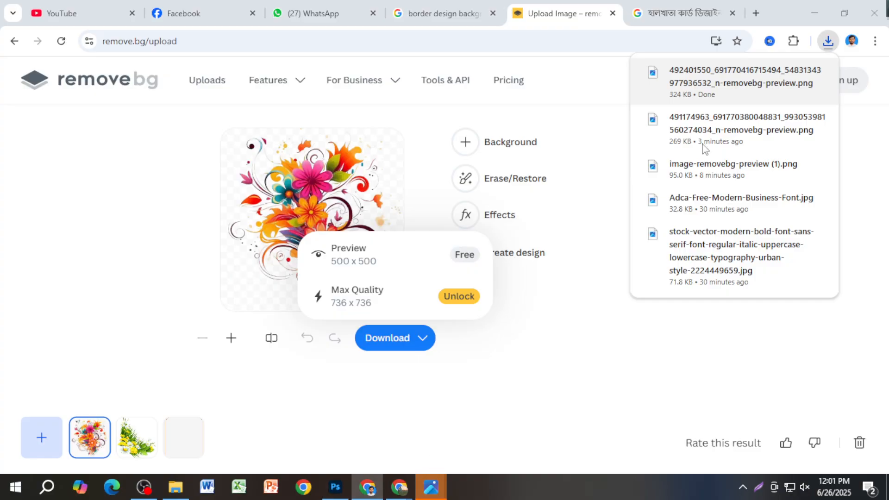
pyautogui.click(756, 13)
pyautogui.click(684, 41)
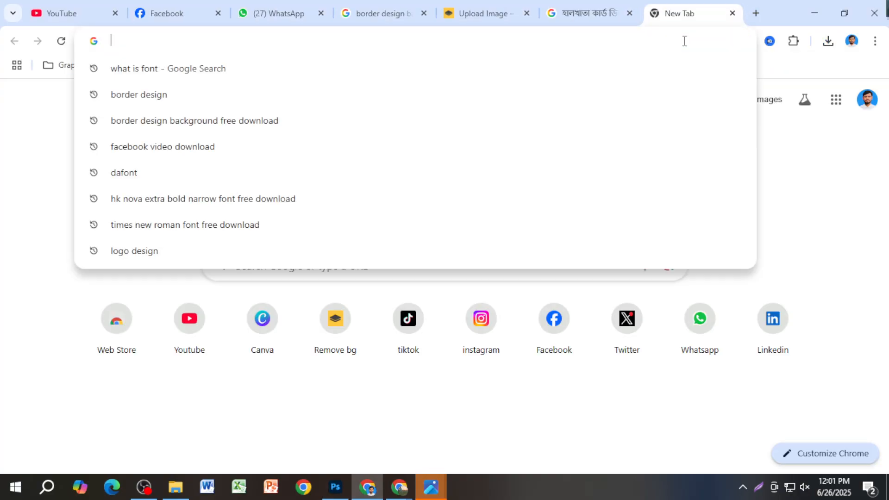
pyautogui.write('শি')
pyautogui.press('BackSpace')
pyautogui.press('BackSpace')
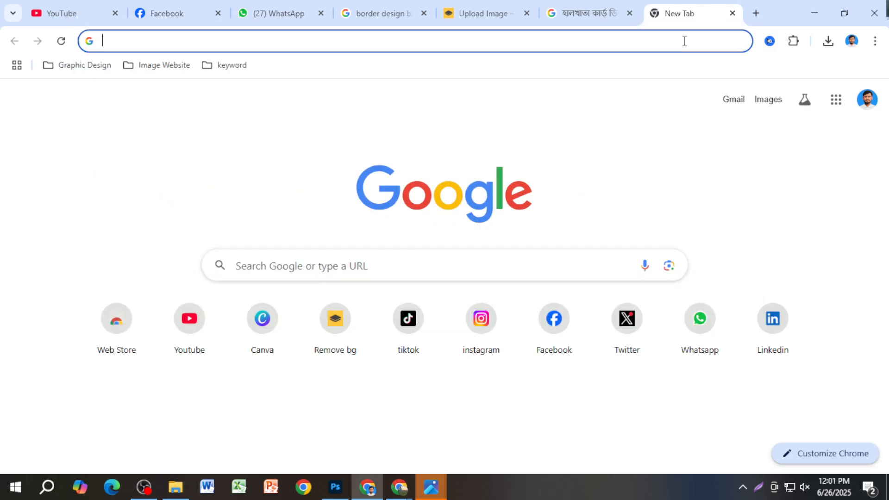
pyautogui.write('শুভ হা')
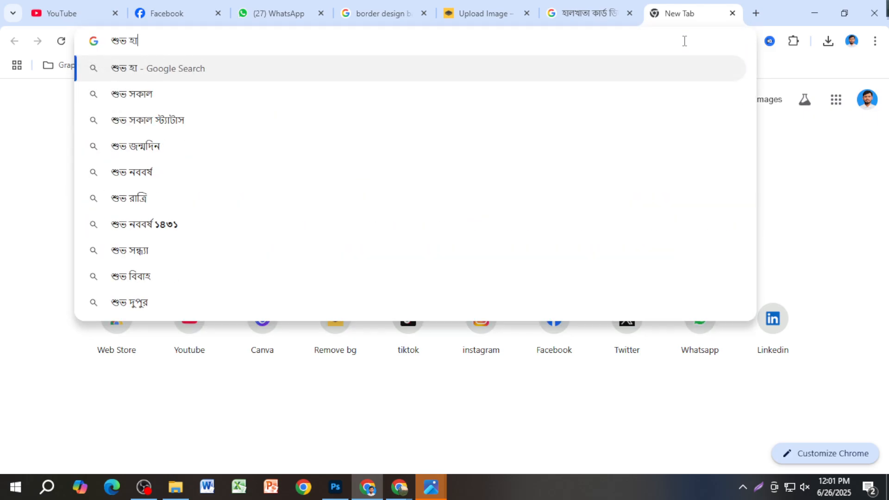
pyautogui.write('লখাতা')
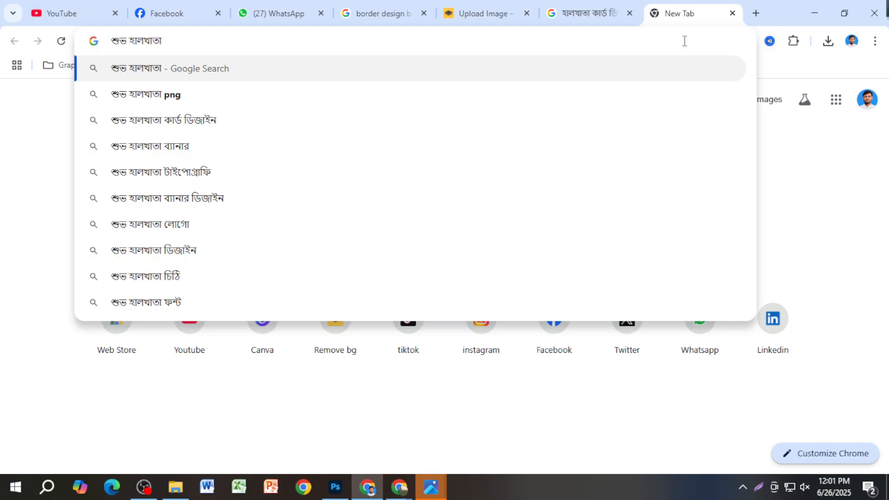
pyautogui.press('Down')
pyautogui.press('Return')
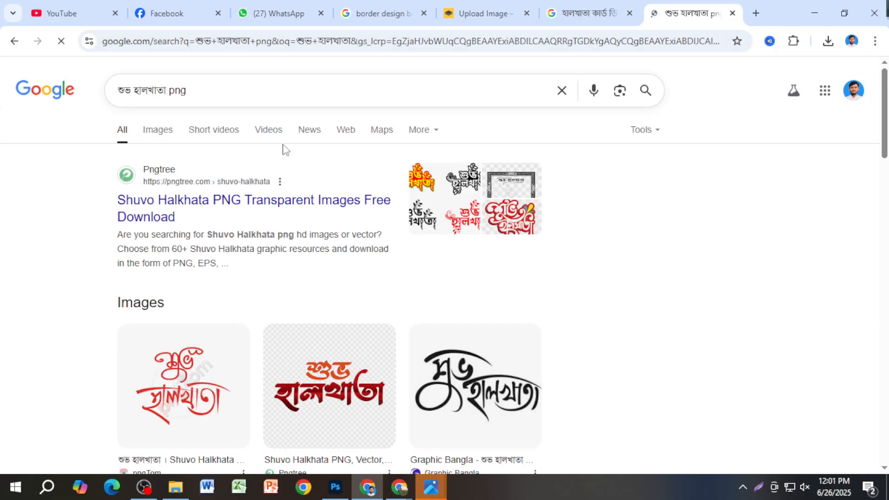
# Step: Browse the Google image results for "শুভ হালখাতা png" to find a title design for the card
pyautogui.click(153, 134)
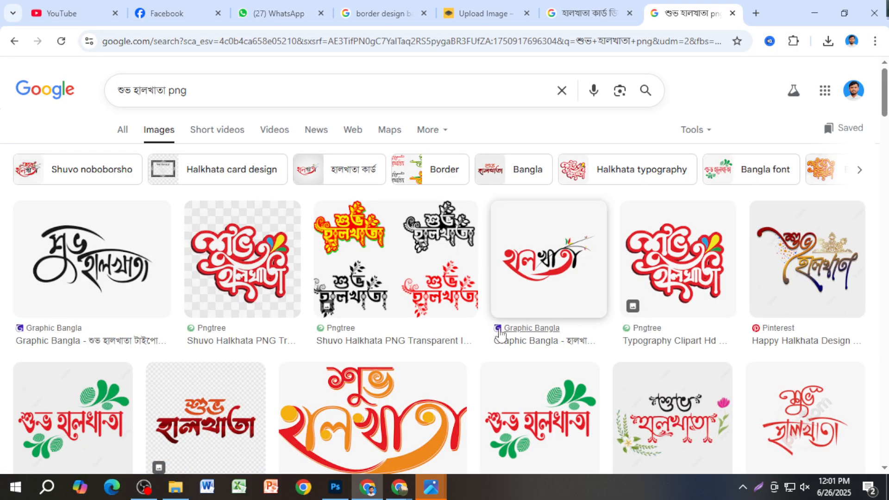
pyautogui.scroll(-3, 363, 338)
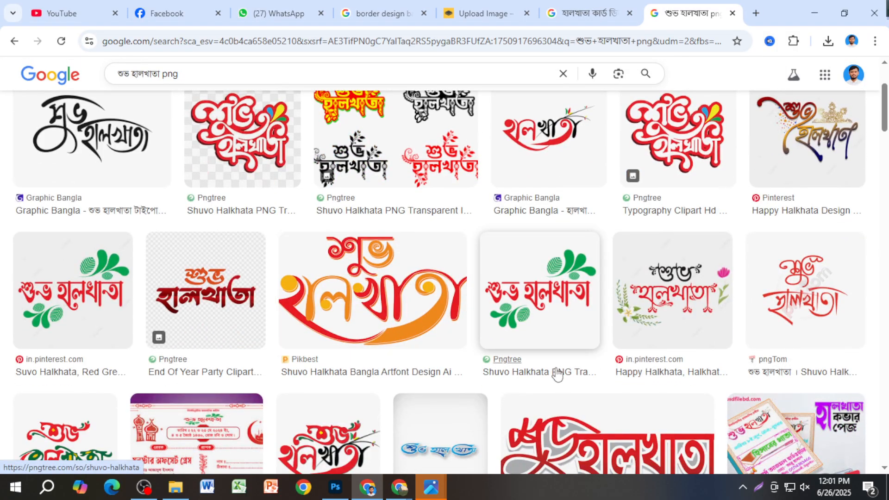
pyautogui.scroll(-5, 562, 389)
pyautogui.scroll(3, 557, 383)
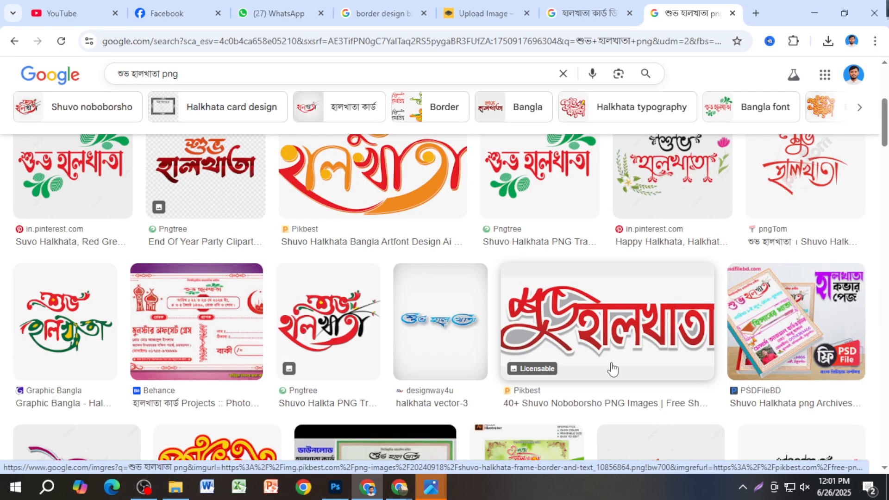
pyautogui.scroll(-5, 604, 334)
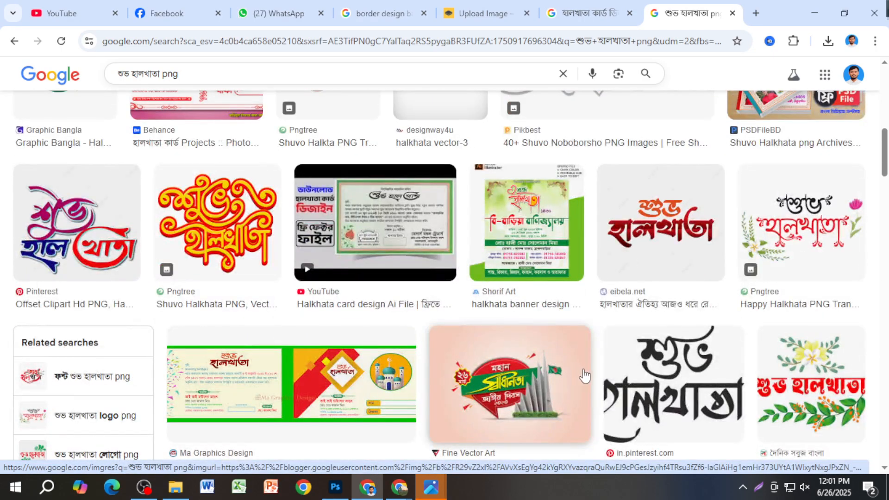
pyautogui.scroll(5, 585, 375)
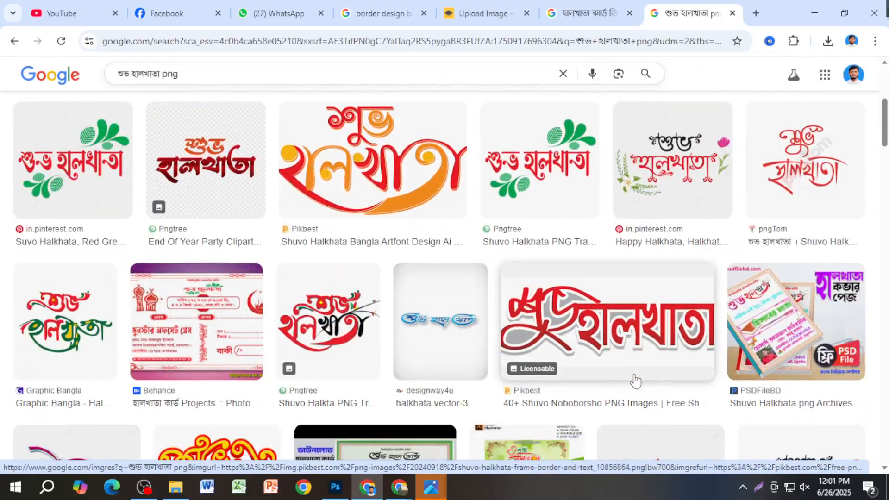
pyautogui.scroll(2, 642, 384)
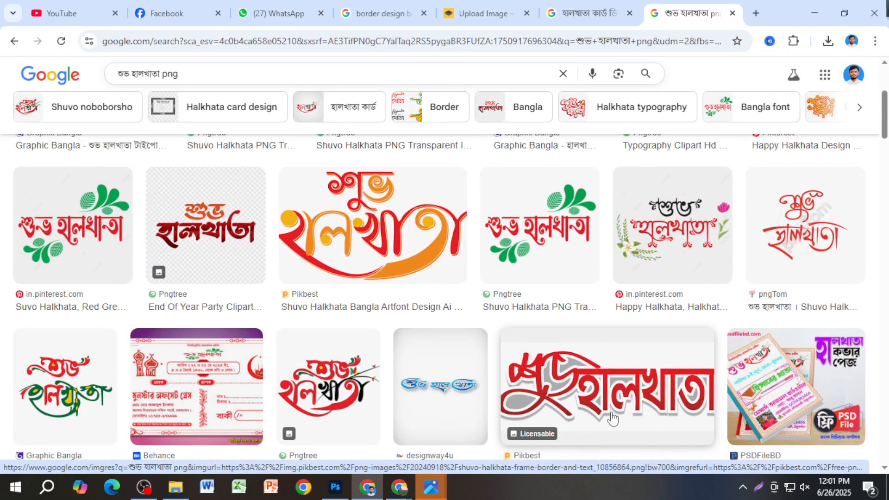
pyautogui.scroll(4, 614, 417)
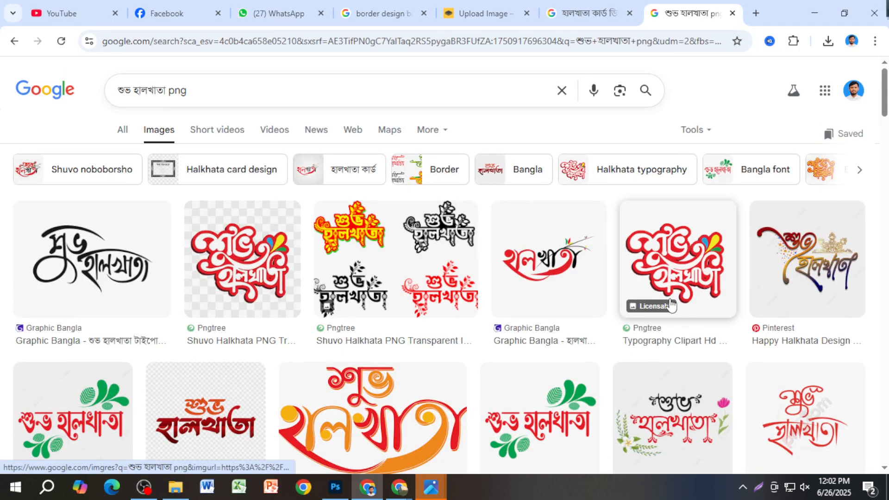
pyautogui.scroll(-5, 647, 385)
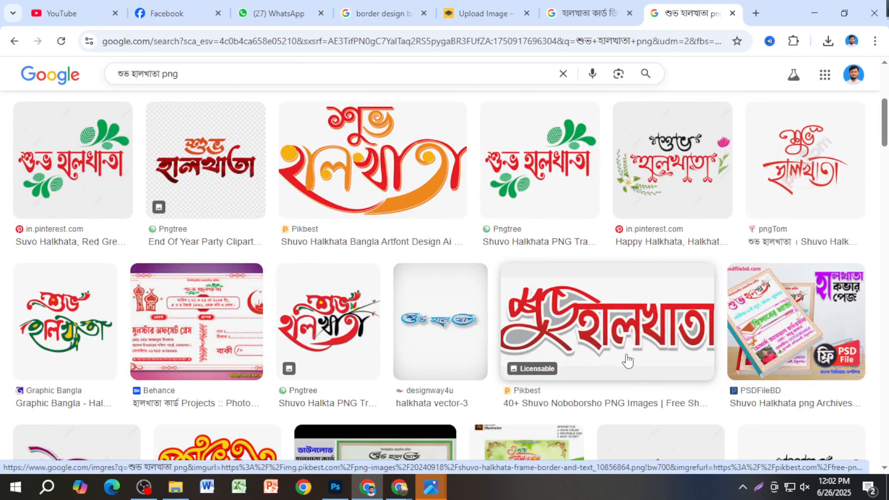
# Step: Open the red-and-grey Pikbest শুভ হালখাতা image from the results, check the related images and copy it
pyautogui.click(628, 361)
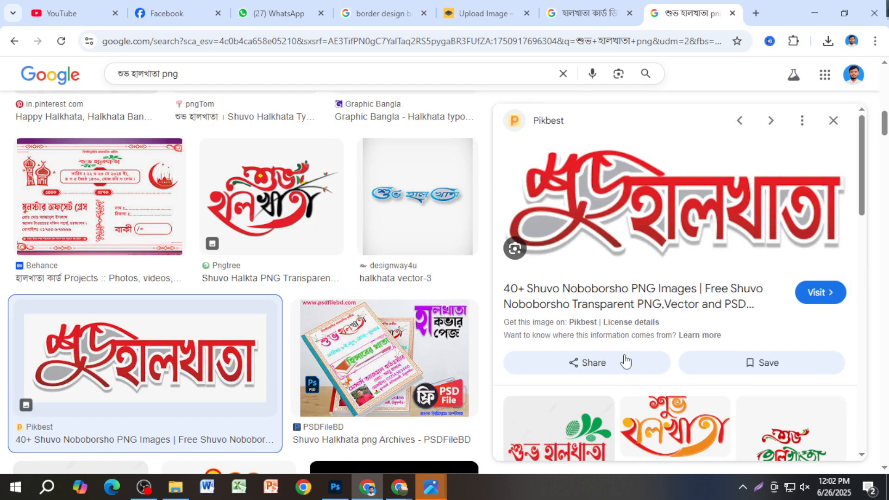
pyautogui.scroll(-5, 629, 362)
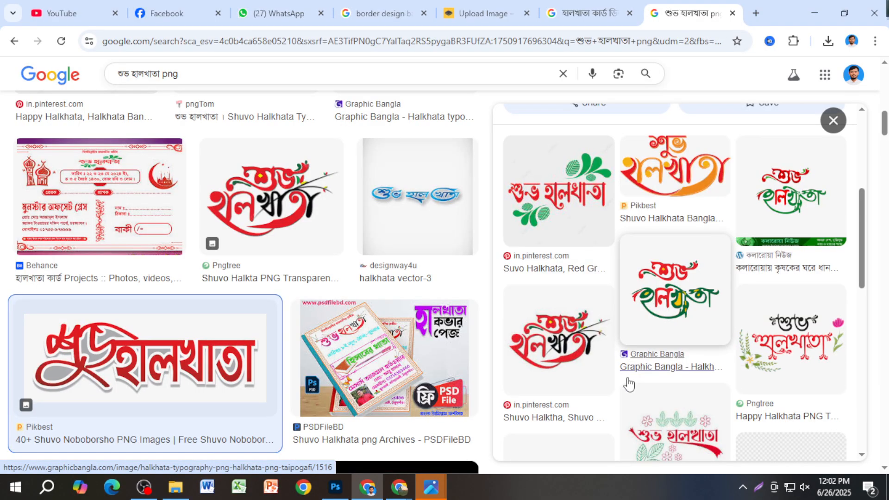
pyautogui.scroll(-5, 628, 385)
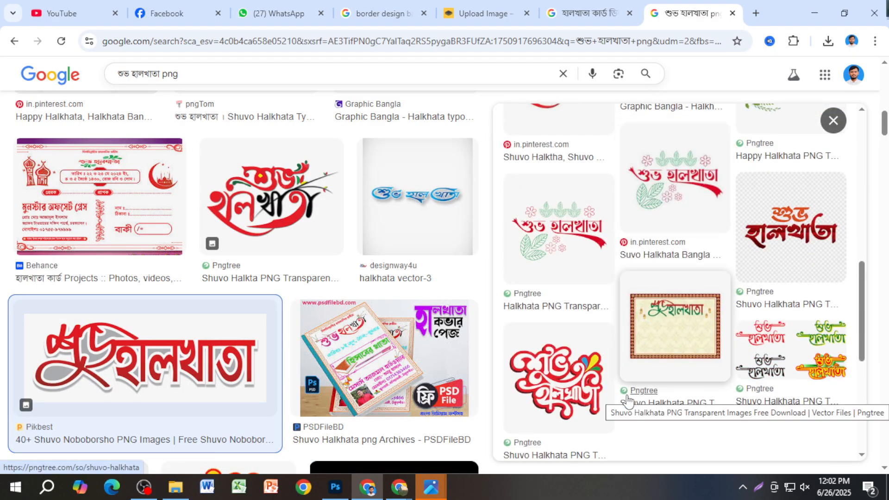
pyautogui.scroll(10, 628, 401)
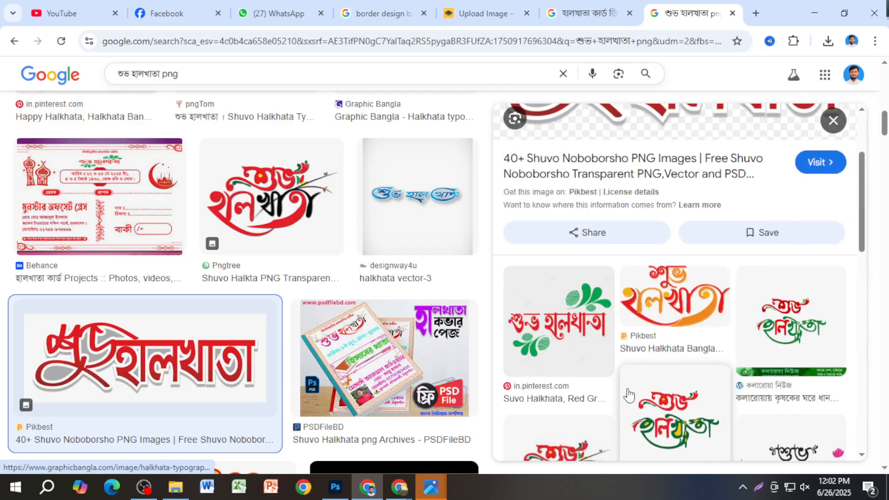
pyautogui.rightClick(665, 235)
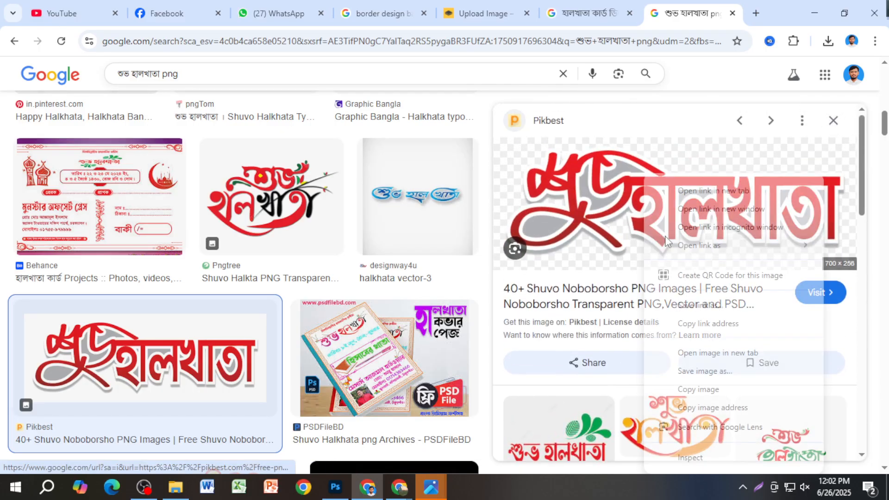
pyautogui.click(699, 390)
# Step: Remove the red title's background in remove.bg and download the free 700 x 256 preview
pyautogui.click(463, 10)
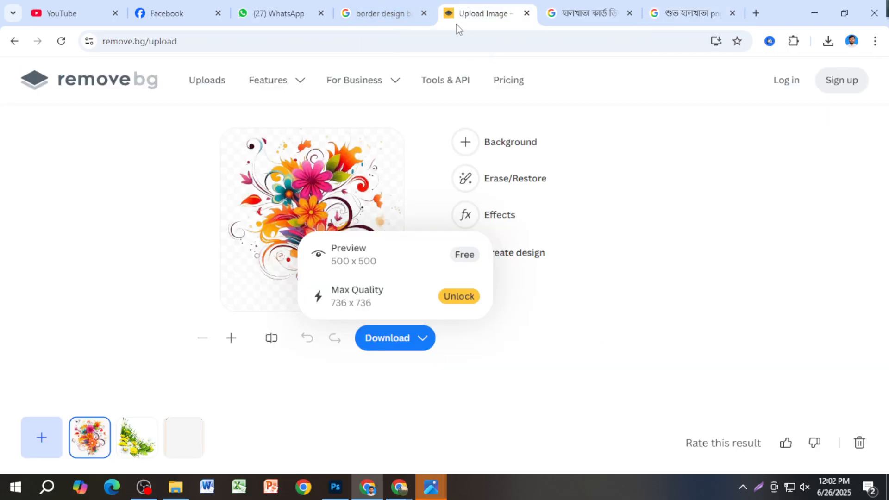
pyautogui.hotkey('ctrl', 'v')
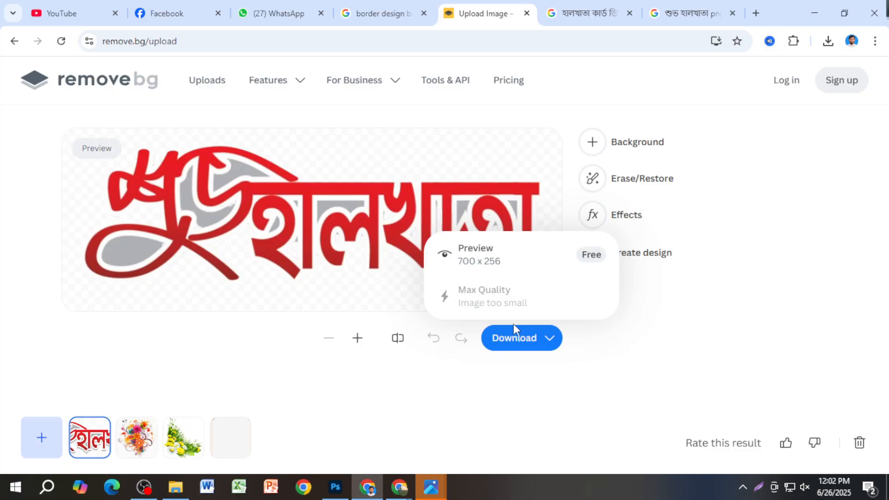
pyautogui.click(512, 264)
# Step: Try the red title cut-out on the Photoshop card at about 37% scale and delete it
pyautogui.moveTo(734, 74); pyautogui.dragTo(478, 159)
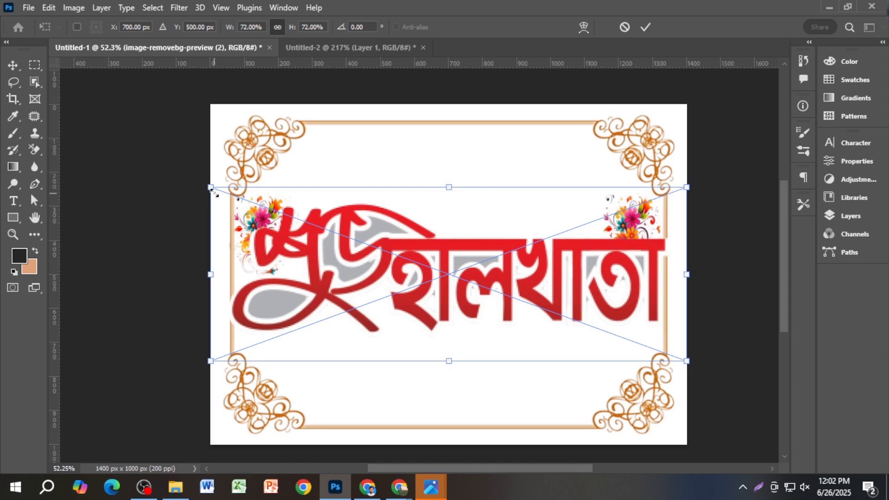
pyautogui.moveTo(212, 189); pyautogui.dragTo(323, 239)
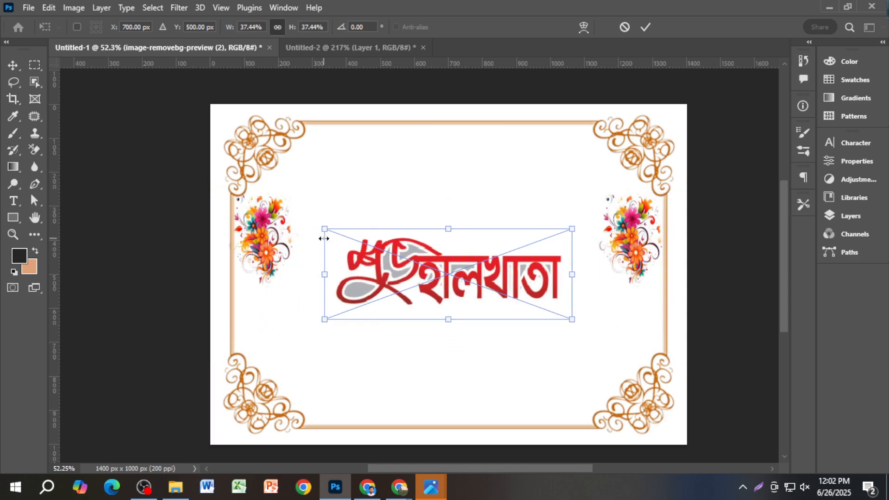
pyautogui.press('Return')
pyautogui.moveTo(475, 284); pyautogui.dragTo(475, 180)
pyautogui.press('Delete')
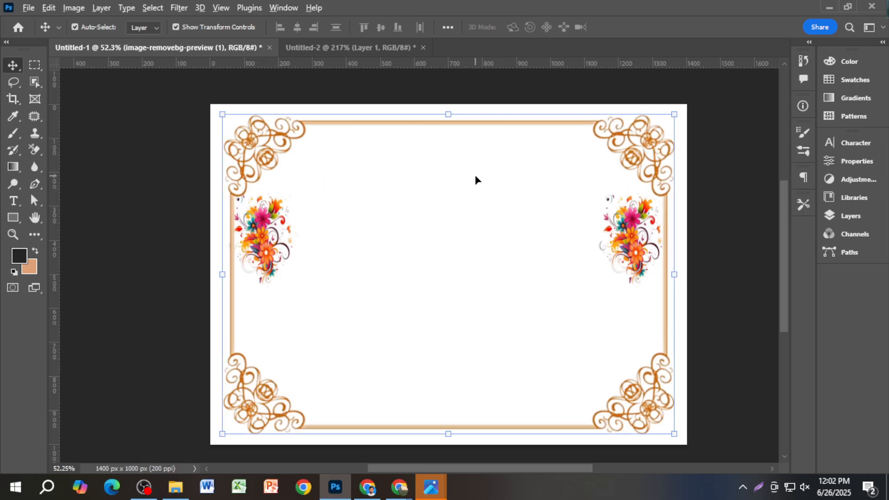
# Step: Return to the শুভ হালখাতা image results in Chrome and examine further results and related images for another title design
pyautogui.hotkey('alt', 'Tab')
pyautogui.click(605, 13)
pyautogui.click(678, 14)
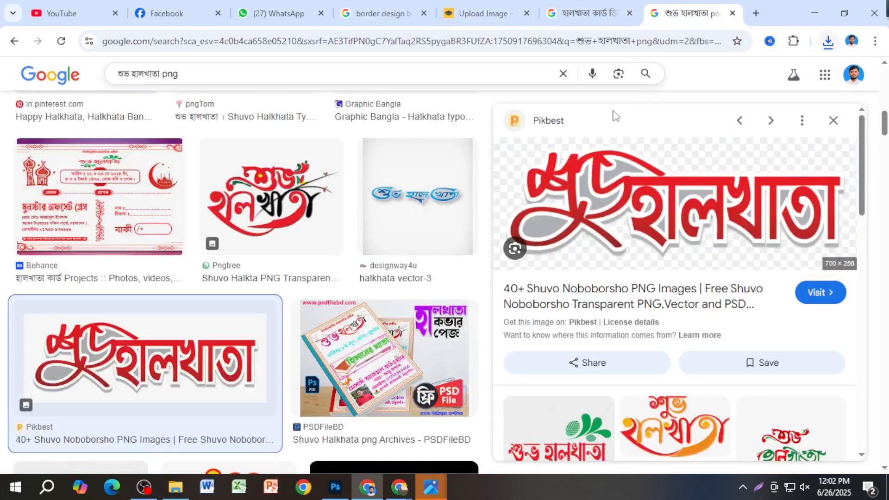
pyautogui.scroll(-3, 642, 432)
pyautogui.scroll(-5, 292, 378)
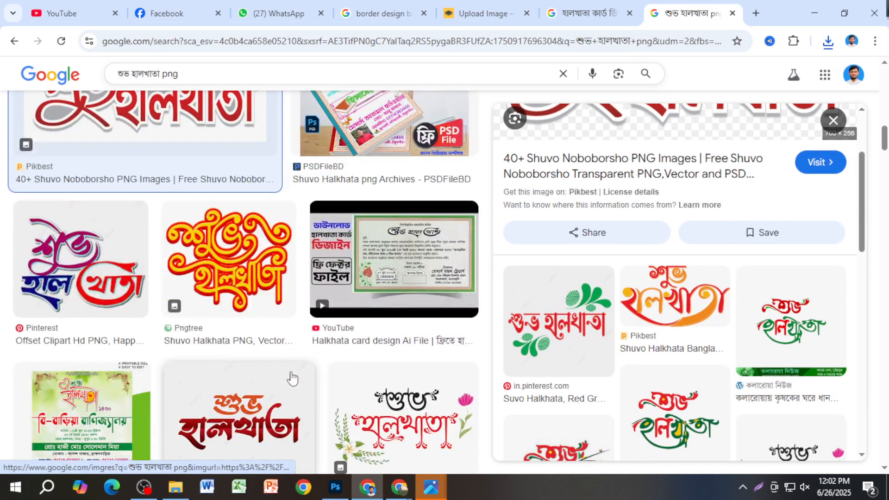
pyautogui.scroll(-8, 297, 385)
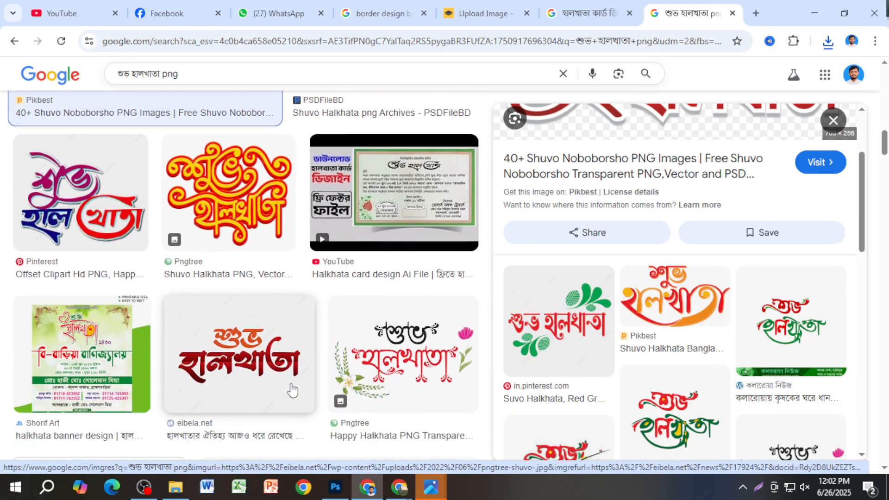
pyautogui.scroll(1, 331, 400)
pyautogui.scroll(3, 334, 403)
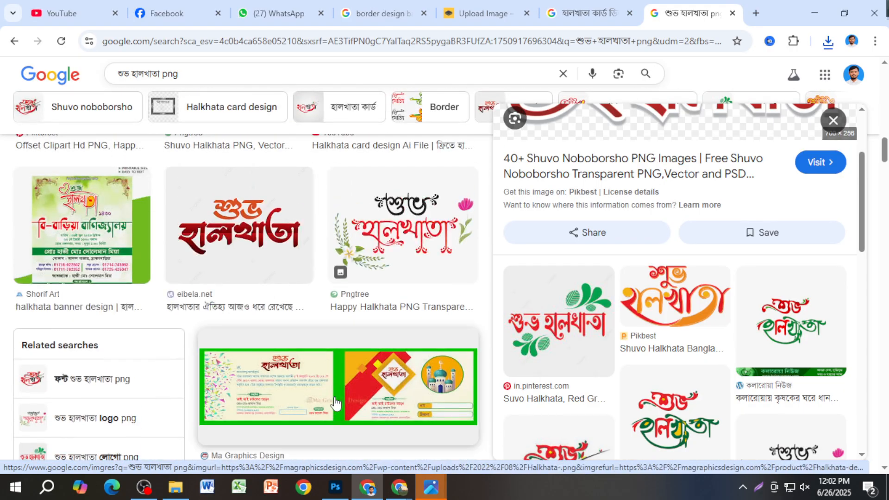
pyautogui.scroll(-5, 336, 406)
pyautogui.scroll(-10, 336, 407)
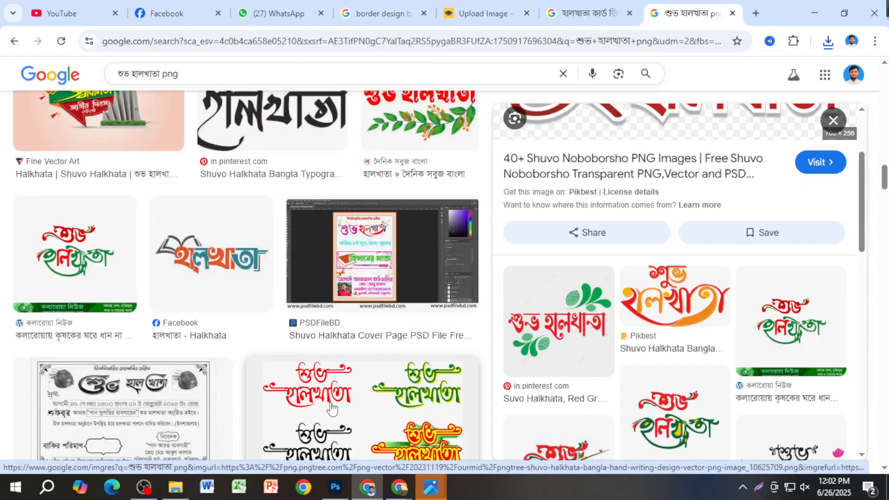
pyautogui.scroll(-10, 326, 417)
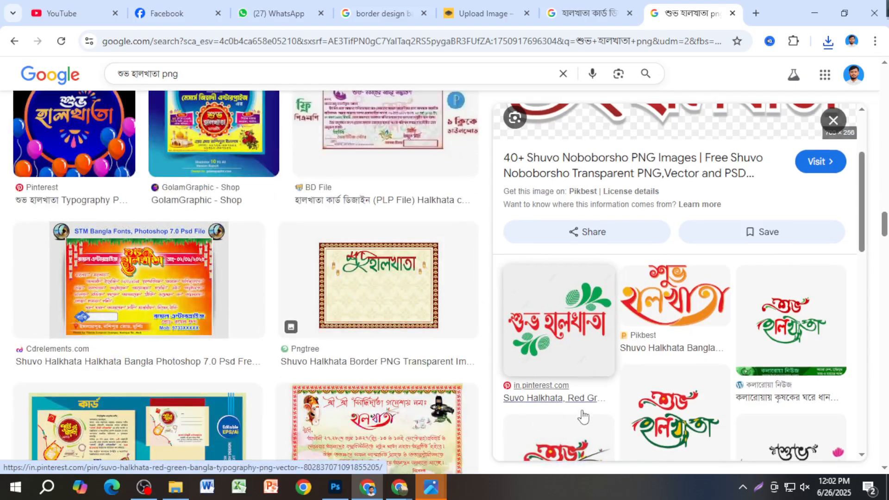
pyautogui.scroll(-5, 583, 422)
pyautogui.scroll(-5, 607, 421)
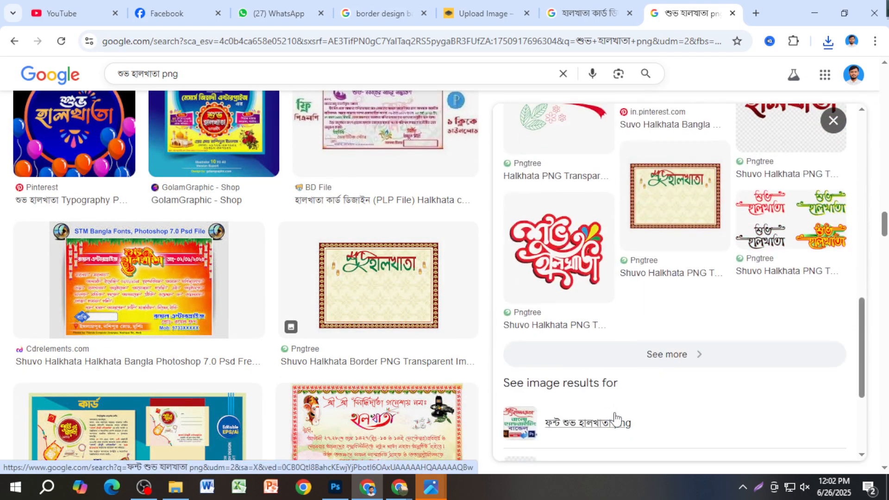
pyautogui.scroll(-5, 308, 423)
pyautogui.scroll(10, 305, 417)
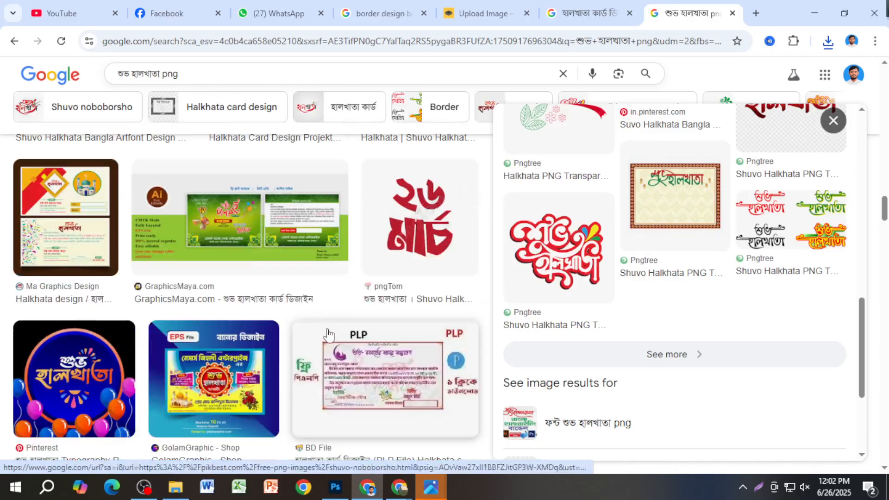
# Step: Rerun the "শুভ হালখাতা png" image search and copy the black Graphic Bangla calligraphy title image
pyautogui.click(203, 67)
pyautogui.press('Return')
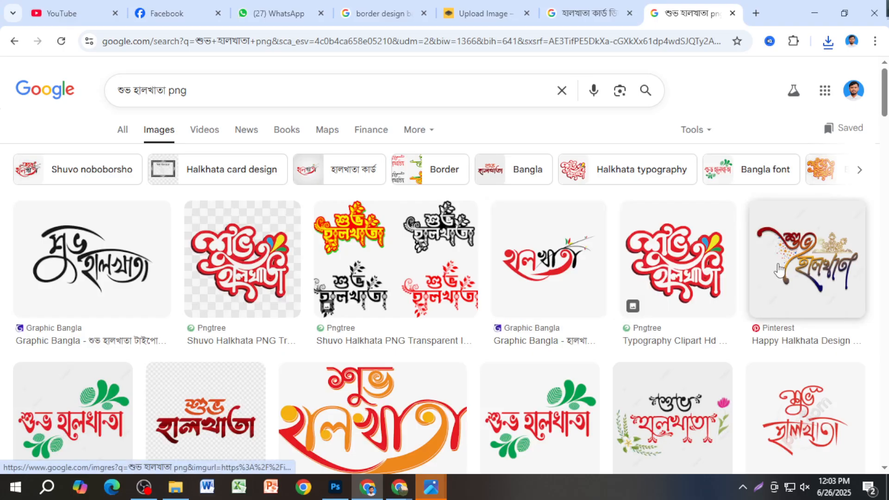
pyautogui.scroll(-3, 345, 329)
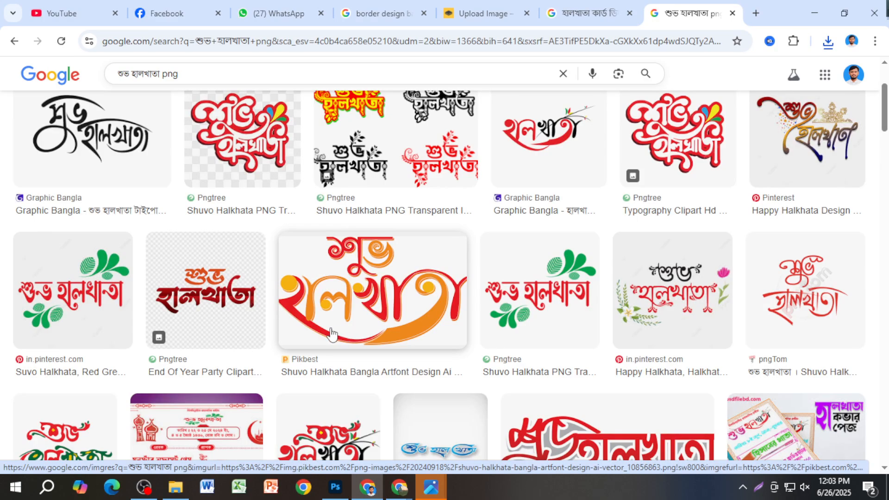
pyautogui.click(81, 148)
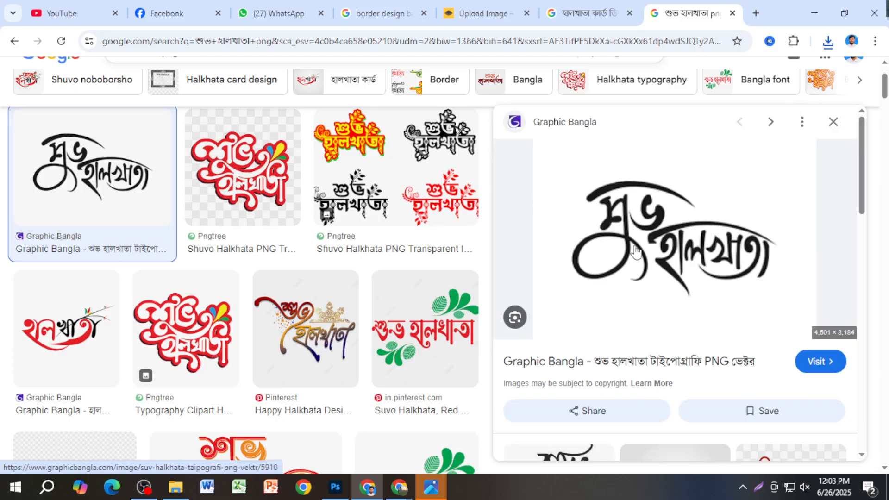
pyautogui.rightClick(640, 314)
pyautogui.click(721, 390)
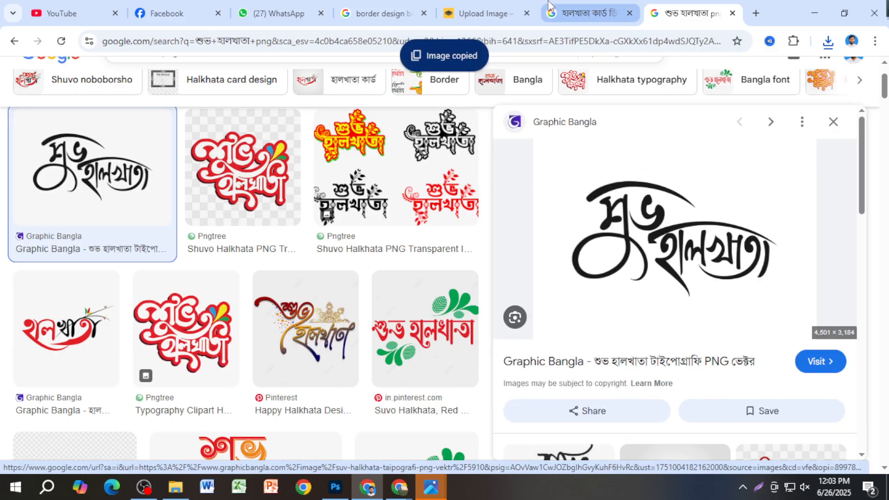
# Step: Remove the black title's background in remove.bg and download the free 594 x 420 preview
pyautogui.click(486, 7)
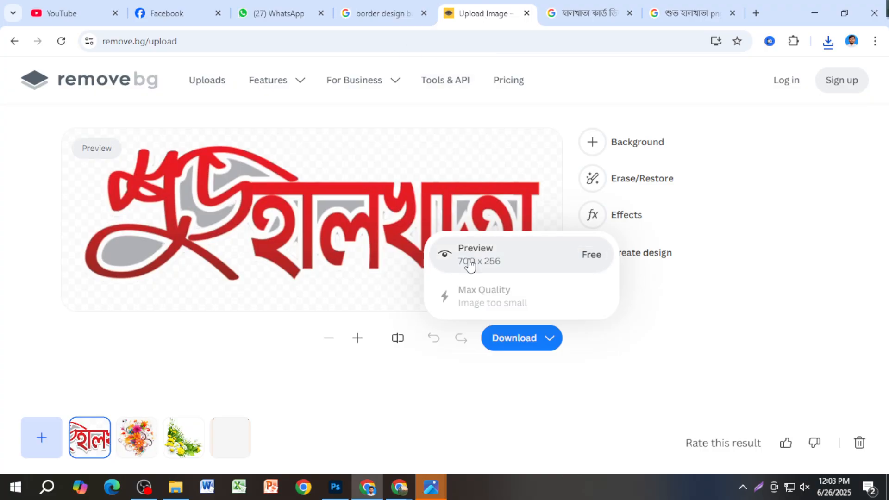
pyautogui.hotkey('ctrl', 'v')
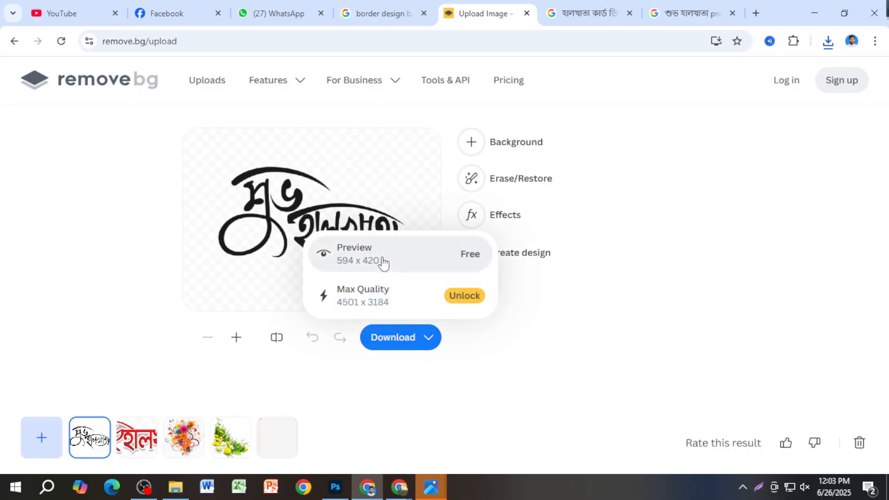
pyautogui.click(461, 255)
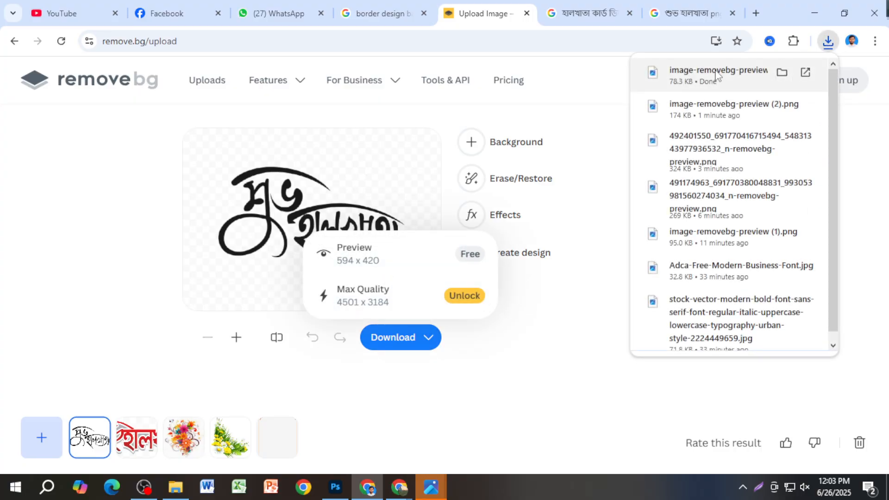
# Step: Place the downloaded black শুভ হালখাতা cut-out on the Photoshop card and scale it down to about 425 px wide
pyautogui.moveTo(717, 75); pyautogui.dragTo(444, 233)
pyautogui.press('Return')
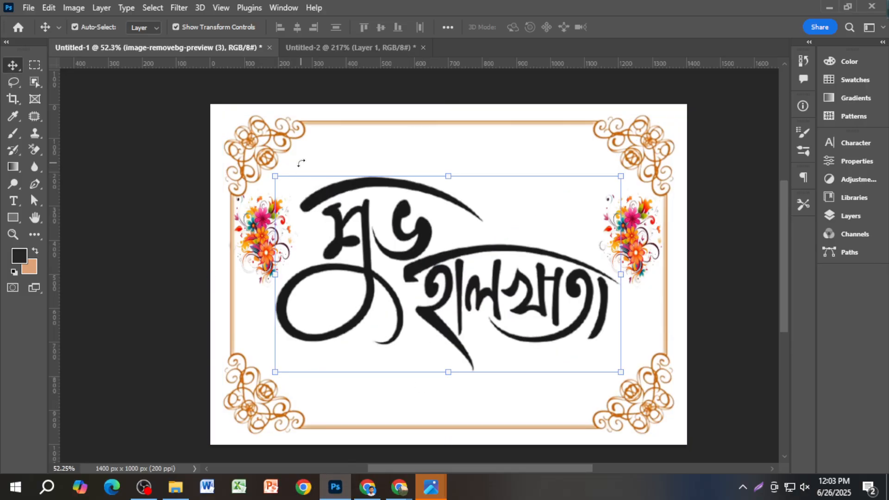
pyautogui.moveTo(278, 181); pyautogui.dragTo(324, 213)
pyautogui.moveTo(211, 105); pyautogui.dragTo(278, 163)
pyautogui.press('Return')
# Step: Show the layers list and move the শুভ হালখাতা title to the upper centre of the card, just below the border's top line
pyautogui.moveTo(402, 250); pyautogui.dragTo(489, 203)
pyautogui.moveTo(361, 226); pyautogui.dragTo(434, 214)
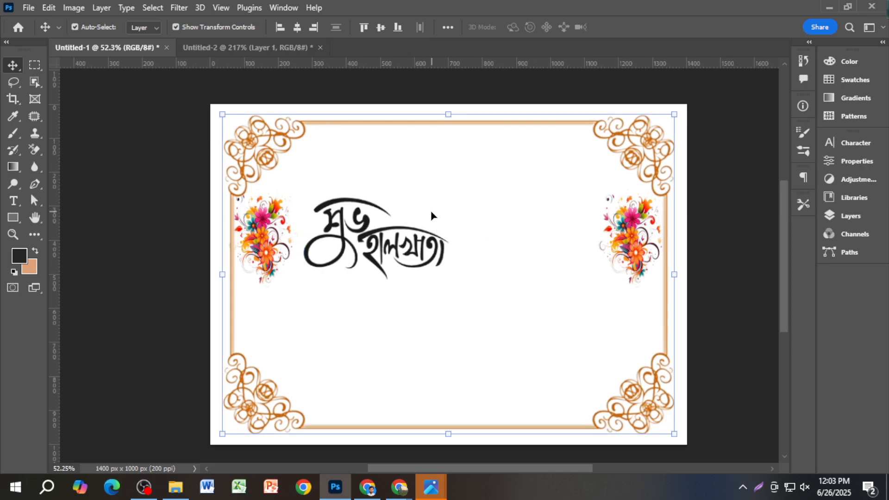
pyautogui.click(147, 171)
pyautogui.press('F7')
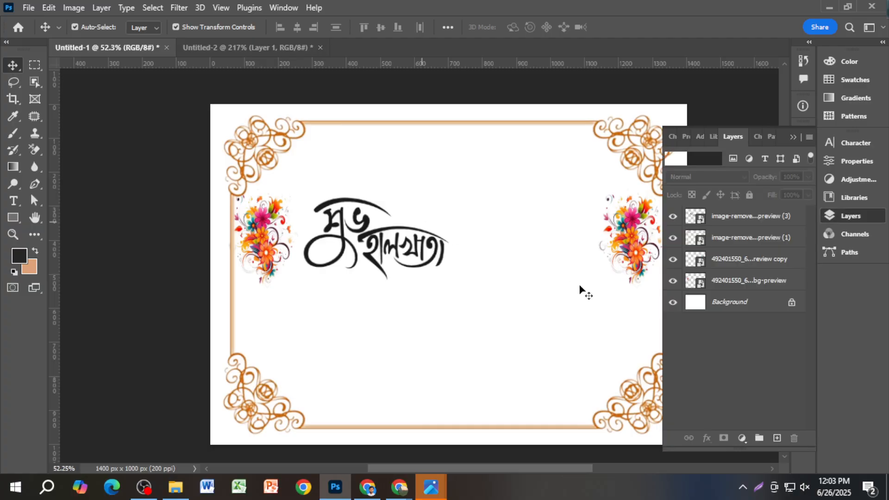
pyautogui.click(424, 277)
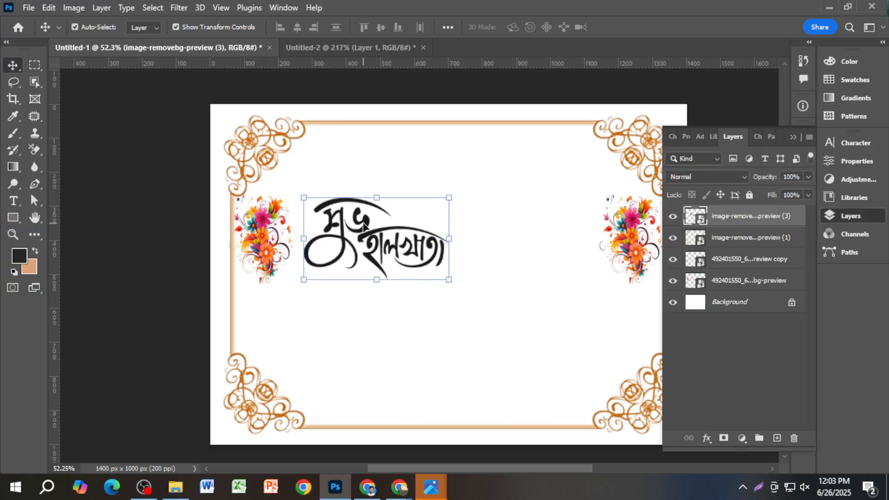
pyautogui.moveTo(360, 225); pyautogui.dragTo(444, 160)
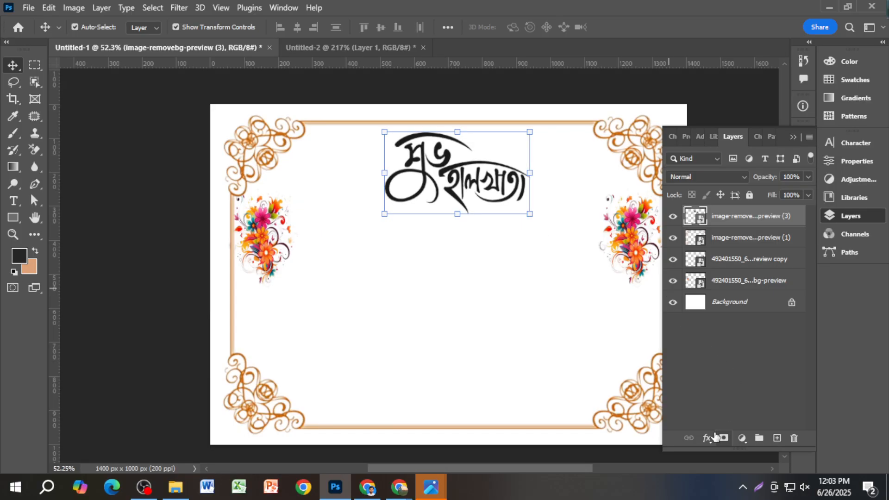
# Step: Apply a Color Overlay layer style in red ff0000 to the শুভ হালখাতা title, with Normal blend mode and 100% opacity
pyautogui.click(714, 437)
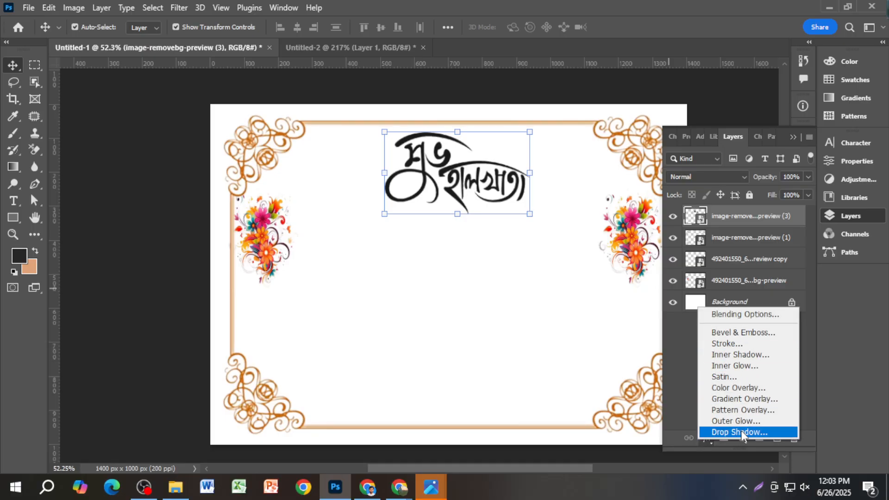
pyautogui.click(744, 315)
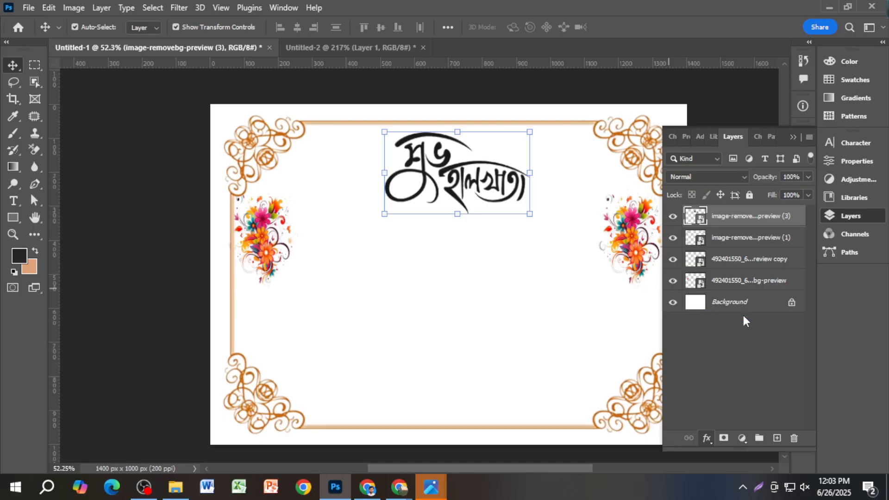
pyautogui.moveTo(593, 140); pyautogui.dragTo(745, 174)
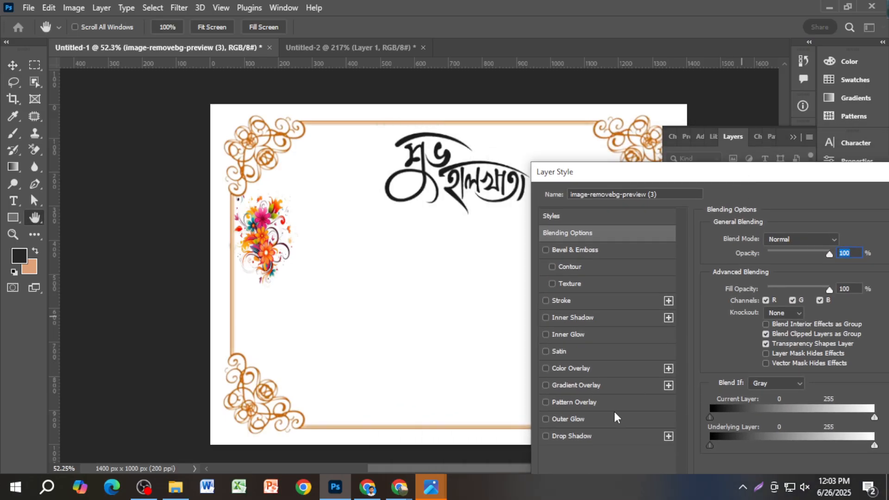
pyautogui.click(593, 372)
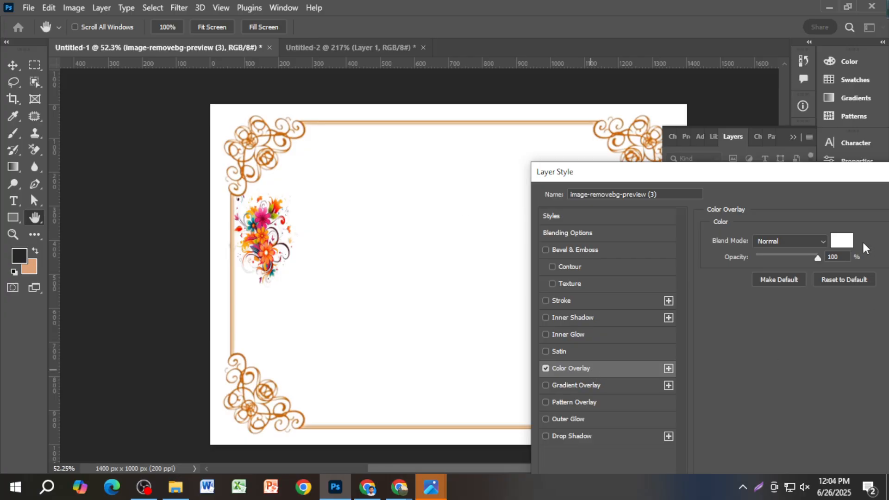
pyautogui.click(845, 241)
pyautogui.click(694, 254)
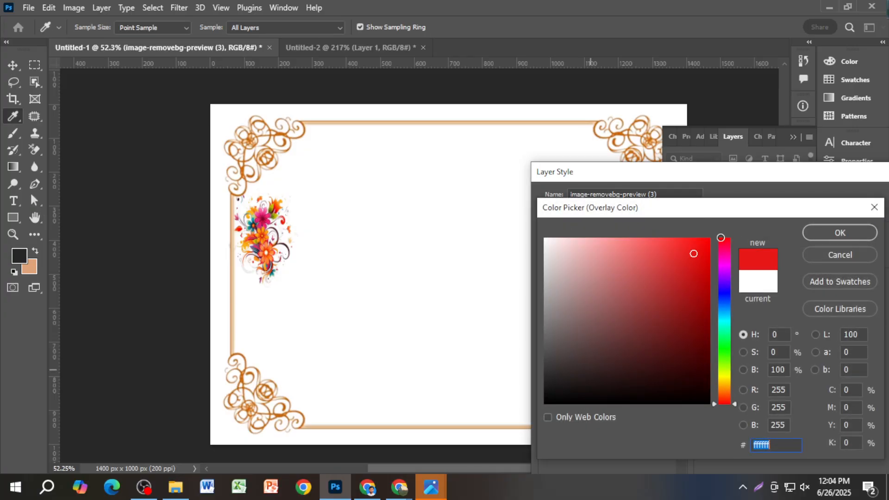
pyautogui.moveTo(694, 254); pyautogui.dragTo(719, 250)
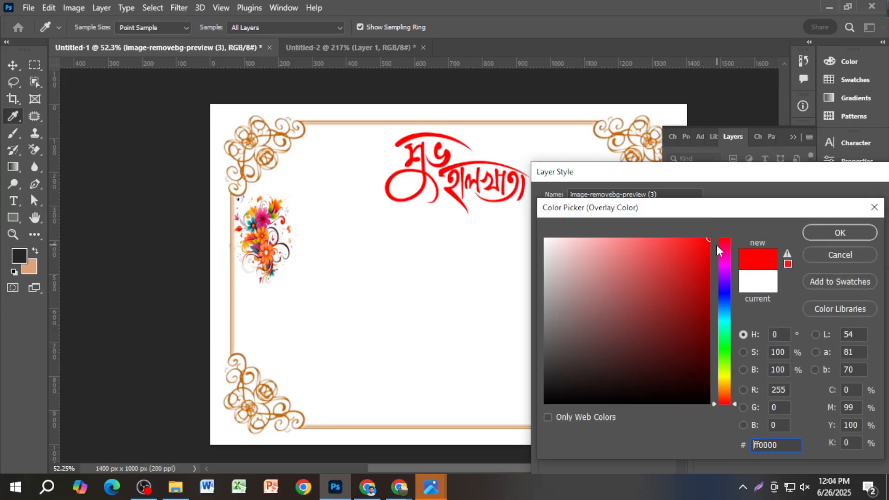
pyautogui.click(849, 233)
pyautogui.moveTo(822, 183); pyautogui.dragTo(608, 263)
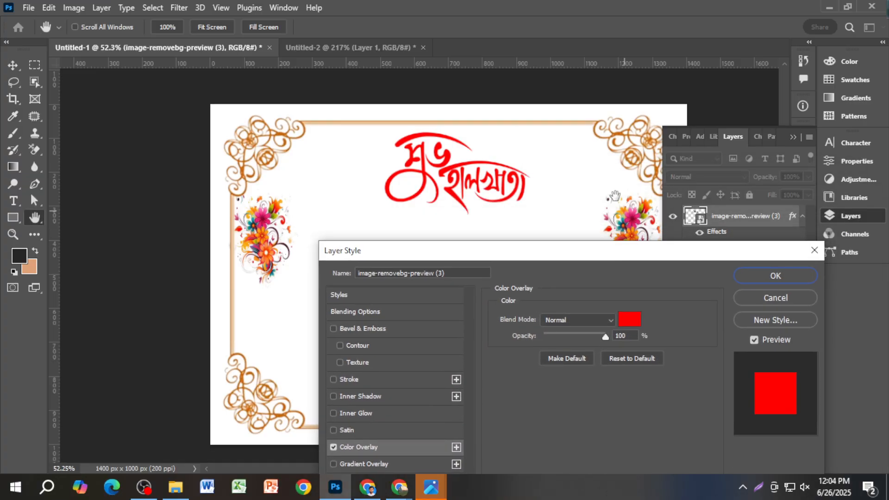
pyautogui.click(775, 276)
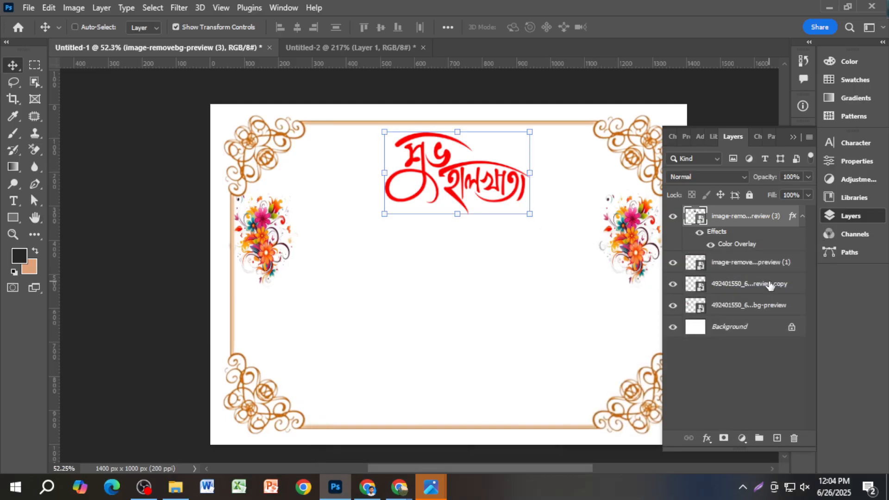
# Step: Delete the two colourful flower decorations from the left and right sides of the bordered card
pyautogui.scroll(1, 770, 285)
pyautogui.click(726, 95)
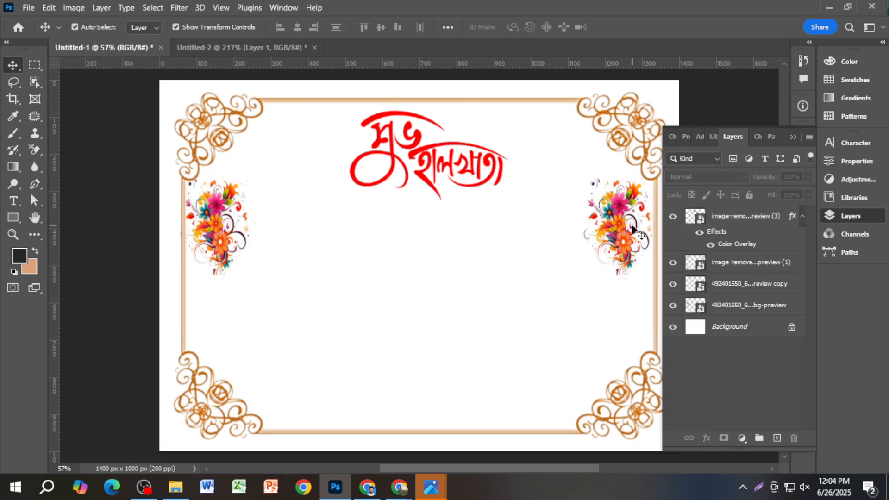
pyautogui.click(794, 137)
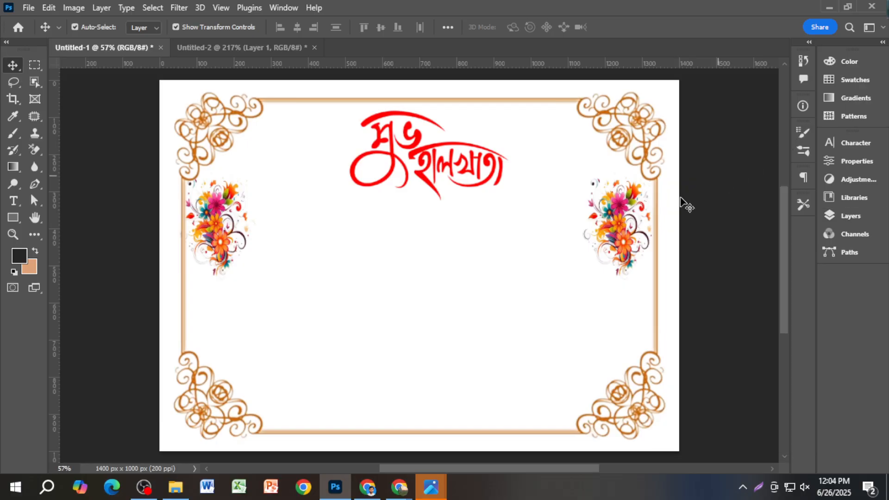
pyautogui.moveTo(620, 234); pyautogui.dragTo(217, 242)
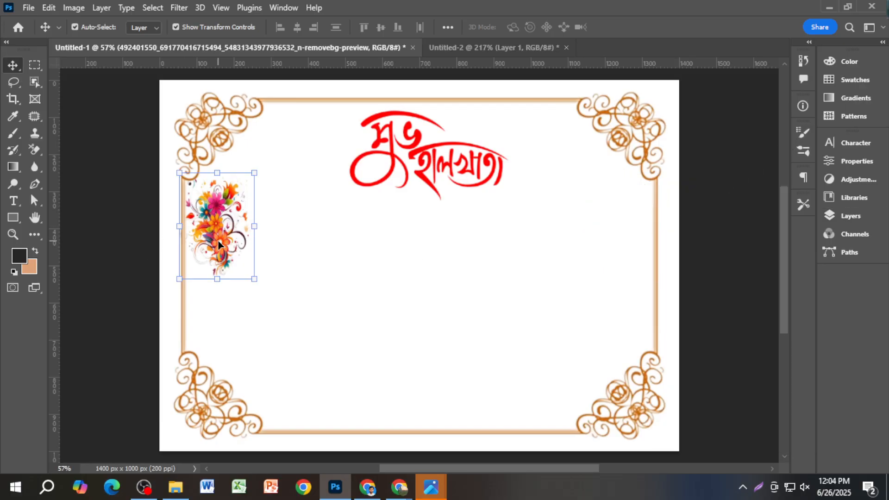
pyautogui.press('Delete')
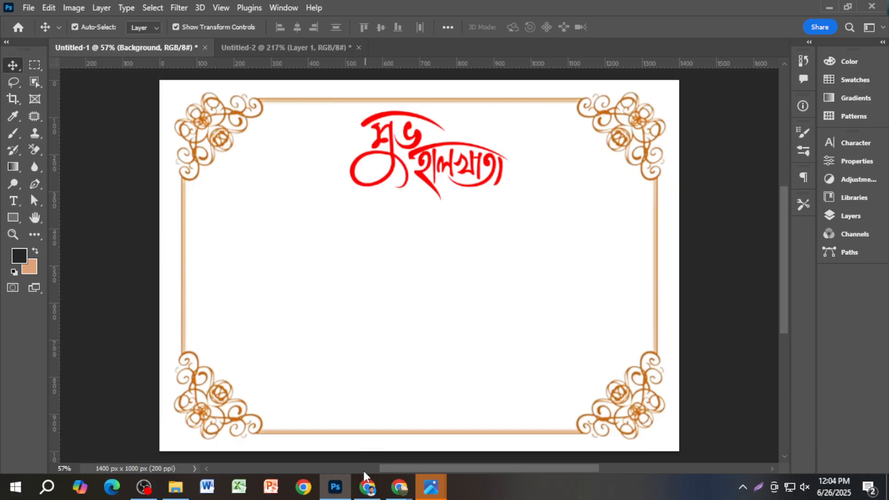
# Step: Switch to File Explorer and look through the AQI Writting and ক্যালিওগ্রাফি folders for a replacement flower image
pyautogui.click(176, 487)
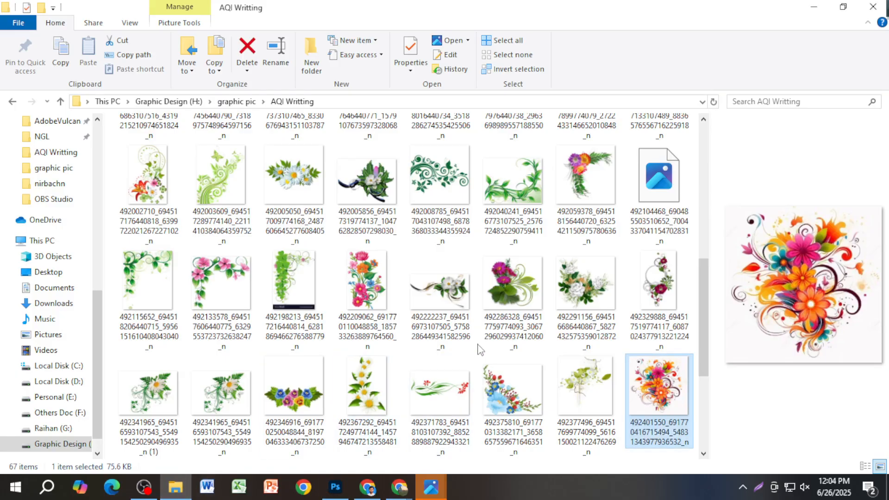
pyautogui.scroll(5, 398, 366)
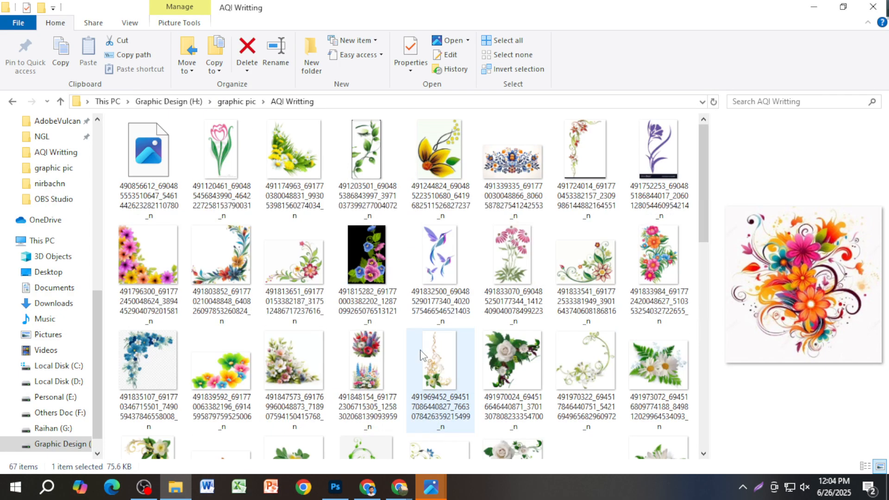
pyautogui.click(60, 102)
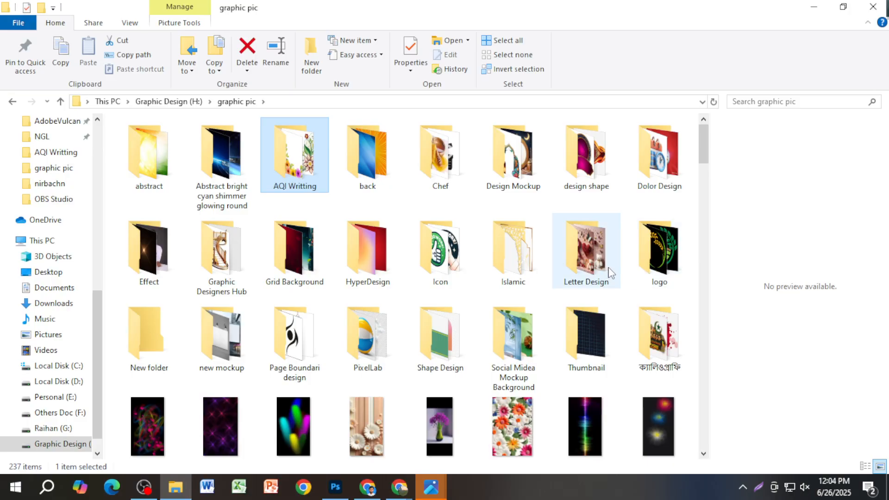
pyautogui.doubleClick(649, 343)
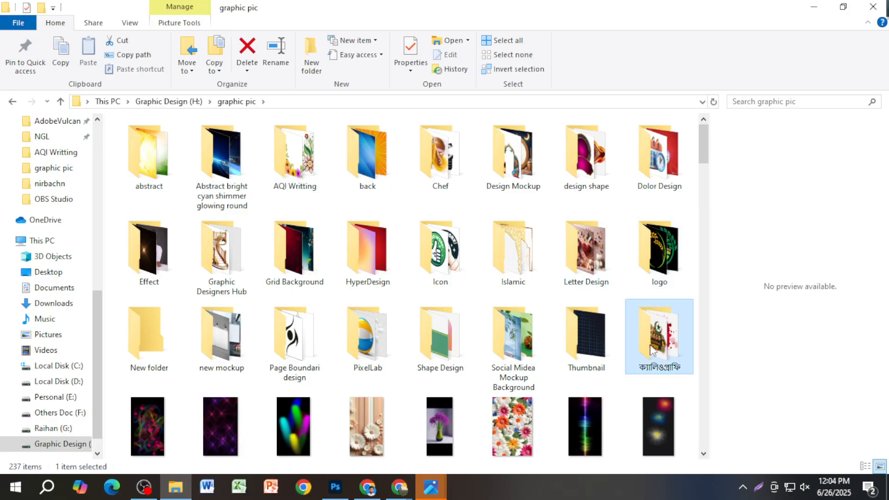
pyautogui.hotkey('alt', 'Left')
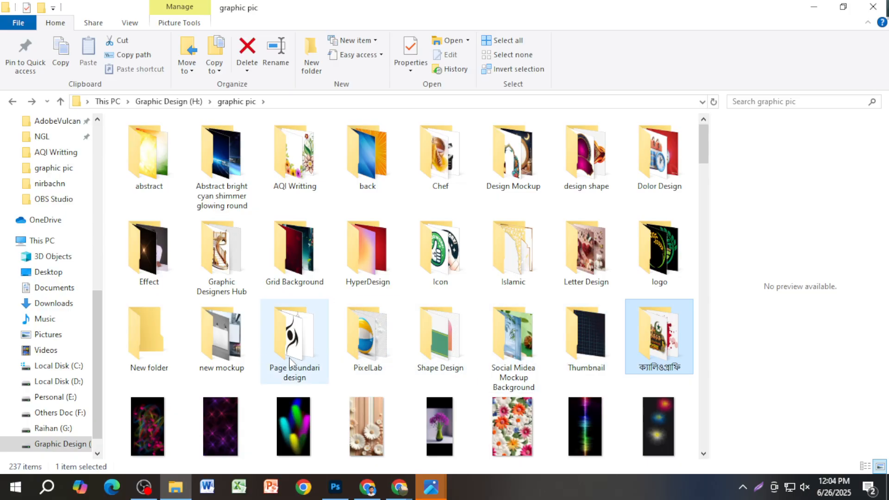
pyautogui.scroll(-4, 289, 364)
pyautogui.scroll(4, 371, 199)
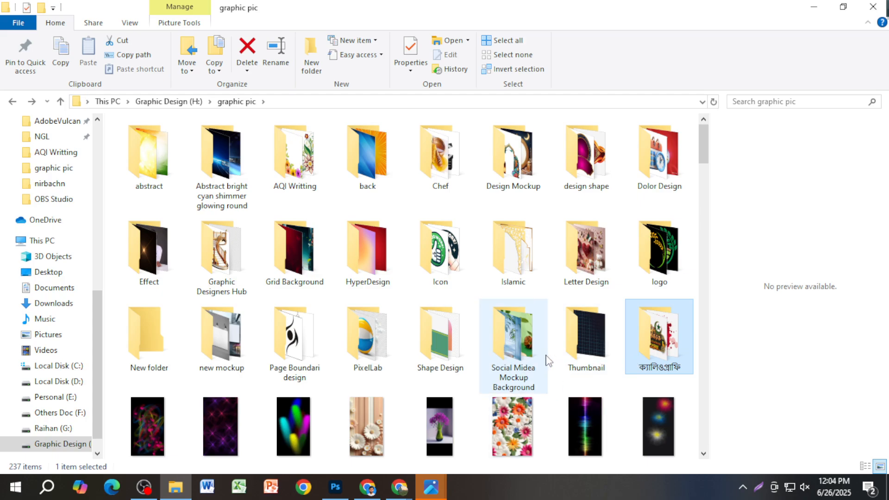
# Step: Check the Social Midea Mockup Background, Shape Design, PixelLab, AQI Writting and design shape folders for a suitable decoration
pyautogui.doubleClick(526, 361)
pyautogui.hotkey('alt', 'Left')
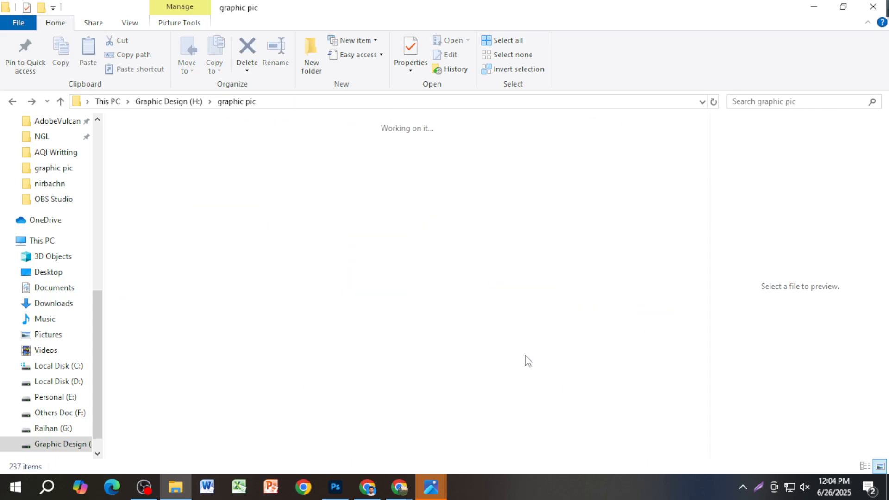
pyautogui.doubleClick(457, 351)
pyautogui.hotkey('alt', 'Left')
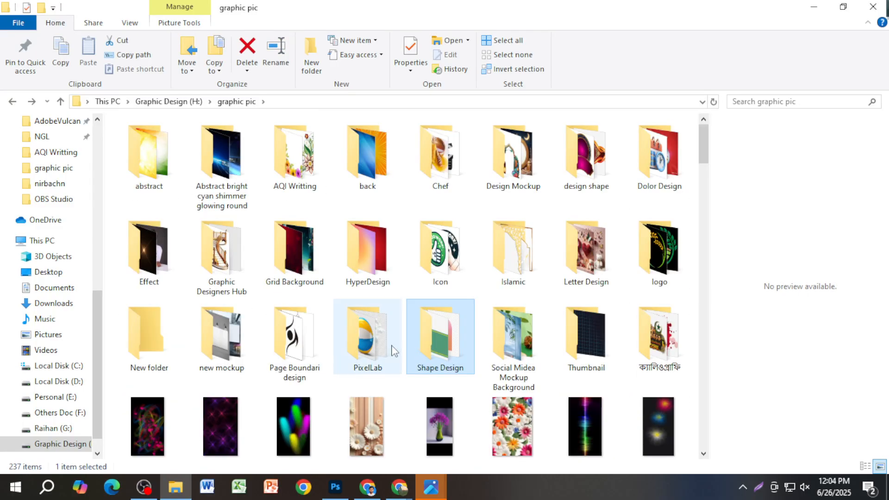
pyautogui.doubleClick(363, 353)
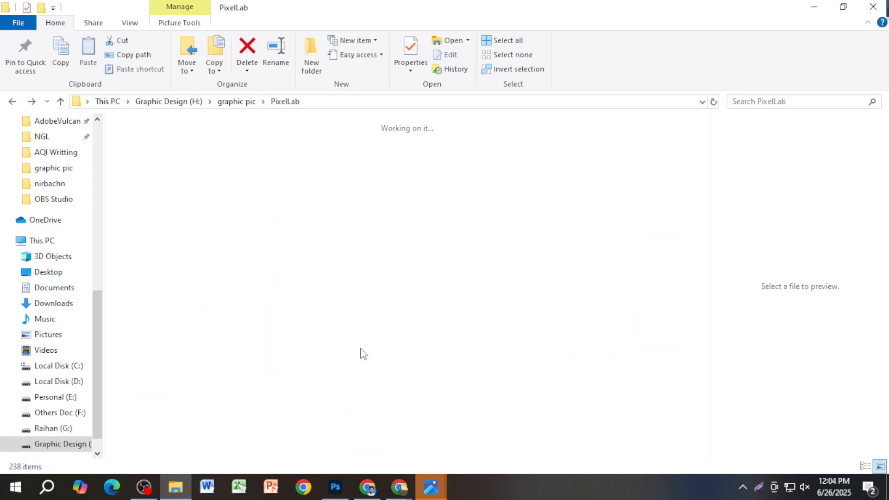
pyautogui.hotkey('alt', 'Left')
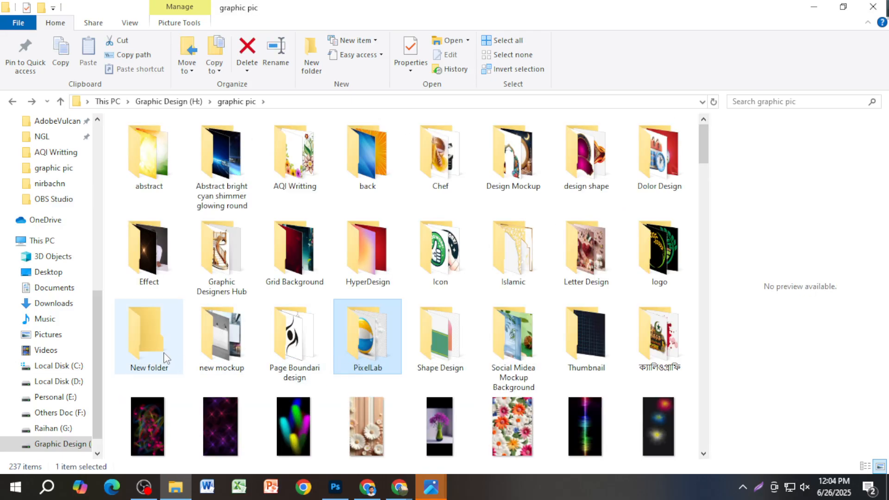
pyautogui.doubleClick(292, 178)
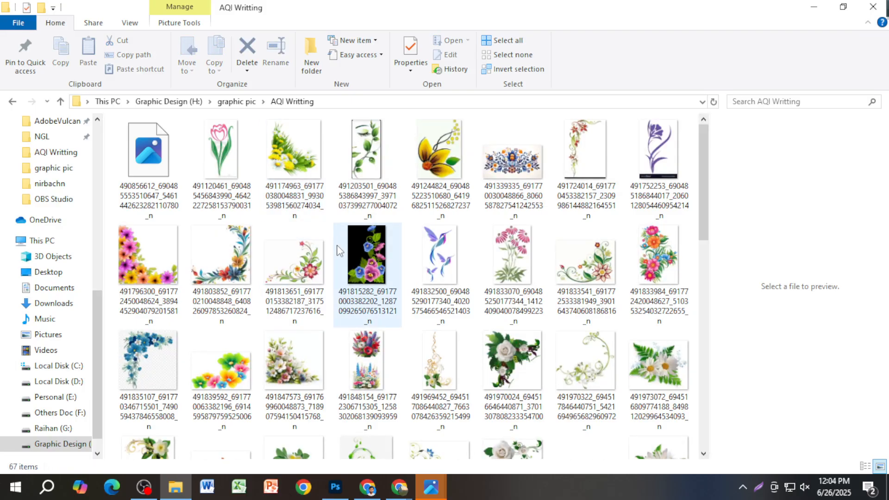
pyautogui.hotkey('alt', 'Left')
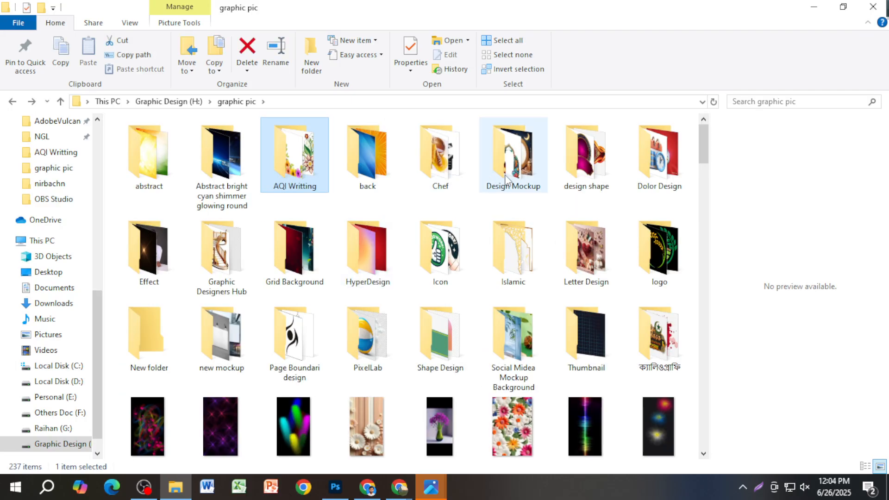
pyautogui.doubleClick(579, 173)
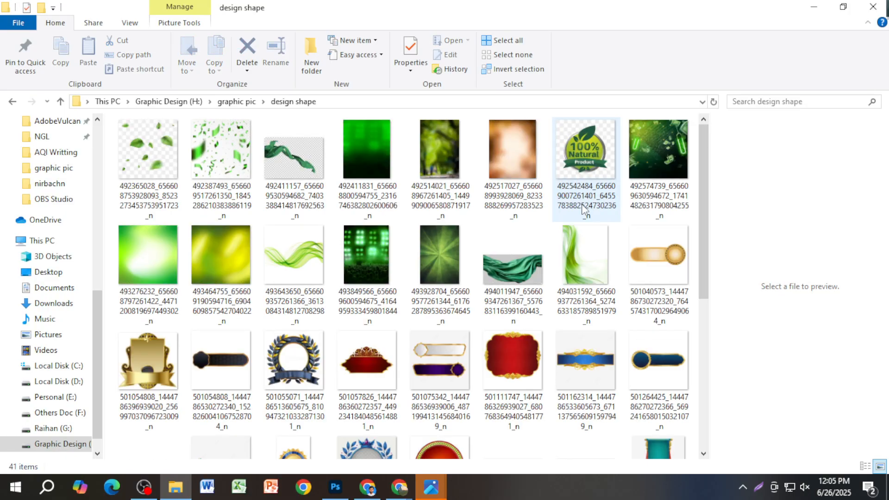
pyautogui.hotkey('alt', 'Left')
# Step: Find and select the flower bouquet image with the red ribbon, 482206730, among the loose images in the graphic pic folder
pyautogui.scroll(-3, 351, 296)
pyautogui.click(350, 296)
pyautogui.scroll(-3, 350, 296)
pyautogui.click(348, 294)
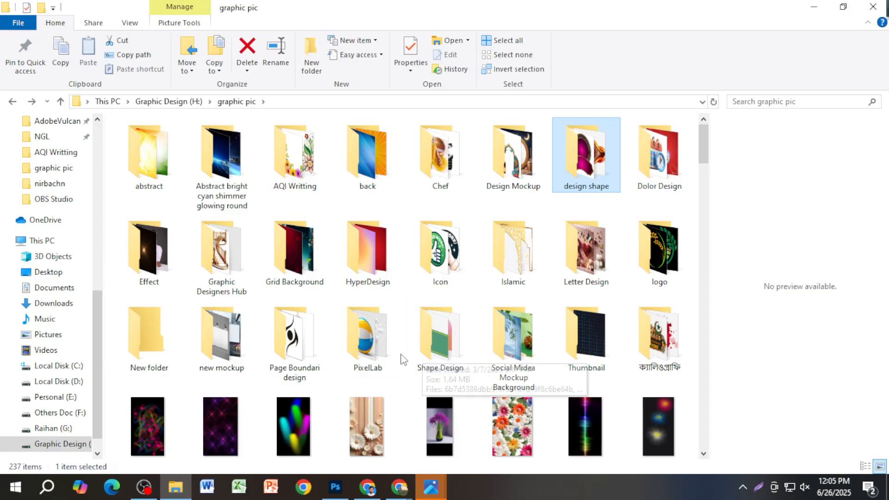
pyautogui.scroll(-5, 340, 365)
pyautogui.scroll(-3, 348, 358)
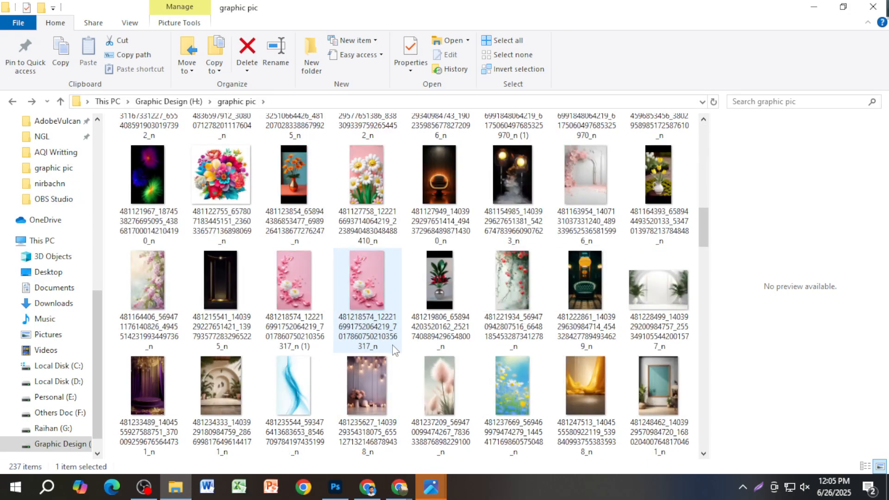
pyautogui.scroll(-5, 408, 364)
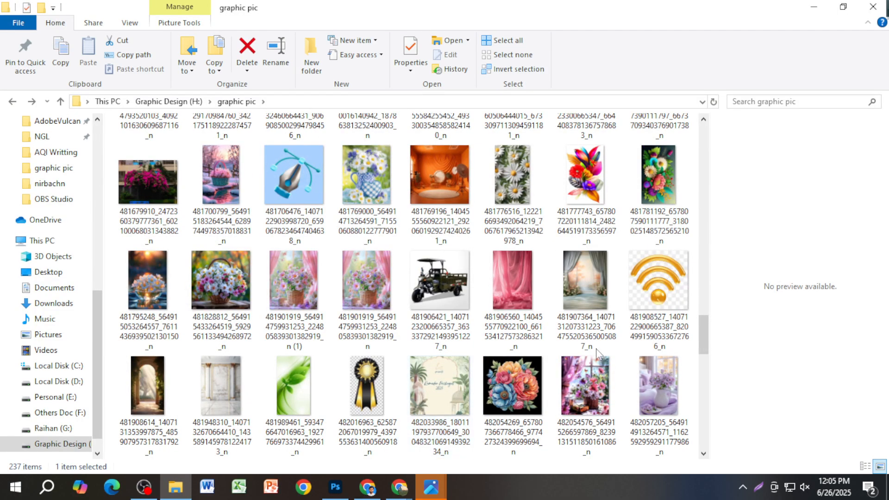
pyautogui.scroll(-5, 512, 286)
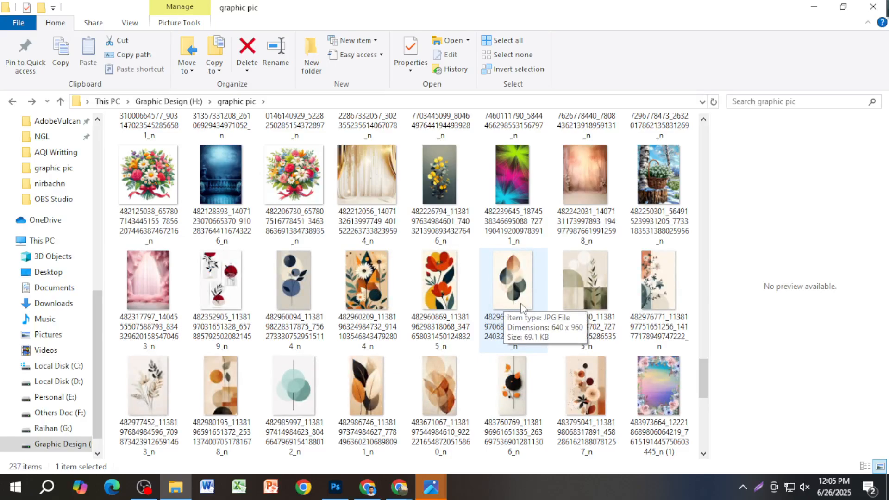
pyautogui.click(295, 187)
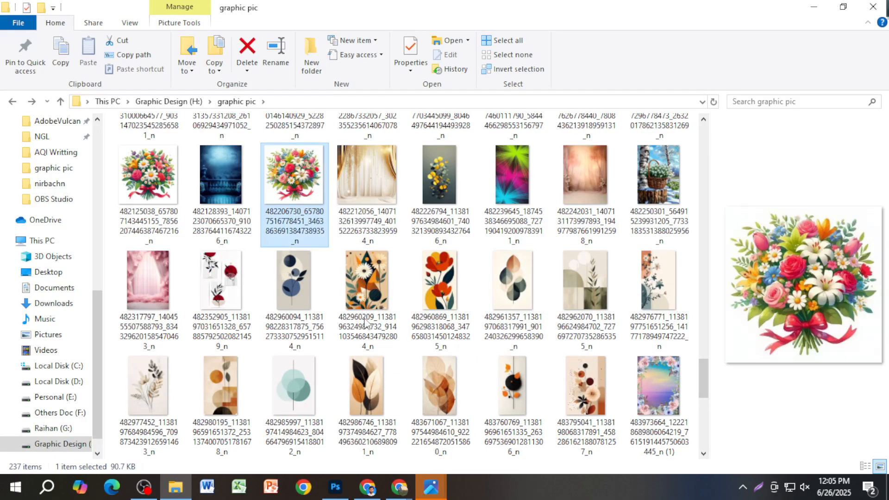
# Step: Copy the ribbon-tied bouquet image from the Photos viewer and close that viewer window
pyautogui.click(345, 496)
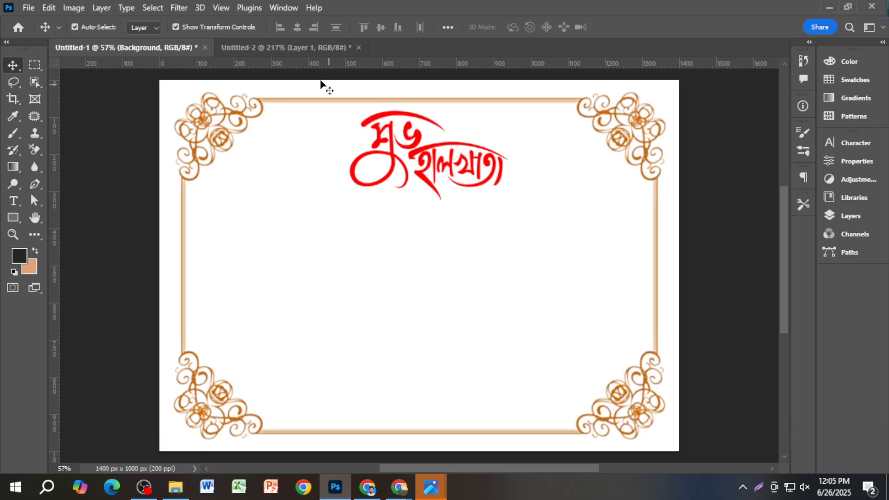
pyautogui.click(282, 47)
pyautogui.click(130, 47)
pyautogui.hotkey('alt', 'Tab')
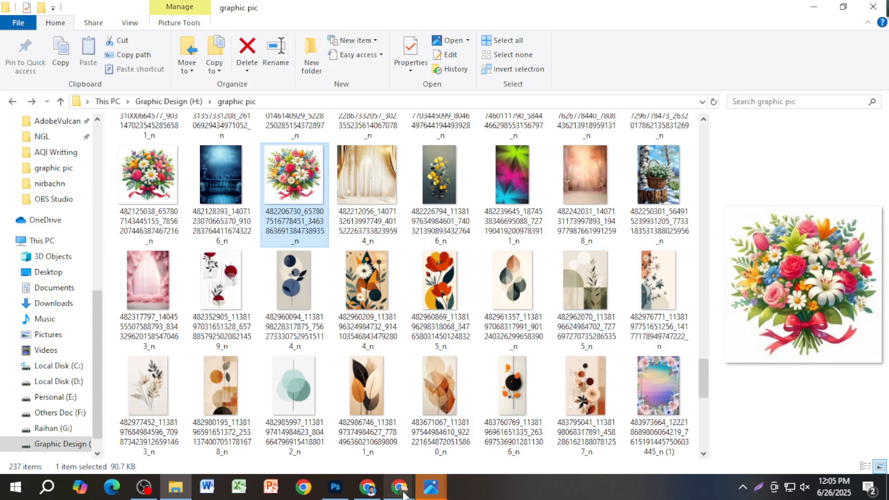
pyautogui.moveTo(430, 487)
pyautogui.click(560, 394)
pyautogui.rightClick(560, 394)
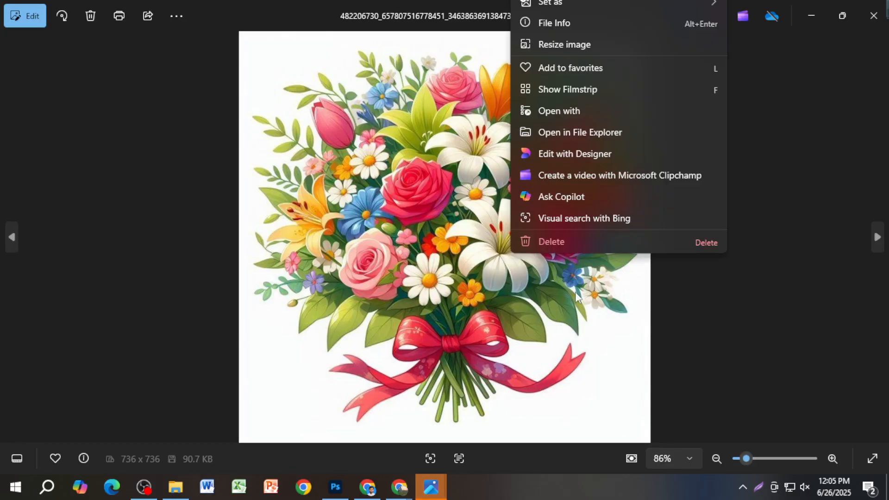
pyautogui.click(577, 59)
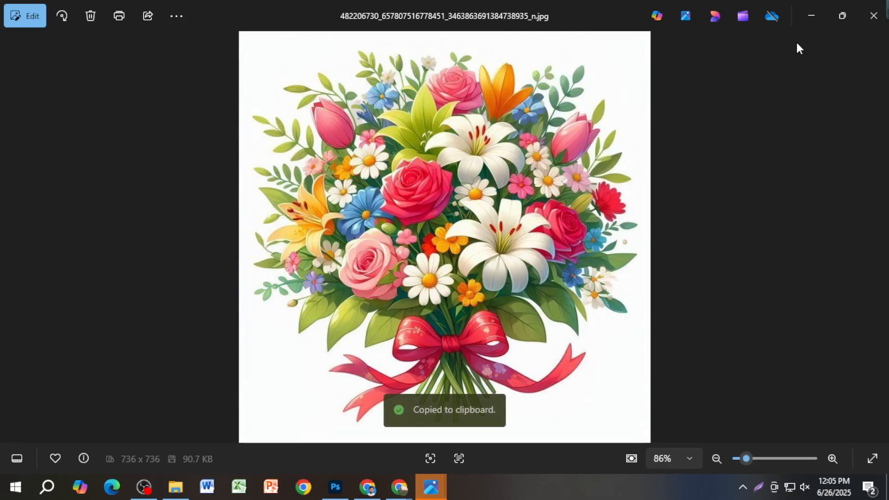
pyautogui.click(874, 15)
# Step: Check the remove.bg upload page in Chrome, and copy the magenta and orange flower image from its open Photos window
pyautogui.click(369, 484)
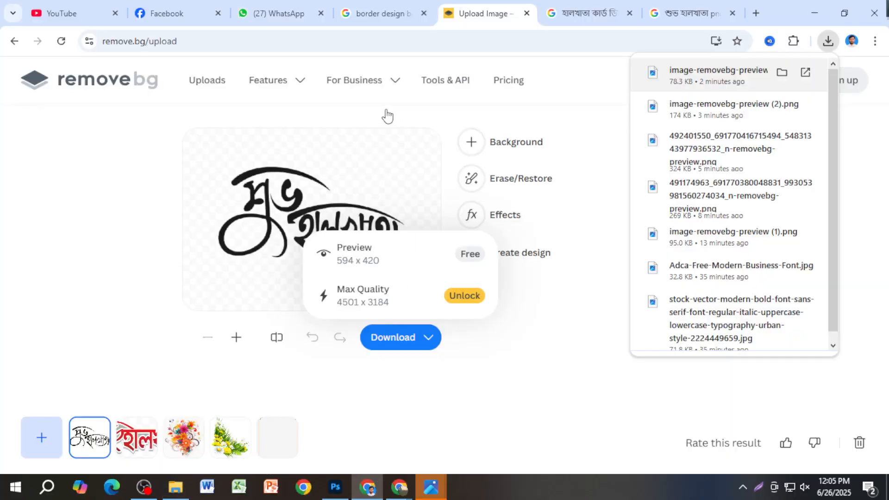
pyautogui.click(380, 194)
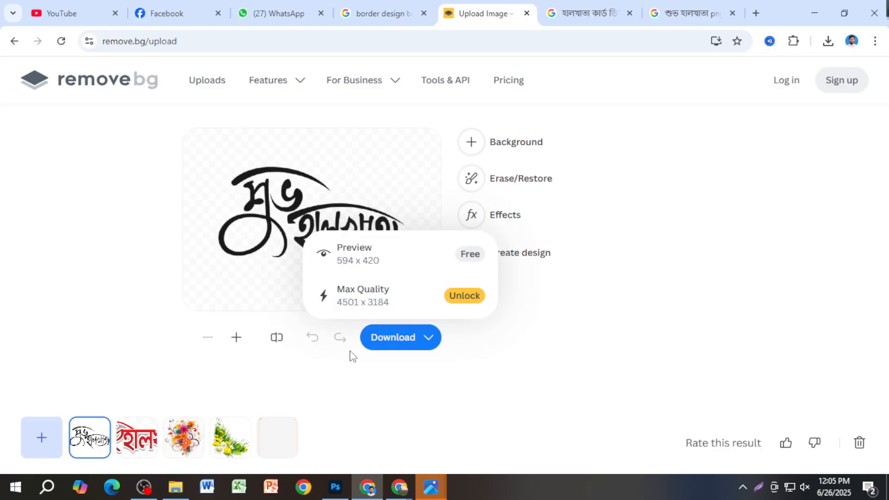
pyautogui.moveTo(431, 487)
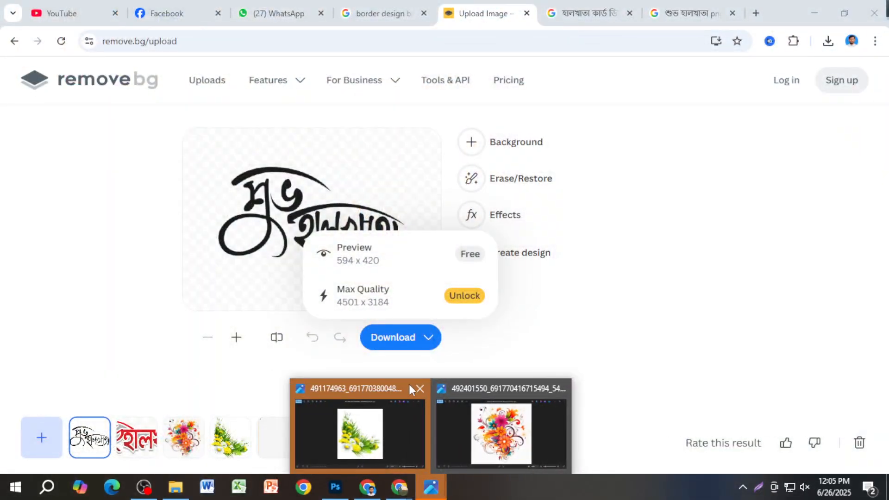
pyautogui.click(529, 433)
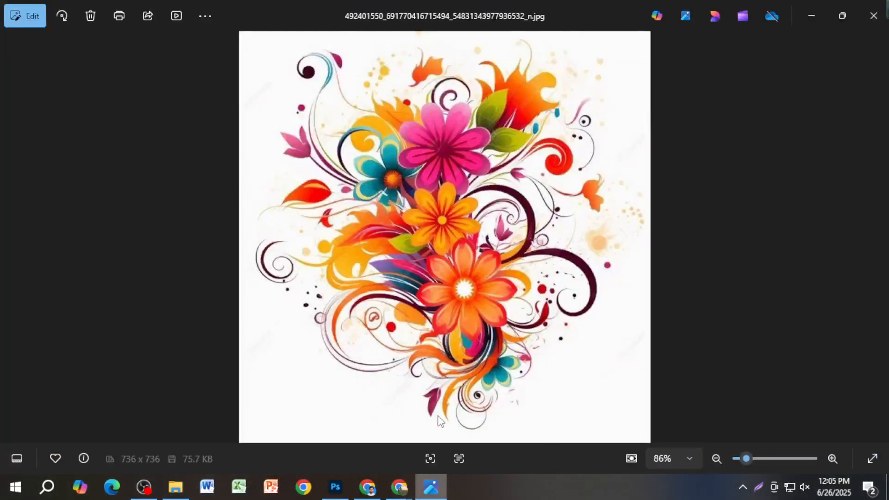
pyautogui.rightClick(463, 204)
pyautogui.click(540, 57)
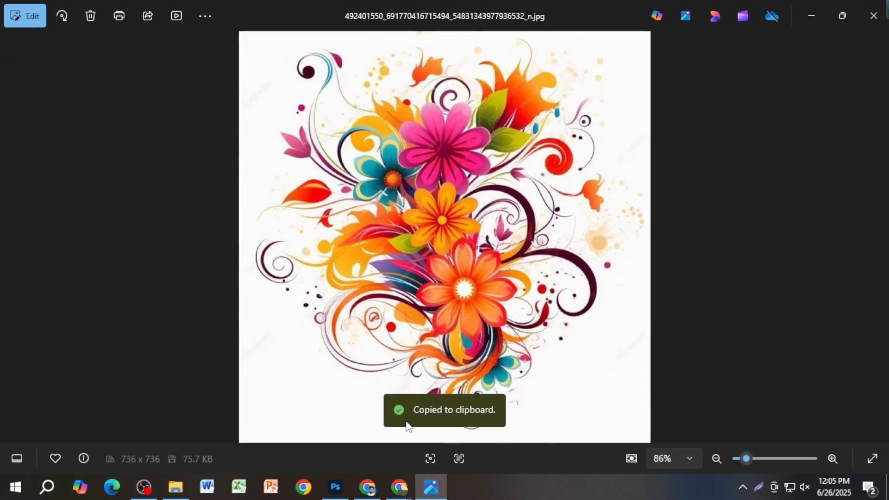
pyautogui.click(369, 491)
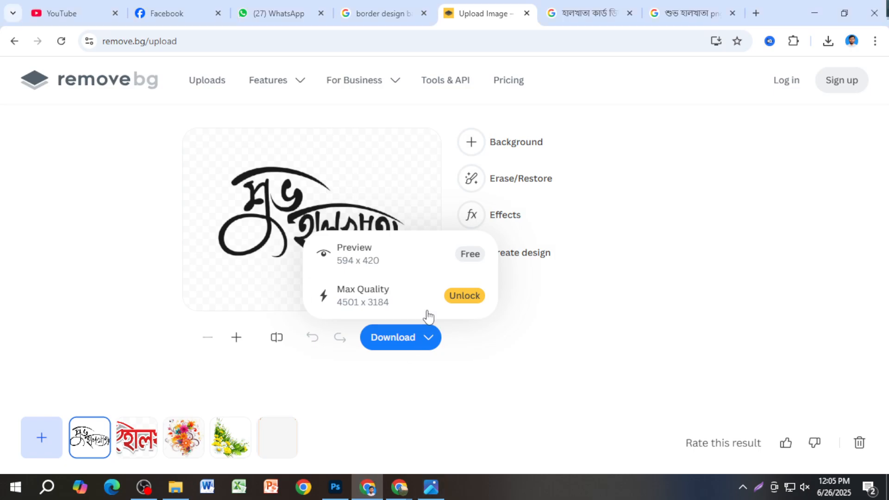
pyautogui.click(51, 444)
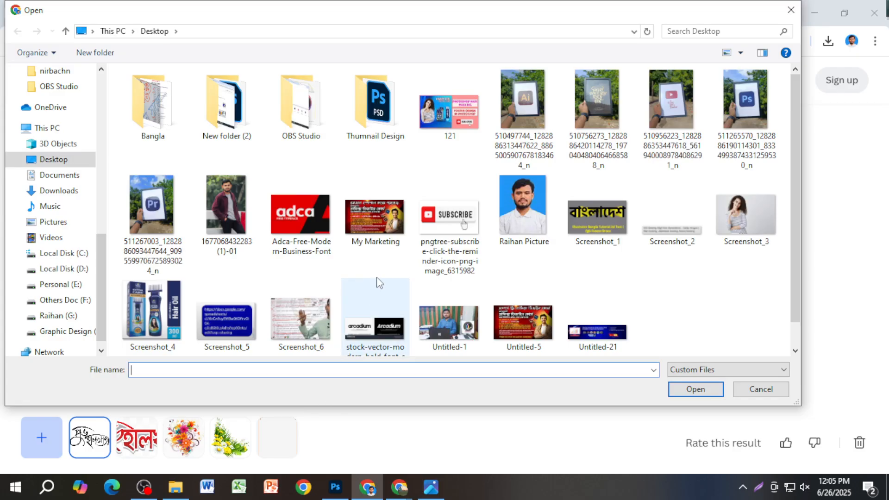
pyautogui.click(757, 394)
# Step: Copy the magenta and orange flower image from the Photos window and paste it into remove.bg to remove its background
pyautogui.click(431, 486)
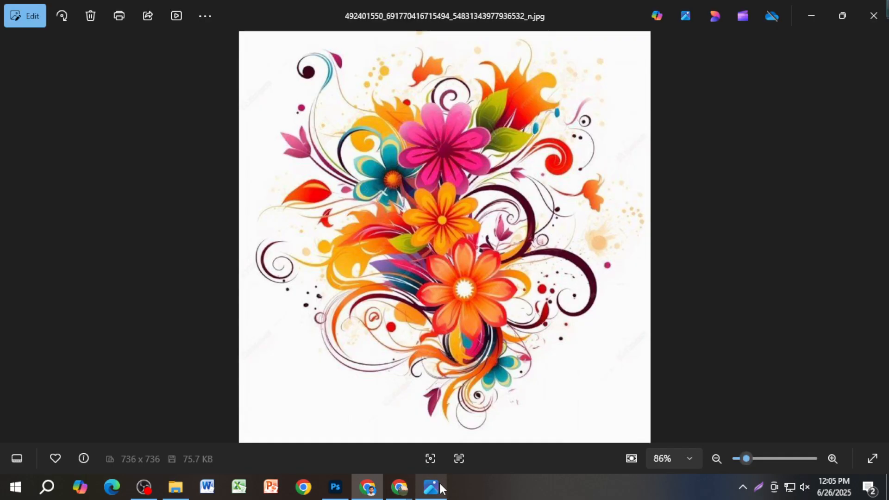
pyautogui.rightClick(438, 321)
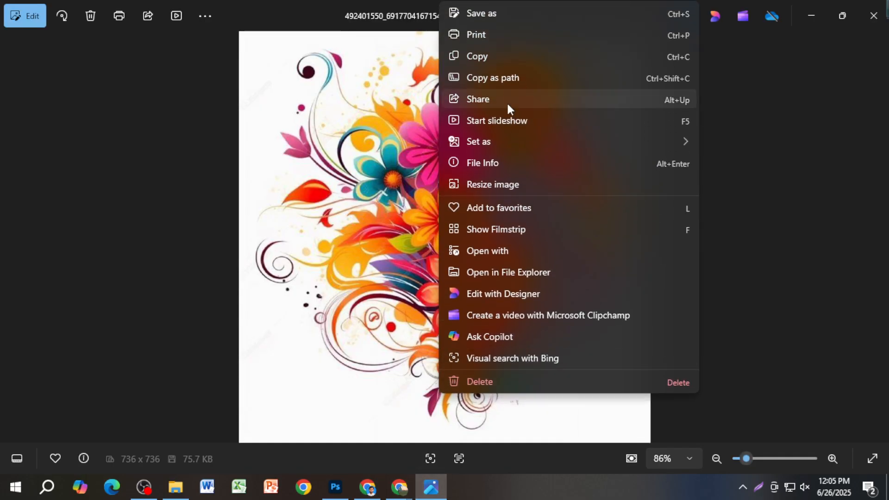
pyautogui.click(507, 62)
pyautogui.click(375, 486)
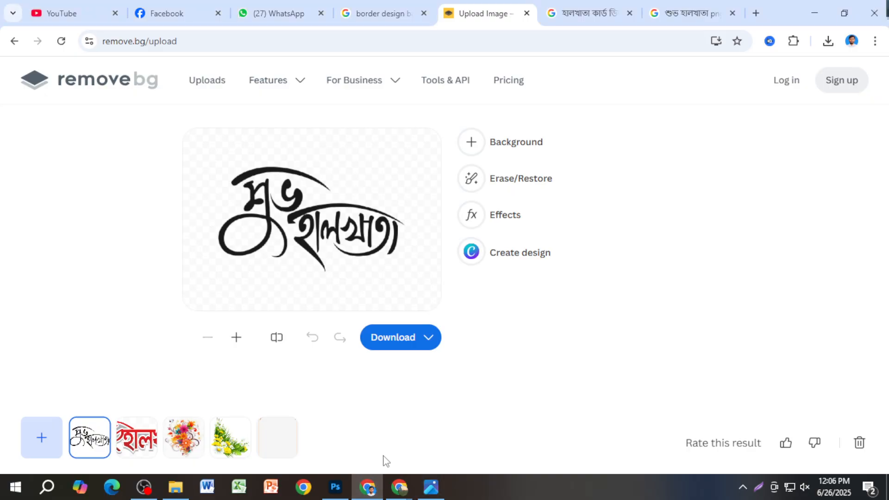
pyautogui.hotkey('ctrl', 'v')
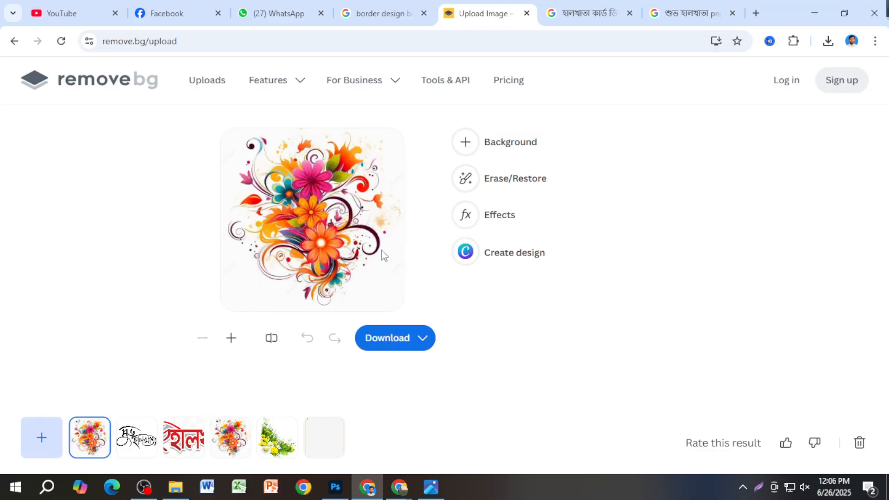
# Step: Download the free 500 x 500 preview of the cut-out flower and place it on the Untitled-1 card in Photoshop
pyautogui.click(374, 347)
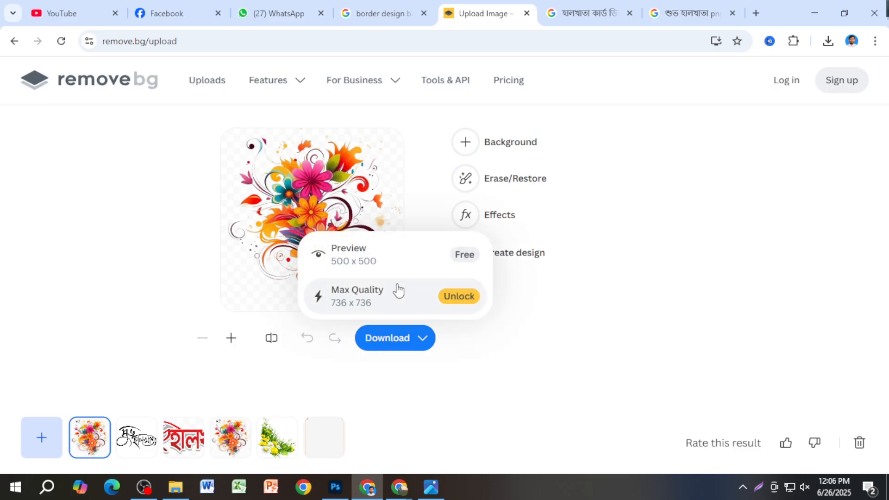
pyautogui.click(393, 260)
pyautogui.click(828, 40)
pyautogui.moveTo(686, 81); pyautogui.dragTo(345, 363)
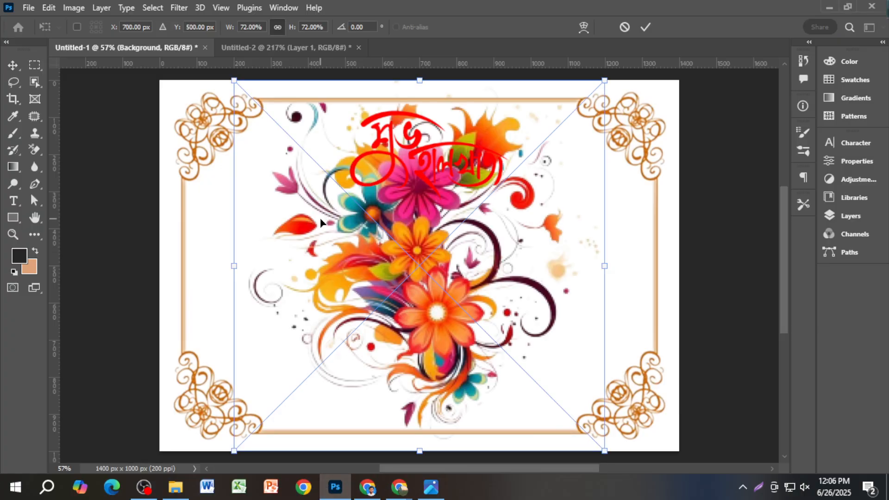
pyautogui.press('Return')
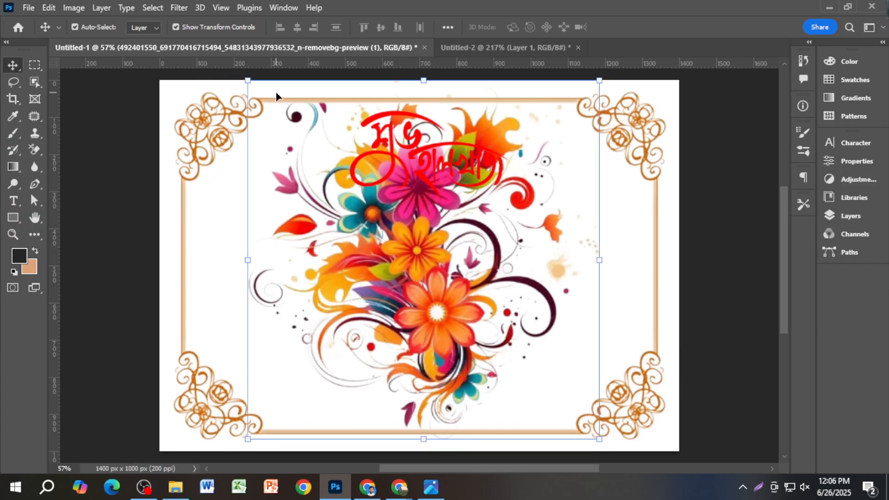
# Step: Scale the placed flower to about 24%, position it beside the card's upper-left corner ornament, and shrink it slightly more
pyautogui.moveTo(244, 83); pyautogui.dragTo(312, 190)
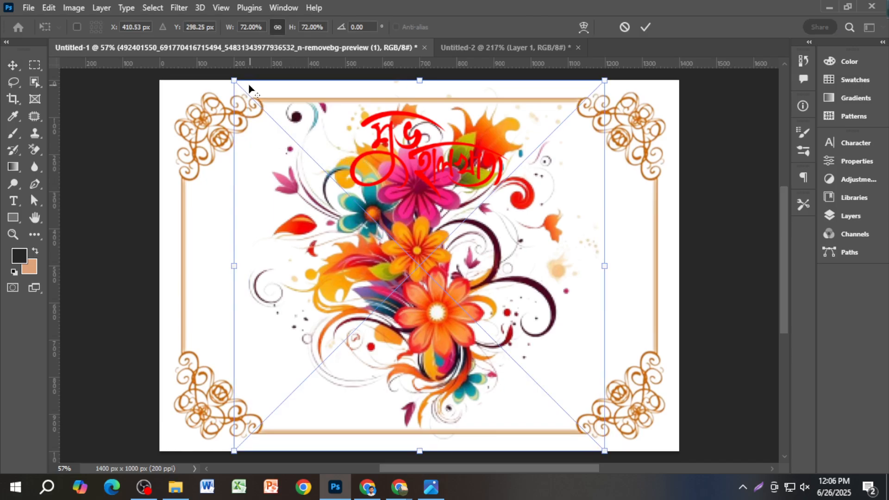
pyautogui.moveTo(235, 83); pyautogui.dragTo(299, 156)
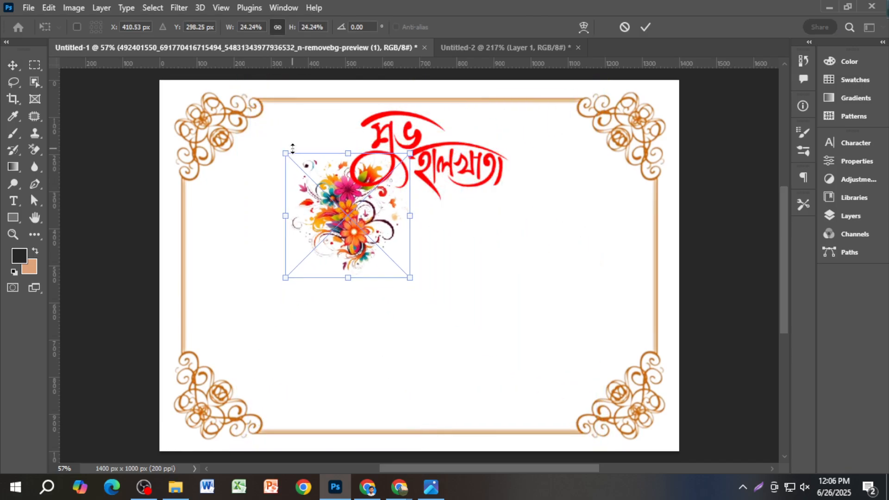
pyautogui.press('Return')
pyautogui.moveTo(353, 216); pyautogui.dragTo(278, 175)
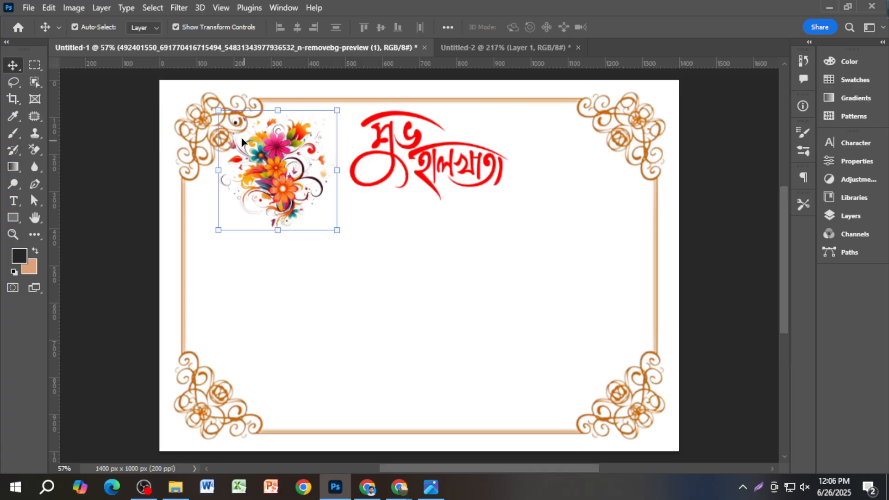
pyautogui.moveTo(221, 108); pyautogui.dragTo(231, 123)
# Step: Duplicate the flower to the opposite side of the শুভ হালখাতা title, and shift the title slightly left and down
pyautogui.moveTo(282, 199); pyautogui.dragTo(574, 187)
pyautogui.press('Return')
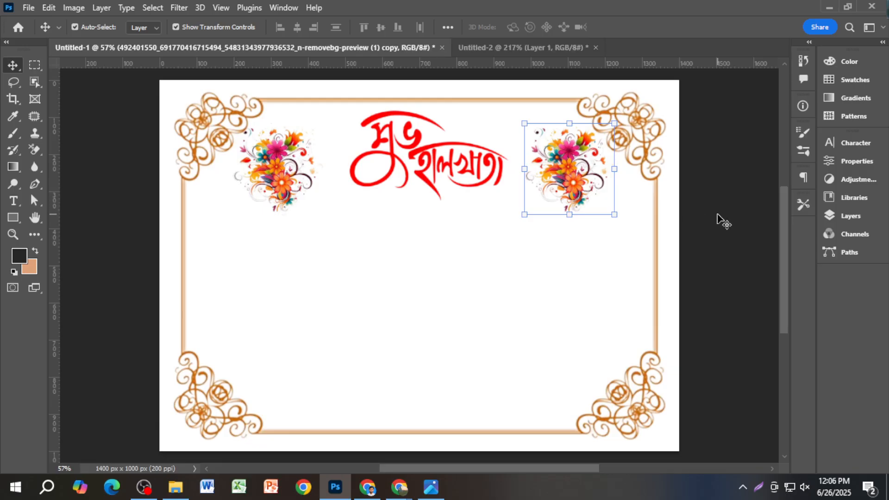
pyautogui.click(720, 218)
pyautogui.moveTo(453, 168); pyautogui.dragTo(447, 168)
pyautogui.click(134, 192)
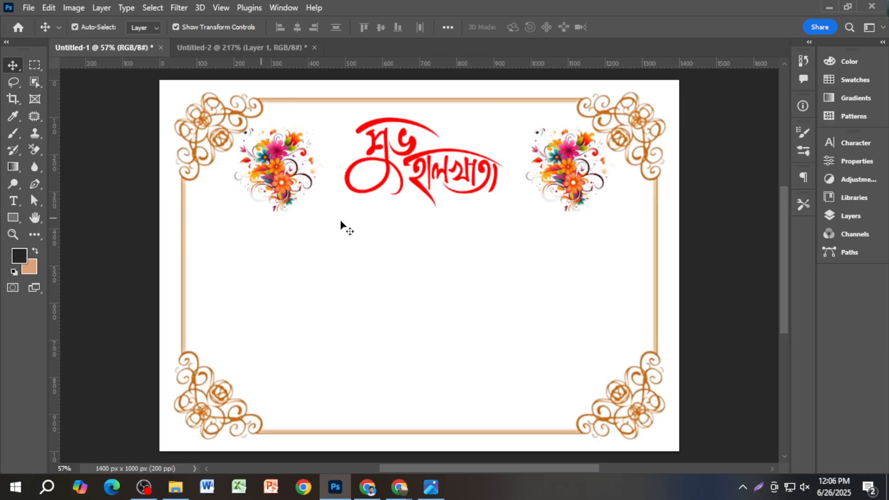
# Step: Check the reference card in Untitled-2, and add a placeholder text layer to the middle of the Untitled-1 card
pyautogui.click(296, 48)
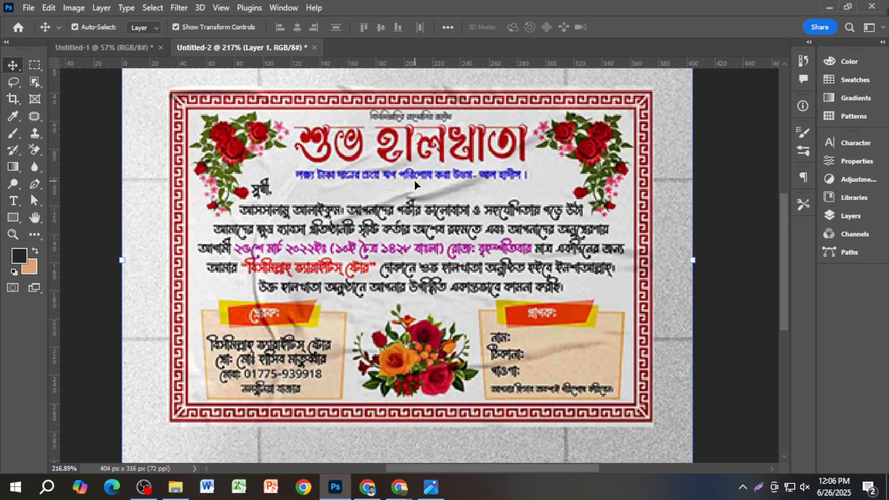
pyautogui.click(104, 48)
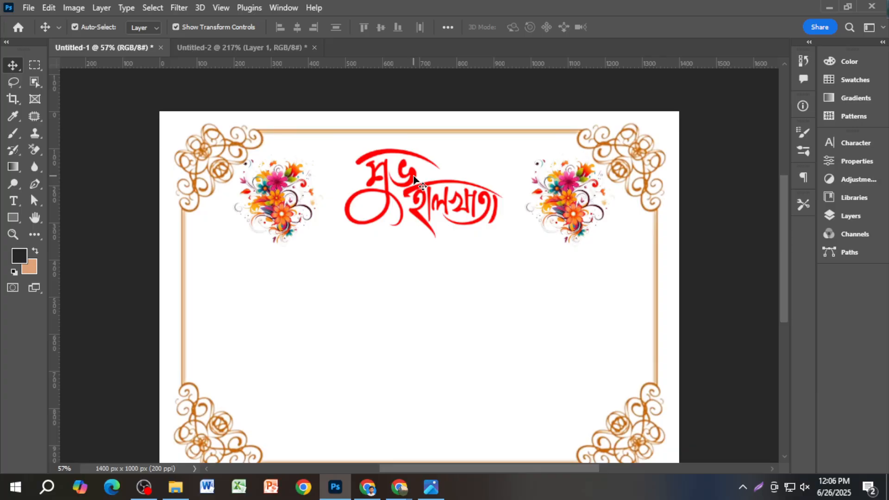
pyautogui.press('t')
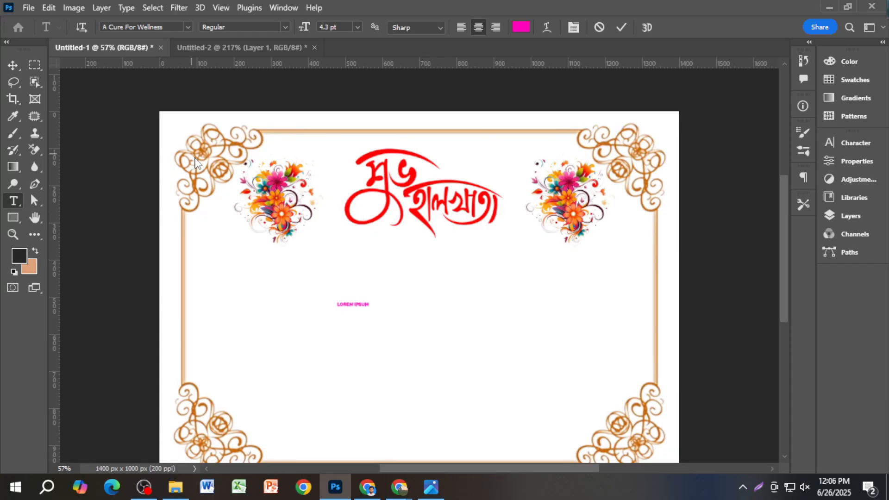
pyautogui.click(14, 67)
pyautogui.scroll(3, 371, 312)
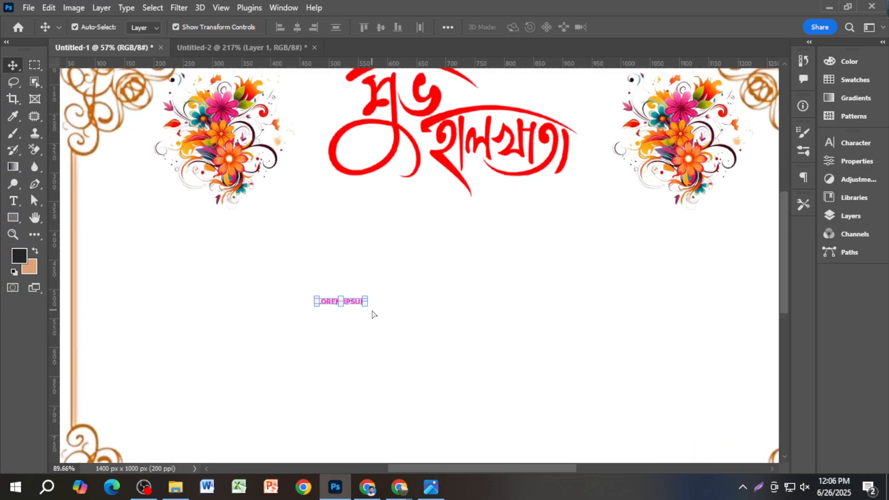
# Step: Set the placeholder text's font to SutonnyMJ and its size to 20 pt
pyautogui.click(856, 143)
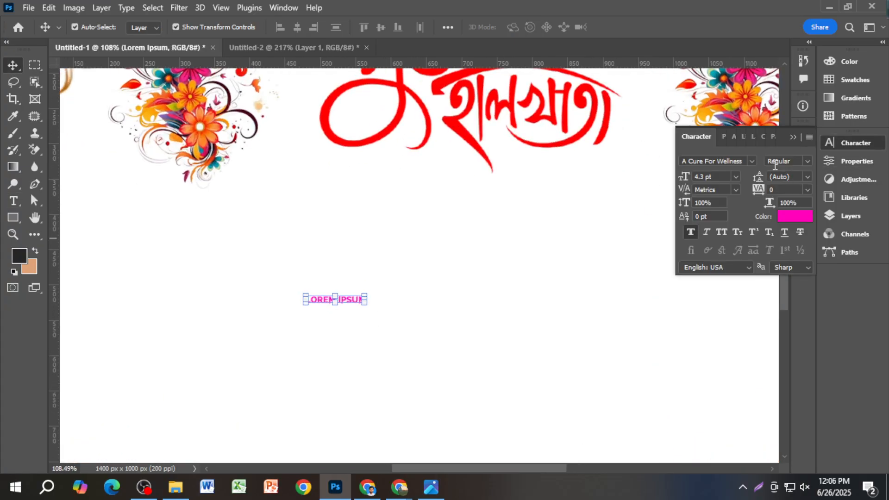
pyautogui.click(752, 161)
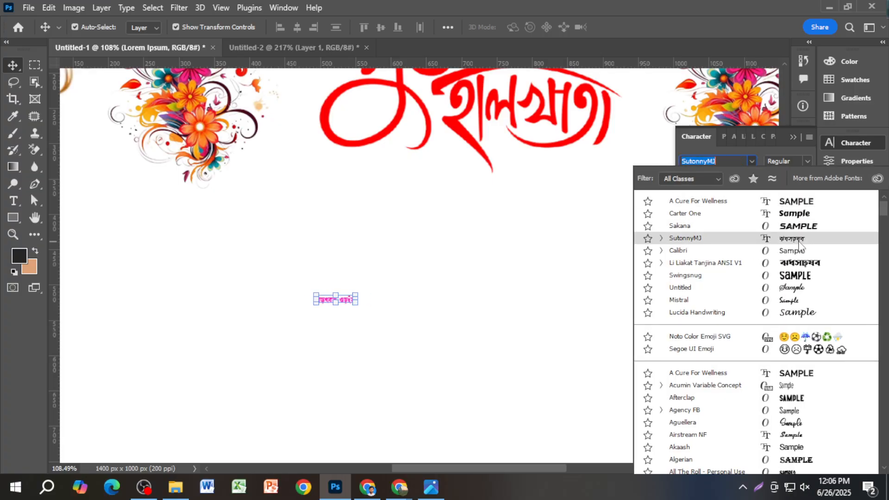
pyautogui.click(799, 240)
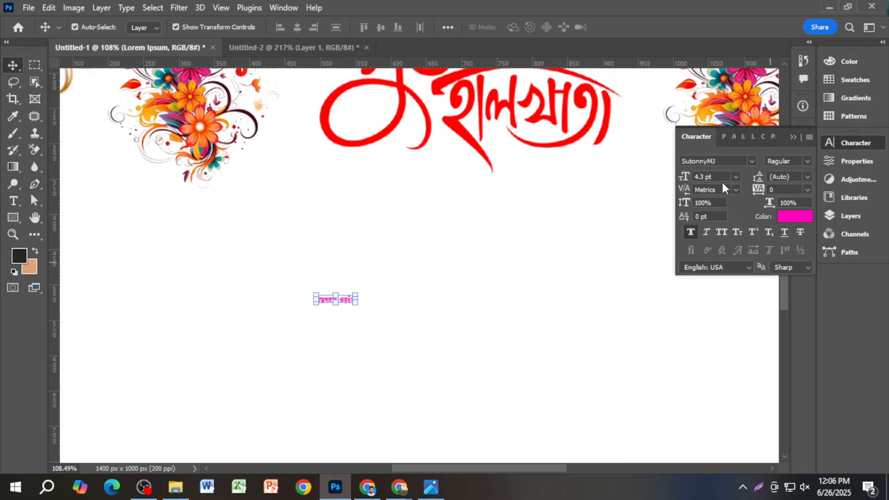
pyautogui.click(684, 176)
pyautogui.write('20')
pyautogui.press('Return')
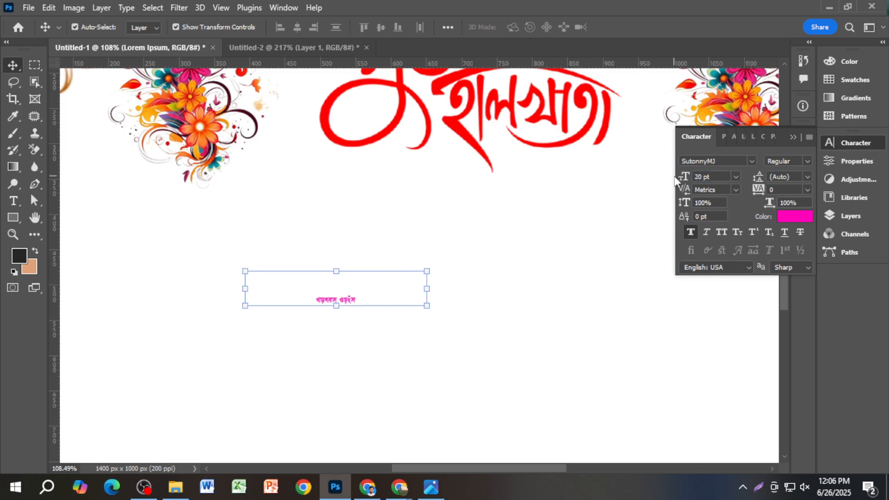
# Step: Replace the placeholder text with the Bangla line বিসমিল্লাহির রাহমানির রাহিম
pyautogui.doubleClick(391, 292)
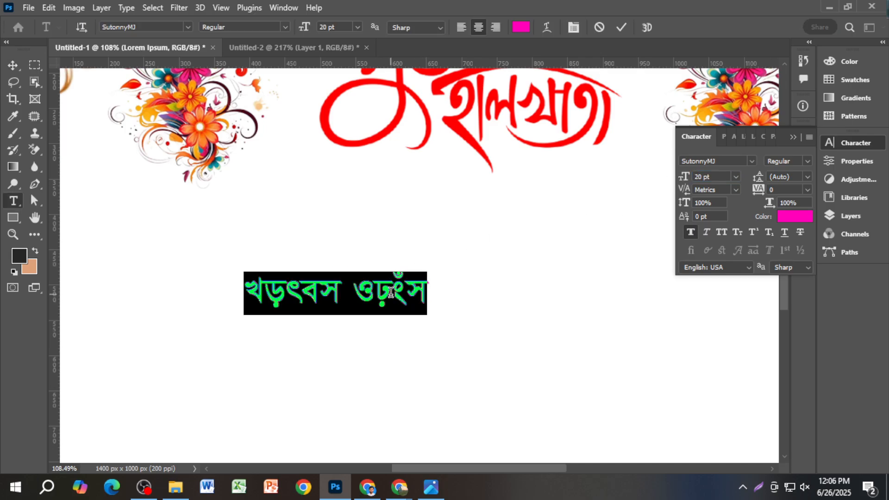
pyautogui.write('wemwg')
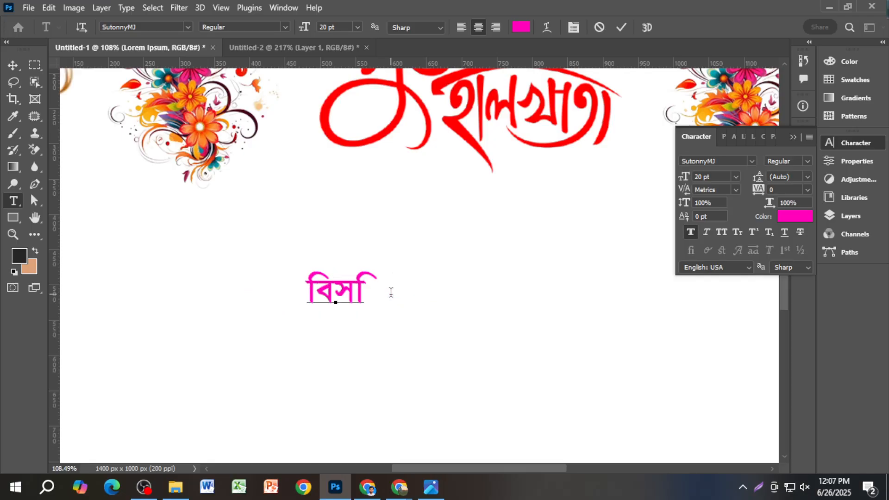
pyautogui.write('jøvwni ivn')
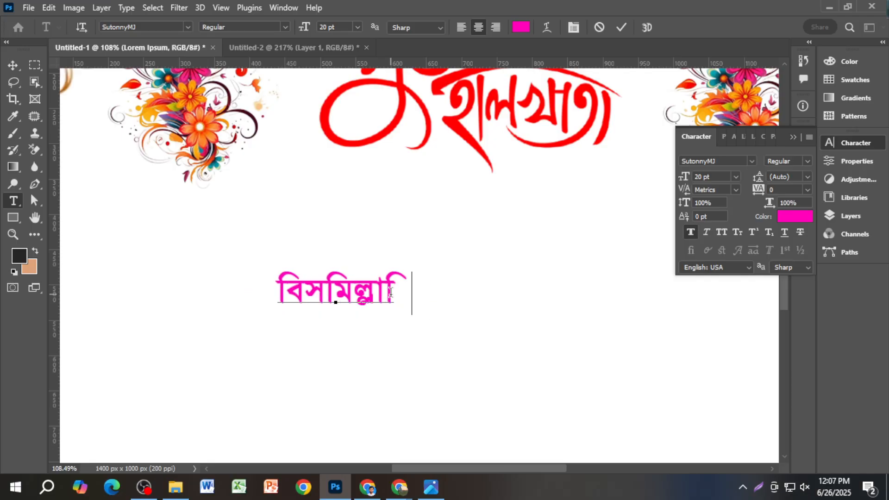
pyautogui.write('gvwbi ivwng')
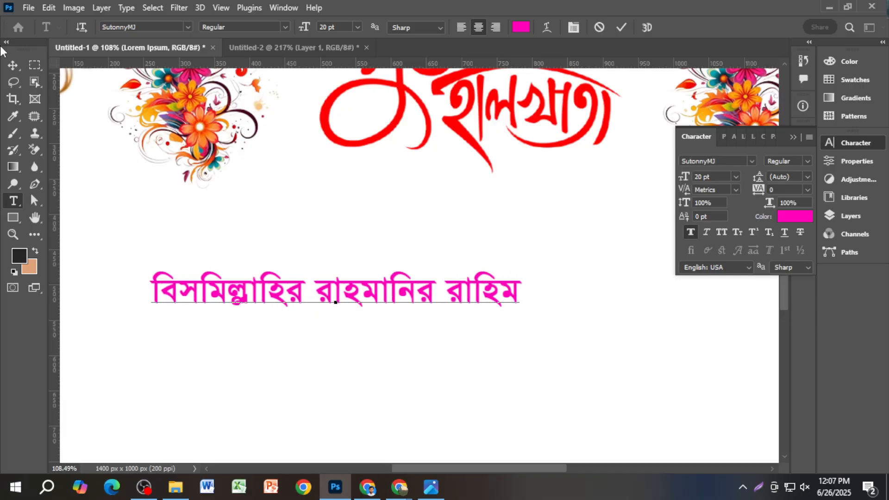
pyautogui.click(12, 65)
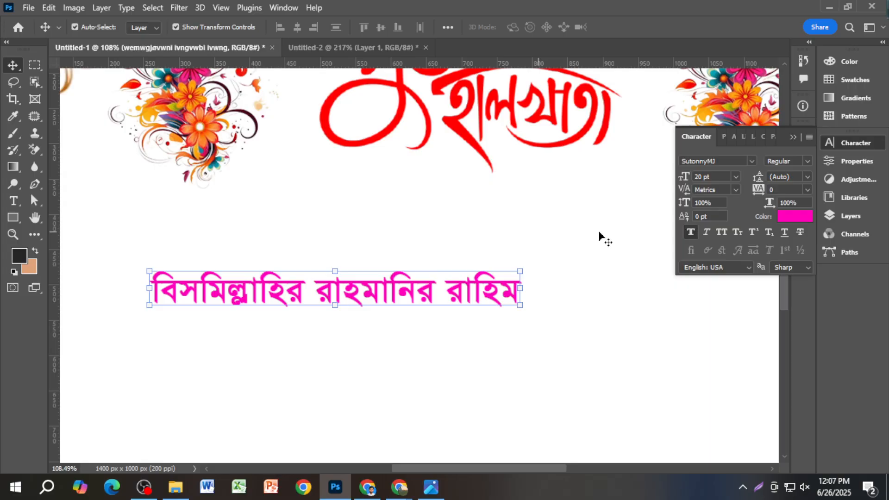
# Step: Set the বিসমিল্লাহির রাহমানির রাহিম line to 15 pt and move it just above the title, below the top border
pyautogui.click(733, 177)
pyautogui.write('15')
pyautogui.press('Return')
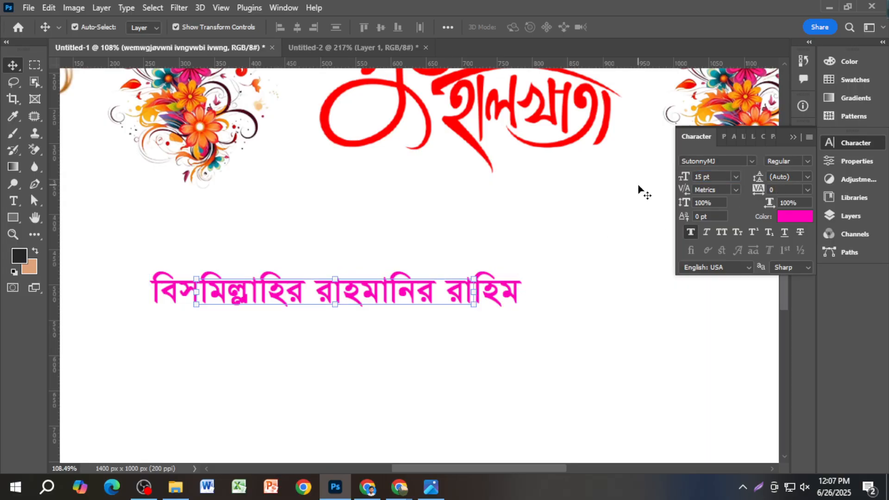
pyautogui.scroll(-2, 635, 255)
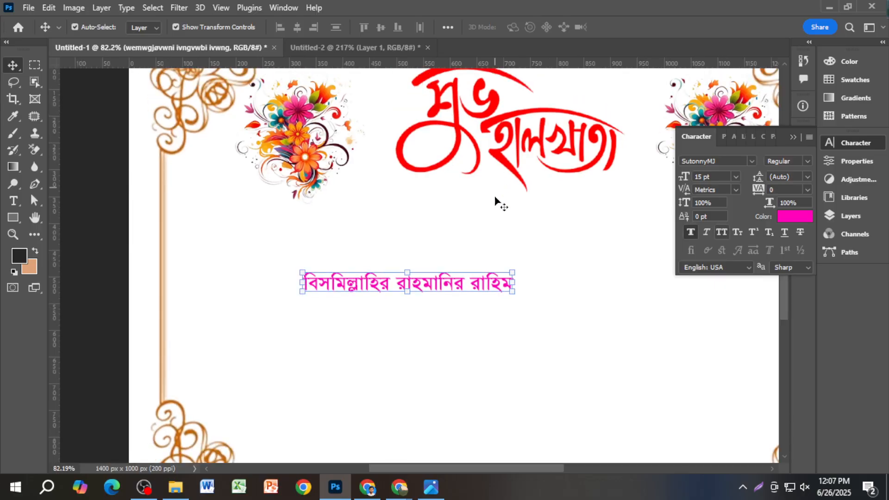
pyautogui.scroll(-2, 494, 232)
pyautogui.moveTo(493, 272); pyautogui.dragTo(571, 99)
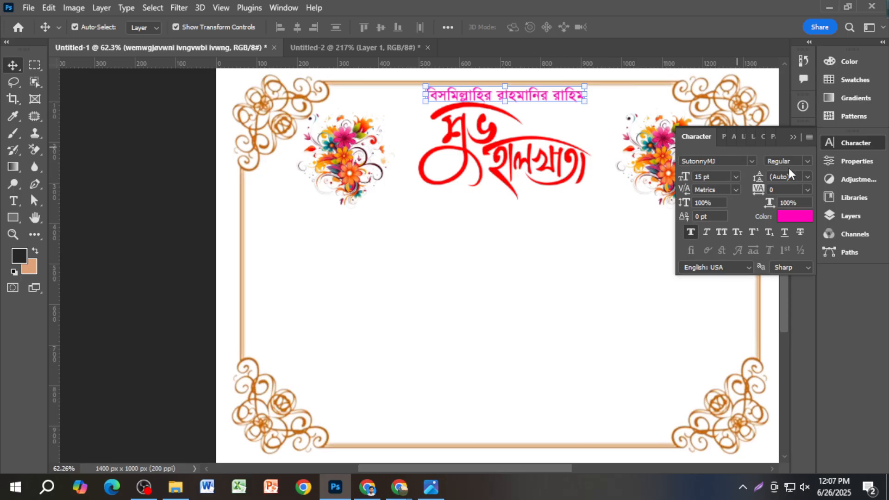
# Step: Centre the বিসমিল্লাহির রাহমানির রাহিম text layer horizontally against the Background layer
pyautogui.click(851, 216)
pyautogui.click(750, 354)
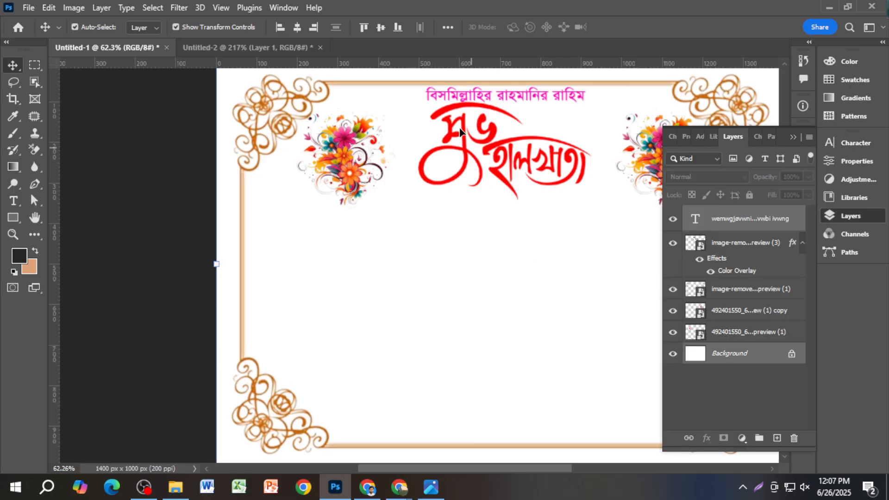
pyautogui.click(297, 27)
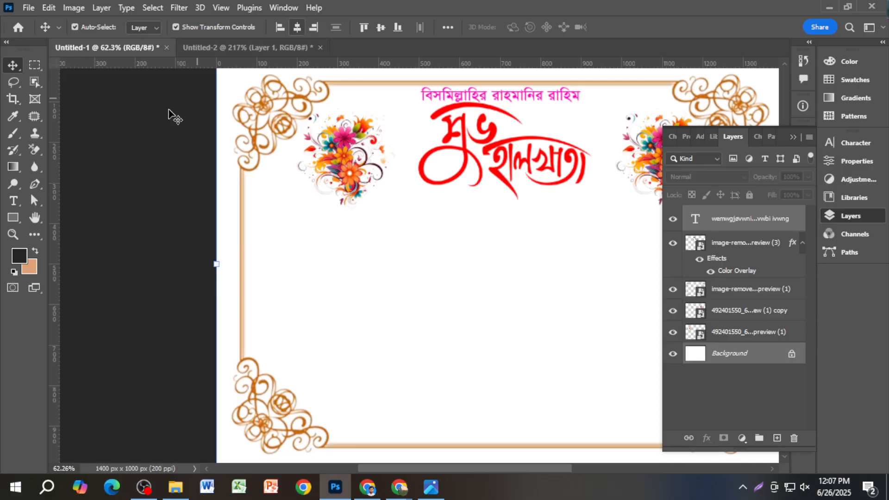
# Step: Reduce the font size of the বিসমিল্লাহির রাহমানির রাহিম line to 11 pt
pyautogui.scroll(3, 548, 103)
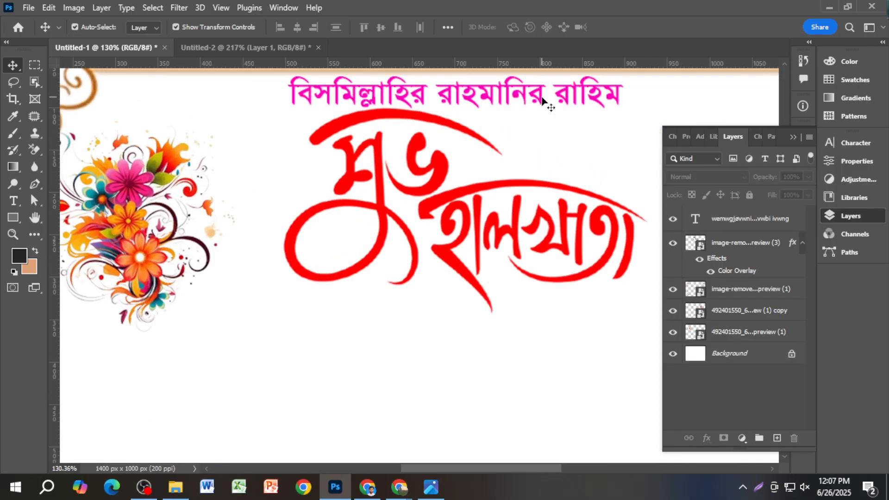
pyautogui.click(547, 103)
pyautogui.click(855, 143)
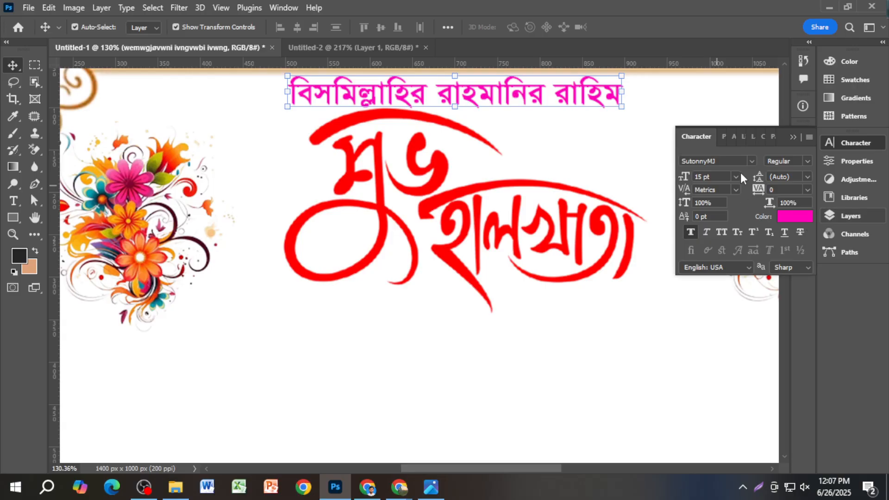
pyautogui.click(704, 176)
pyautogui.write('11')
pyautogui.press('Return')
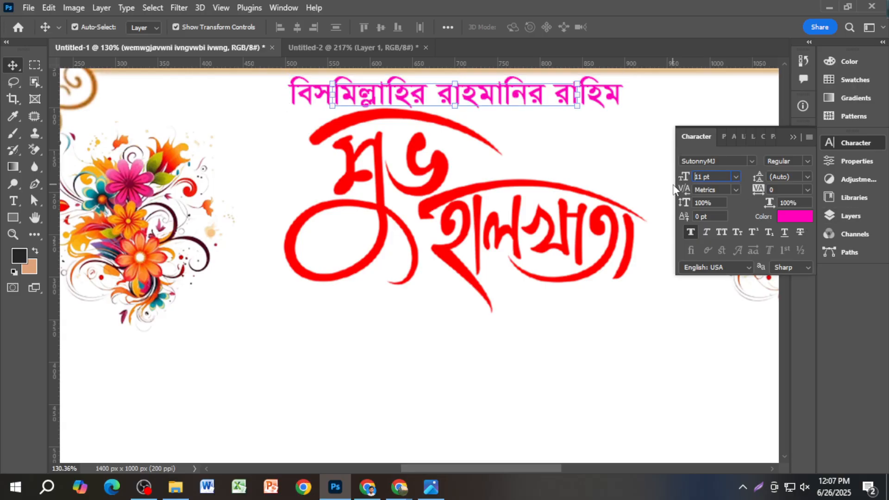
# Step: Change the বিসমিল্লাহির রাহমানির রাহিম line's font style to Italic and nudge it slightly up from the title
pyautogui.click(807, 162)
pyautogui.click(776, 175)
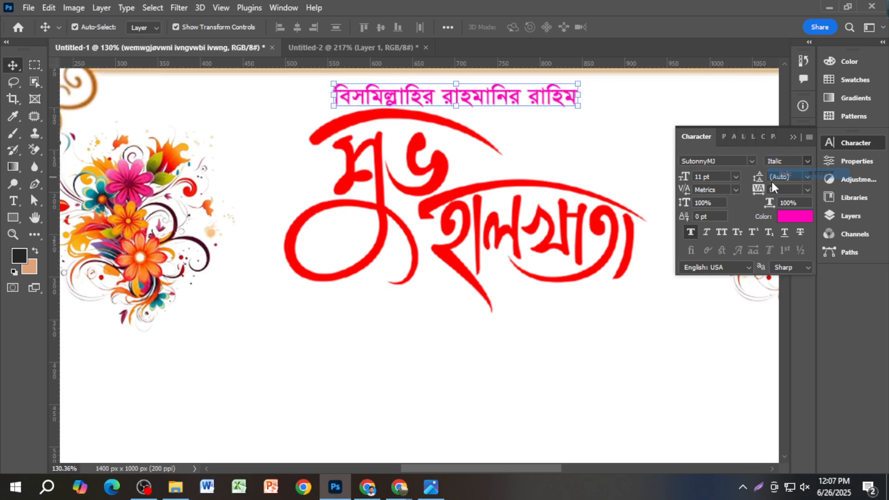
pyautogui.press('Up')
pyautogui.press('Up')
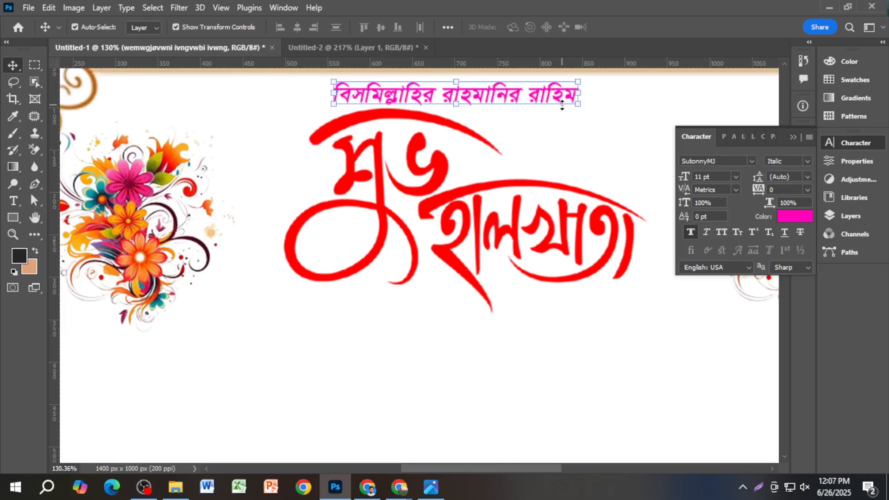
# Step: Nudge the শুভ হালখাতা title slightly down to widen the gap below the বিসমিল্লাহির রাহমানির রাহিম line
pyautogui.hotkey('ctrl', '0')
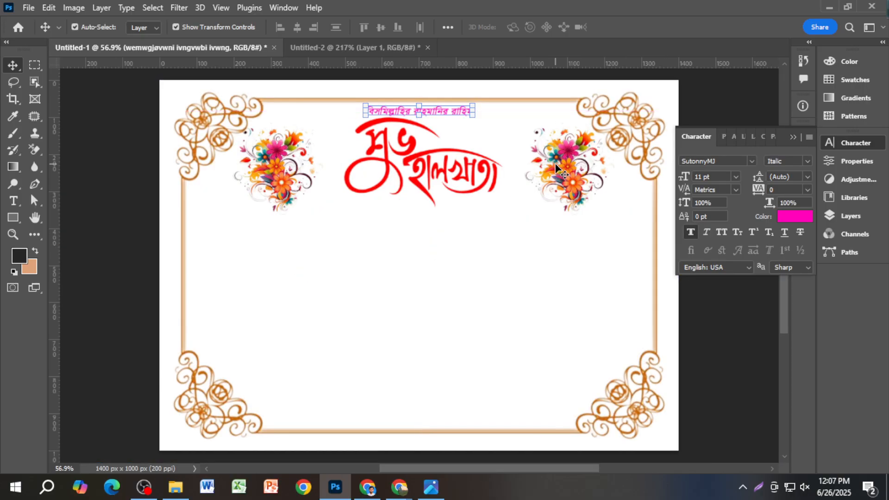
pyautogui.click(127, 169)
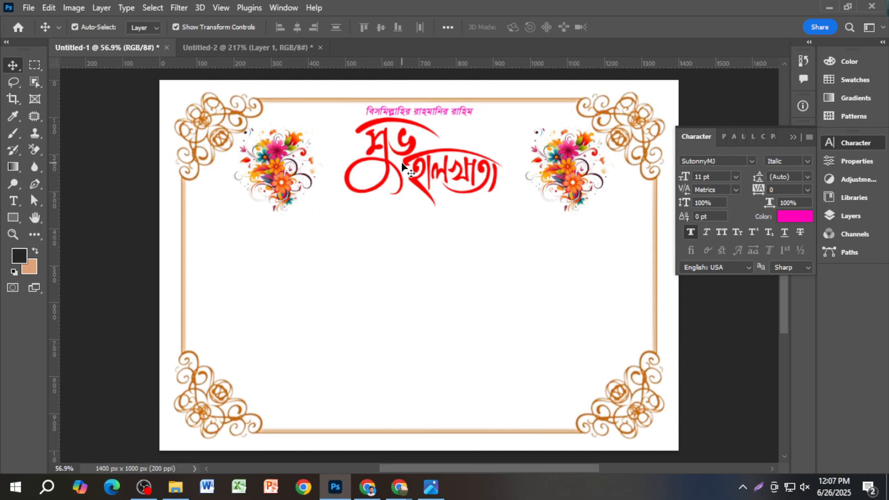
pyautogui.click(421, 165)
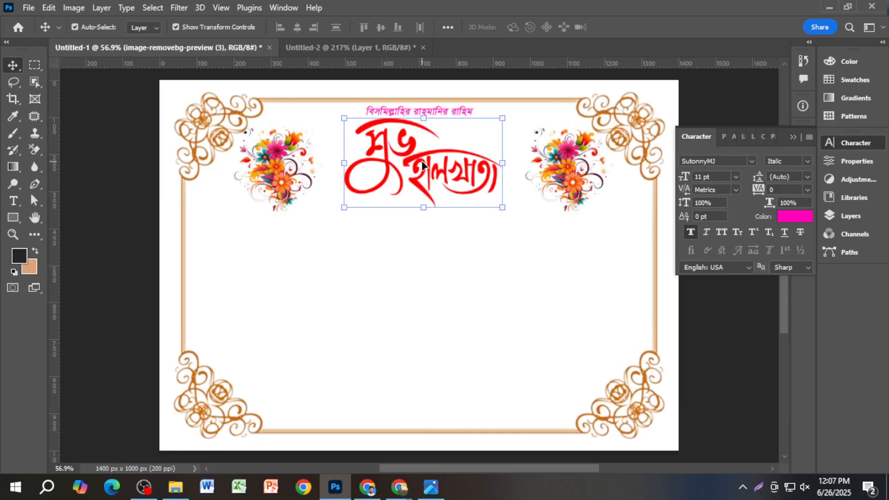
pyautogui.press('Down')
pyautogui.press('Down')
pyautogui.press('Down')
pyautogui.press('Down')
pyautogui.press('Down')
pyautogui.press('Down')
pyautogui.press('Down')
pyautogui.press('Down')
pyautogui.press('Down')
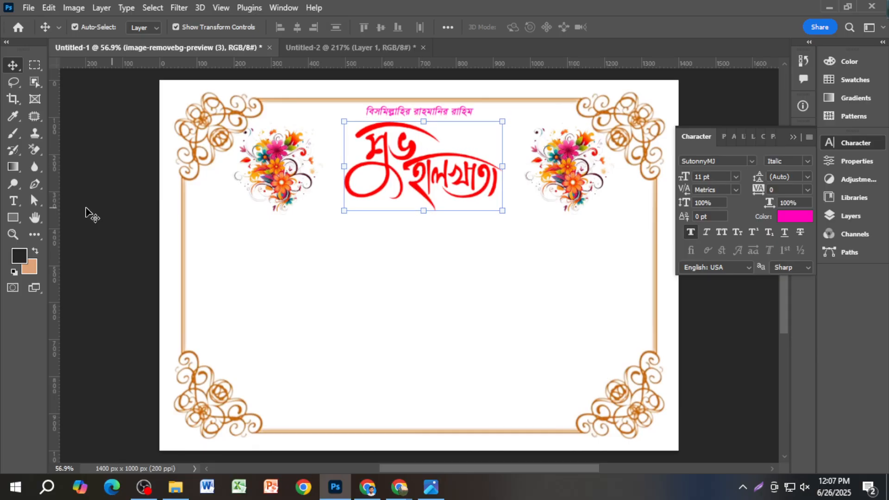
pyautogui.click(106, 213)
# Step: Check the line under the title on the reference card, and duplicate the বিসমিল্লাহির রাহমানির রাহিম text straight down below the শুভ হালখাতা title
pyautogui.click(259, 51)
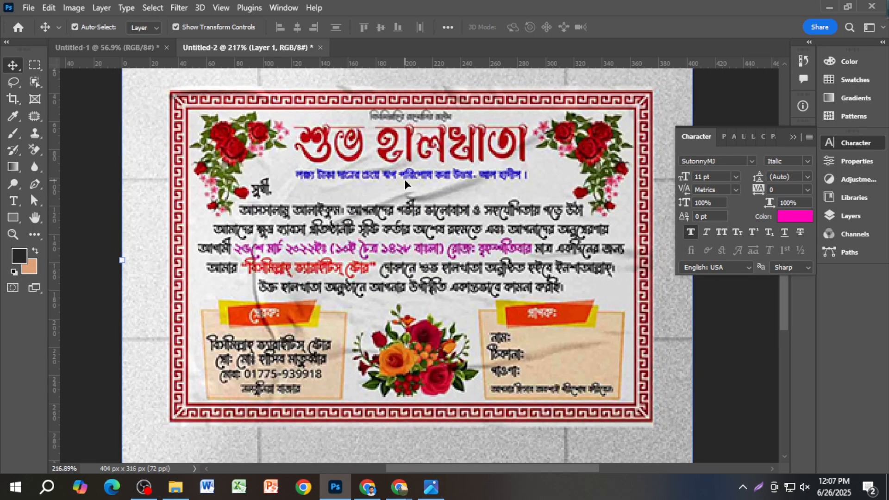
pyautogui.scroll(1, 404, 184)
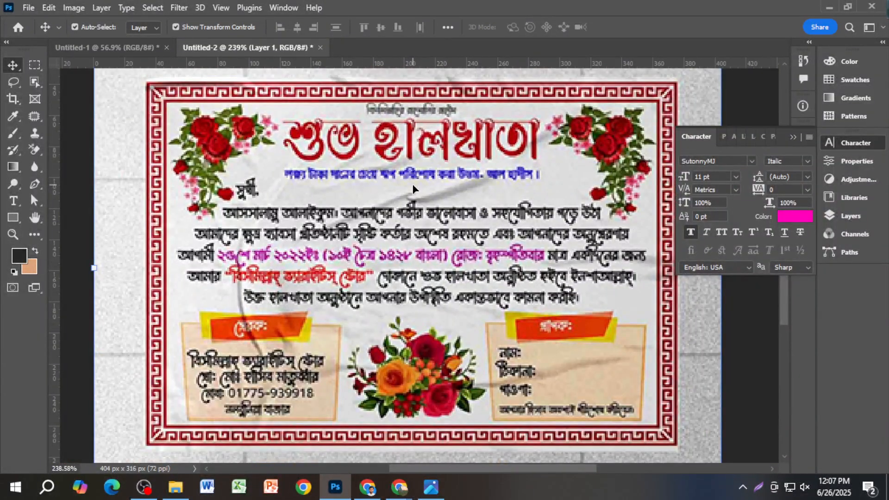
pyautogui.click(107, 47)
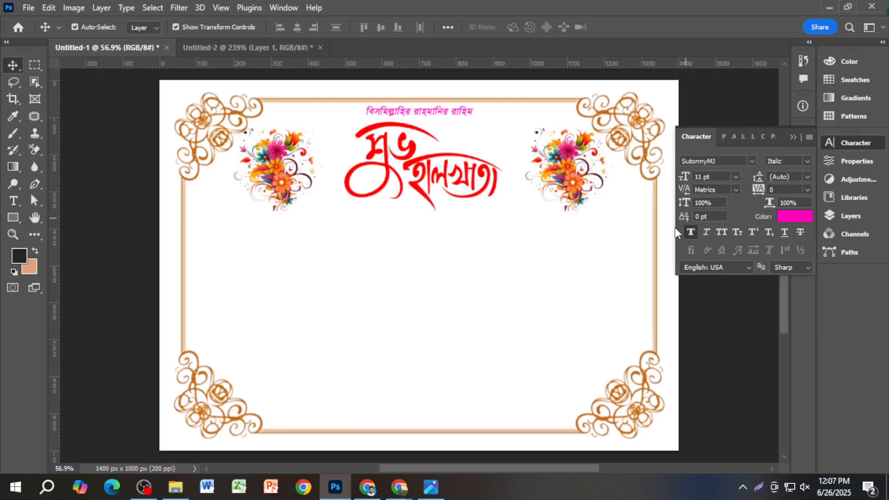
pyautogui.moveTo(472, 115); pyautogui.dragTo(455, 231)
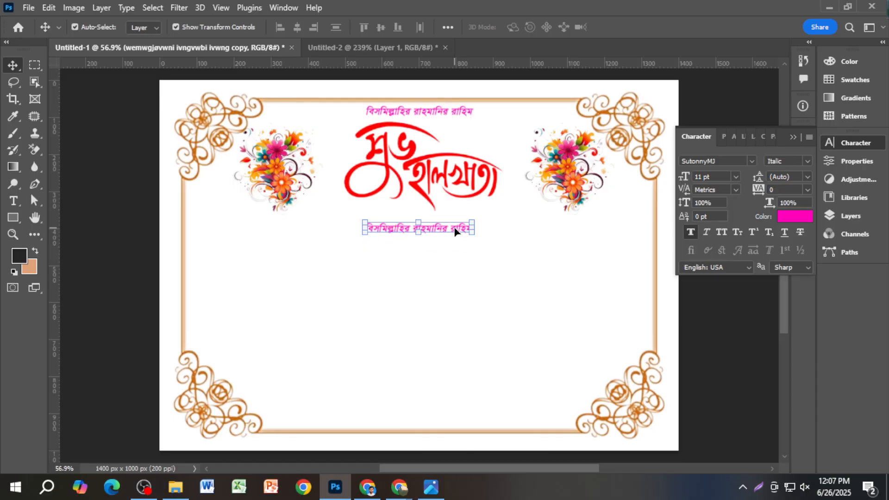
# Step: Replace the duplicated line's text with "লক্ষ টাকা দান করার থেকে ১ টাকা"
pyautogui.scroll(3, 455, 231)
pyautogui.doubleClick(456, 230)
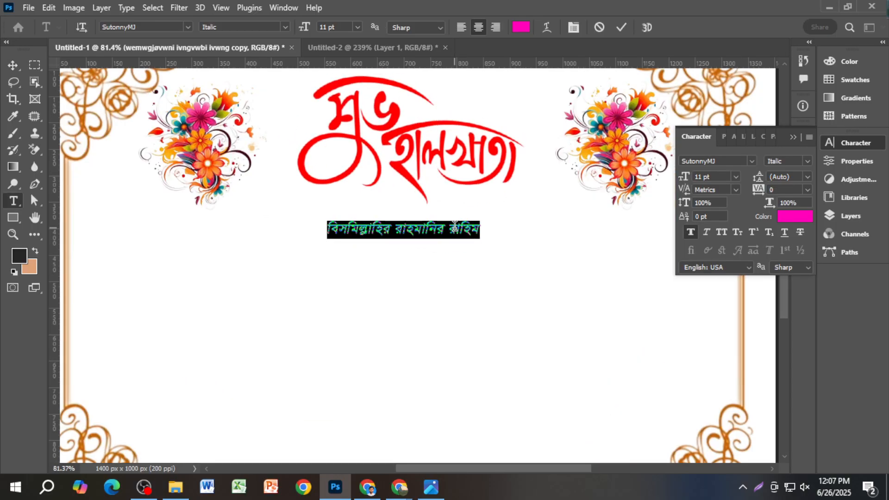
pyautogui.write('লক্ষ ট')
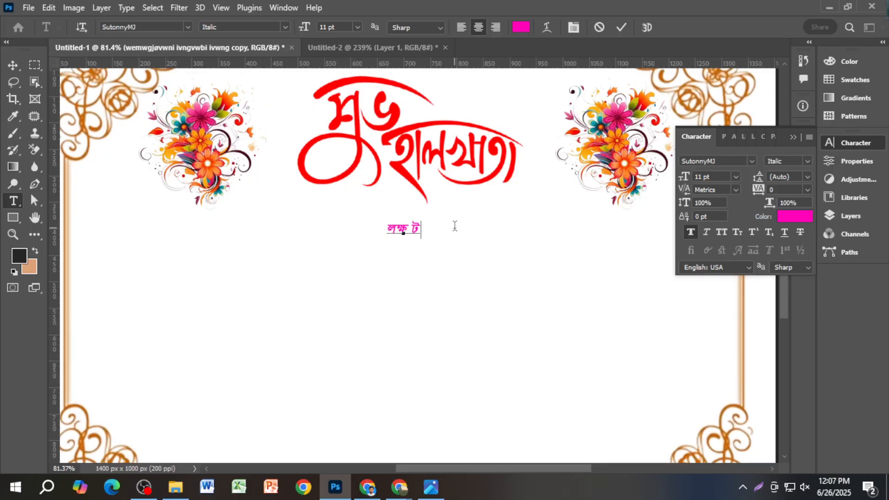
pyautogui.write('াকা দা')
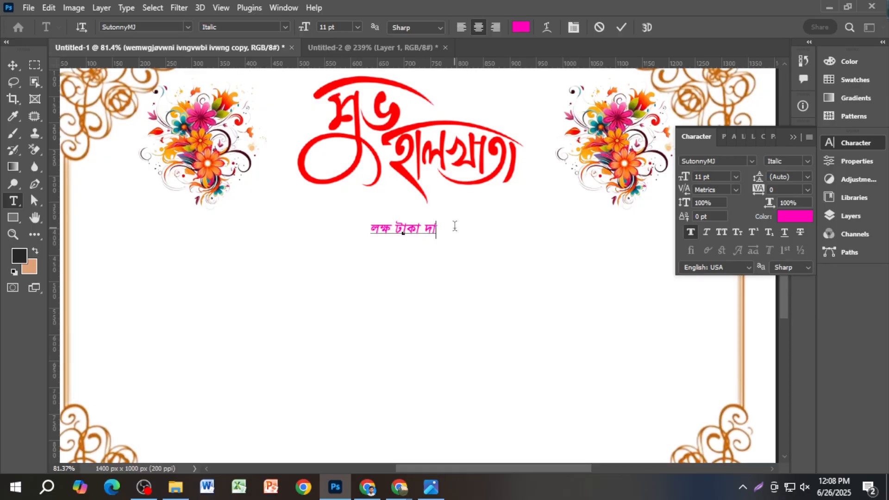
pyautogui.write('ন করার')
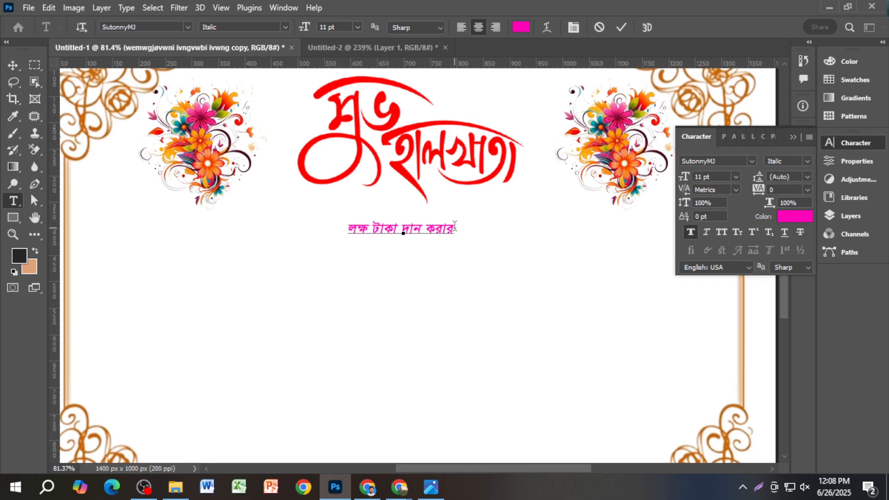
pyautogui.write(' থেতেক')
pyautogui.press('BackSpace')
pyautogui.press('BackSpace')
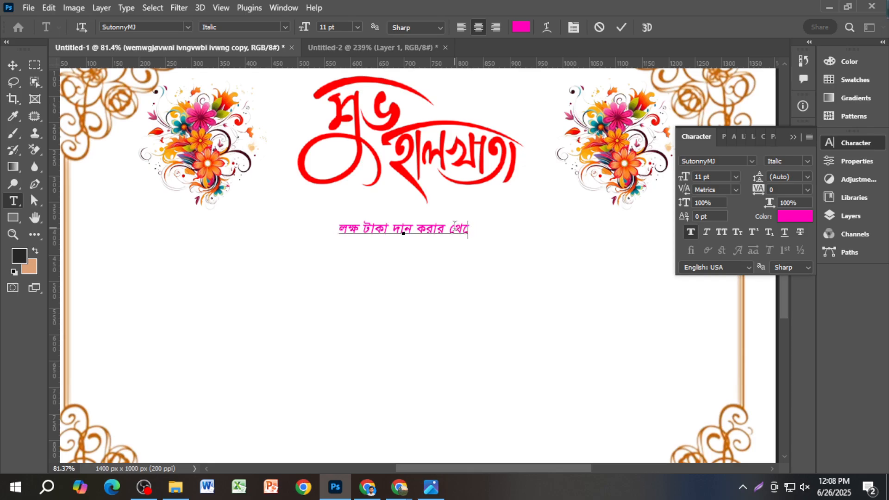
pyautogui.write('কে ')
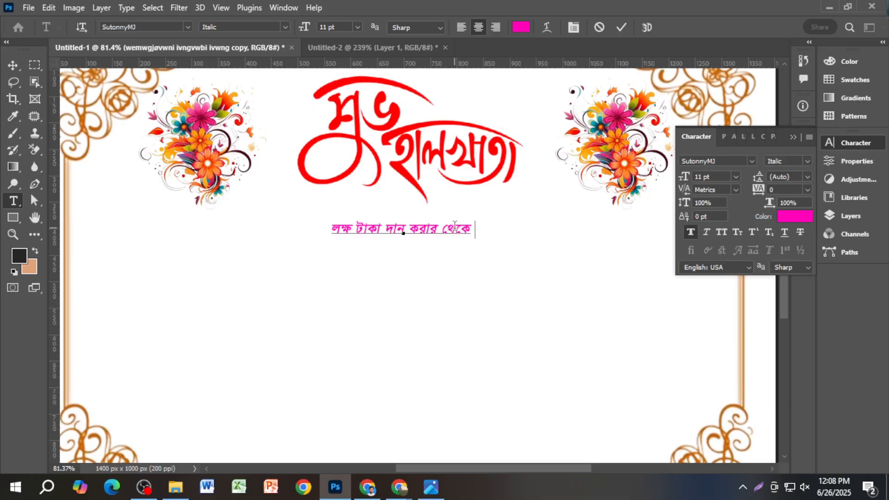
pyautogui.write('১ টাকা')
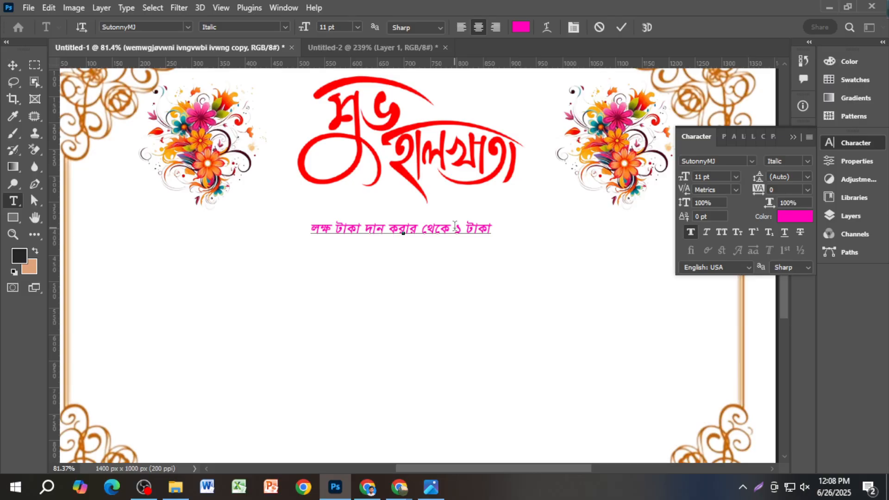
pyautogui.write(' ঋ')
pyautogui.press('BackSpace')
pyautogui.write('ঙাঋ')
pyautogui.press('BackSpace')
pyautogui.press('BackSpace')
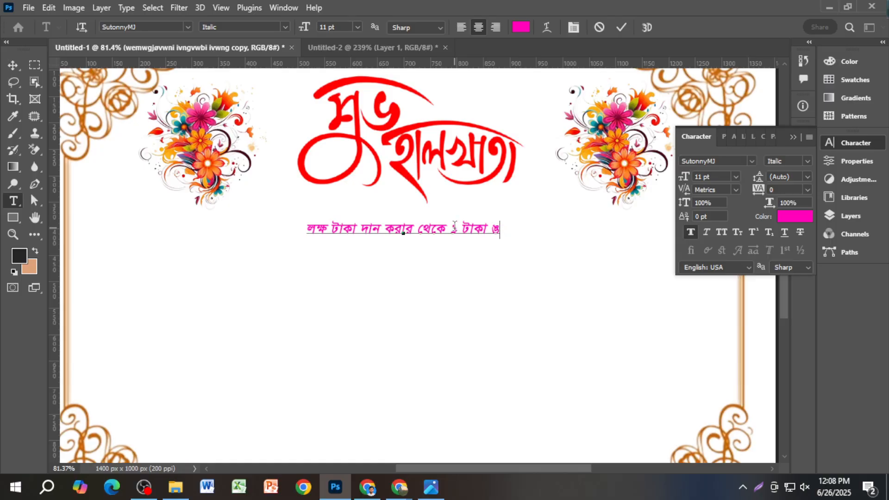
pyautogui.write('ৃ')
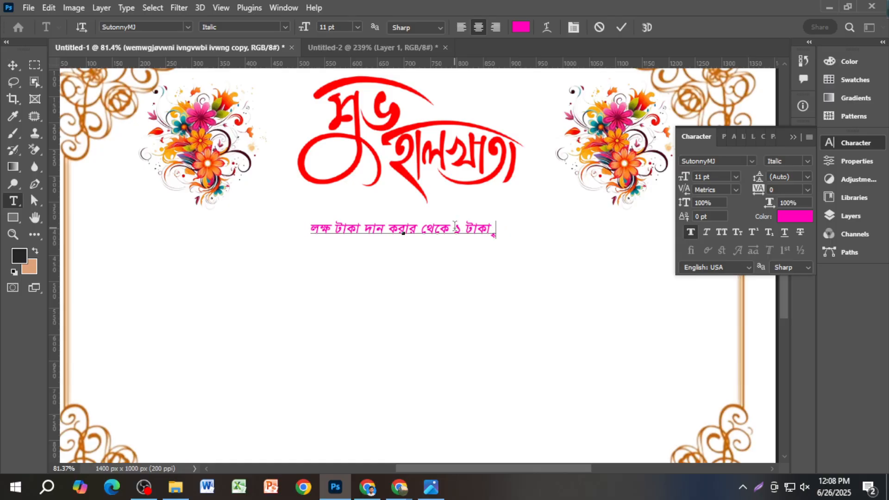
pyautogui.write('ঋ')
pyautogui.press('BackSpace')
pyautogui.press('BackSpace')
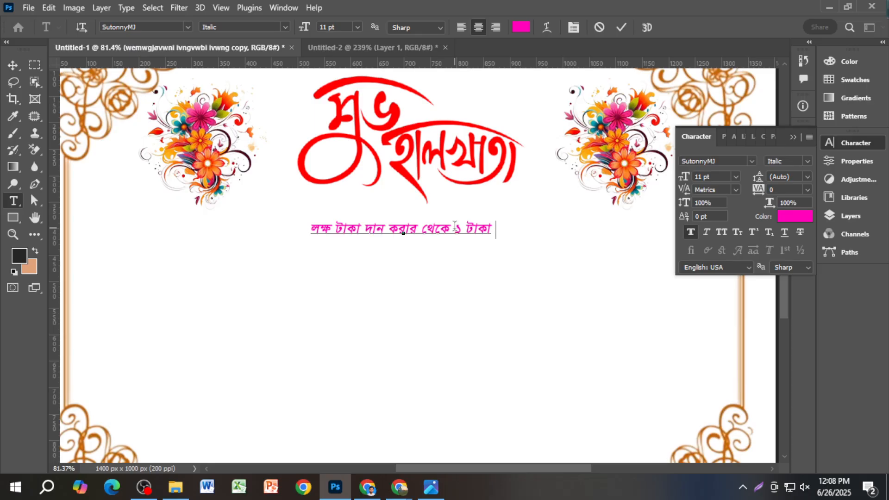
pyautogui.write('ৃ')
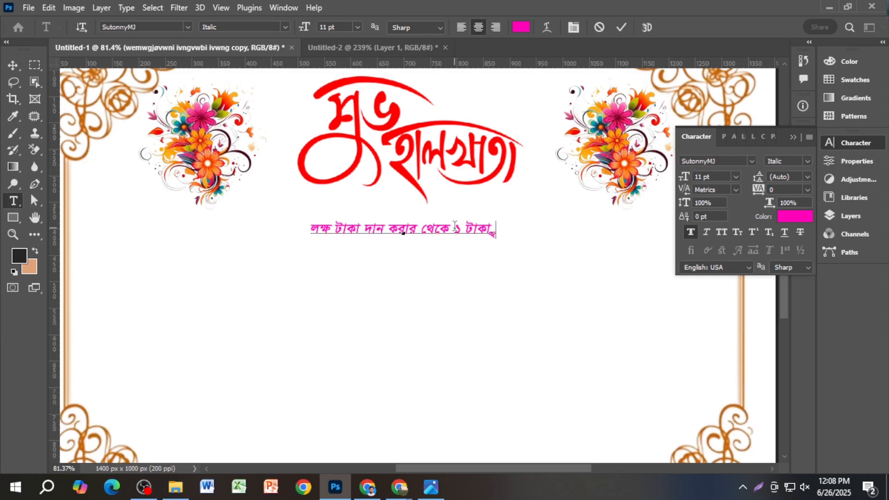
pyautogui.press('BackSpace')
pyautogui.write('ৃজ')
pyautogui.press('BackSpace')
pyautogui.write('ণ')
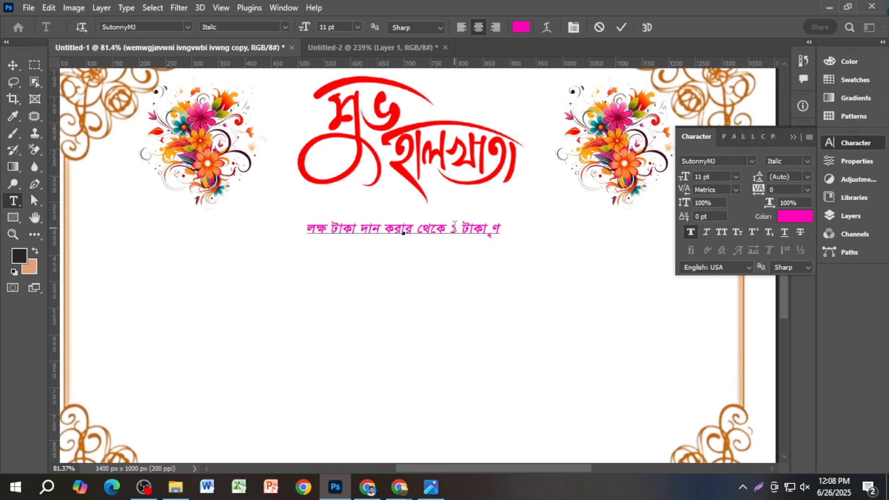
pyautogui.press('BackSpace')
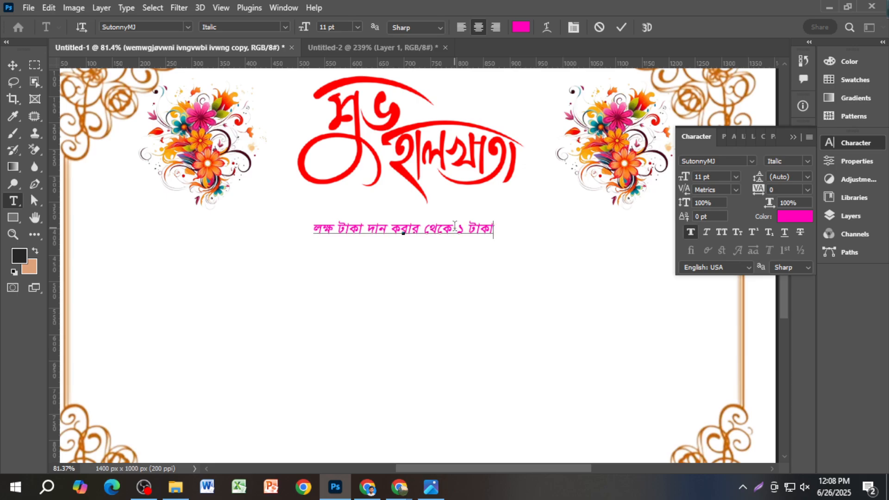
pyautogui.write('ঋণ')
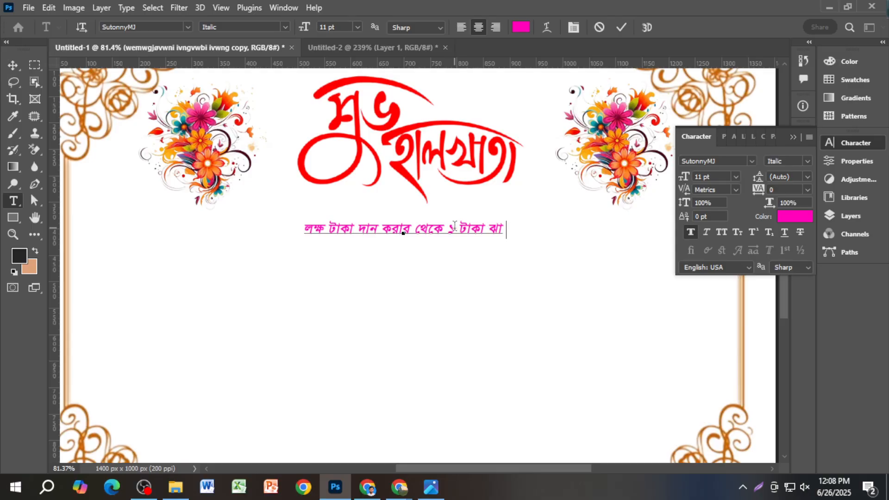
pyautogui.press('BackSpace')
pyautogui.press('BackSpace')
pyautogui.press('BackSpace')
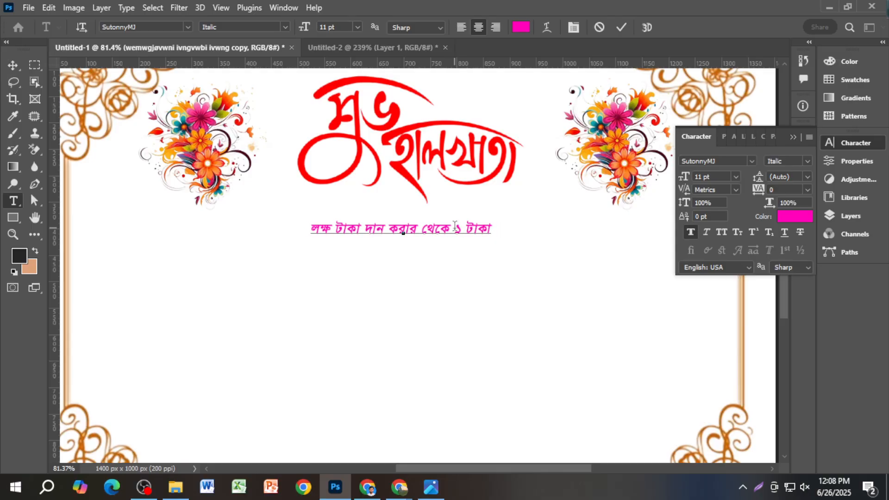
pyautogui.write(',')
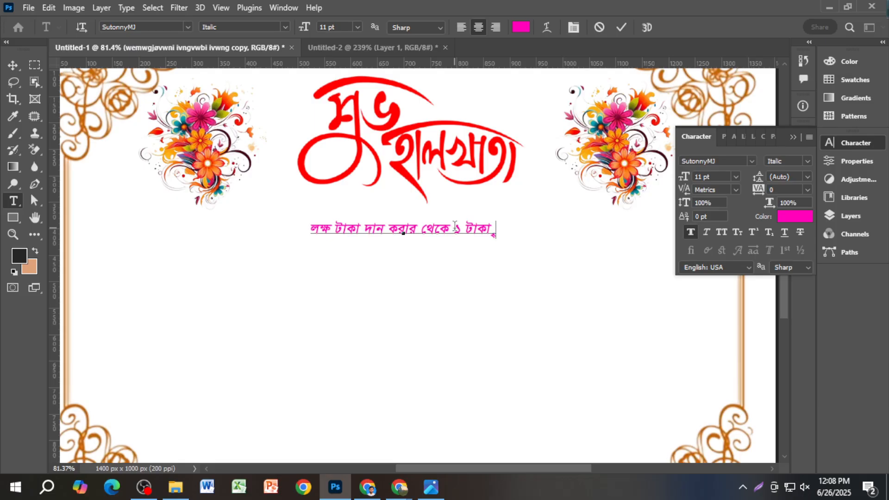
pyautogui.write(' ঋ')
pyautogui.write('b')
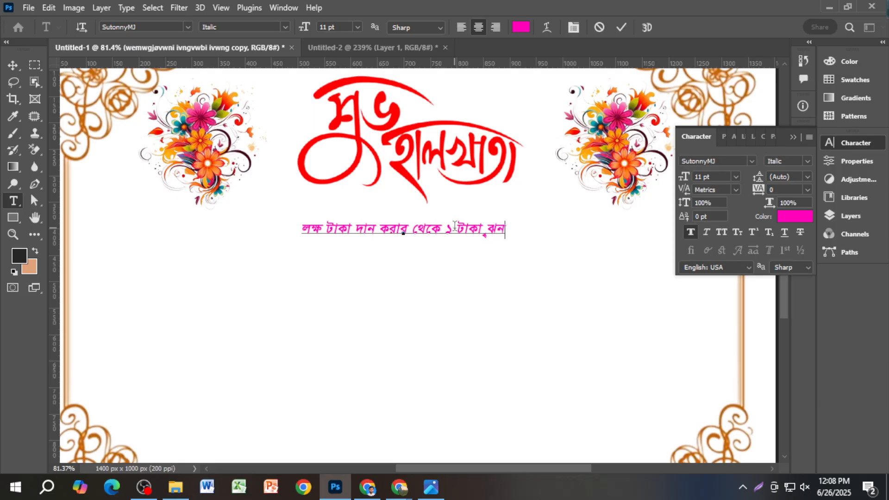
pyautogui.press('BackSpace')
pyautogui.press('BackSpace')
pyautogui.press('BackSpace')
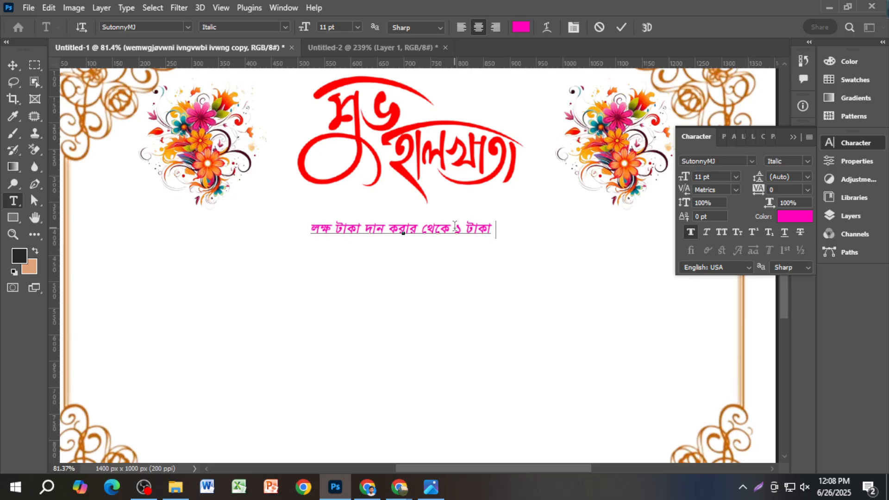
# Step: Append "ঝীণ পরিশোধ" after "১ টাকা" in the line below the title
pyautogui.write('GG')
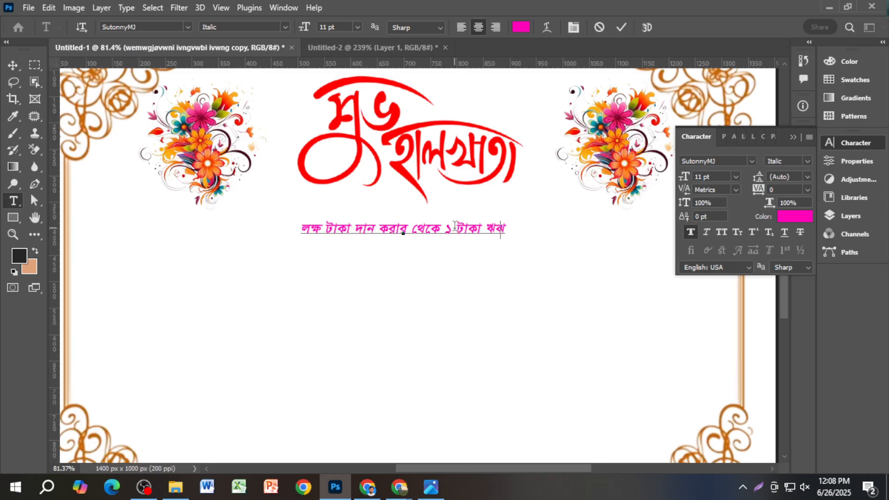
pyautogui.press('BackSpace')
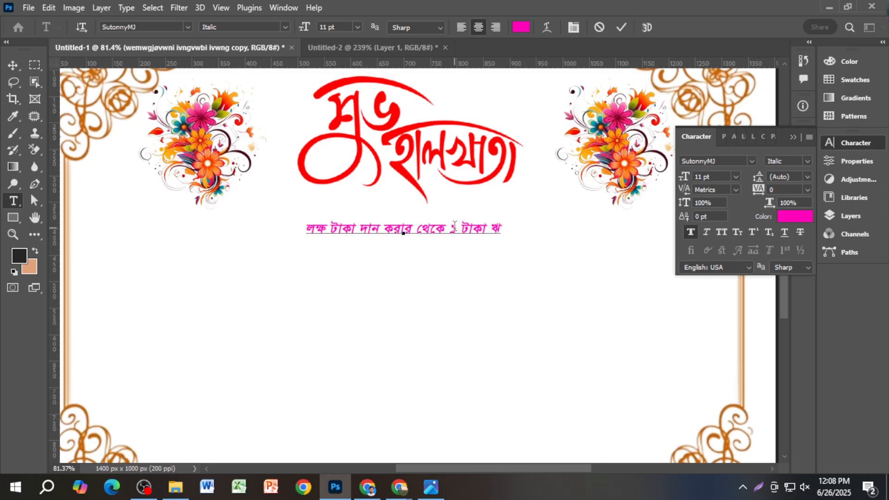
pyautogui.write('B')
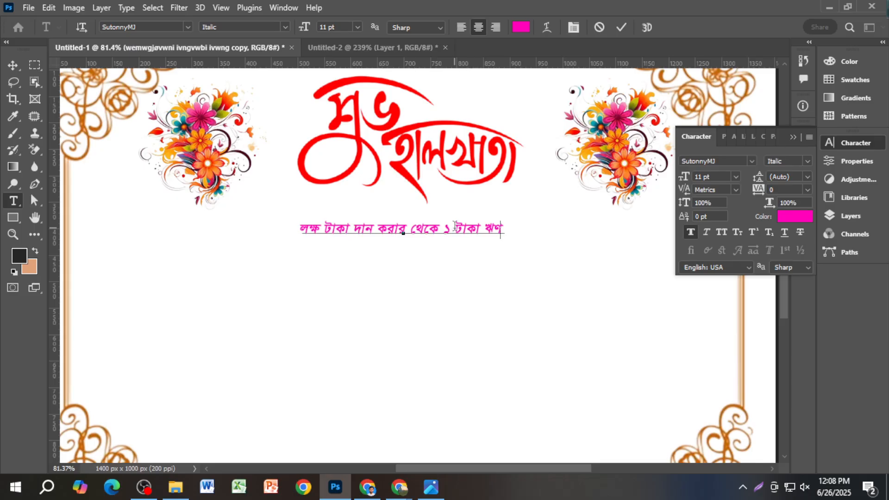
pyautogui.press('BackSpace')
pyautogui.write('DB')
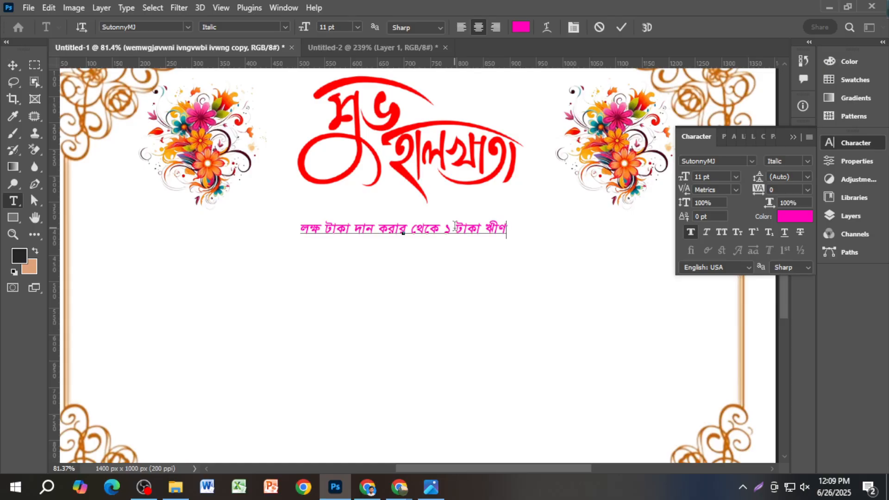
pyautogui.press('BackSpace')
pyautogui.write('b')
pyautogui.press('BackSpace')
pyautogui.write('B rvdMcf')
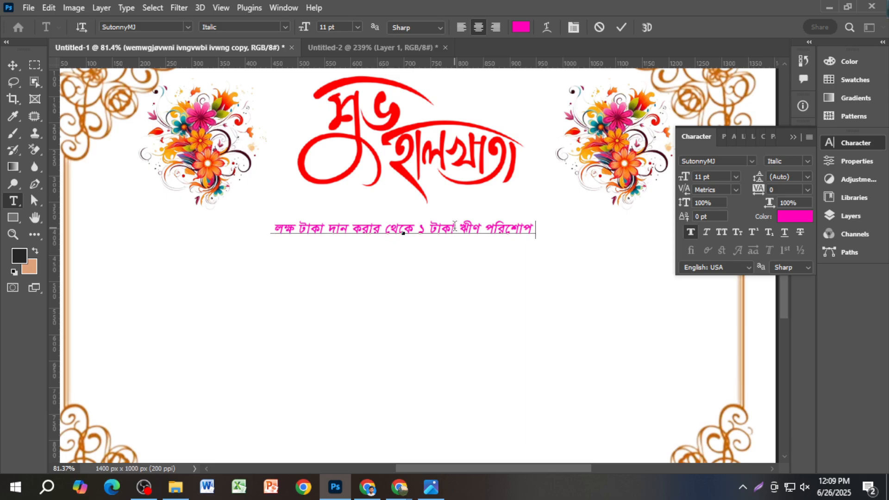
pyautogui.write('L jvf')
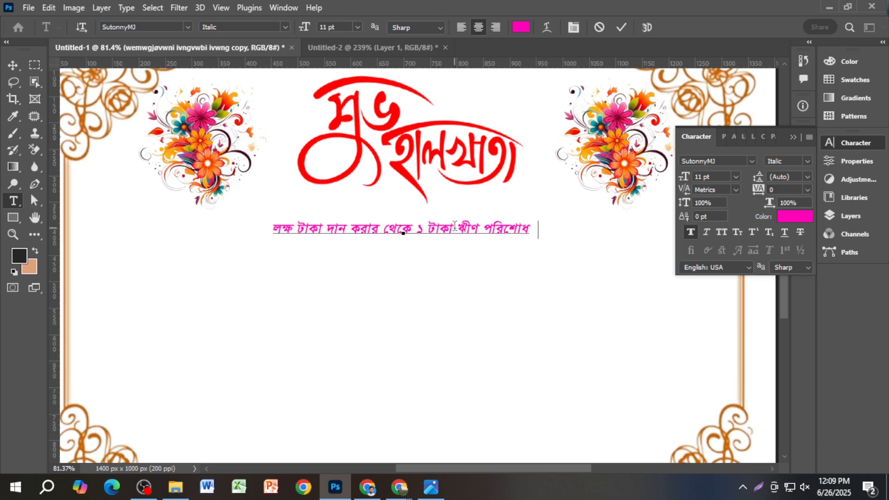
# Step: Append "করা উত্তম" after "ঝীণ পরিশোধ" to complete the line below the শুভ হালখাতা title
pyautogui.write(' gsm')
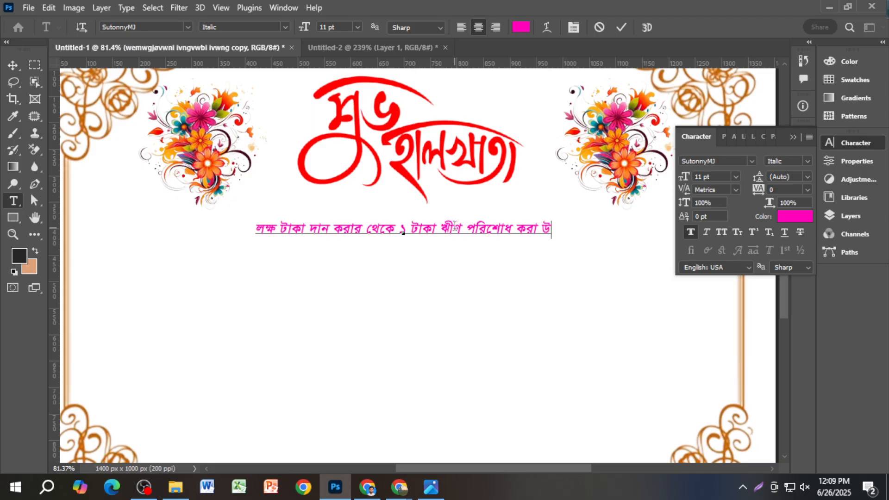
pyautogui.press('BackSpace')
pyautogui.write('kgk')
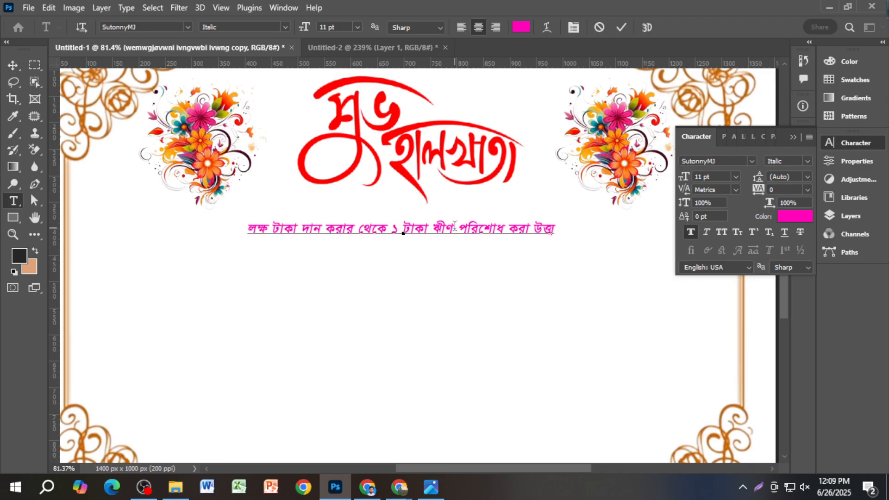
pyautogui.write('m')
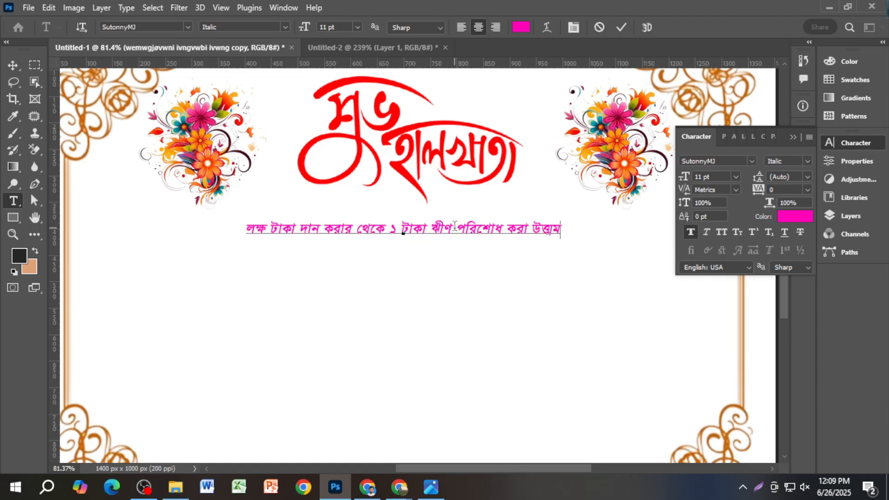
pyautogui.press('BackSpace')
pyautogui.write('m')
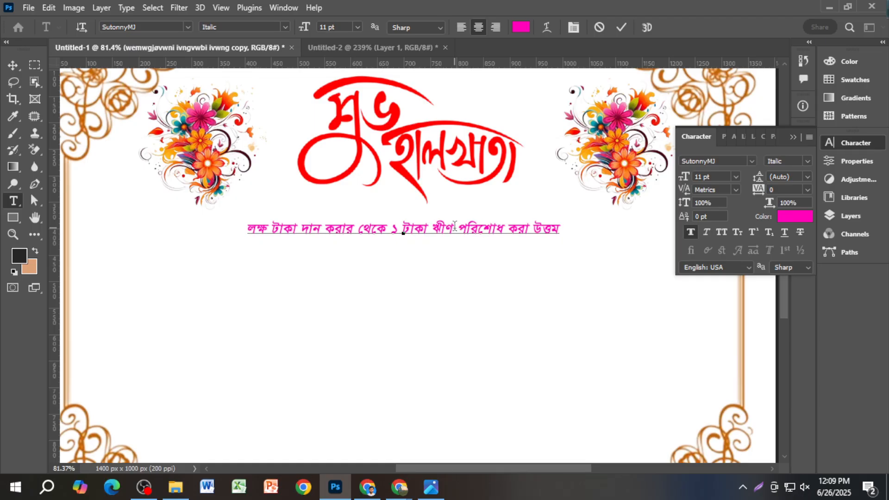
pyautogui.click(12, 68)
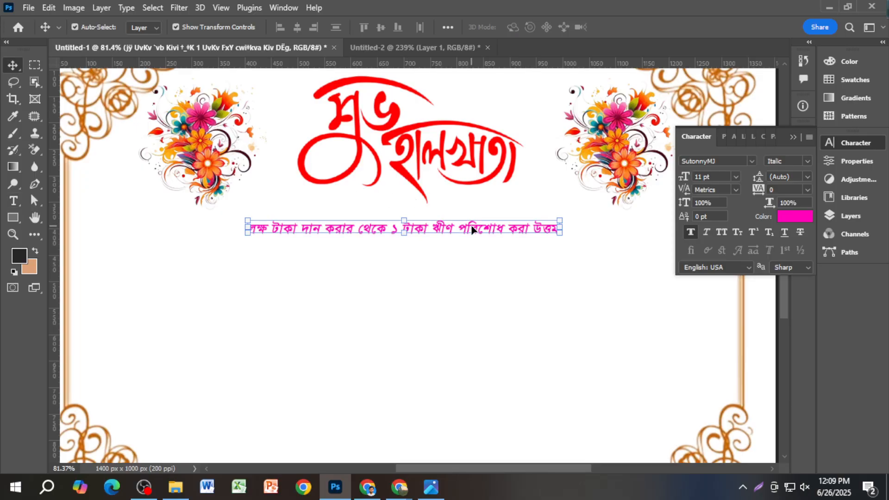
# Step: Nudge the line below the title slightly upward and change its text color to blue #002aff
pyautogui.scroll(-2, 472, 231)
pyautogui.moveTo(478, 233); pyautogui.dragTo(481, 225)
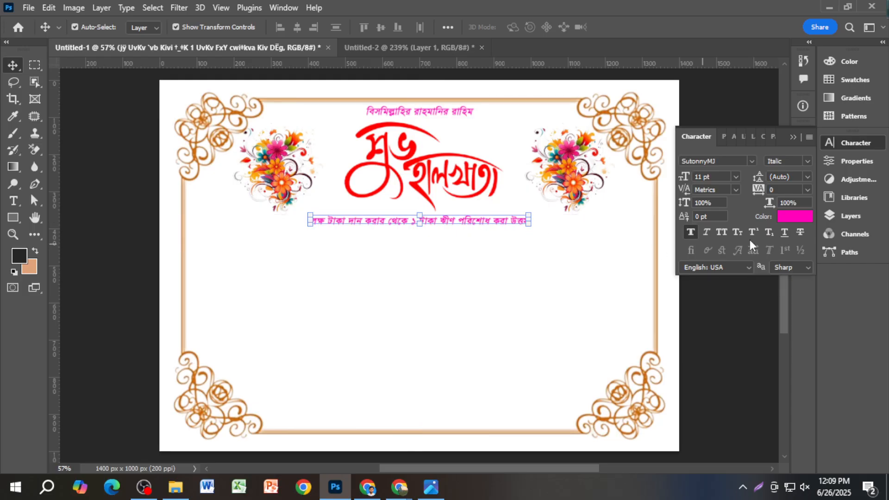
pyautogui.click(780, 219)
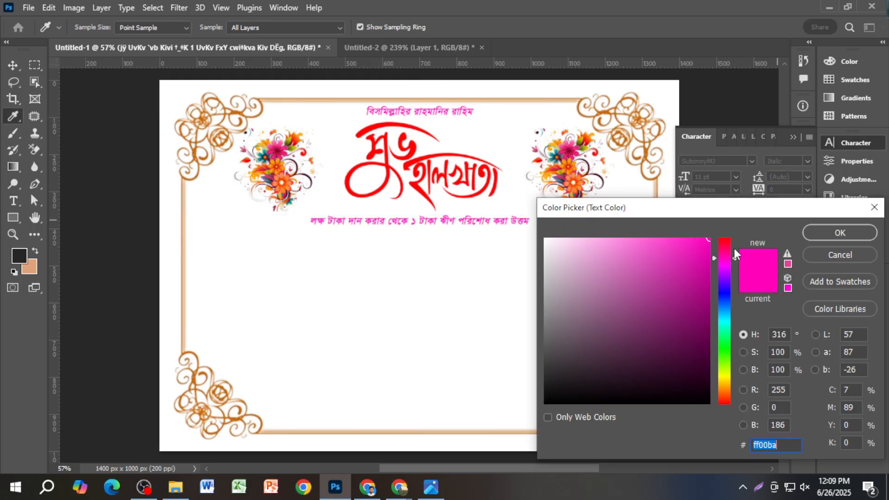
pyautogui.click(725, 298)
pyautogui.click(861, 233)
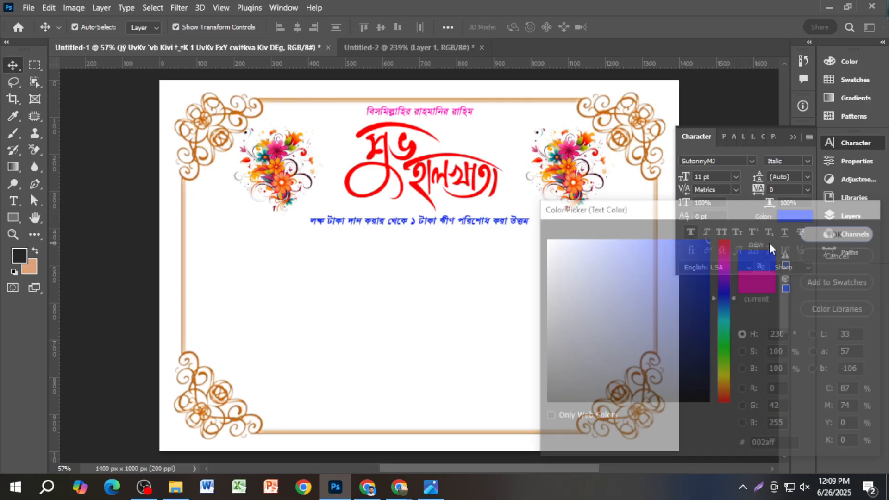
# Step: Change the blue line's font to Li Alinur Spandan ANSI V1 and nudge it slightly closer to the title
pyautogui.click(751, 162)
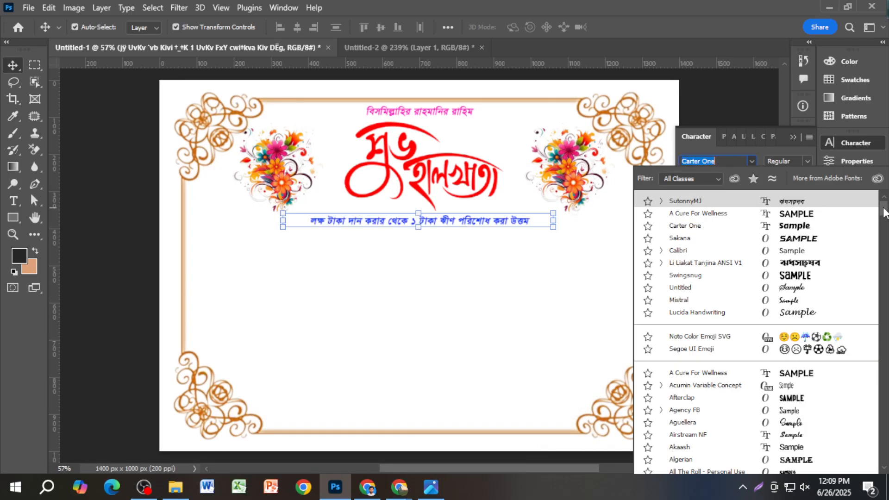
pyautogui.moveTo(884, 210); pyautogui.dragTo(884, 325)
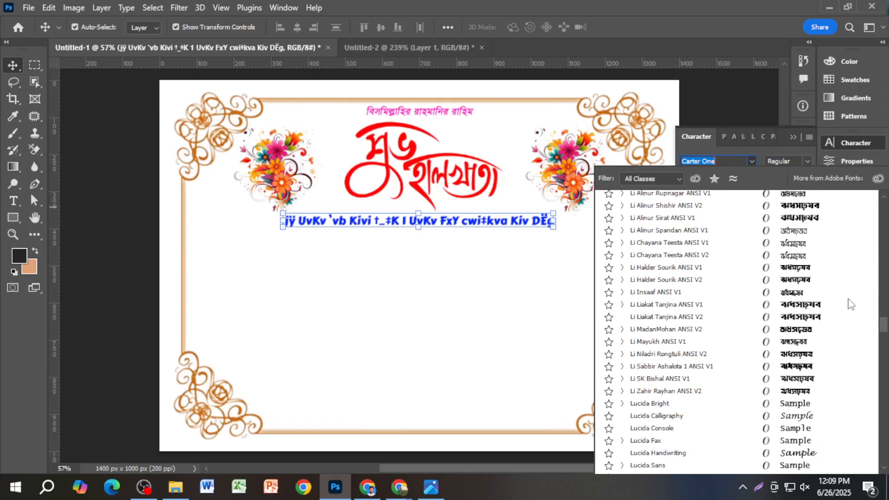
pyautogui.click(825, 234)
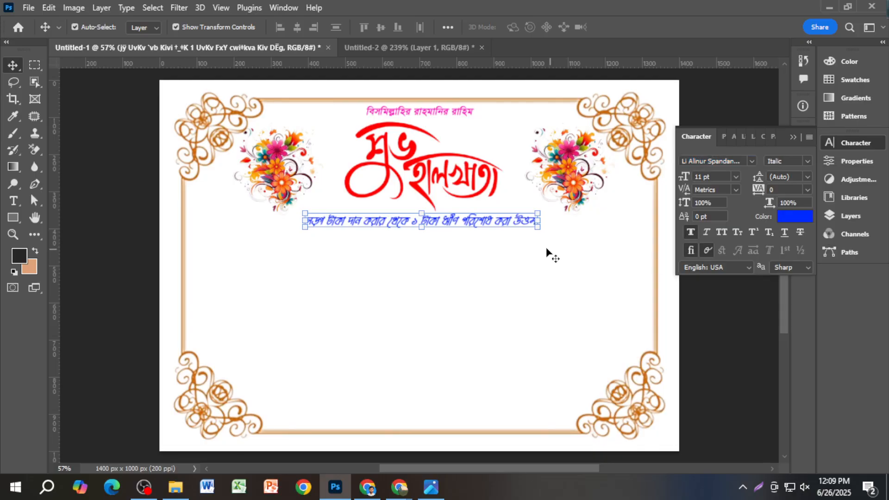
pyautogui.moveTo(495, 222); pyautogui.dragTo(492, 219)
# Step: Try the blue line at 13 pt, and settle on a font size of 12 pt
pyautogui.doubleClick(714, 177)
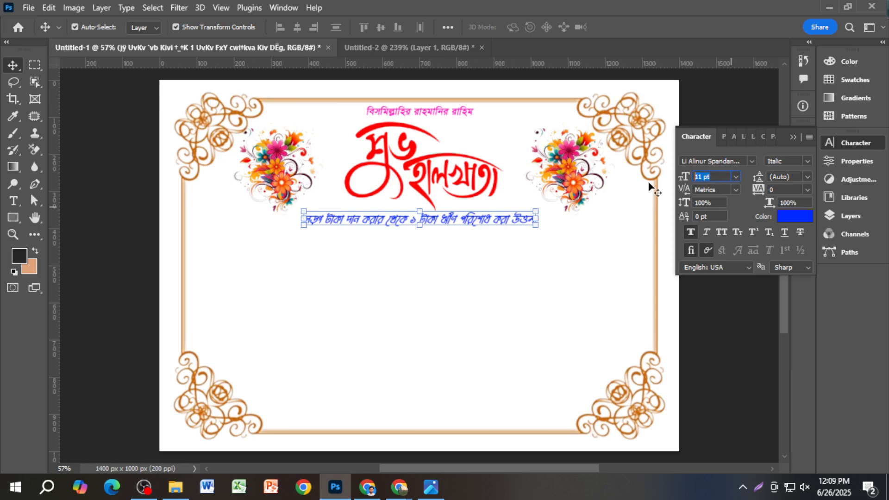
pyautogui.write('13')
pyautogui.press('Return')
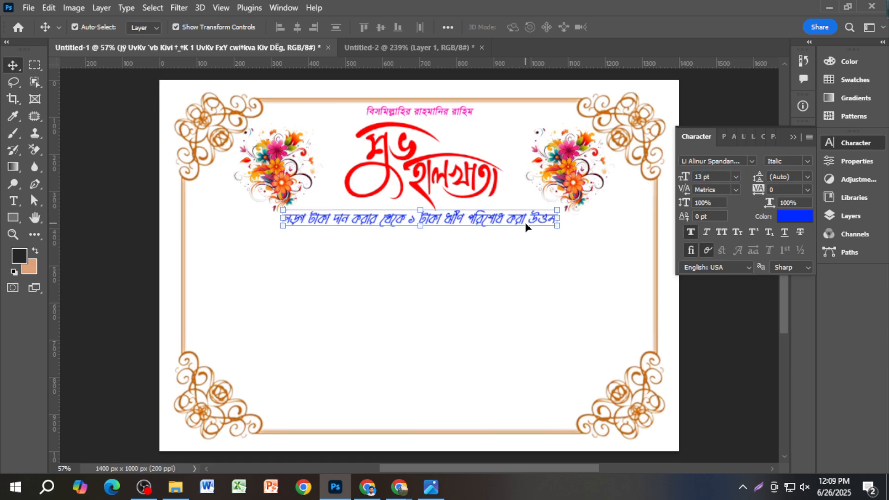
pyautogui.doubleClick(714, 178)
pyautogui.write('12')
pyautogui.press('Return')
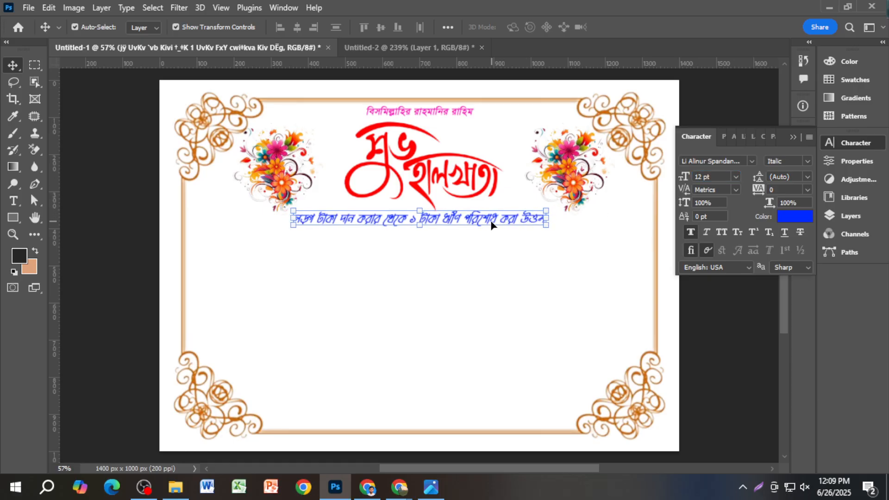
pyautogui.moveTo(491, 221); pyautogui.dragTo(491, 221)
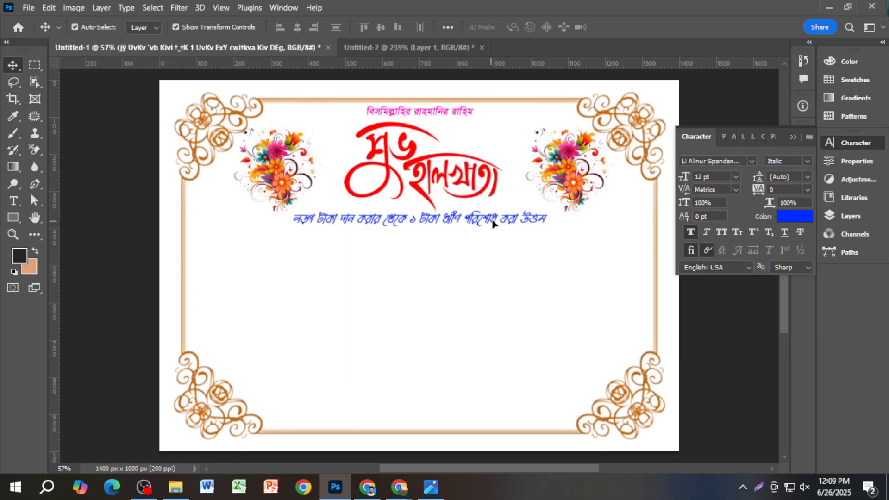
pyautogui.click(493, 223)
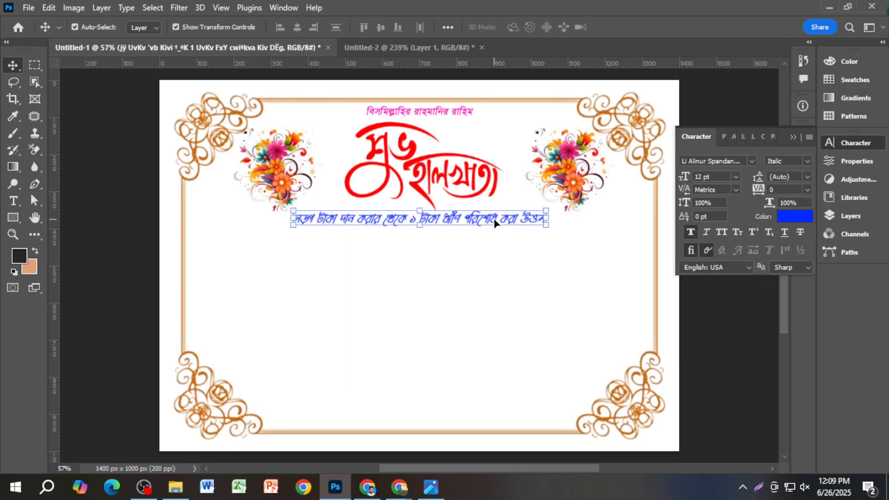
# Step: Duplicate the blue line below and to the left of the original, and replace the copy's text with "সূধী"
pyautogui.moveTo(493, 221); pyautogui.dragTo(407, 239)
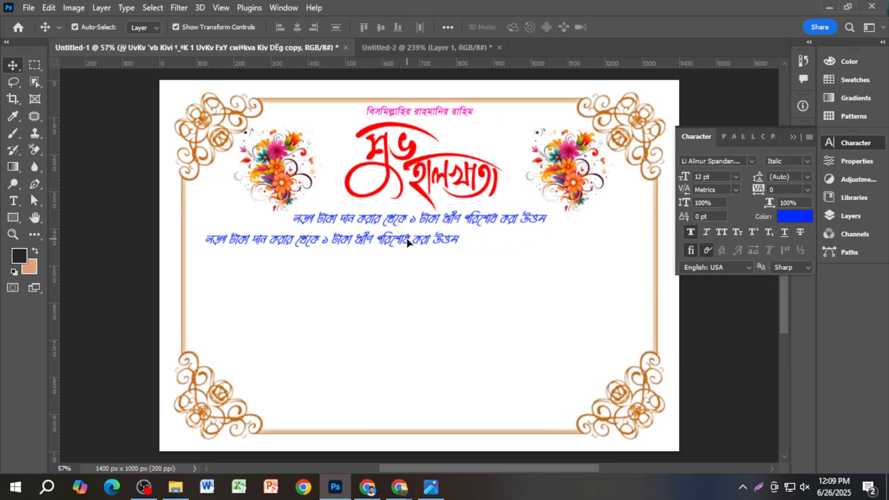
pyautogui.doubleClick(406, 237)
pyautogui.press('BackSpace')
pyautogui.write('সুধী')
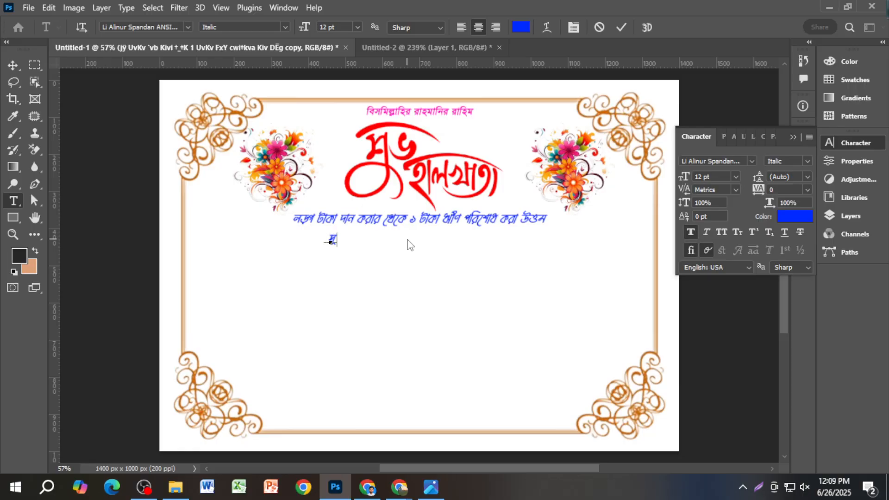
pyautogui.click(14, 69)
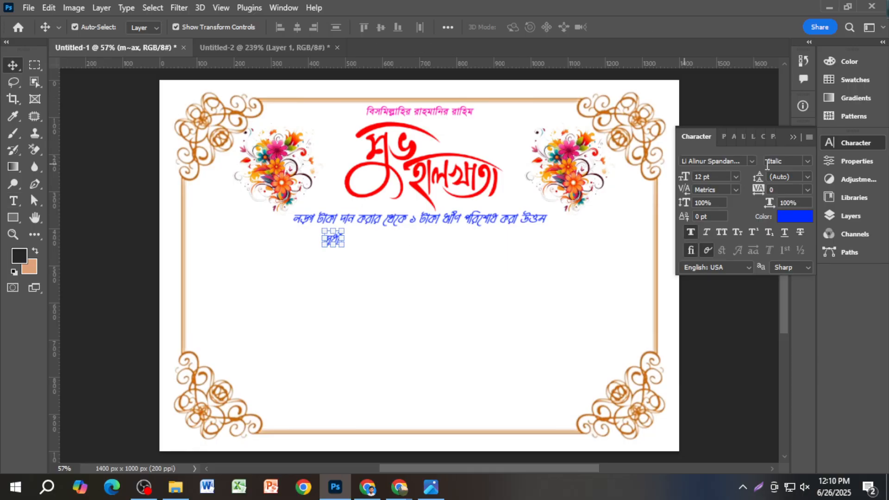
# Step: Set the সূধী text to the Regular style, the Li Alinur Bongobondhu ANSI V2 font and 15 pt
pyautogui.click(810, 159)
pyautogui.click(792, 172)
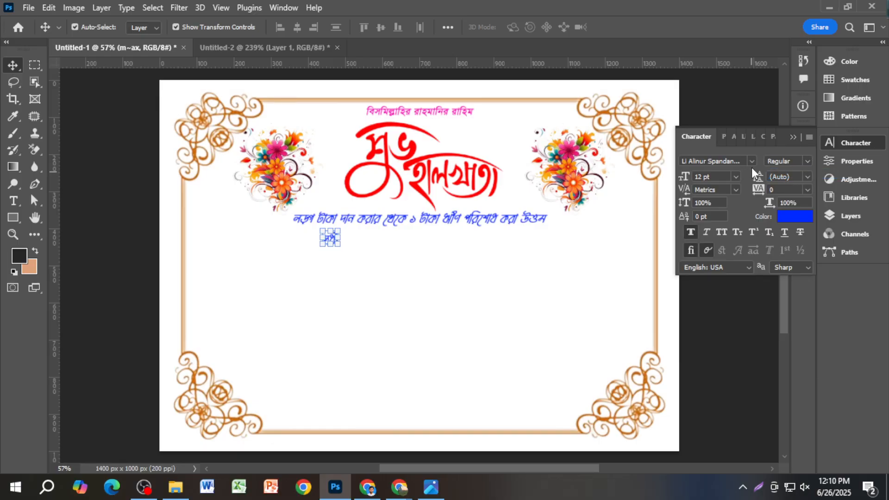
pyautogui.click(753, 162)
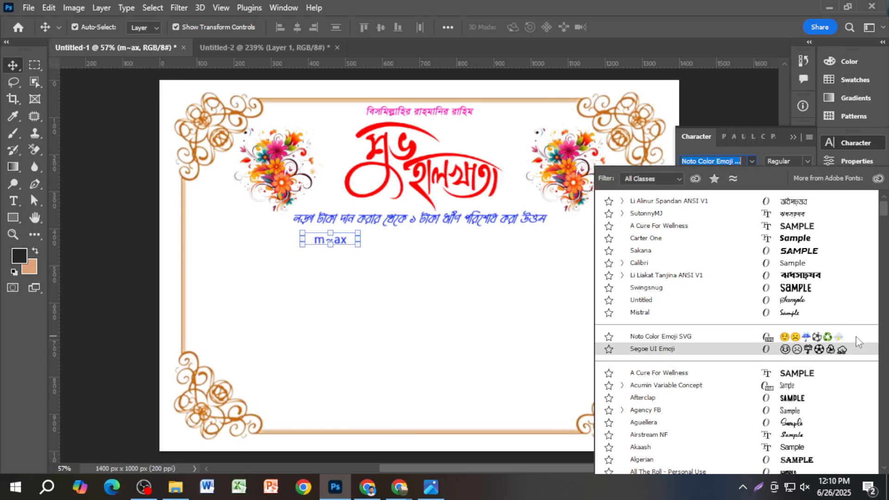
pyautogui.moveTo(883, 215); pyautogui.dragTo(884, 318)
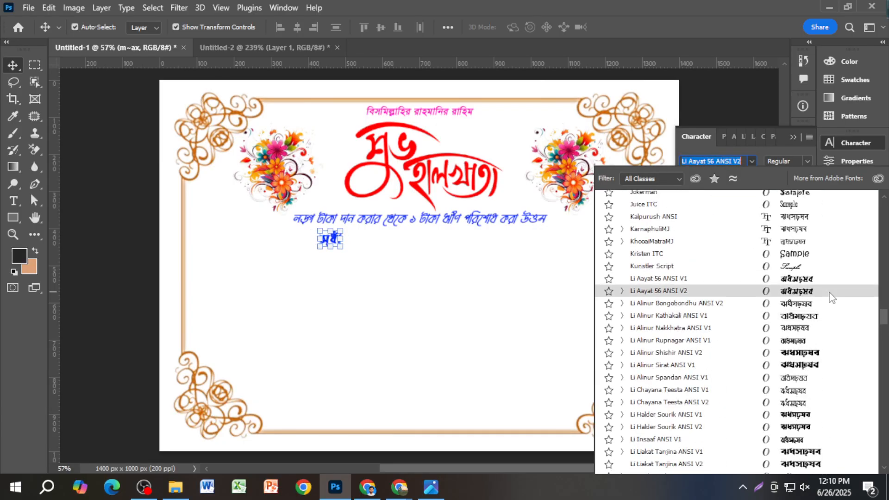
pyautogui.click(827, 304)
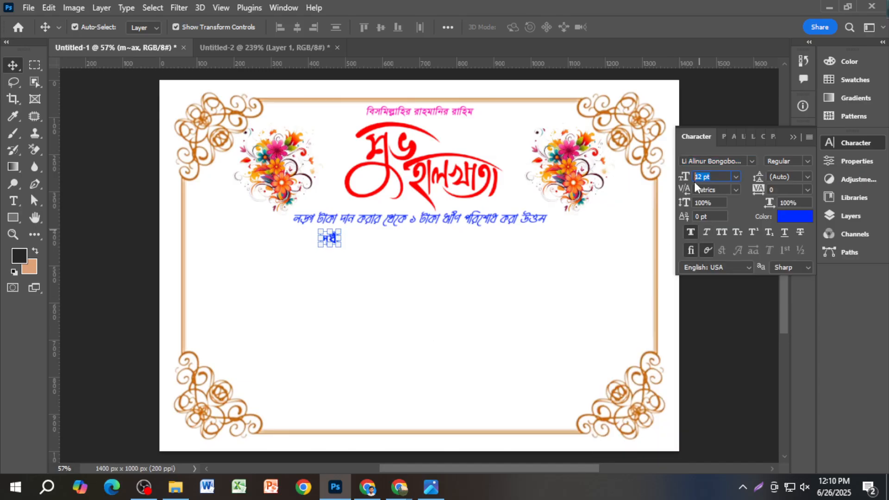
pyautogui.press('Return')
pyautogui.click(135, 154)
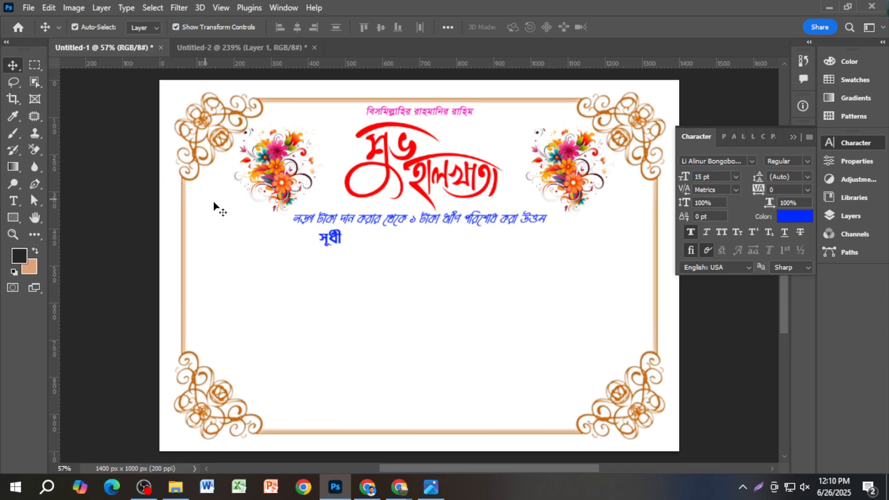
# Step: Move the সূধী text beside the card's left border and change its color to red #ff0006
pyautogui.moveTo(238, 205); pyautogui.dragTo(320, 236)
pyautogui.moveTo(391, 256); pyautogui.dragTo(183, 255)
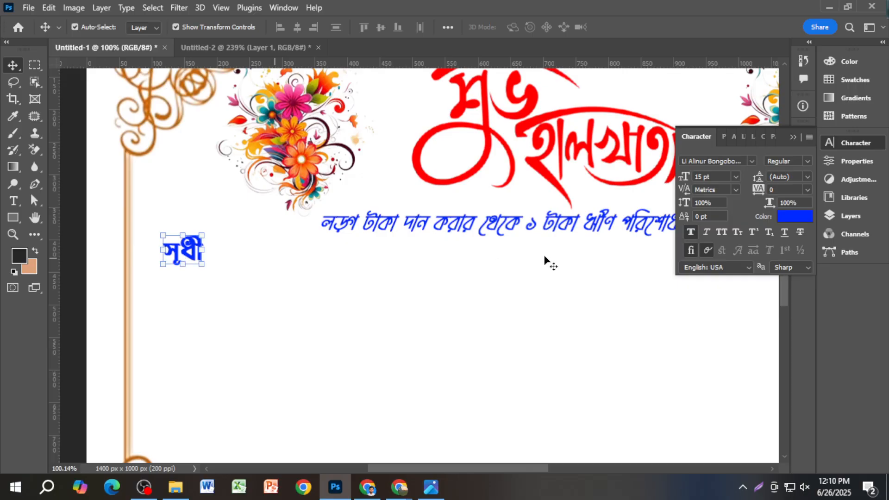
pyautogui.click(784, 221)
pyautogui.click(724, 236)
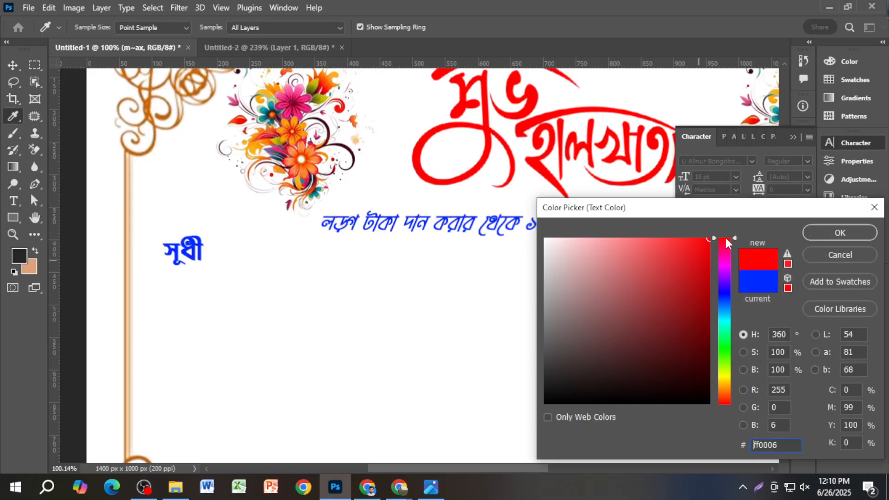
pyautogui.click(808, 233)
# Step: Duplicate the red সূধী text directly below itself
pyautogui.hotkey('ctrl', '0')
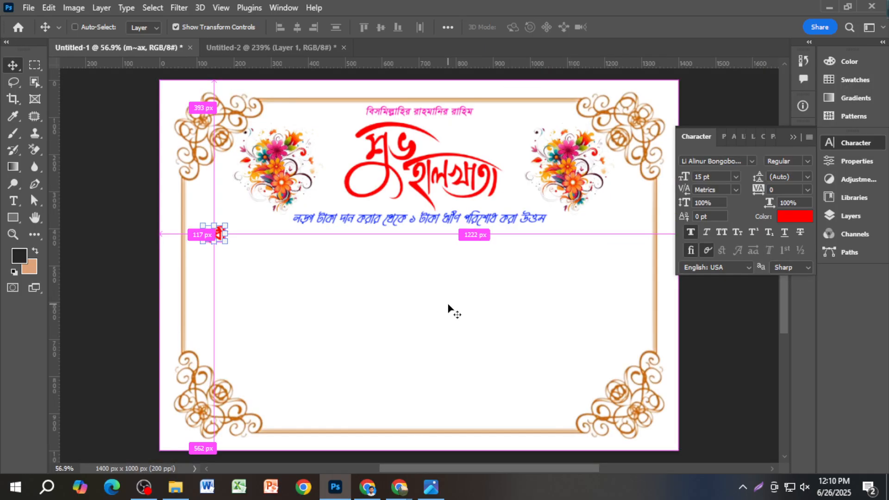
pyautogui.keyDown('ctrl'); pyautogui.click(123, 248); pyautogui.keyUp('ctrl')
pyautogui.scroll(2, 214, 252)
pyautogui.keyDown('ctrl'); pyautogui.click(224, 236); pyautogui.keyUp('ctrl')
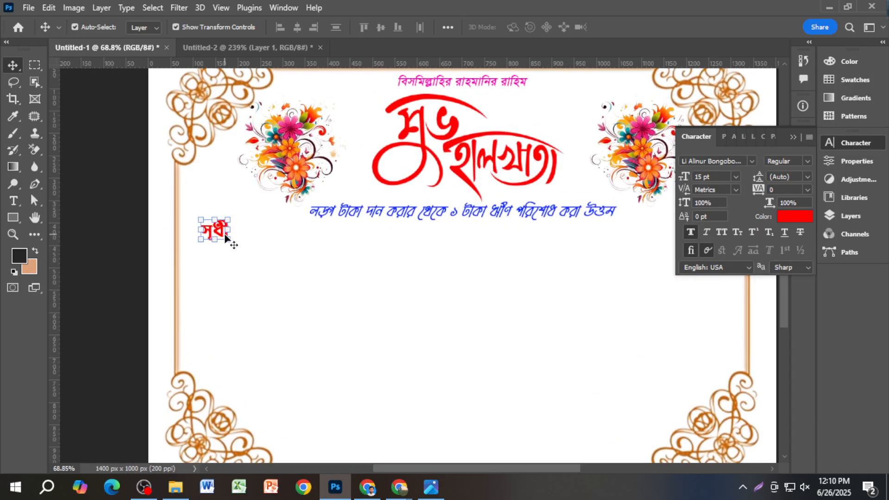
pyautogui.moveTo(218, 237); pyautogui.dragTo(220, 259)
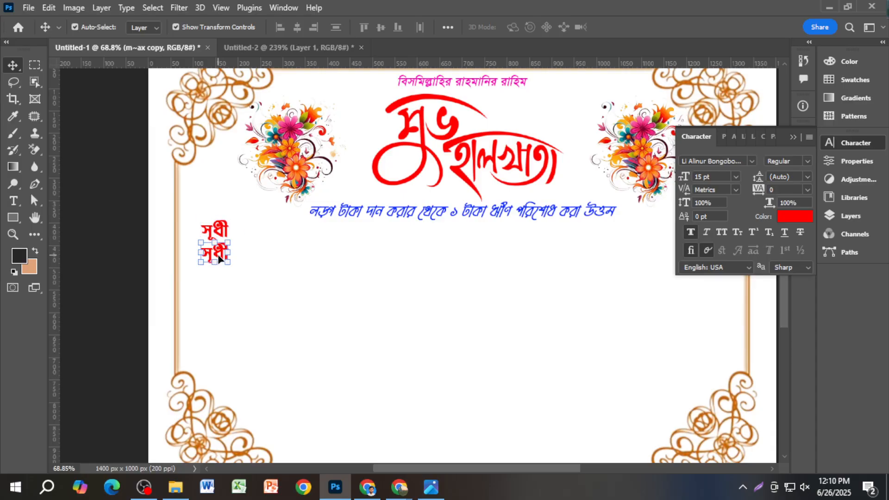
# Step: Replace the lower সূধী copy's text with "আসসালামু আলাইকুম"
pyautogui.doubleClick(219, 258)
pyautogui.press('BackSpace')
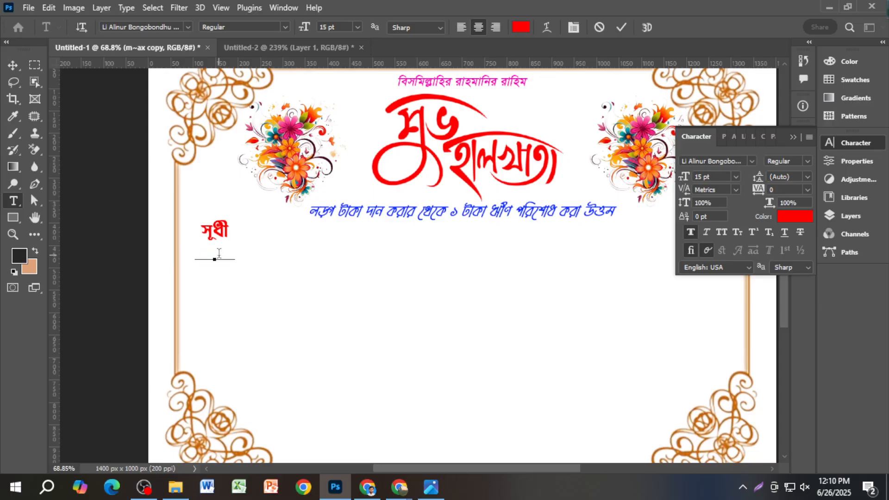
pyautogui.write('আসসালাম')
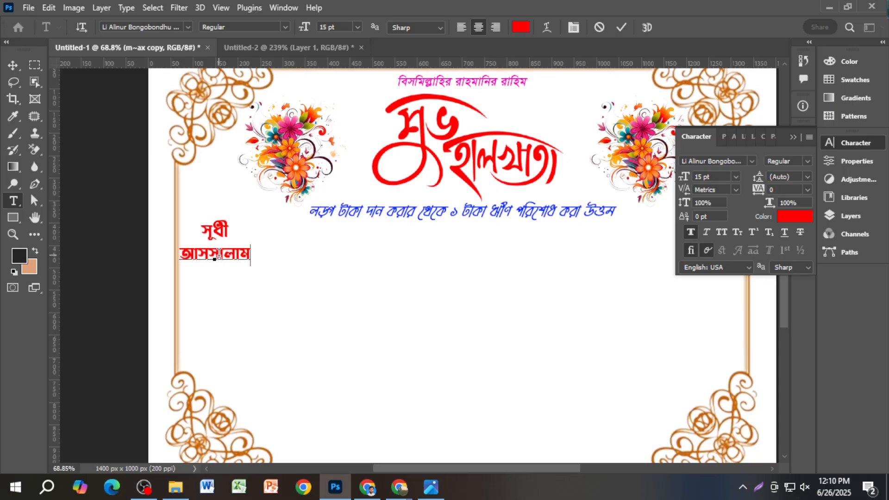
pyautogui.write('ু আলাইকুম')
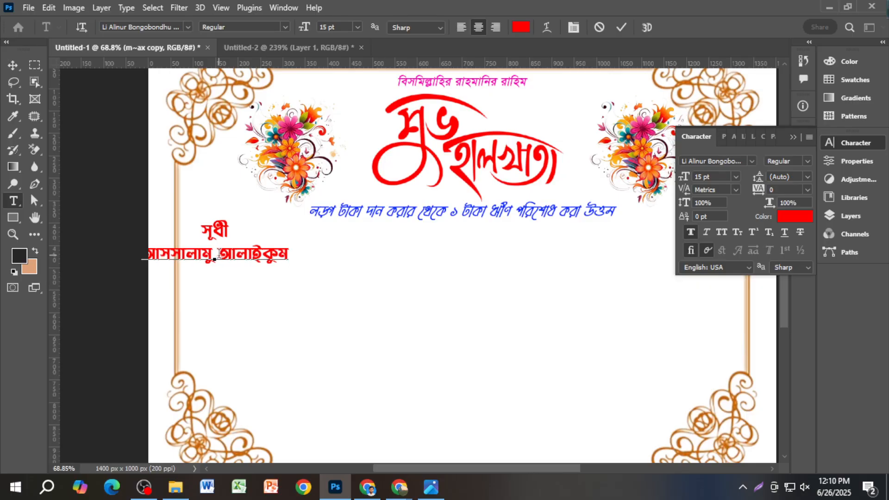
pyautogui.click(12, 66)
# Step: Move the আসসালামু আলাইকুম text directly under সূধী, lining up their starting edges beside the card's left border
pyautogui.scroll(-1, 287, 221)
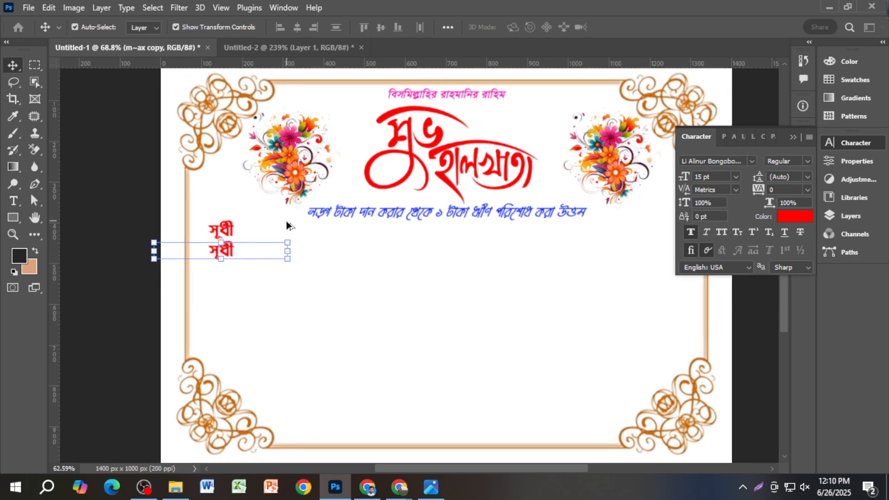
pyautogui.scroll(-1, 287, 221)
pyautogui.moveTo(261, 250); pyautogui.dragTo(311, 250)
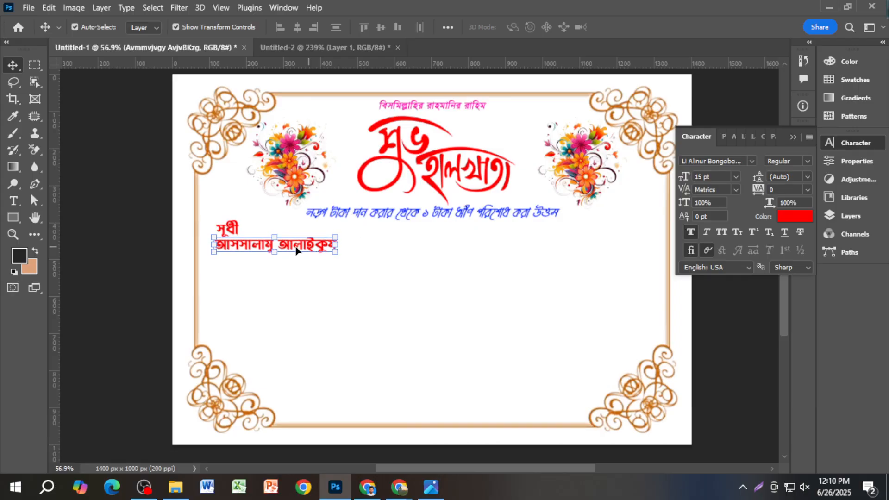
pyautogui.scroll(14, 199, 243)
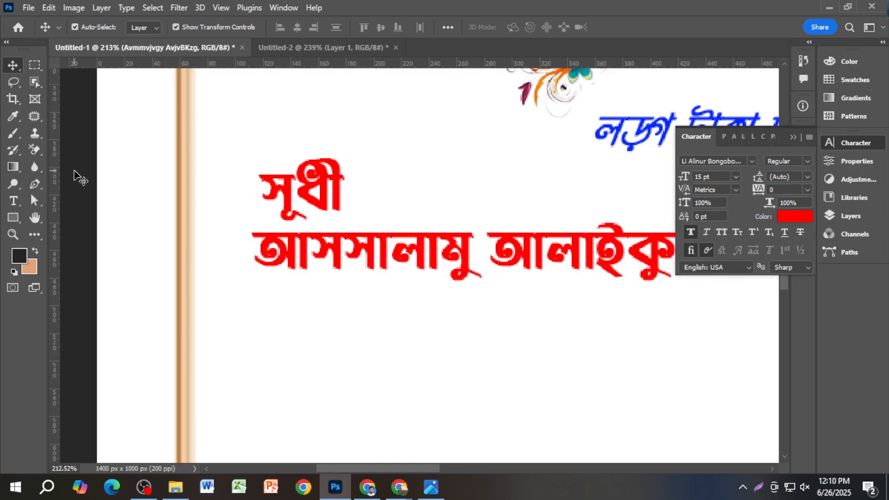
pyautogui.click(79, 178)
pyautogui.moveTo(340, 249); pyautogui.dragTo(349, 255)
pyautogui.scroll(-15, 349, 254)
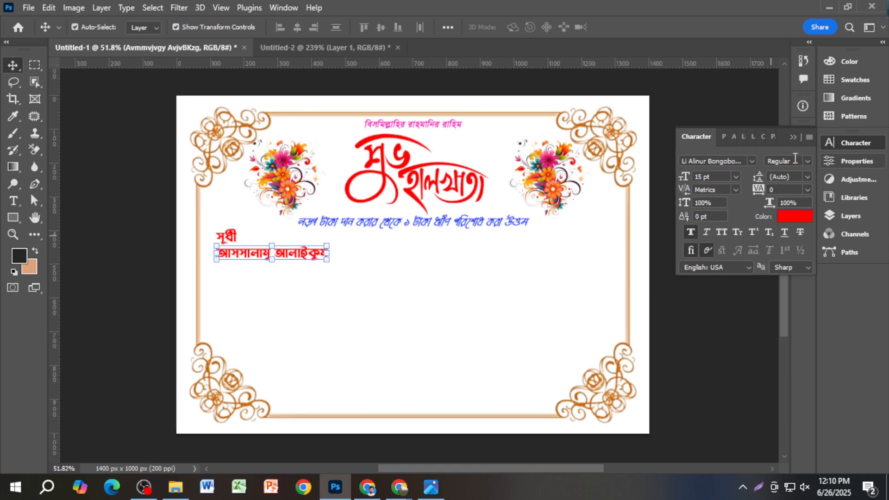
# Step: Change the আসসালামু আলাইকুম text's font to Li Chayana Teesta ANSI V1
pyautogui.click(752, 160)
pyautogui.scroll(-15, 741, 278)
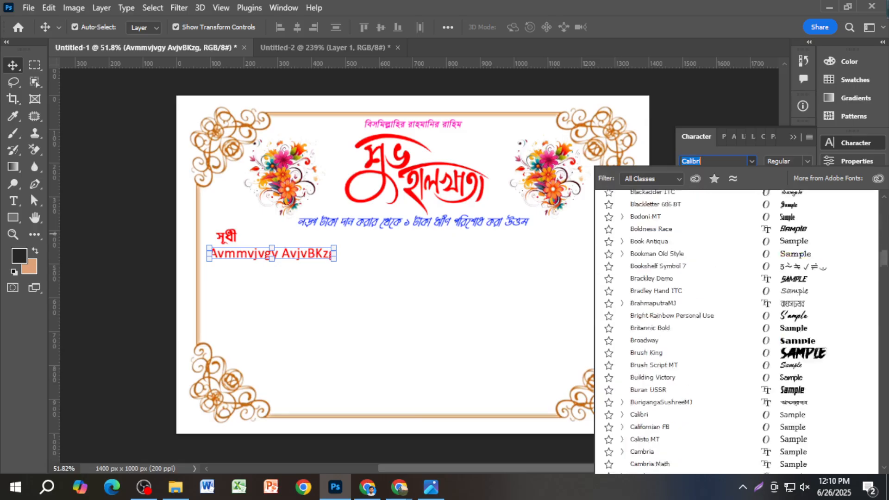
pyautogui.scroll(10, 741, 324)
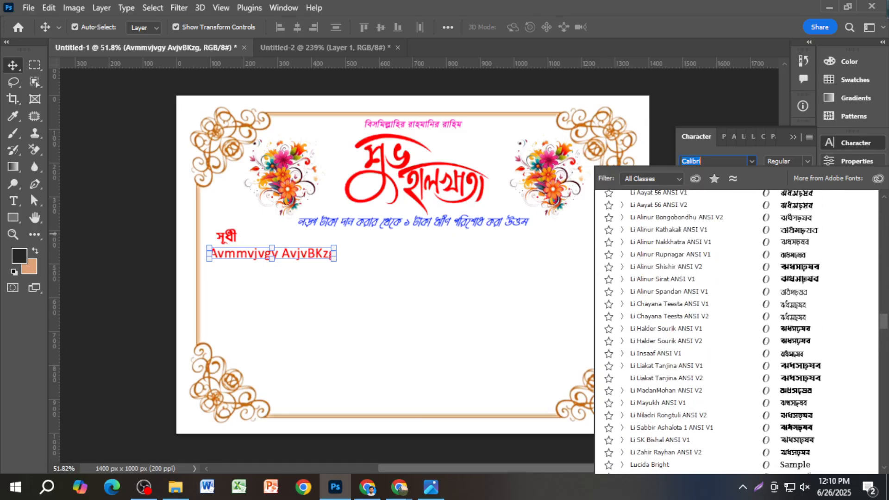
pyautogui.scroll(3, 764, 278)
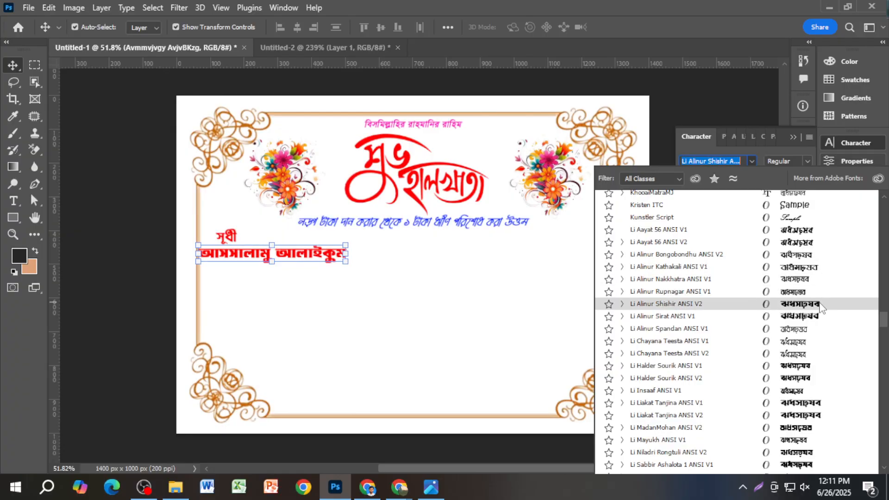
pyautogui.click(813, 344)
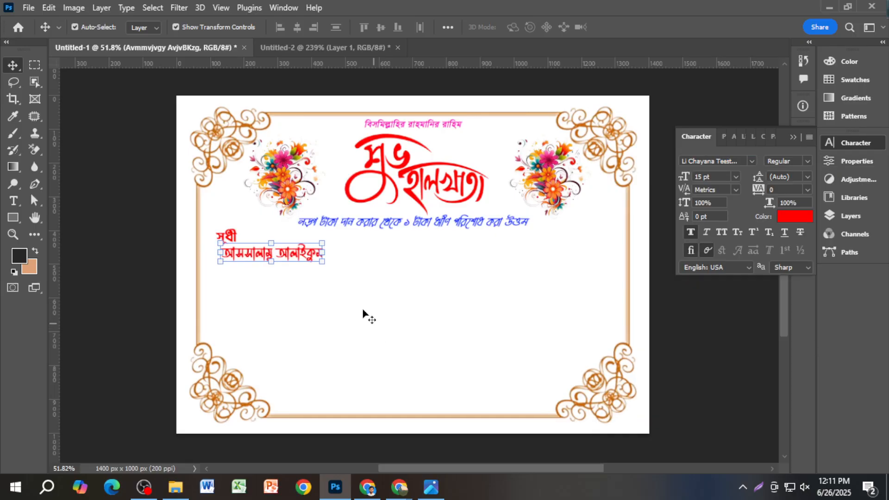
# Step: Consult the reference card's wording and extend the greeting line with "। আপনারদের গভির ভালোবাসায়"
pyautogui.click(363, 49)
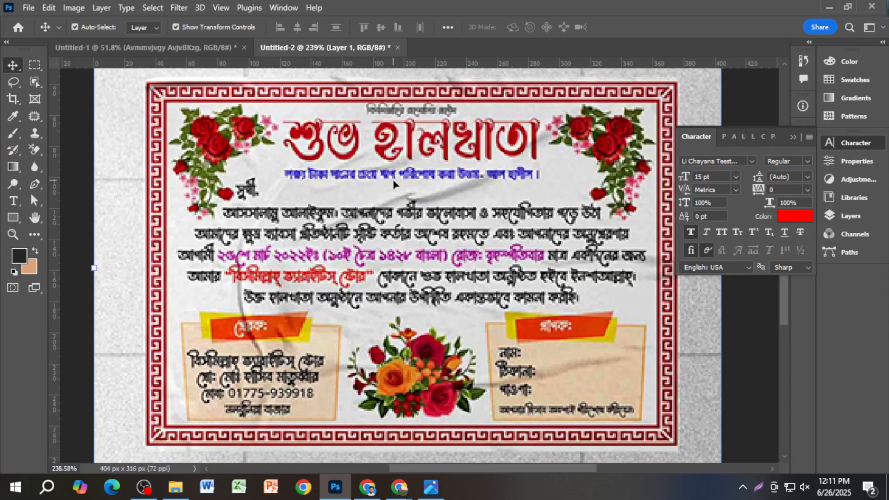
pyautogui.scroll(-2, 438, 218)
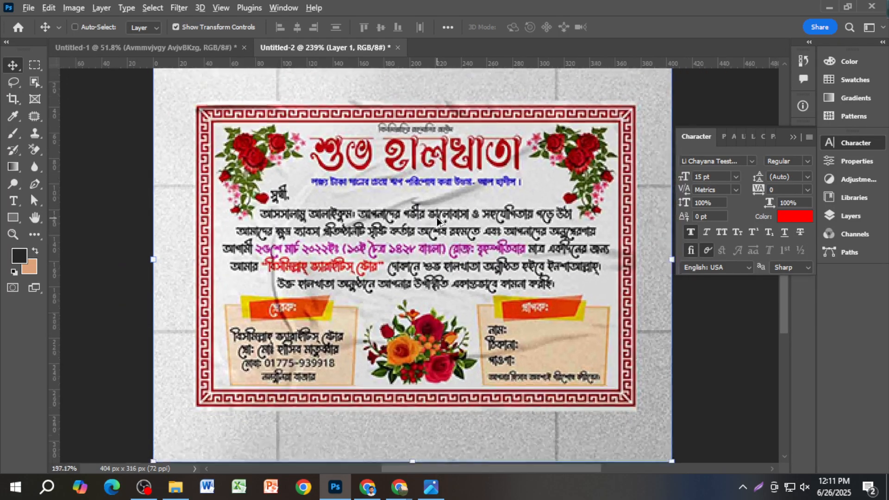
pyautogui.scroll(-1, 438, 220)
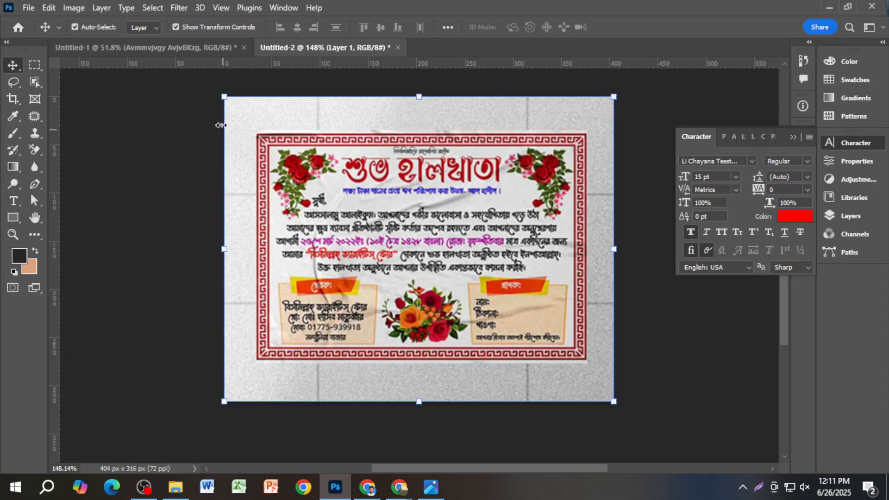
pyautogui.click(168, 47)
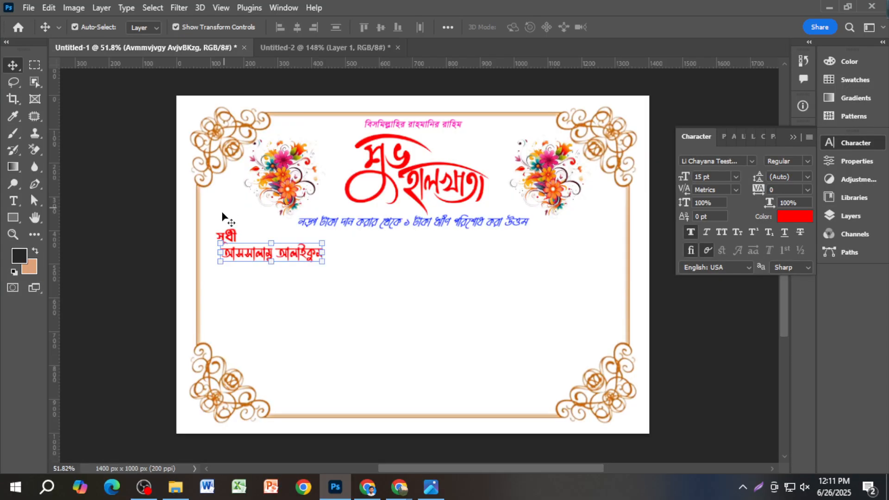
pyautogui.doubleClick(292, 252)
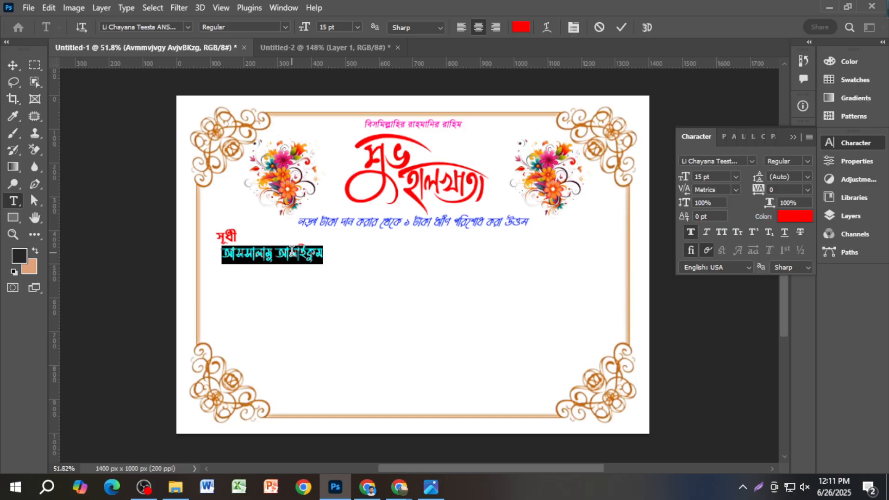
pyautogui.press('End')
pyautogui.write('। আপনার')
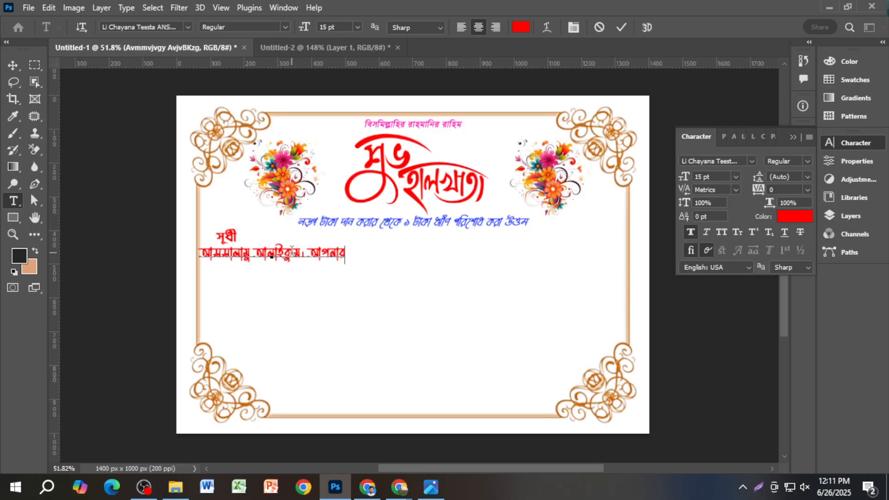
pyautogui.write('াদের পি')
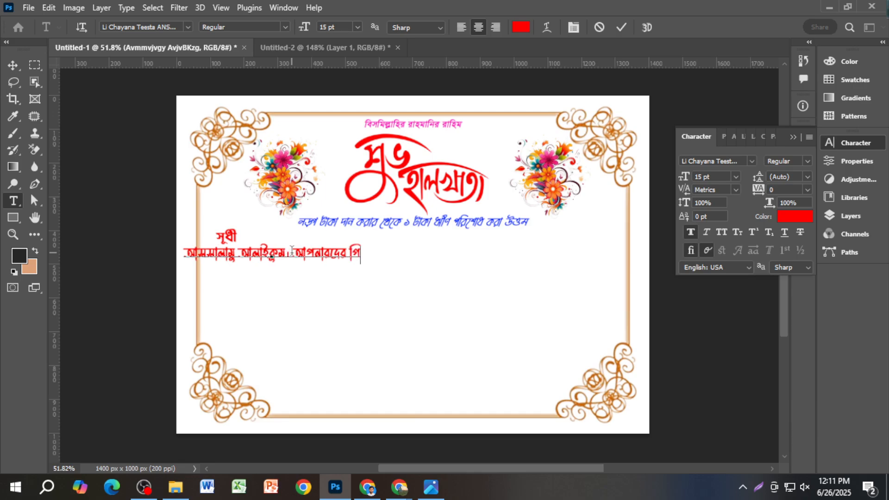
pyautogui.press('BackSpace')
pyautogui.press('BackSpace')
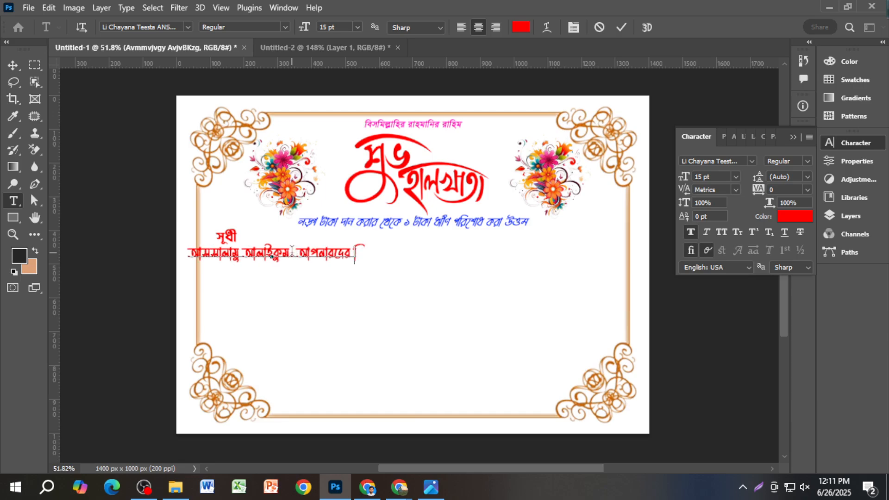
pyautogui.write('গভির ')
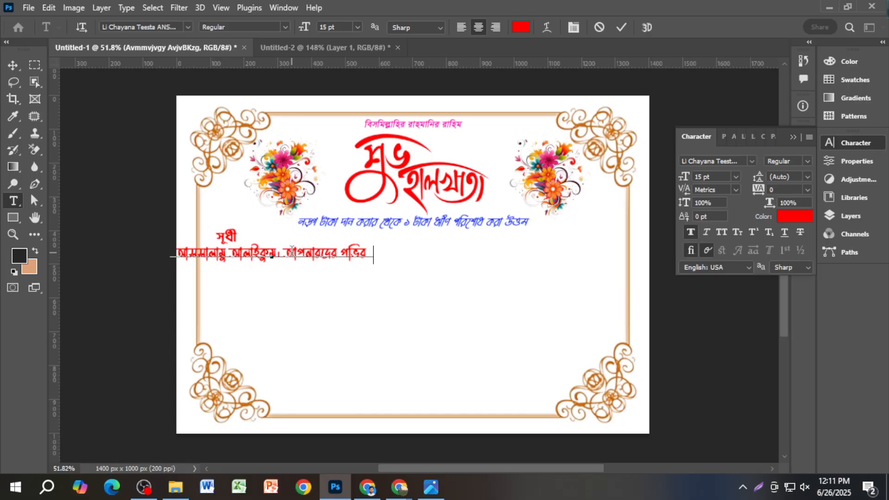
pyautogui.write('ভালোবাসায় ')
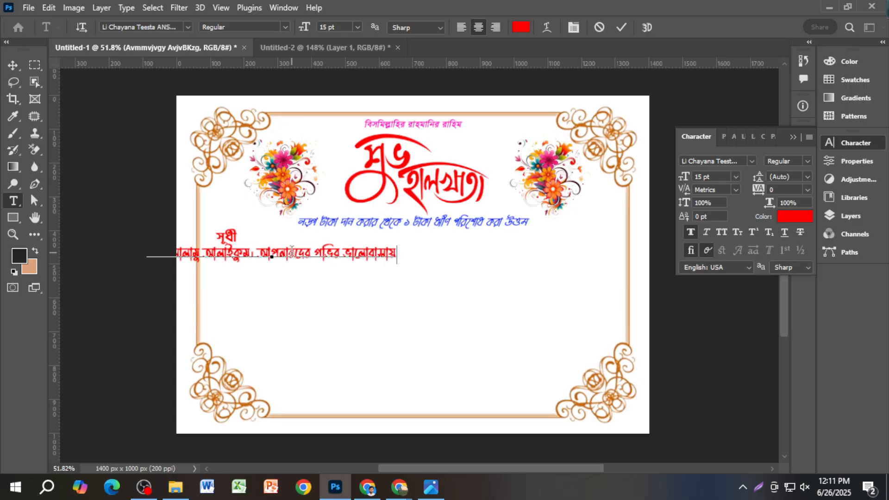
# Step: Continue the greeting line with "আমার ব্যবসা প্রতিষ্ঠান আজ অনেক বড়" and commit the text
pyautogui.write('আমার ব্যবসা। পা')
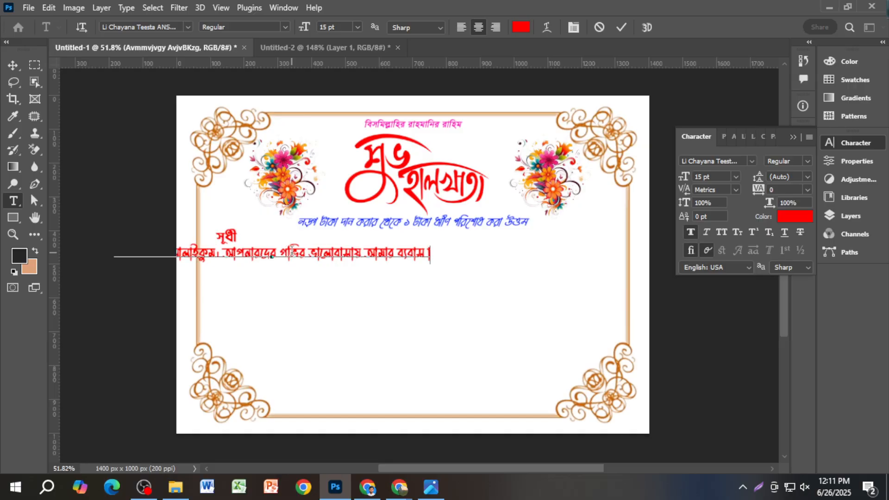
pyautogui.press('BackSpace')
pyautogui.press('BackSpace')
pyautogui.press('BackSpace')
pyautogui.press('BackSpace')
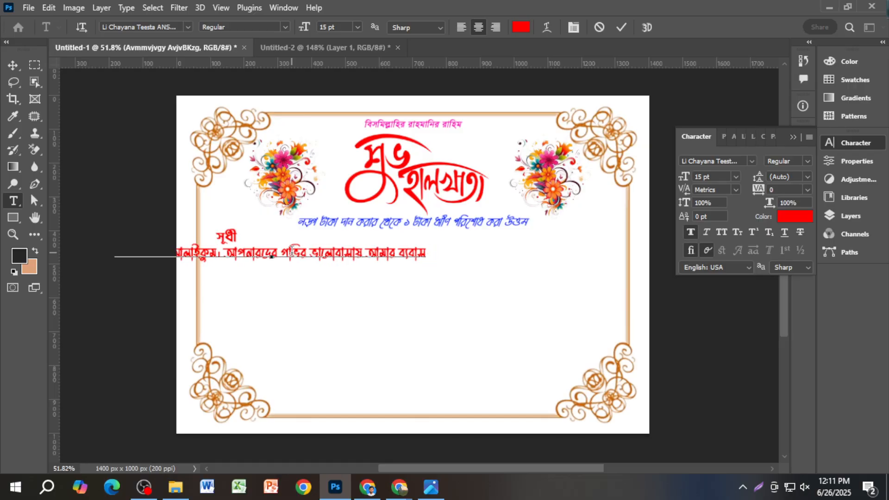
pyautogui.write('।')
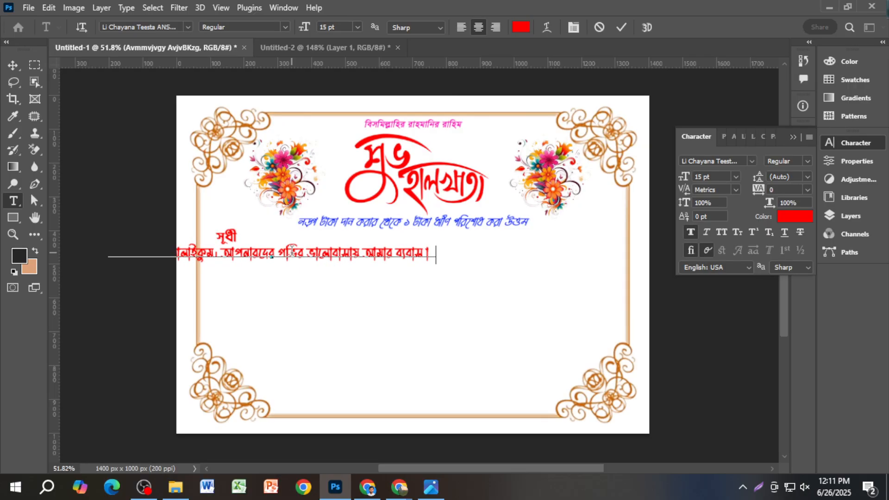
pyautogui.press('BackSpace')
pyautogui.press('BackSpace')
pyautogui.write('া')
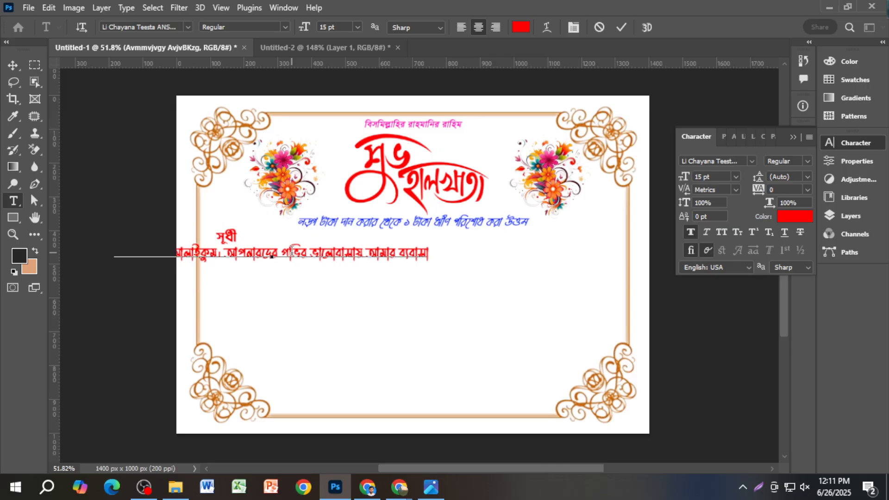
pyautogui.write(' প্রতি')
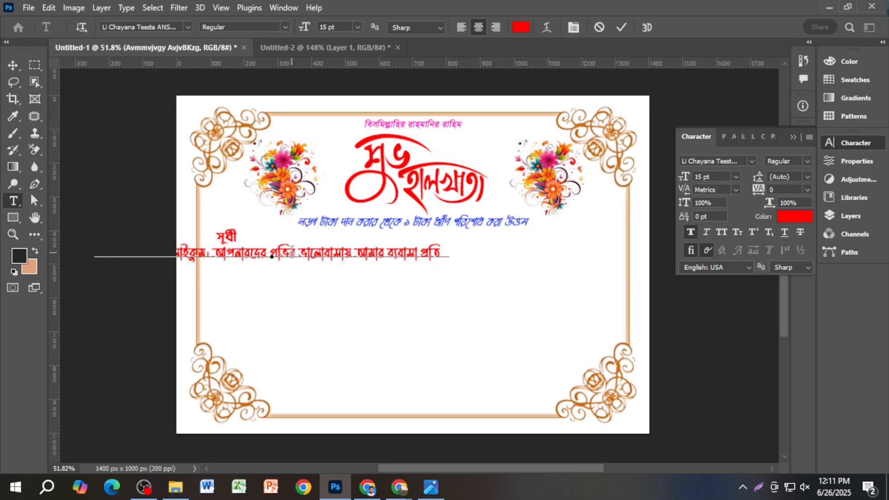
pyautogui.write('ষ্ঠান আজ অনেক')
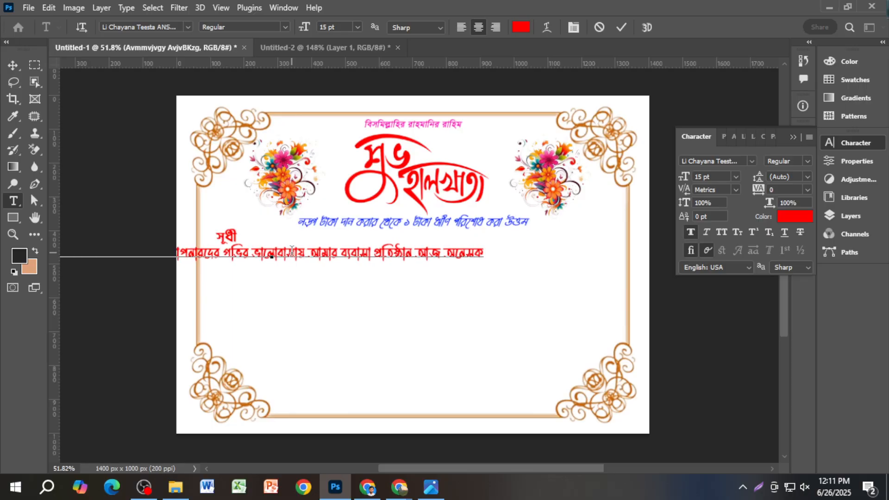
pyautogui.write('ক ব')
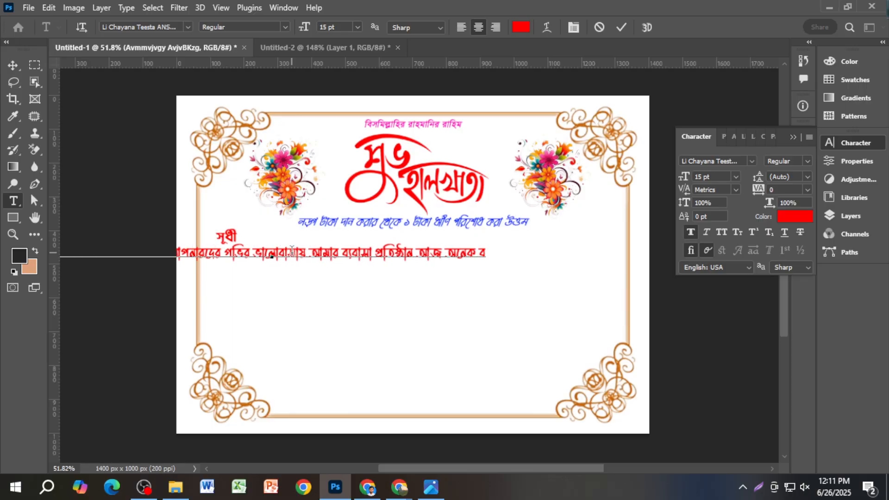
pyautogui.write('ড়')
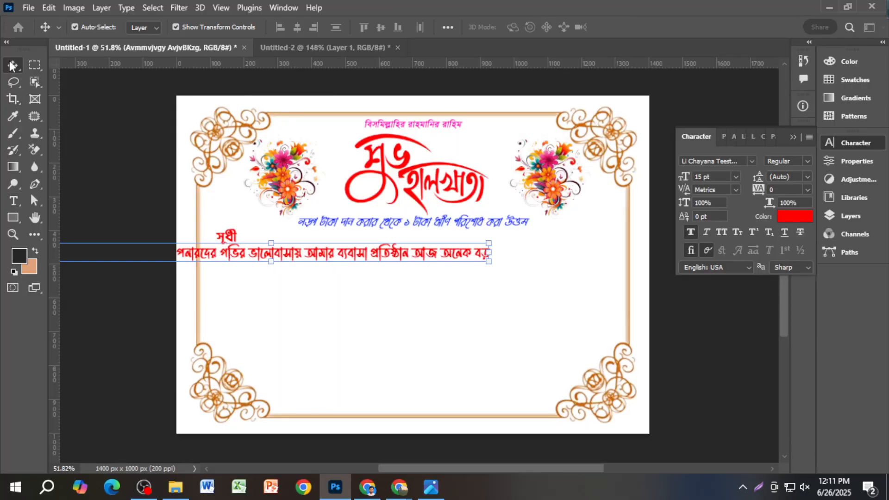
pyautogui.click(13, 65)
# Step: Shift the long greeting line back inside the card and break it onto a second line before "অনেক বড়"
pyautogui.moveTo(384, 261); pyautogui.dragTo(548, 264)
pyautogui.doubleClick(600, 260)
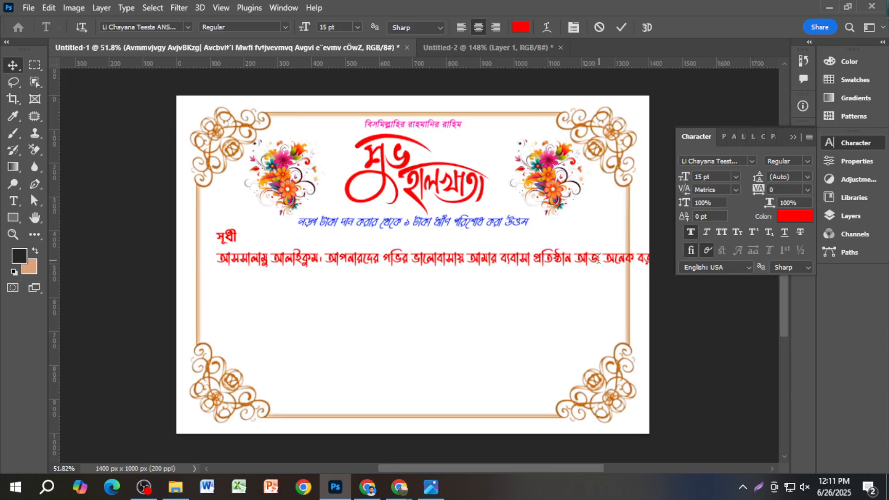
pyautogui.hotkey('ctrl', 'a')
pyautogui.click(598, 260)
pyautogui.press('Return')
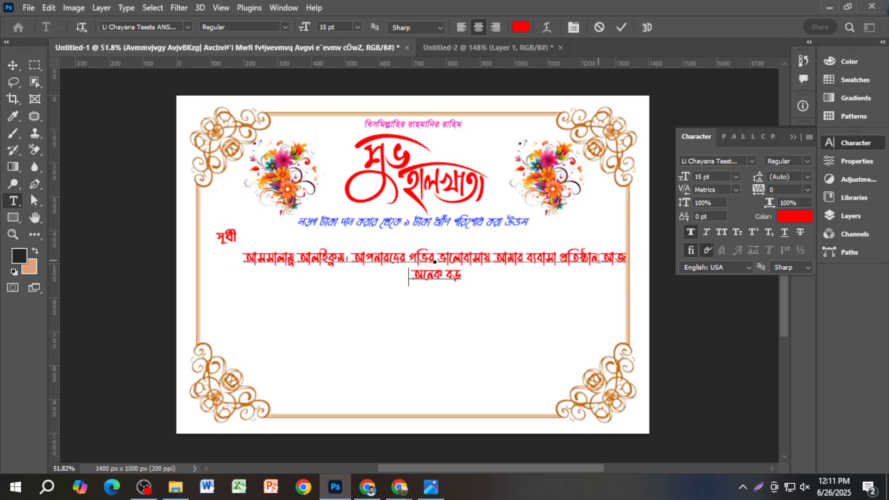
pyautogui.click(12, 65)
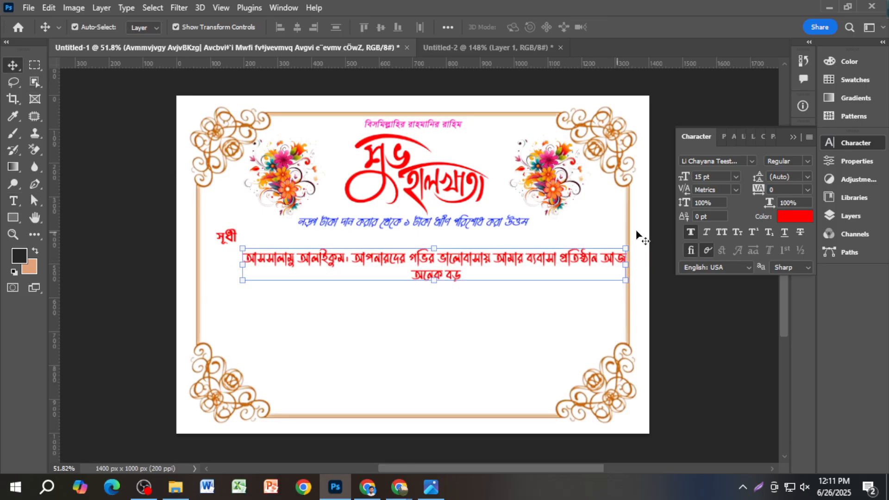
# Step: Left-align the two-line greeting paragraph and position it under সূধী, level with that word's left edge
pyautogui.click(793, 137)
pyautogui.click(805, 177)
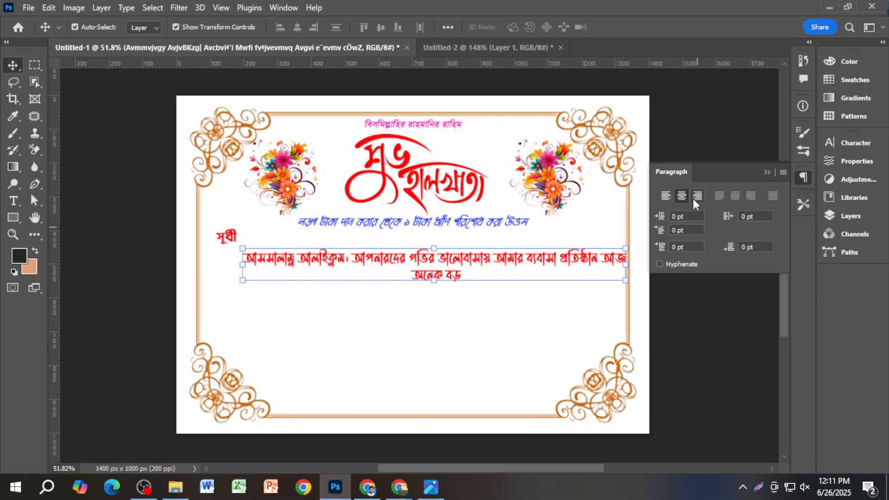
pyautogui.click(667, 196)
pyautogui.moveTo(478, 268); pyautogui.dragTo(255, 267)
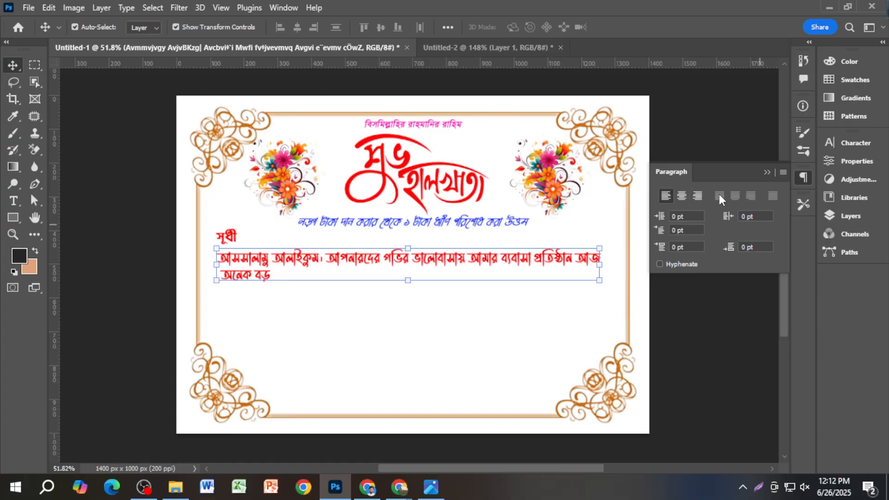
pyautogui.moveTo(562, 263); pyautogui.dragTo(564, 260)
pyautogui.moveTo(557, 259); pyautogui.dragTo(557, 262)
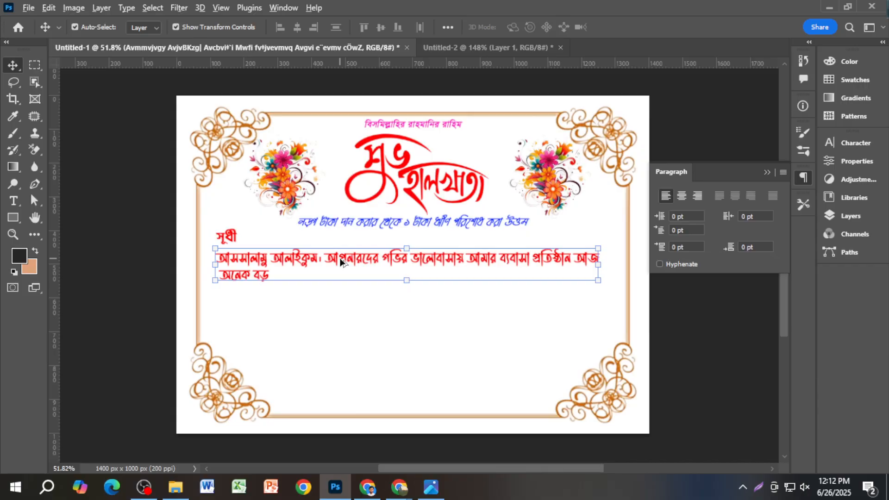
pyautogui.moveTo(340, 258); pyautogui.dragTo(340, 275)
pyautogui.hotkey('ctrl', 'z')
# Step: Append a copy of the greeting text after "অনেক বড়" and rewrap it so "প্রতিষ্ঠান আজ অনেক বড়" forms the third line
pyautogui.doubleClick(327, 260)
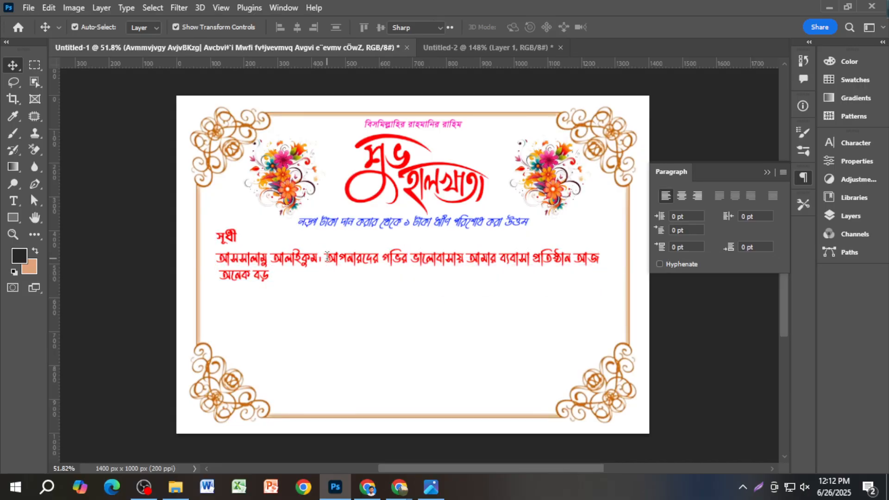
pyautogui.click(277, 281)
pyautogui.write('আসসালামু আলাইকুম। আপনারদের পবিত্র ভালোবাসায় আমার ব্যবসা প্রতিষ্ঠান আজ অনেক বড়')
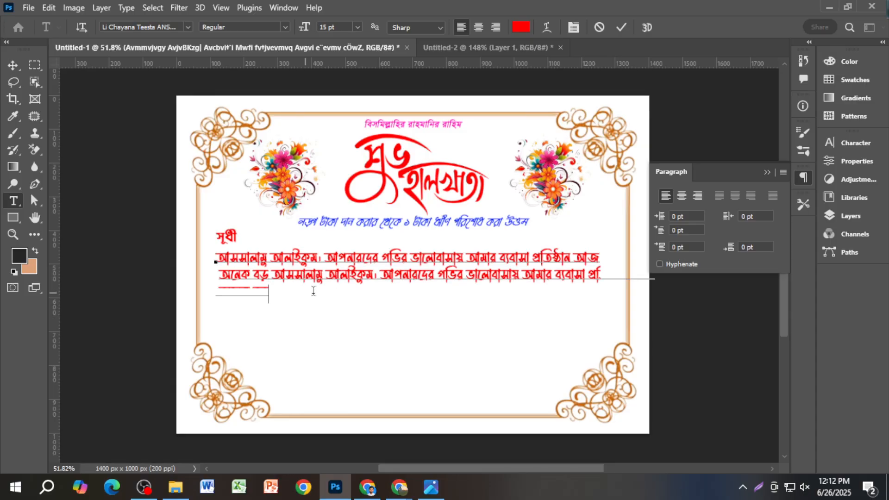
pyautogui.click(585, 277)
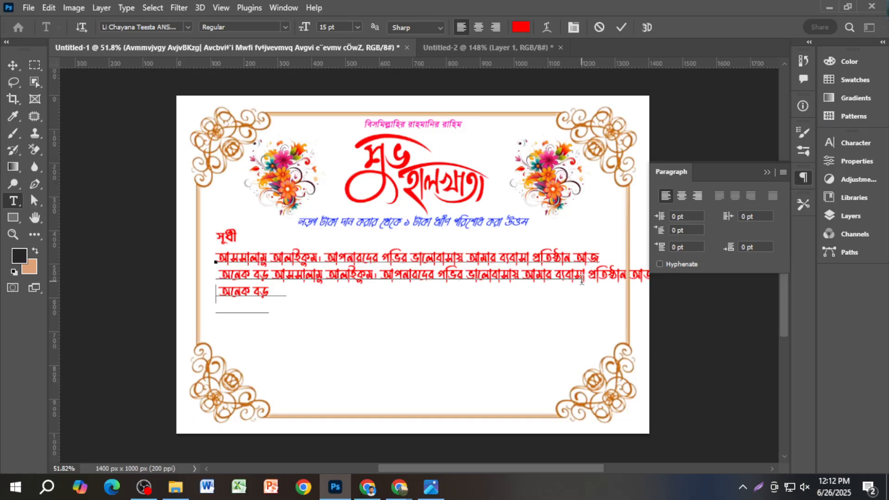
pyautogui.press('Return')
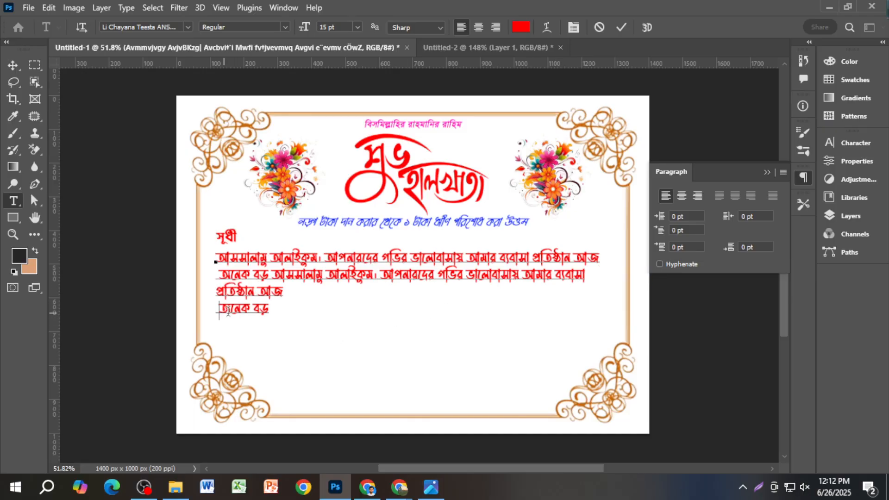
pyautogui.press('BackSpace')
pyautogui.press('BackSpace')
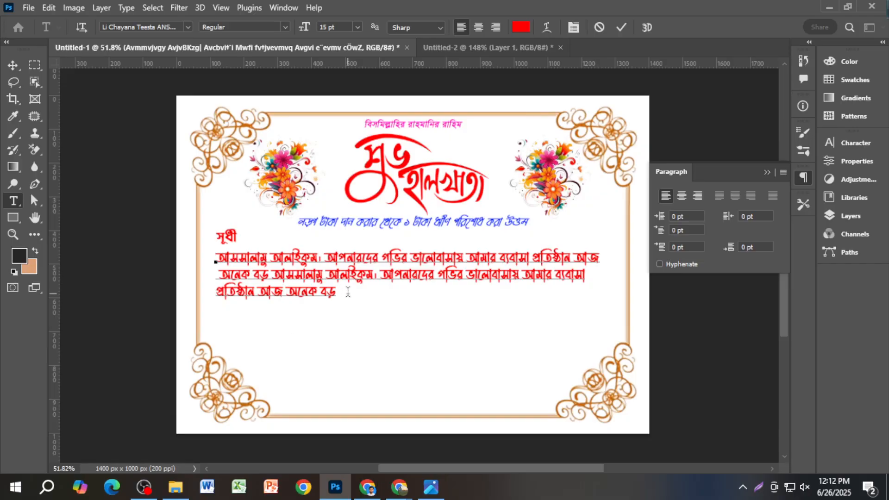
# Step: Paste the greeting once more, wrap it before "আমার ব্যবসা" with "অনেক বড়" on the same line, and end the paragraph with "।"
pyautogui.hotkey('ctrl', 'v')
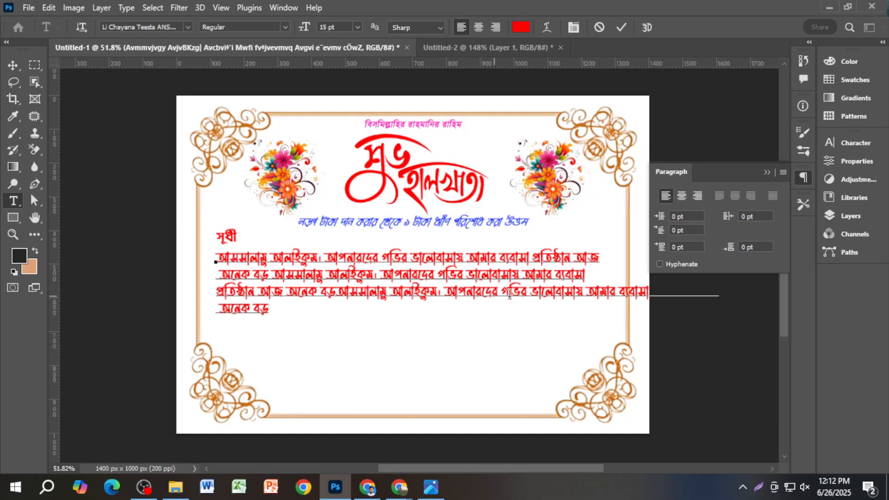
pyautogui.click(583, 296)
pyautogui.press('Return')
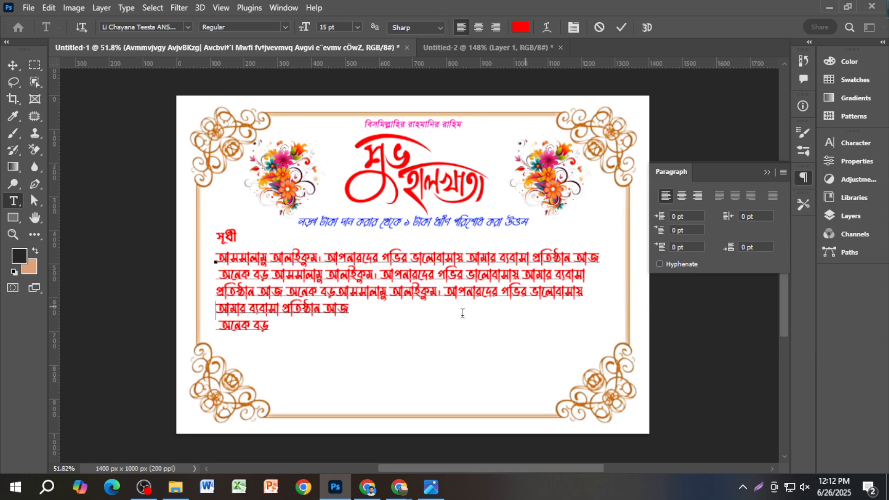
pyautogui.click(234, 330)
pyautogui.press('BackSpace')
pyautogui.press('BackSpace')
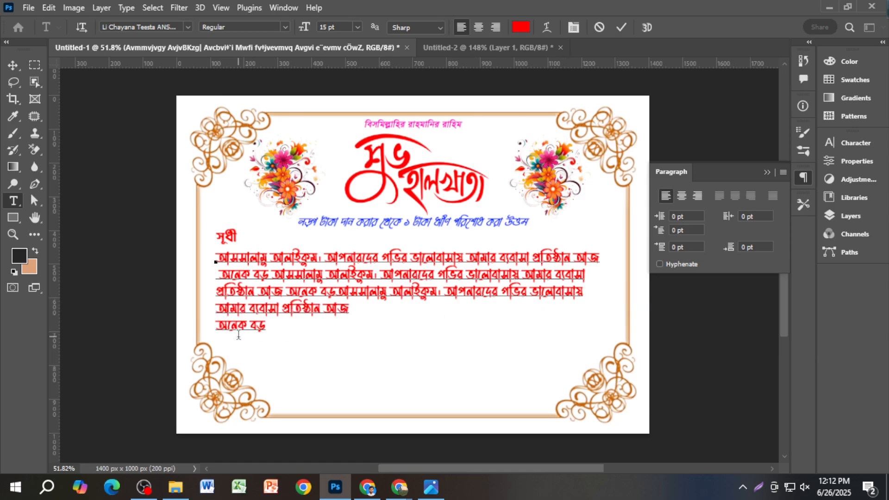
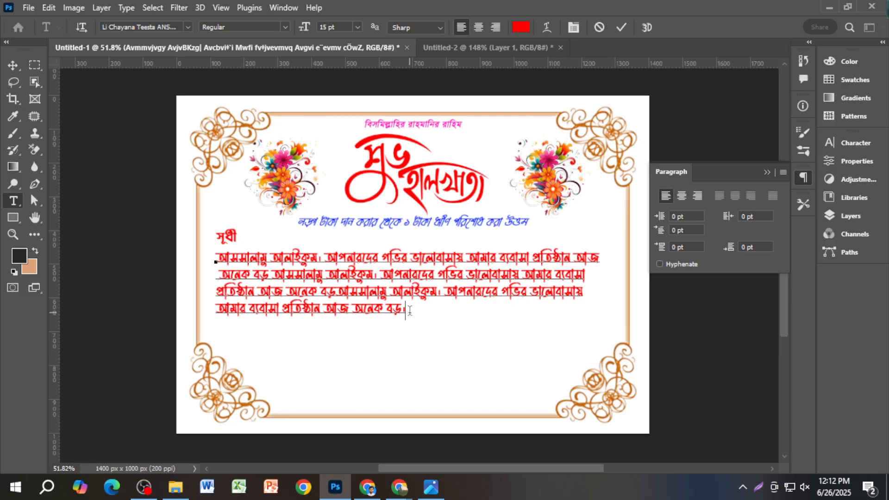
pyautogui.click(12, 65)
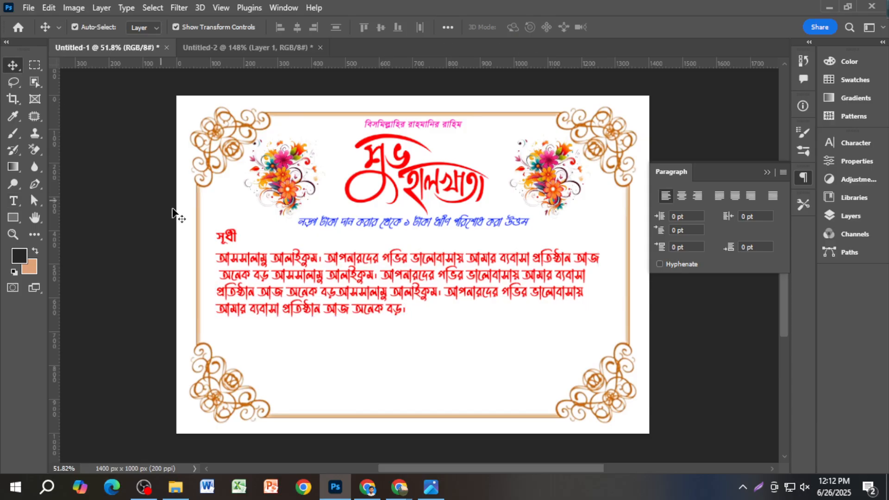
# Step: Try a leading of 18 pt on the four-line invitation paragraph
pyautogui.scroll(2, 288, 294)
pyautogui.click(377, 303)
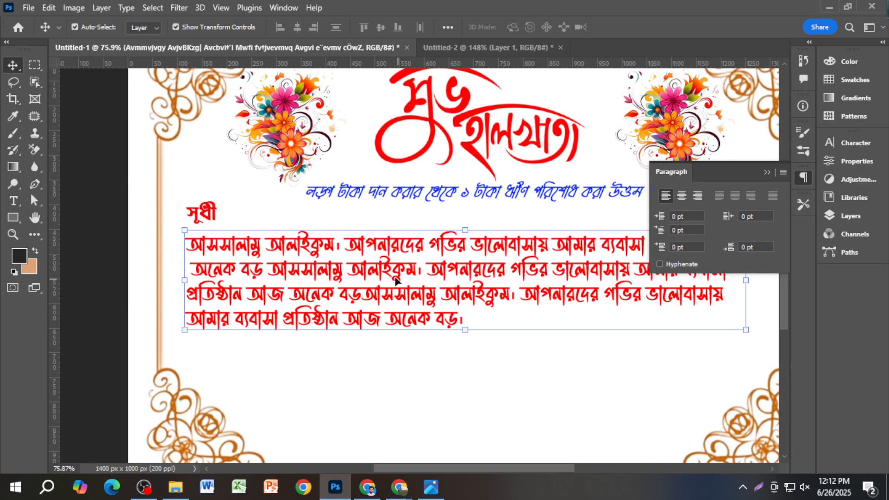
pyautogui.click(850, 143)
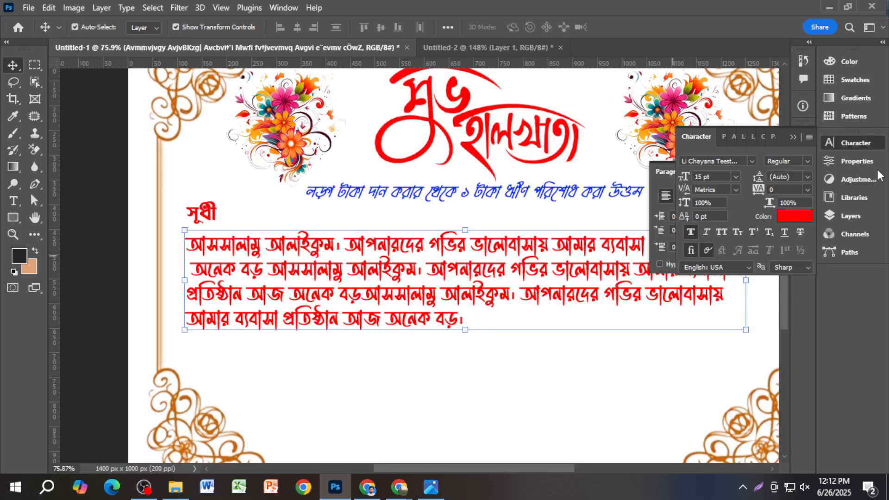
pyautogui.click(807, 178)
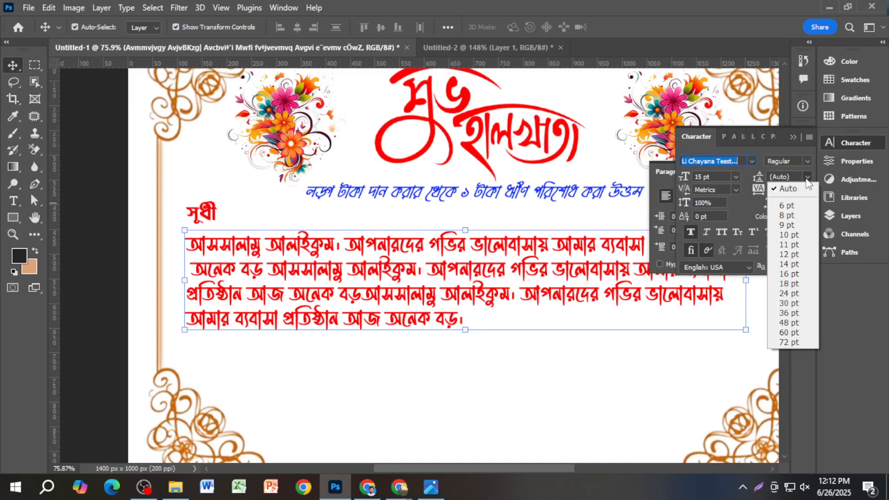
pyautogui.click(793, 283)
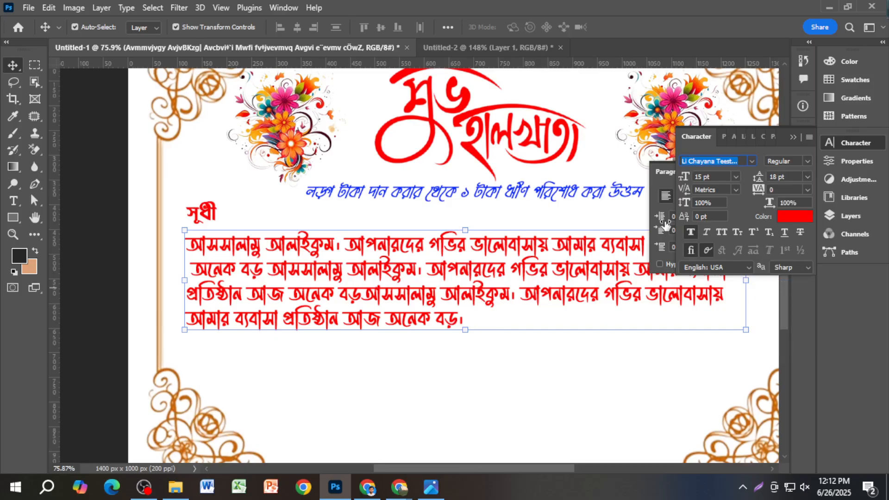
pyautogui.hotkey('ctrl', 'z')
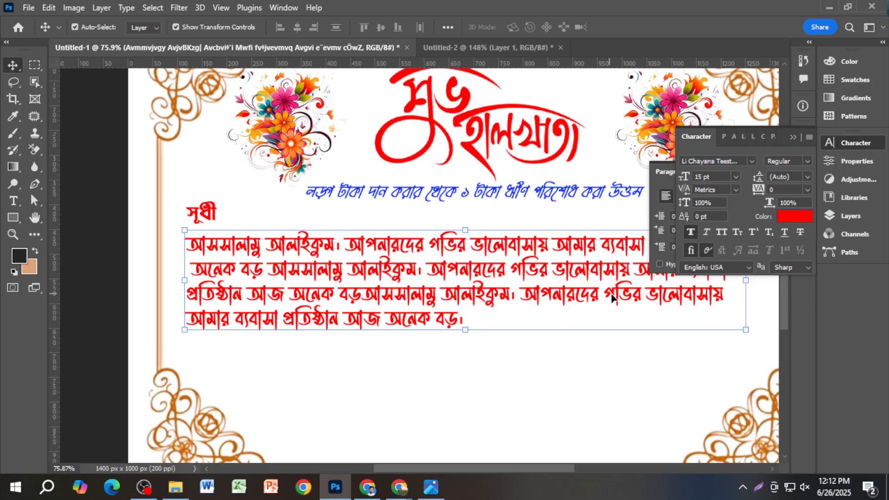
pyautogui.click(808, 180)
pyautogui.click(794, 285)
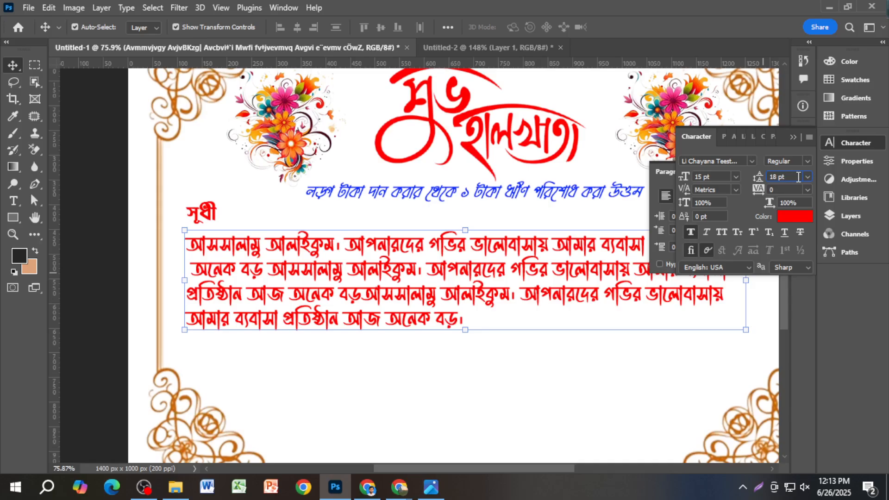
pyautogui.write('1111111111')
pyautogui.moveTo(802, 177); pyautogui.dragTo(756, 188)
pyautogui.press('BackSpace')
pyautogui.press('Return')
# Step: Try the invitation paragraph's leading at 30 pt, 18 pt, 24 pt and 20 pt
pyautogui.click(806, 178)
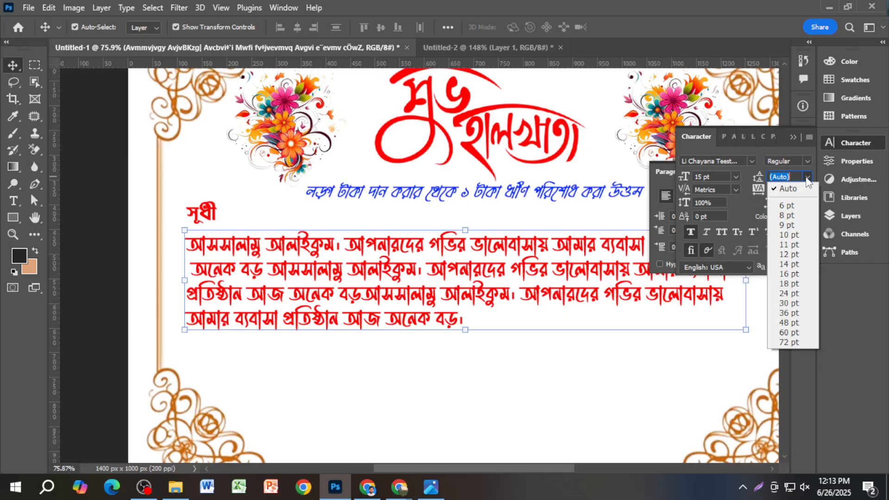
pyautogui.click(789, 306)
pyautogui.click(809, 177)
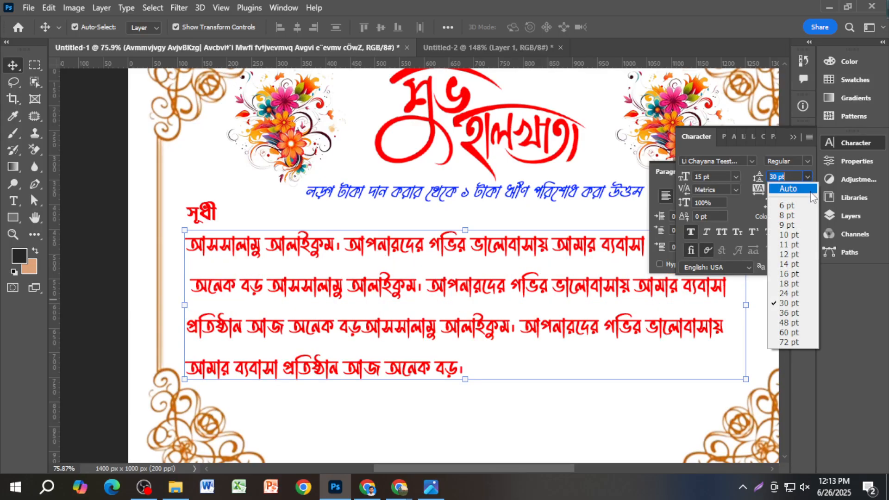
pyautogui.click(806, 284)
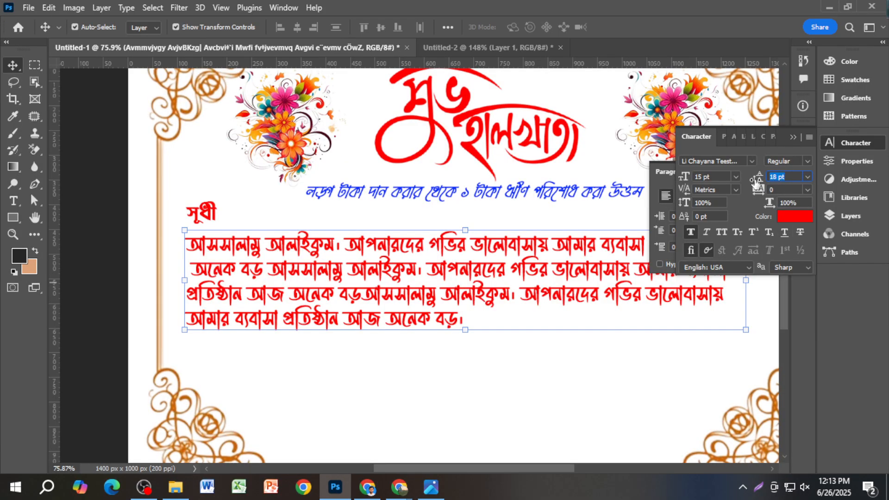
pyautogui.write('24')
pyautogui.press('Return')
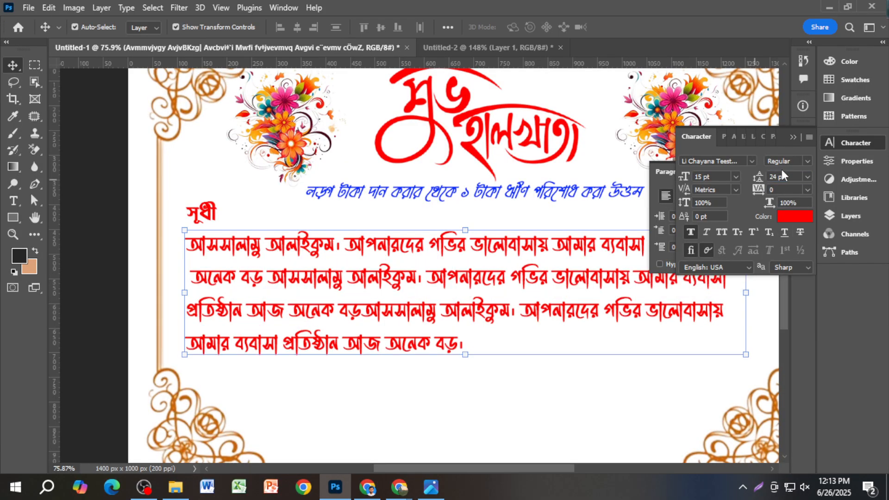
pyautogui.click(756, 183)
pyautogui.write('20')
pyautogui.press('Return')
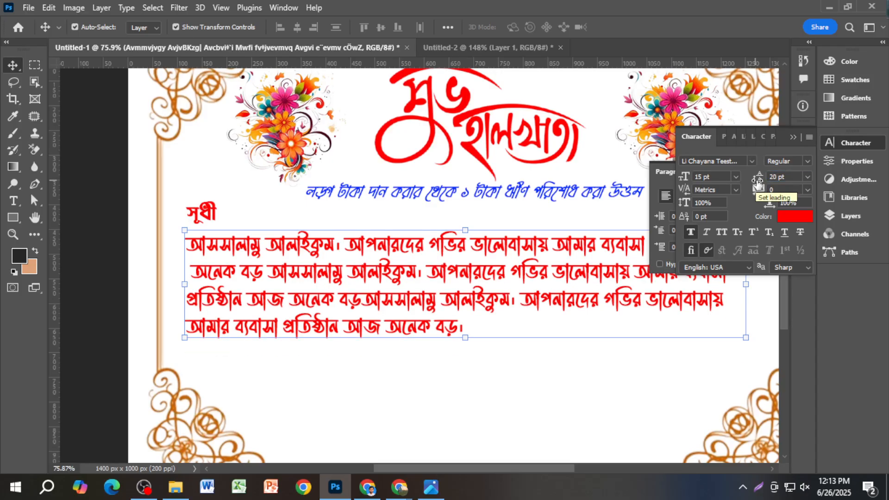
# Step: Set the invitation paragraph's leading to 21 pt and deselect it to view the whole card
pyautogui.click(757, 185)
pyautogui.write('2')
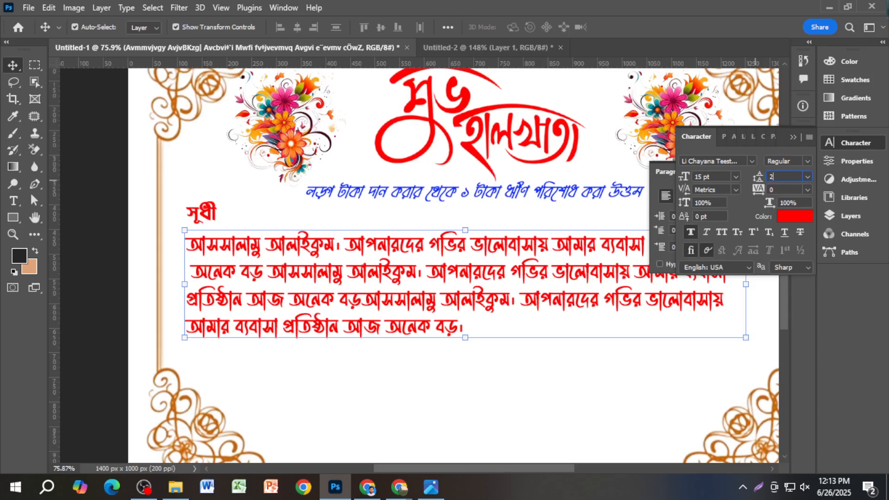
pyautogui.write('1')
pyautogui.press('Return')
pyautogui.hotkey('ctrl', '0')
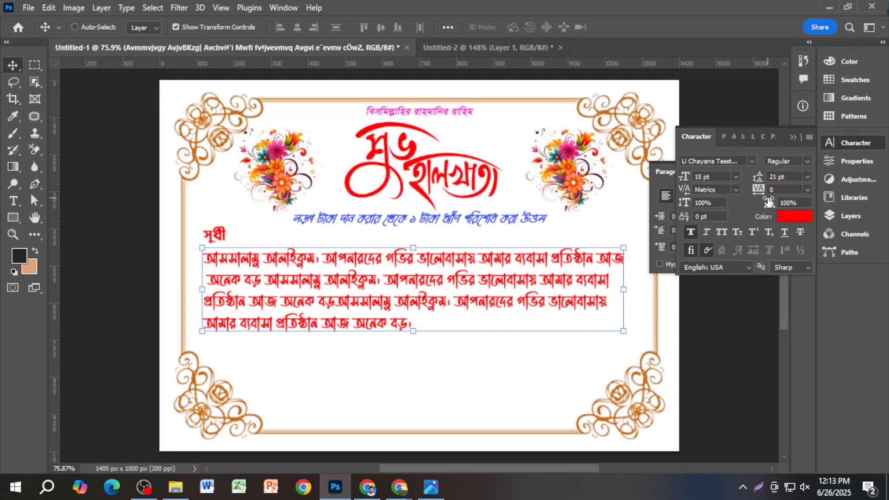
pyautogui.click(132, 280)
pyautogui.scroll(-1, 512, 294)
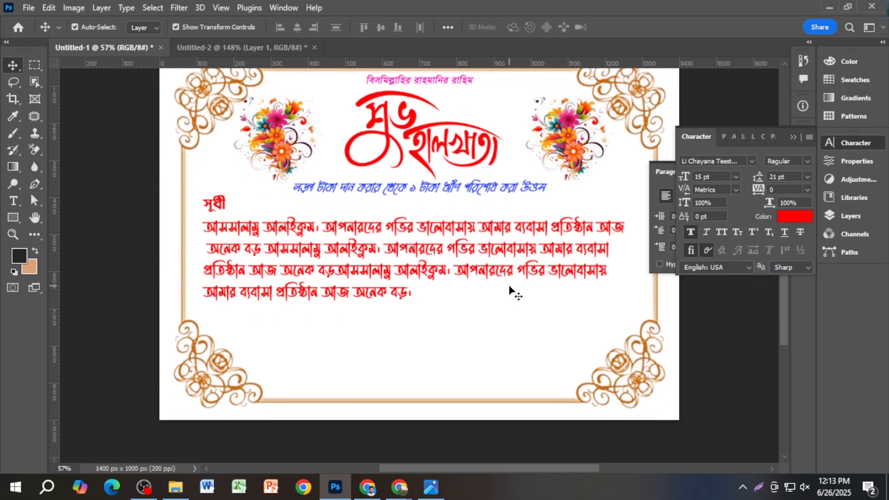
# Step: Consult the reference card's sender box and draw a rectangle about 235 × 177 px below the start of the invitation paragraph
pyautogui.click(281, 49)
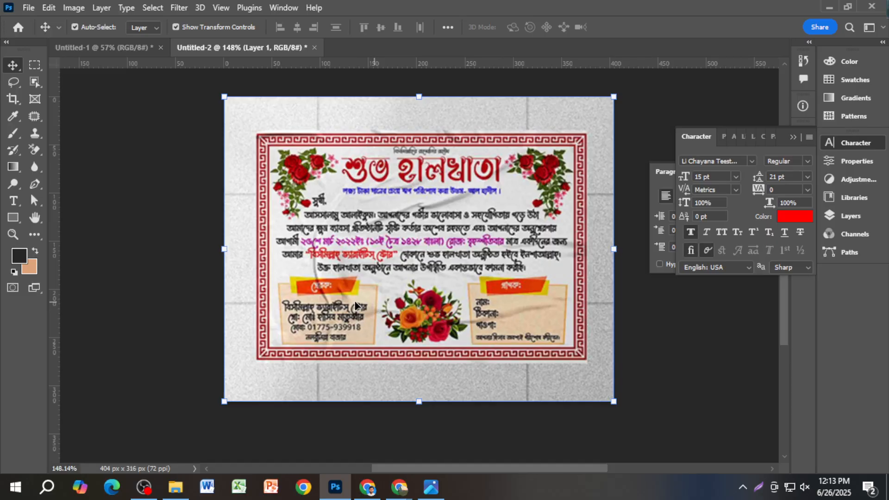
pyautogui.scroll(3, 334, 307)
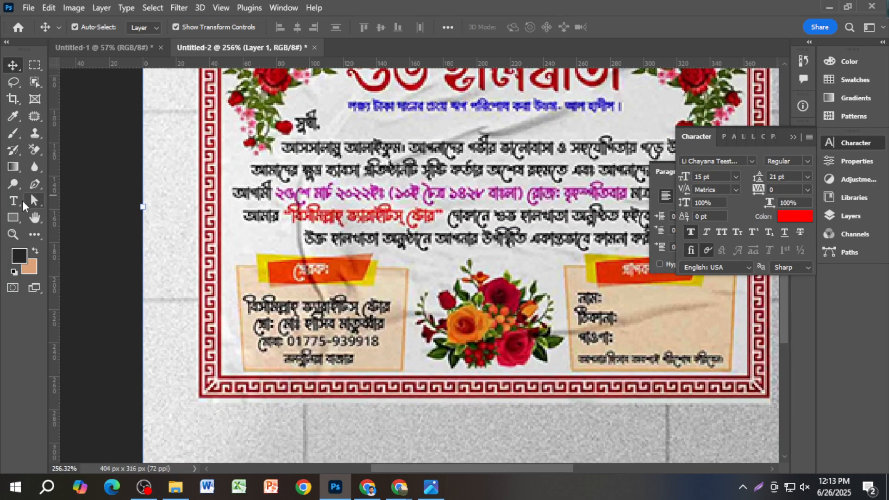
pyautogui.click(107, 48)
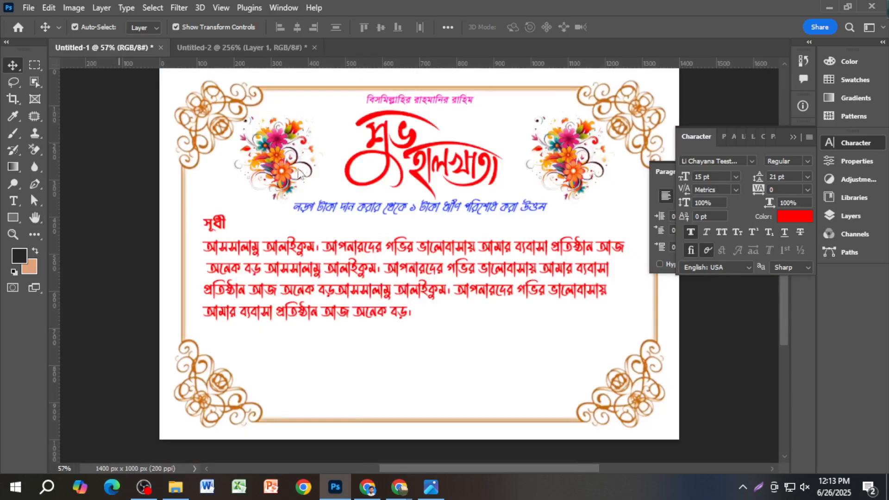
pyautogui.scroll(-2, 351, 321)
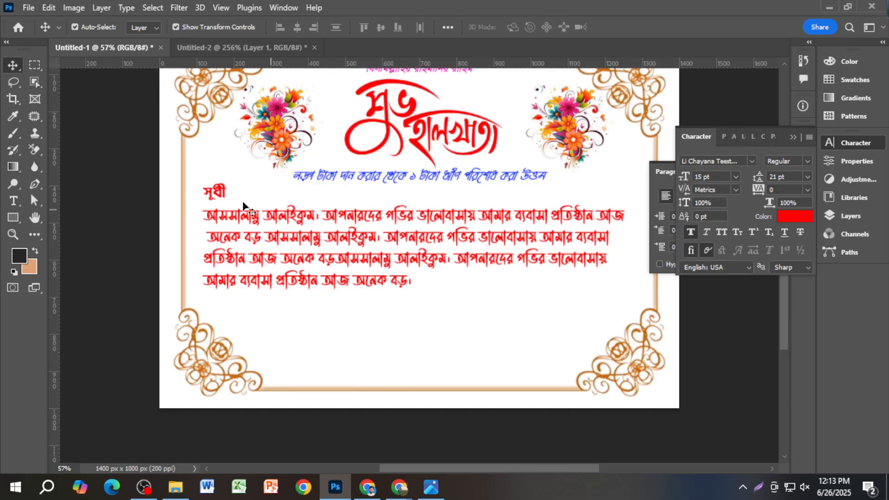
pyautogui.click(18, 220)
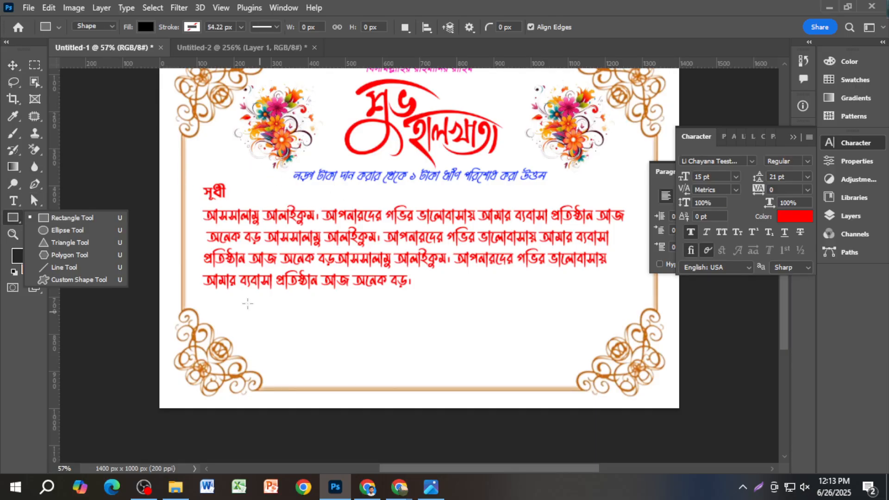
pyautogui.moveTo(246, 302); pyautogui.dragTo(334, 369)
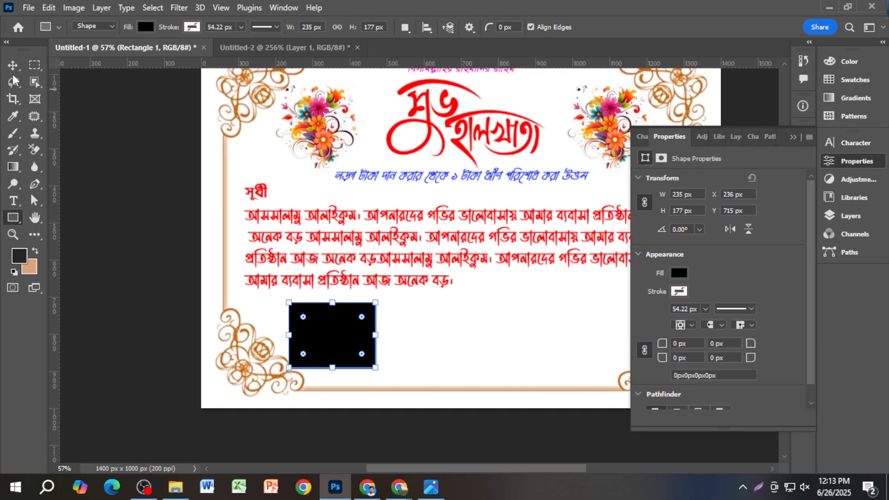
# Step: Fill the rectangle with the recently used light pink and close the shape settings
pyautogui.click(681, 273)
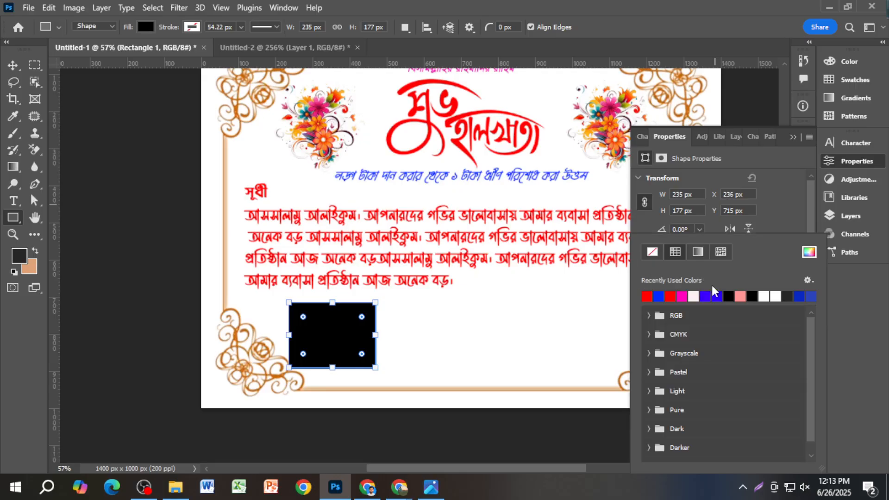
pyautogui.click(646, 296)
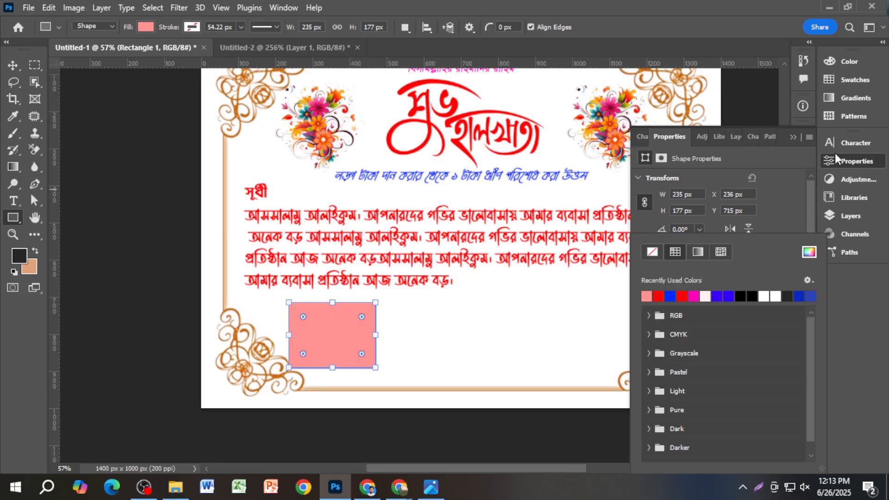
pyautogui.click(787, 136)
pyautogui.click(792, 136)
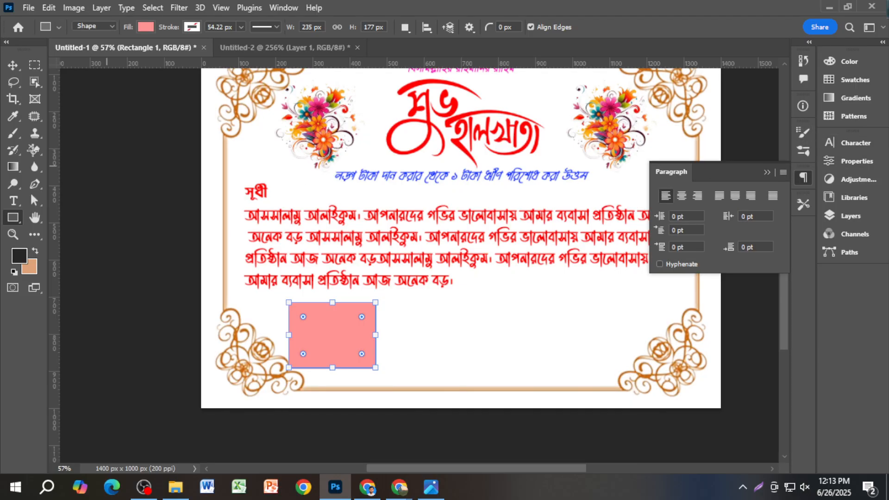
# Step: Pull the pink rectangle's upper-left corner outward with the Direct Selection tool, accepting its conversion to a regular path
pyautogui.click(13, 65)
pyautogui.scroll(3, 320, 363)
pyautogui.moveTo(325, 365); pyautogui.dragTo(333, 362)
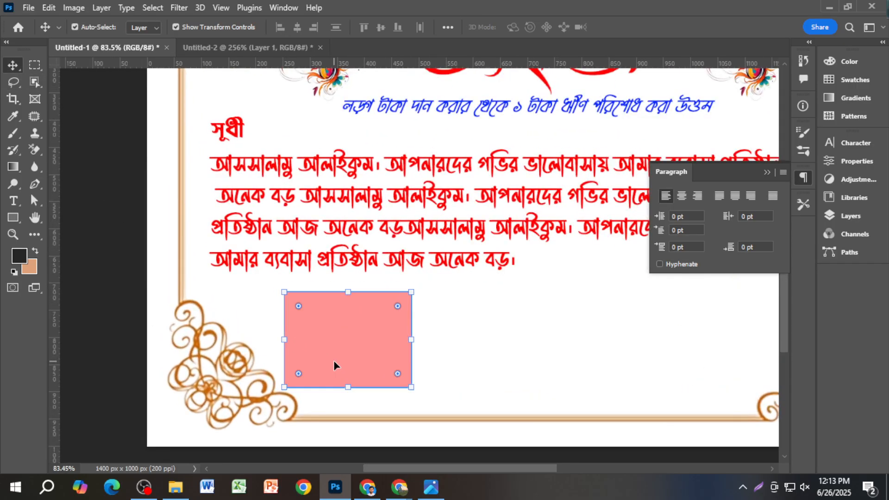
pyautogui.click(31, 202)
pyautogui.rightClick(30, 202)
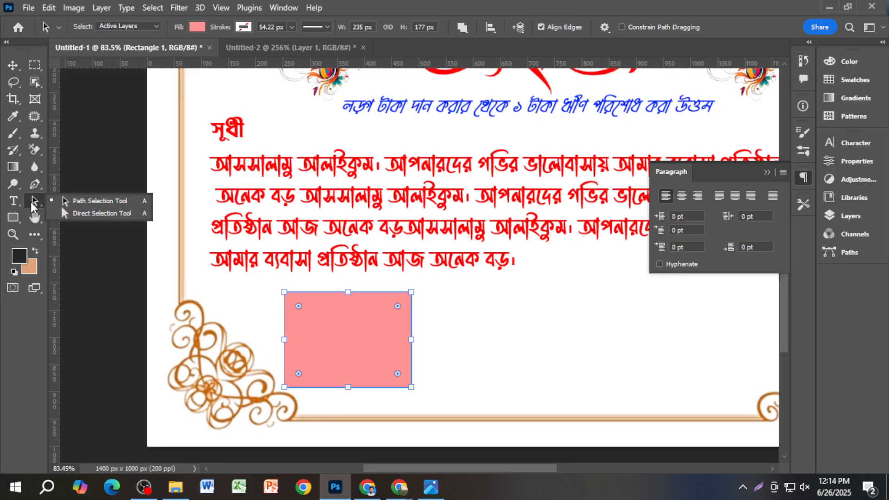
pyautogui.click(74, 212)
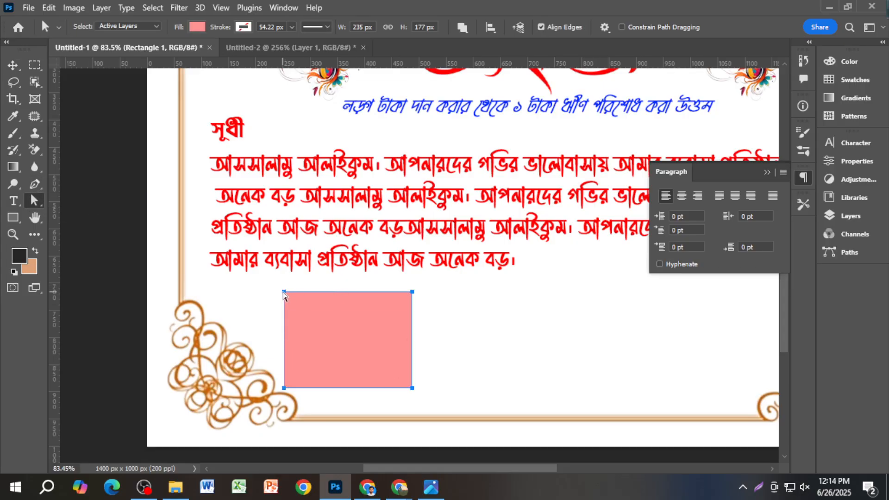
pyautogui.click(301, 48)
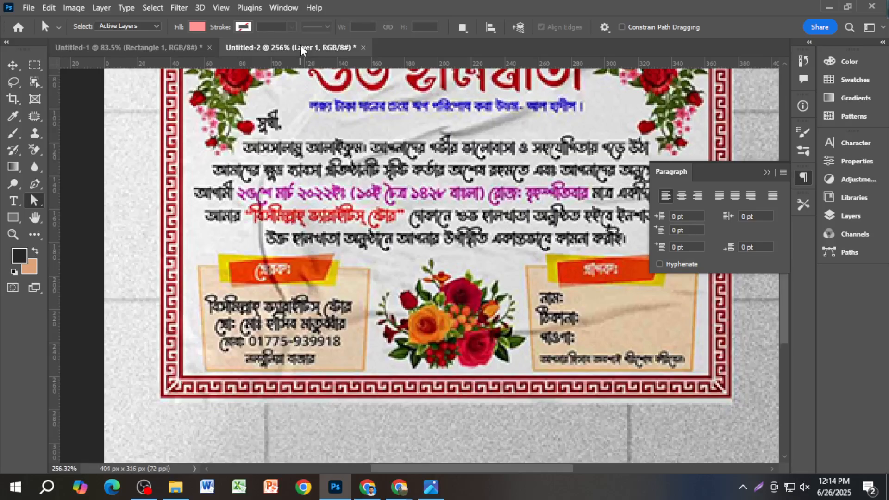
pyautogui.click(140, 47)
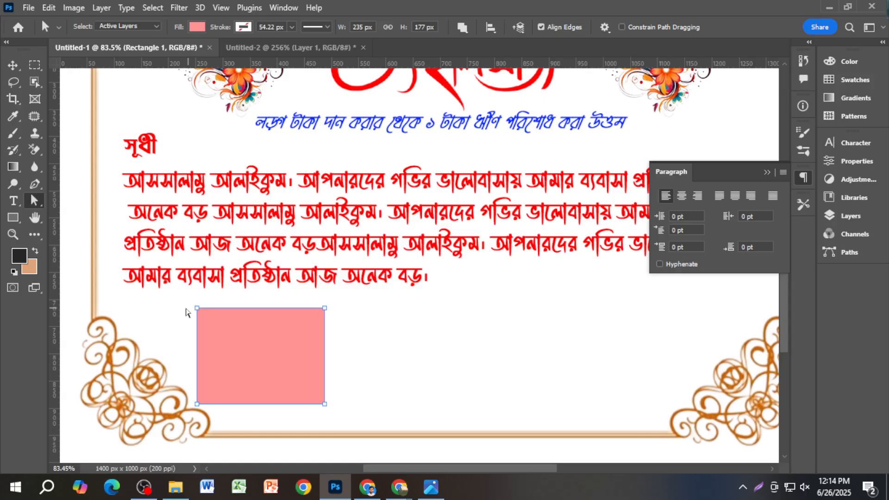
pyautogui.moveTo(195, 309); pyautogui.dragTo(174, 308)
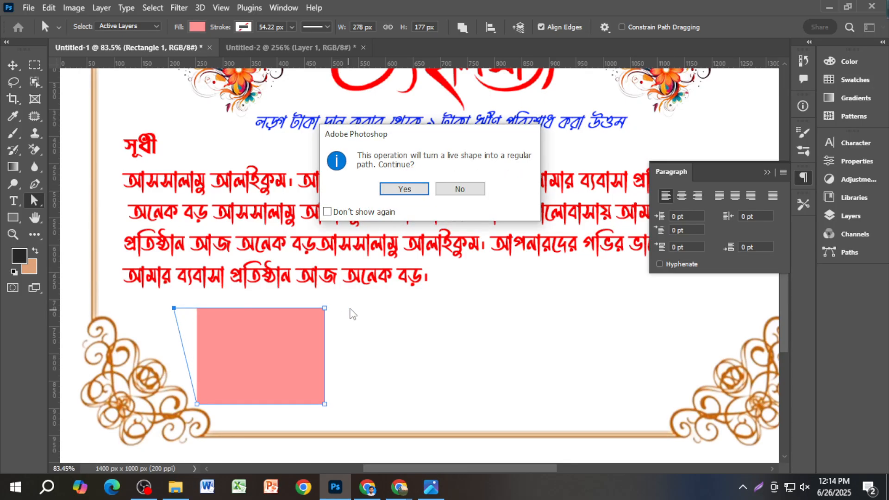
pyautogui.click(404, 189)
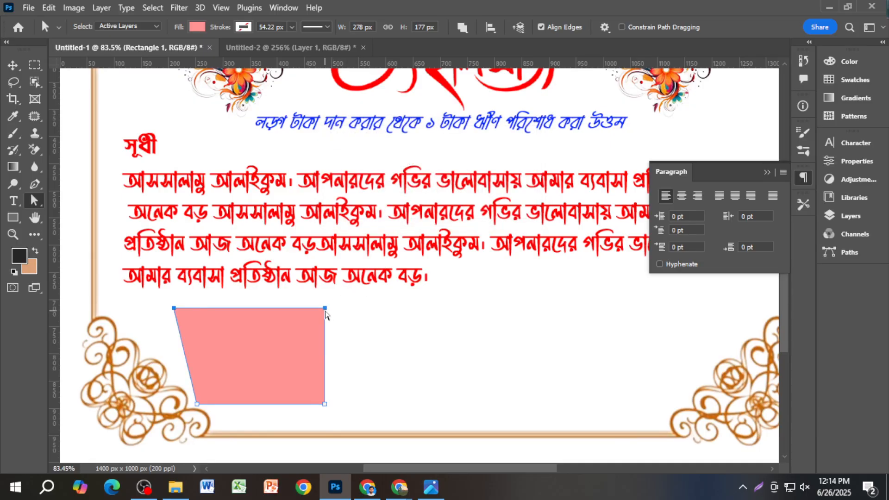
# Step: Adjust both upper corners of the pink shape to form a trapezoid about 310 px wide along its upper edge
pyautogui.moveTo(326, 309); pyautogui.dragTo(340, 312)
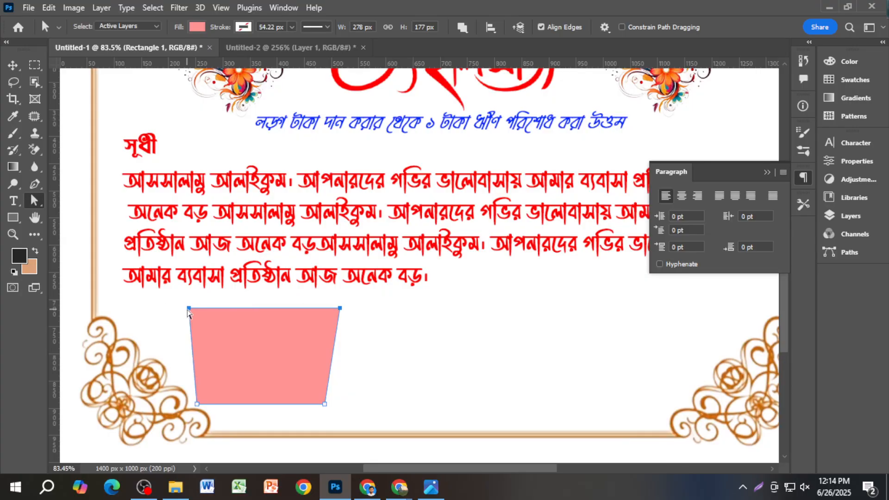
pyautogui.moveTo(188, 313); pyautogui.dragTo(178, 314)
pyautogui.click(179, 314)
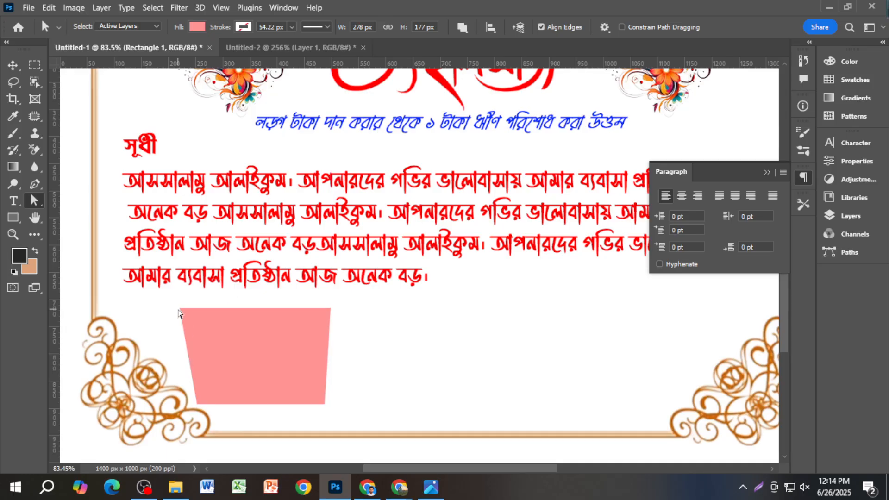
pyautogui.click(305, 323)
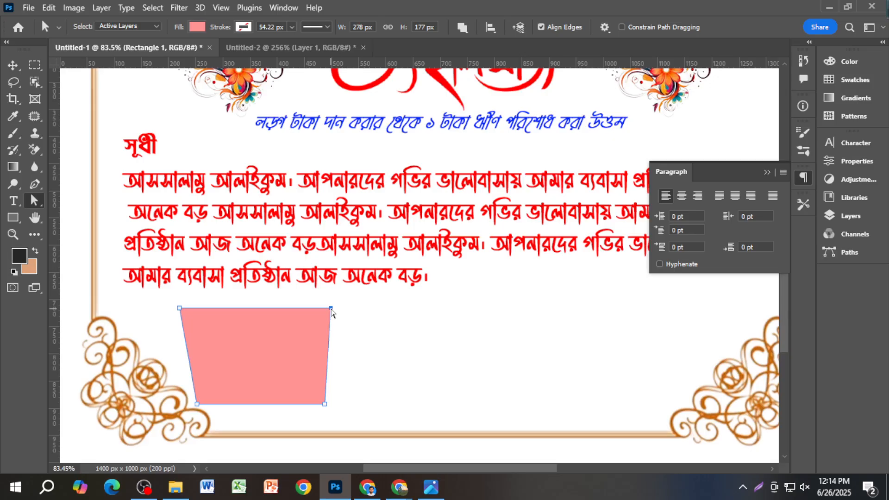
pyautogui.moveTo(331, 308); pyautogui.dragTo(348, 313)
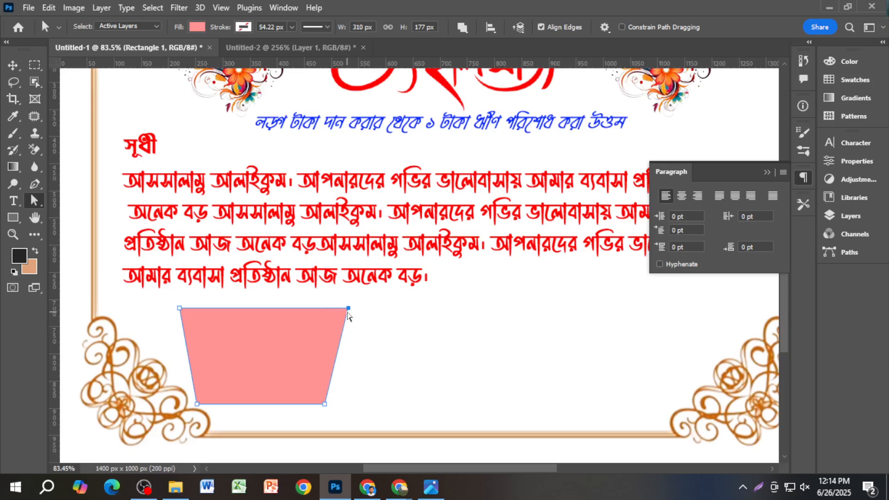
pyautogui.press('Return')
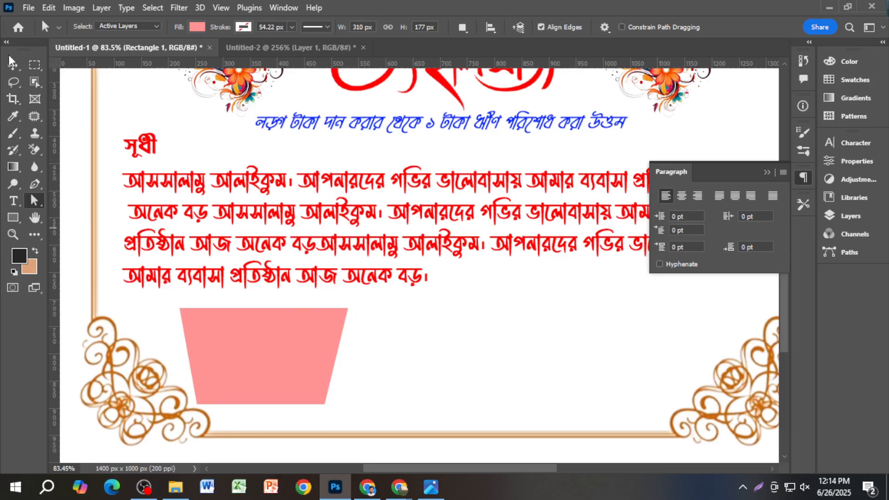
# Step: Duplicate the pink trapezoid slightly to its right and fill the copy with the recently used magenta
pyautogui.click(11, 61)
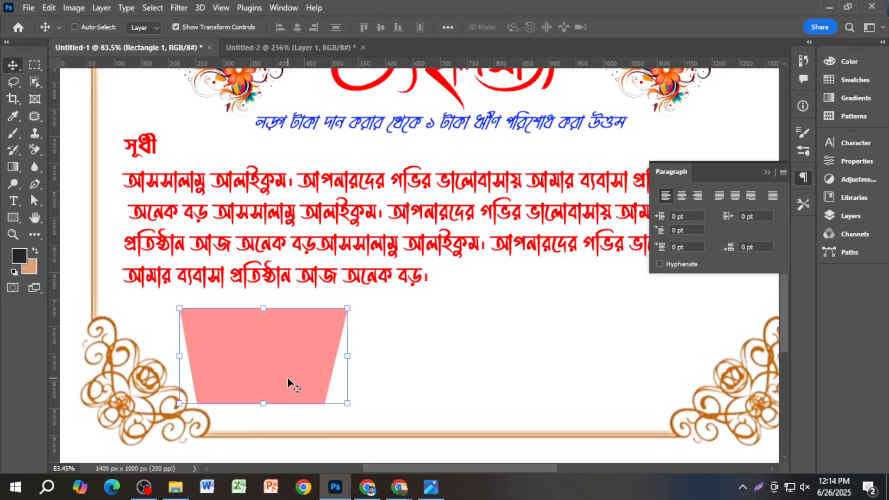
pyautogui.moveTo(288, 384)
pyautogui.mouseDown()
pyautogui.moveTo(283, 377)
pyautogui.moveTo(297, 379)
pyautogui.mouseUp()
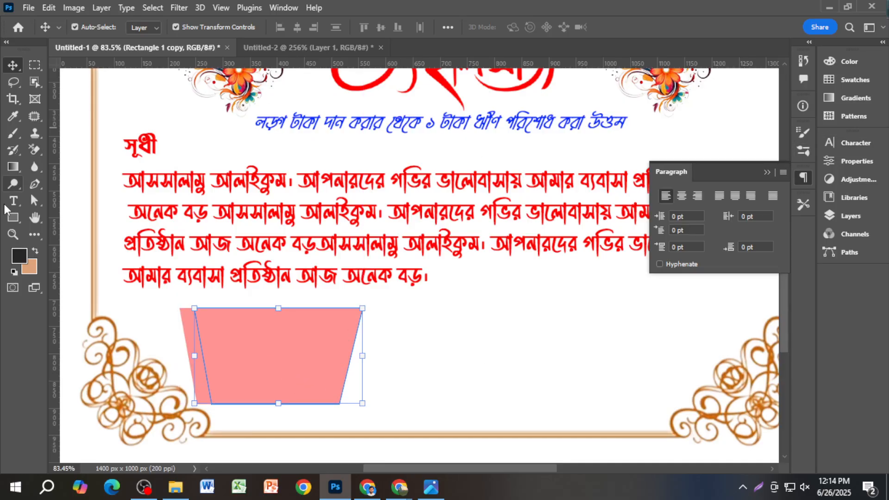
pyautogui.click(13, 217)
pyautogui.click(139, 27)
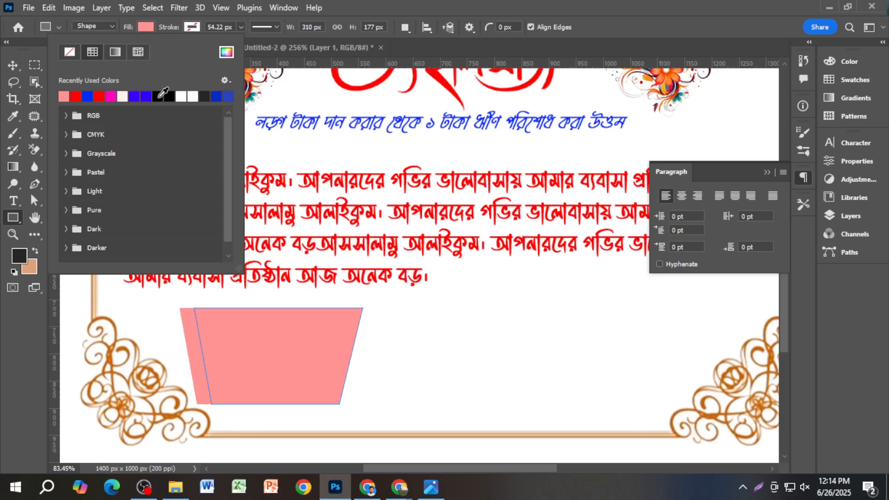
pyautogui.click(113, 97)
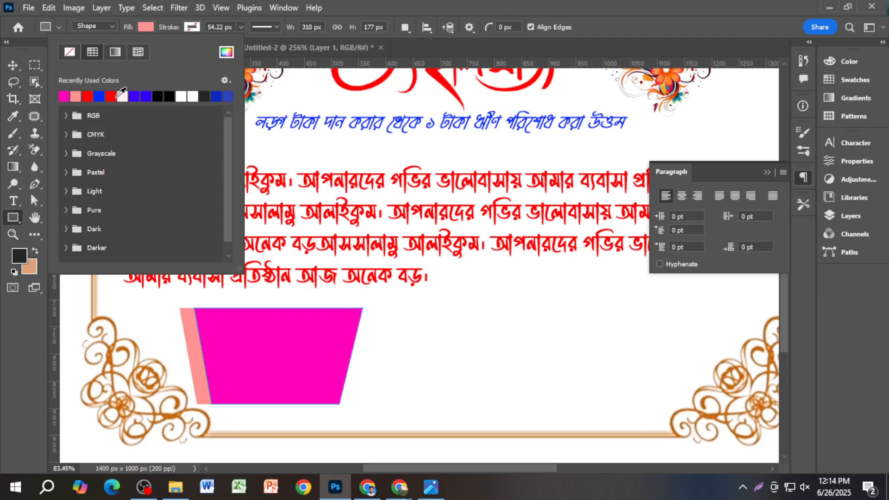
# Step: Move the magenta copy back over the pink trapezoid, slightly up and to the right, leaving a thin pink edge
pyautogui.click(13, 65)
pyautogui.scroll(-2, 310, 284)
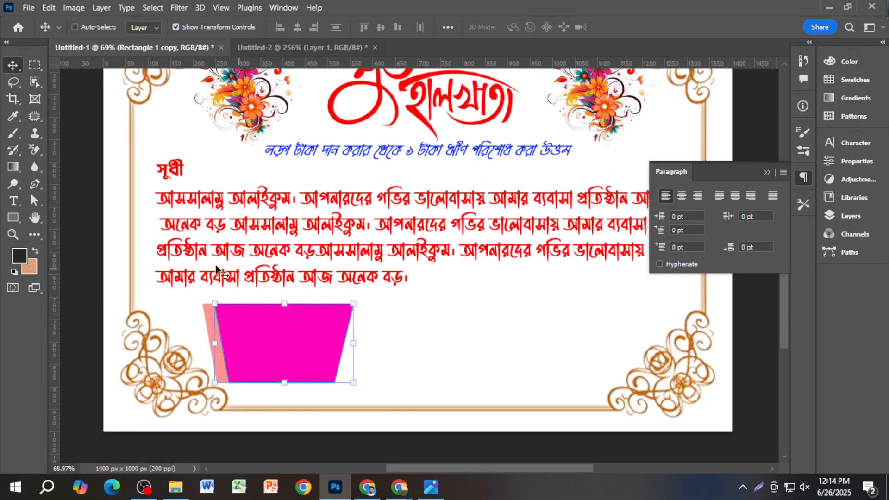
pyautogui.click(71, 227)
pyautogui.moveTo(300, 346); pyautogui.dragTo(284, 340)
pyautogui.scroll(5, 296, 345)
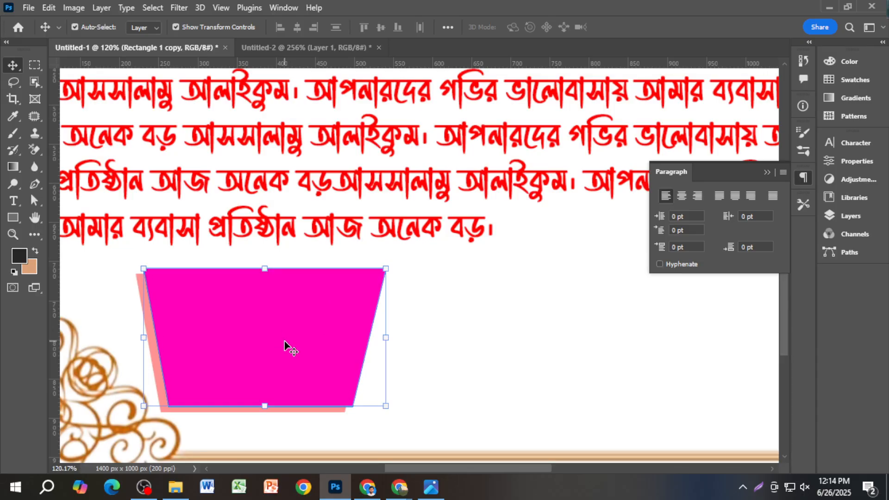
pyautogui.scroll(-6, 284, 341)
pyautogui.scroll(4, 237, 402)
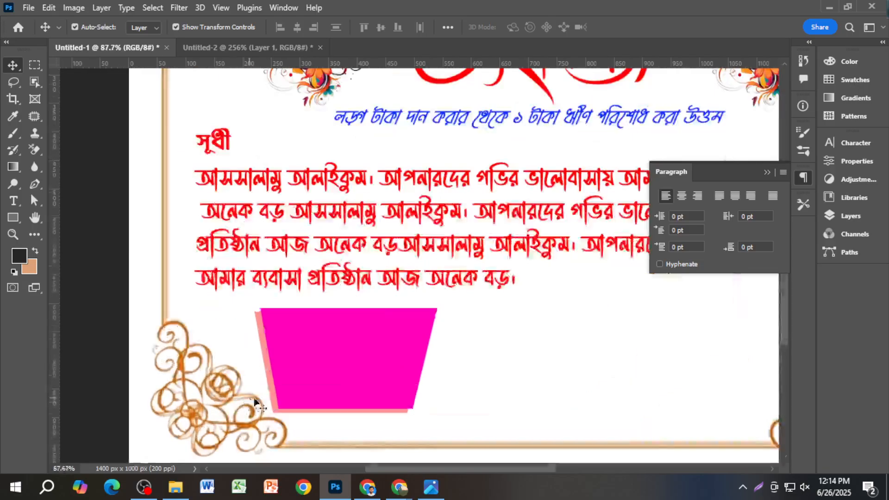
# Step: Add a drop shadow to the magenta trapezoid and reset it to the defaults of 35% opacity, 3 px distance and 7 px size
pyautogui.click(371, 366)
pyautogui.press('F7')
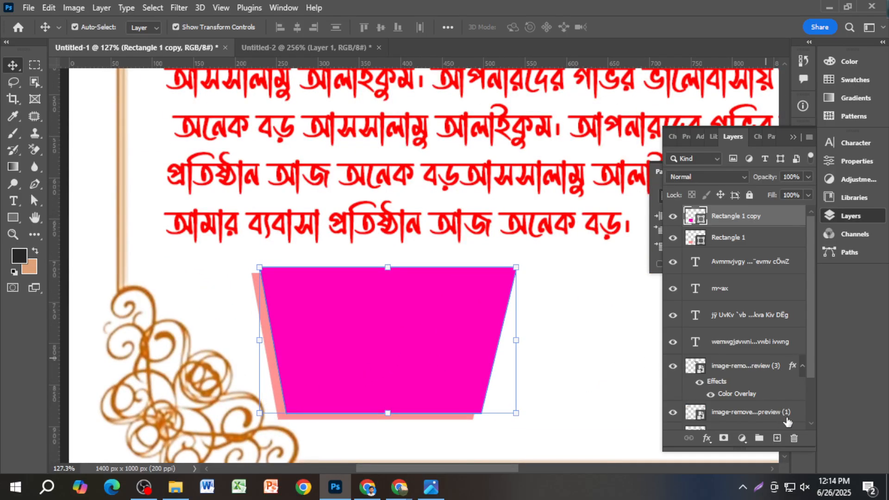
pyautogui.click(707, 438)
pyautogui.click(725, 430)
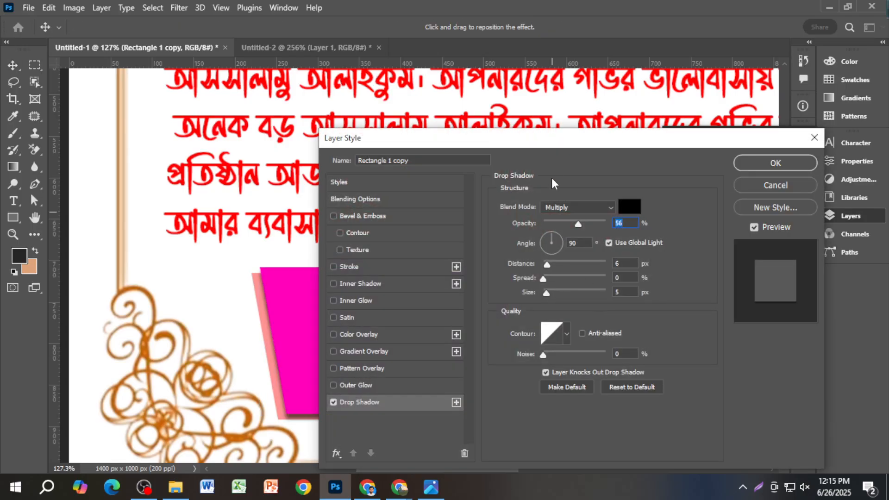
pyautogui.moveTo(559, 138); pyautogui.dragTo(827, 117)
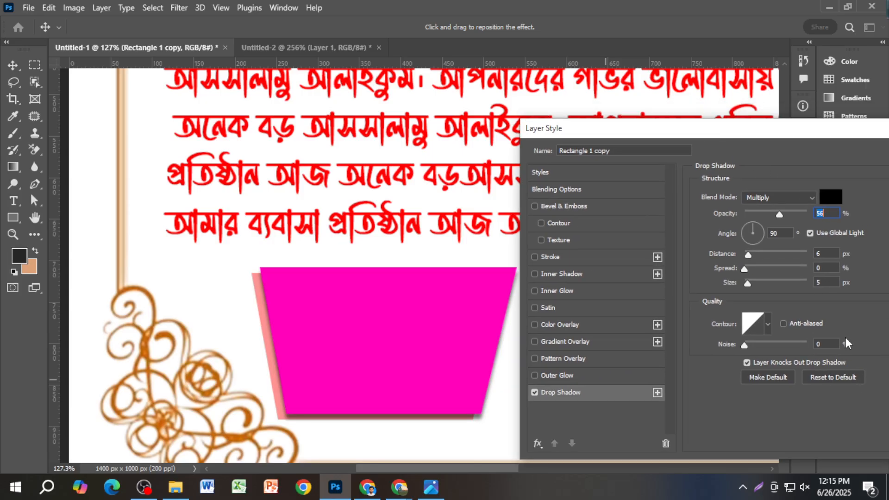
pyautogui.click(838, 377)
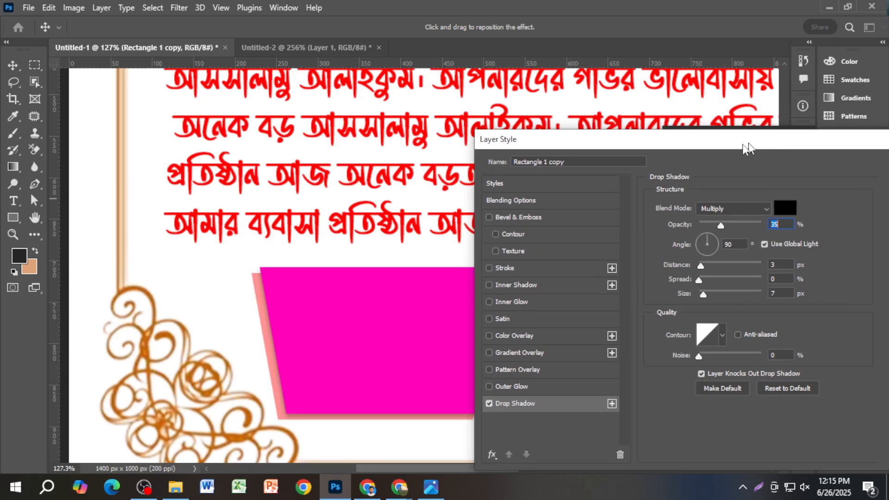
pyautogui.click(864, 176)
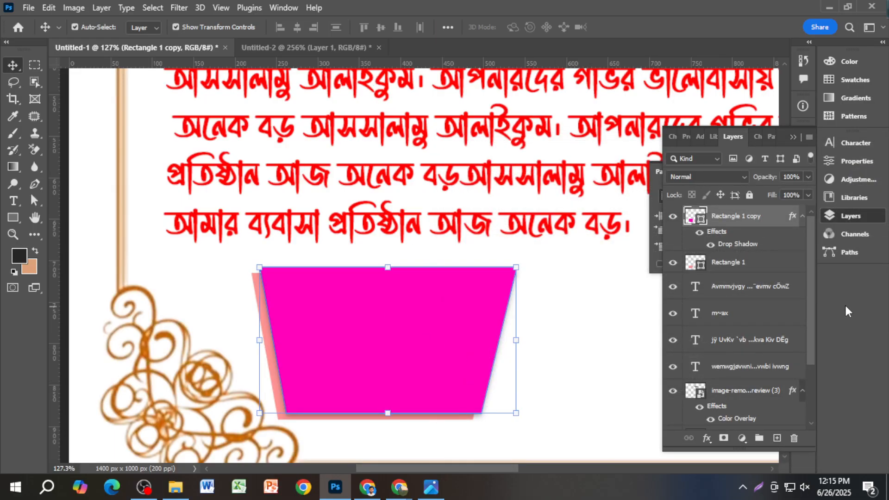
# Step: Scale both trapezoids down together, making the pink one about 281 × 160 px, and shift them slightly lower on the card
pyautogui.keyDown('shift'); pyautogui.click(746, 264); pyautogui.keyUp('shift')
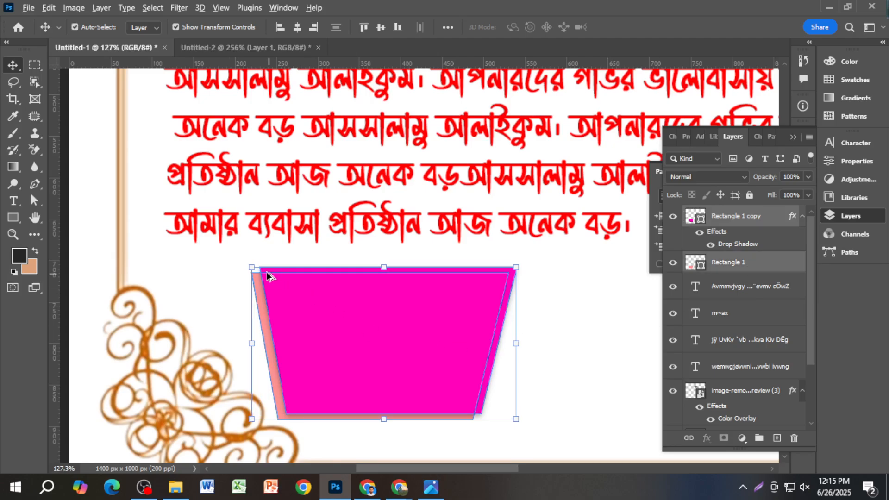
pyautogui.moveTo(252, 267); pyautogui.dragTo(282, 285)
pyautogui.hotkey('ctrl', '0')
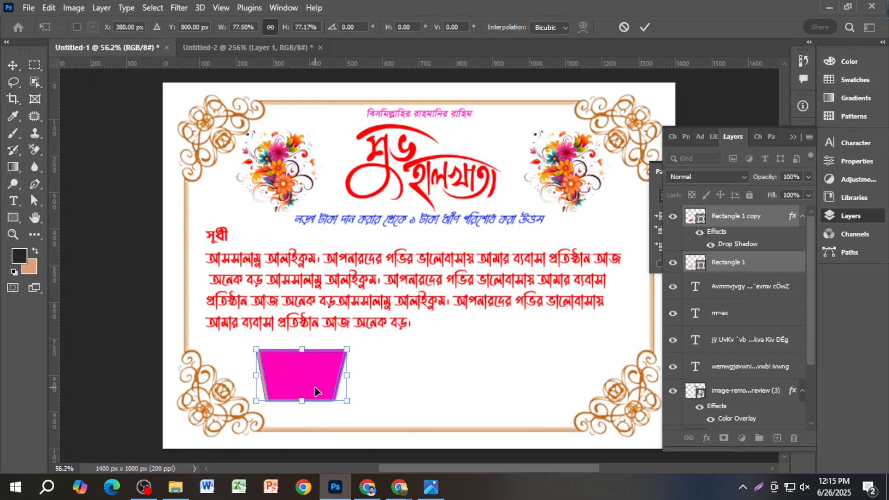
pyautogui.moveTo(314, 391); pyautogui.dragTo(367, 408)
pyautogui.press('Return')
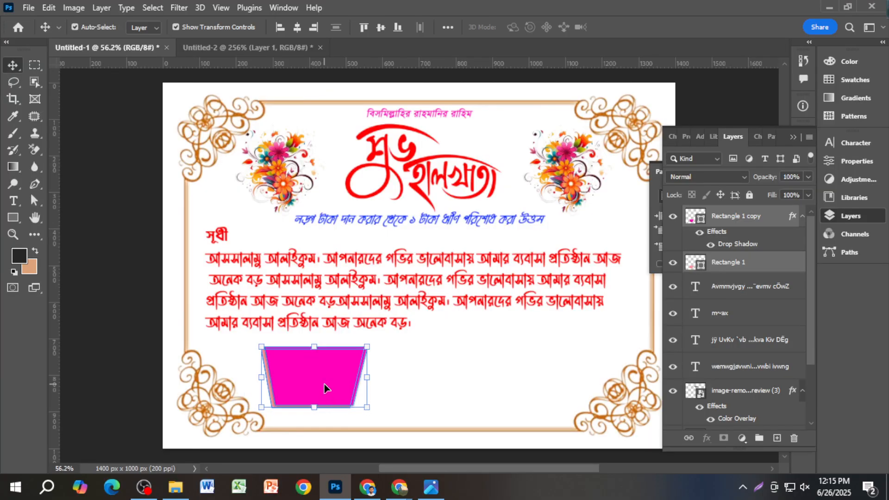
pyautogui.moveTo(324, 388); pyautogui.dragTo(328, 395)
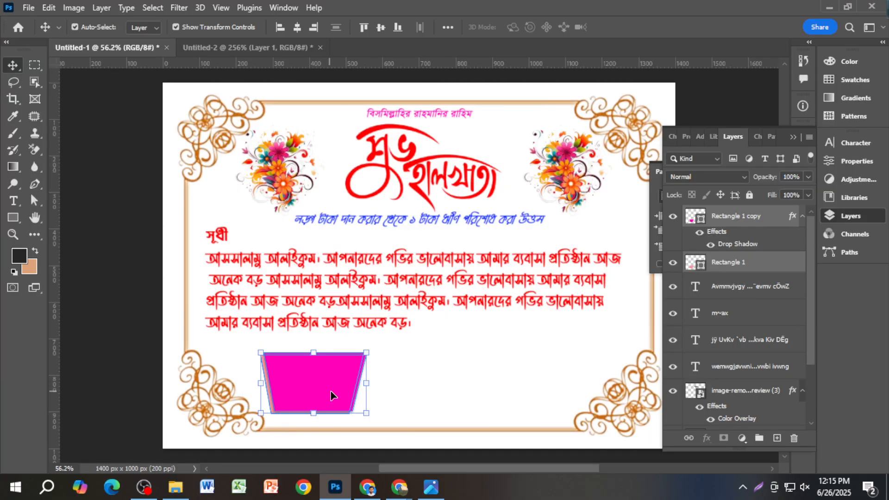
pyautogui.click(135, 277)
# Step: Consult the reference card's sender box, try a red fill on the rear trapezoid, and settle on light pink with a red stroke
pyautogui.click(250, 51)
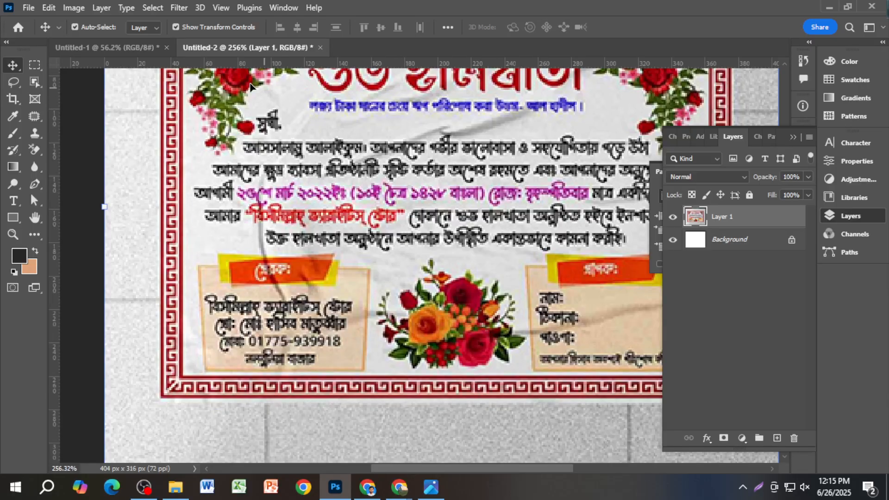
pyautogui.click(124, 48)
pyautogui.scroll(2, 304, 397)
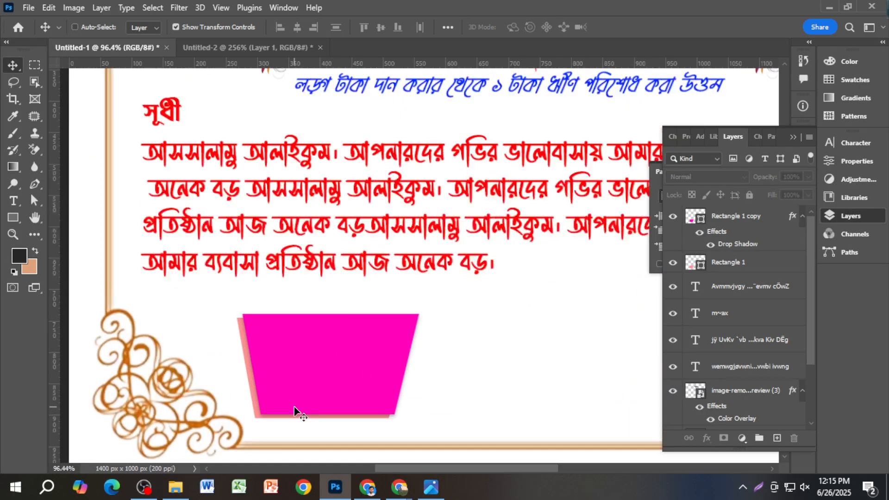
pyautogui.scroll(2, 294, 413)
pyautogui.keyDown('ctrl'); pyautogui.click(342, 337); pyautogui.keyUp('ctrl')
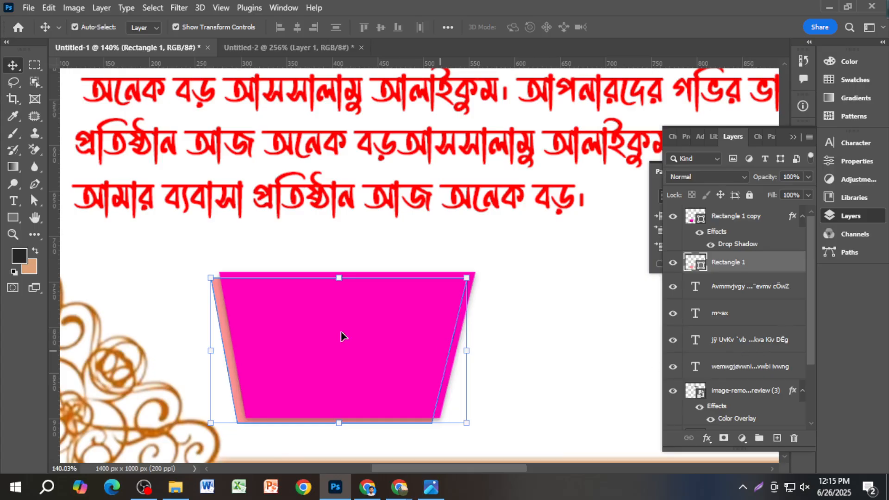
pyautogui.click(16, 223)
pyautogui.click(192, 27)
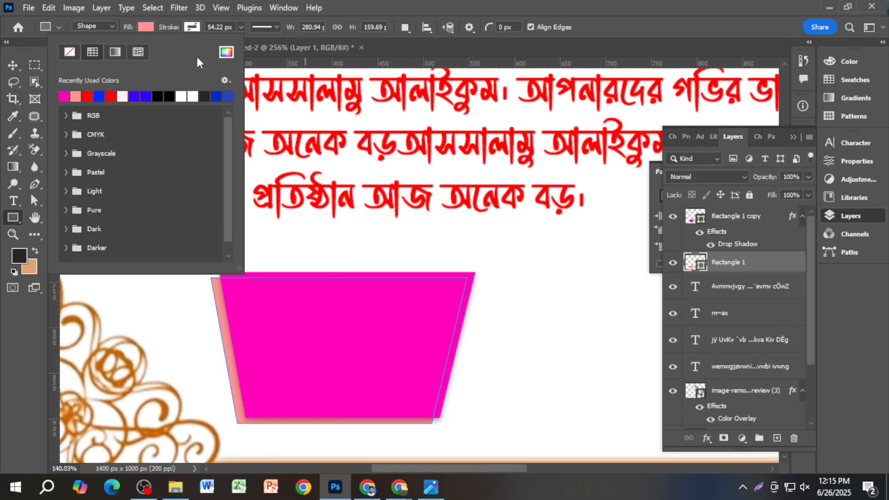
pyautogui.click(90, 97)
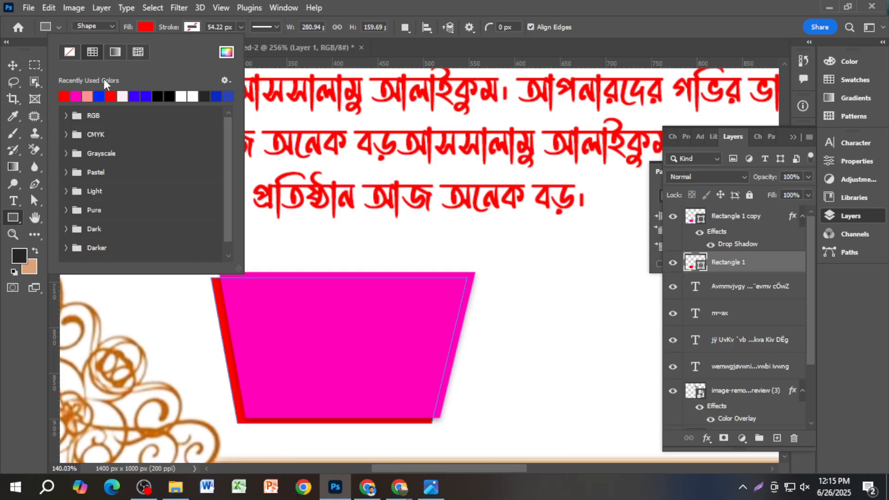
pyautogui.click(87, 95)
pyautogui.click(189, 27)
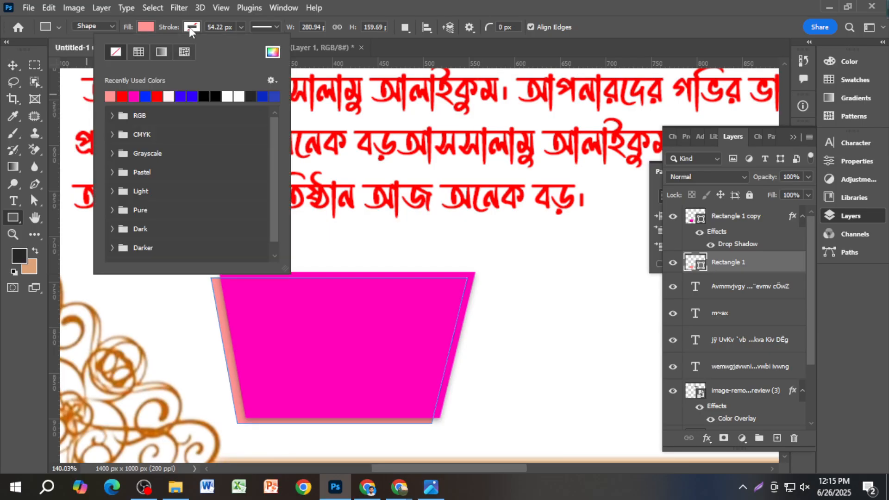
pyautogui.click(159, 95)
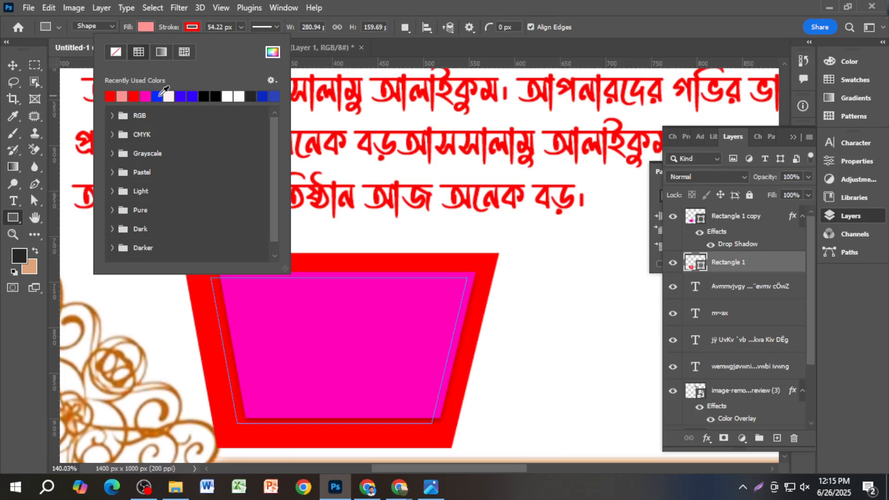
# Step: Try a 2 px stroke on the rear trapezoid and settle on a stroke width of 3 px
pyautogui.click(233, 27)
pyautogui.write('2')
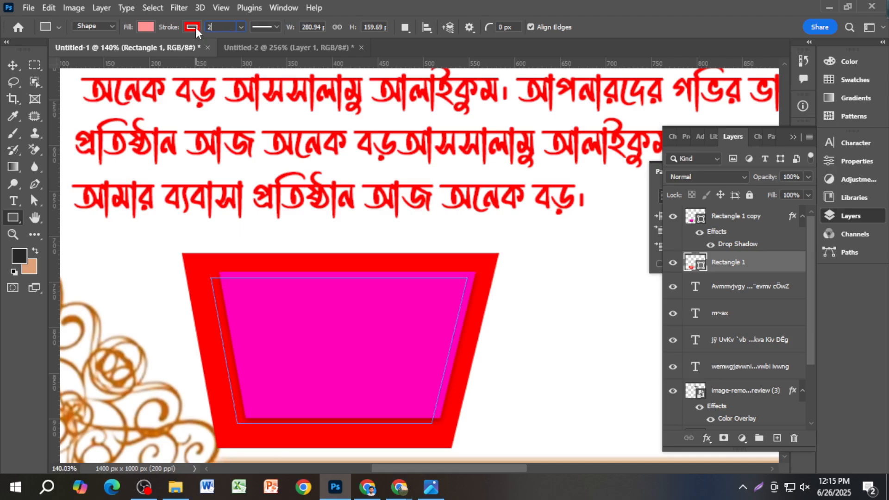
pyautogui.press('Return')
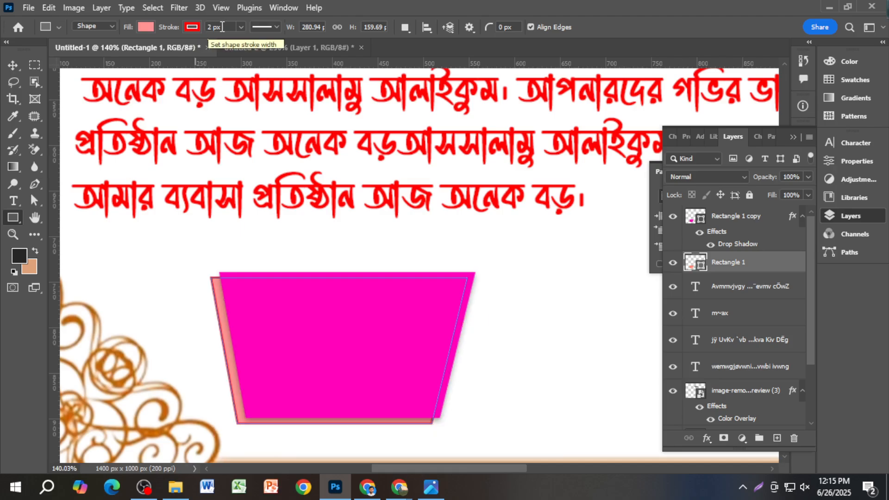
pyautogui.click(210, 26)
pyautogui.write('3')
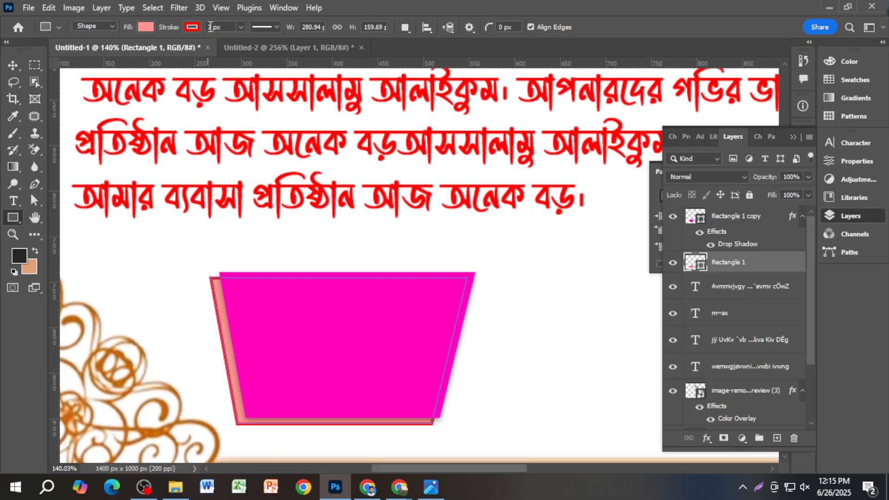
pyautogui.scroll(-2, 249, 148)
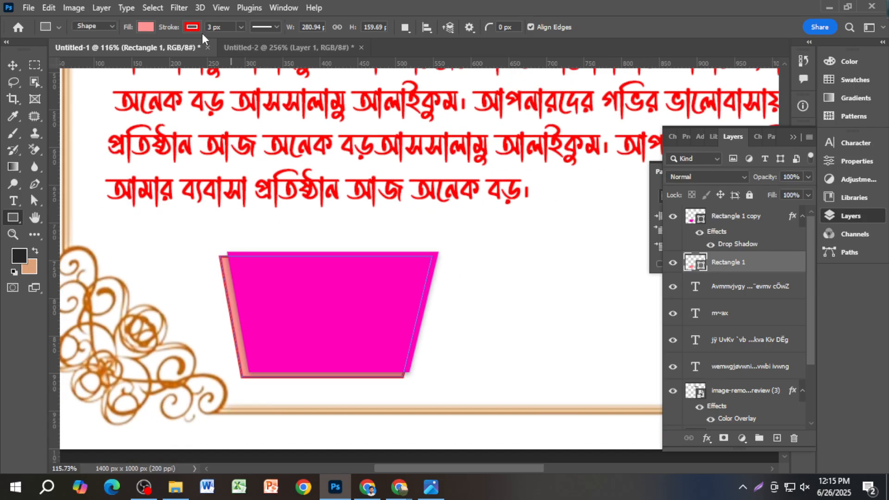
# Step: Change the rear trapezoid's stroke colour to blue, deselect it, and review the result against the whole card
pyautogui.click(191, 26)
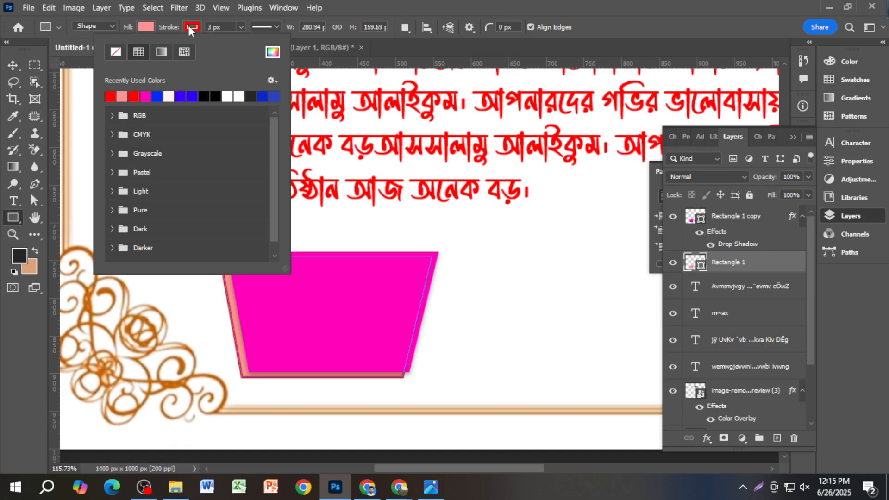
pyautogui.click(273, 53)
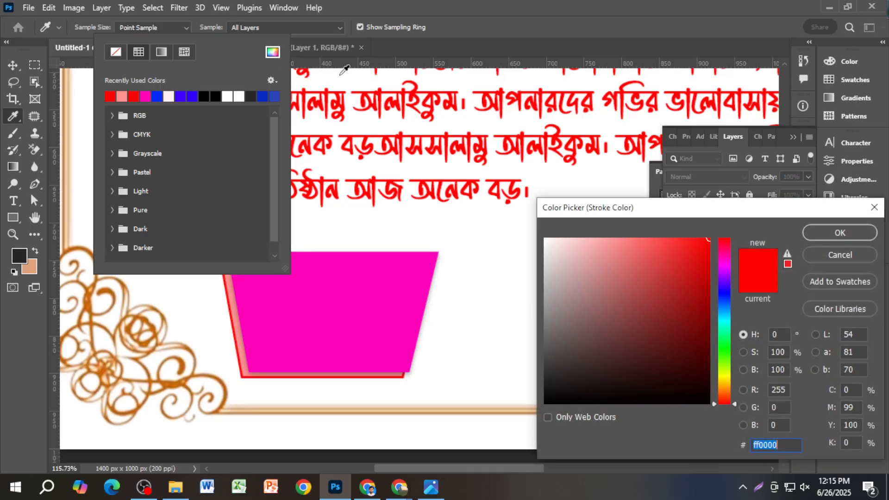
pyautogui.click(726, 287)
pyautogui.click(812, 235)
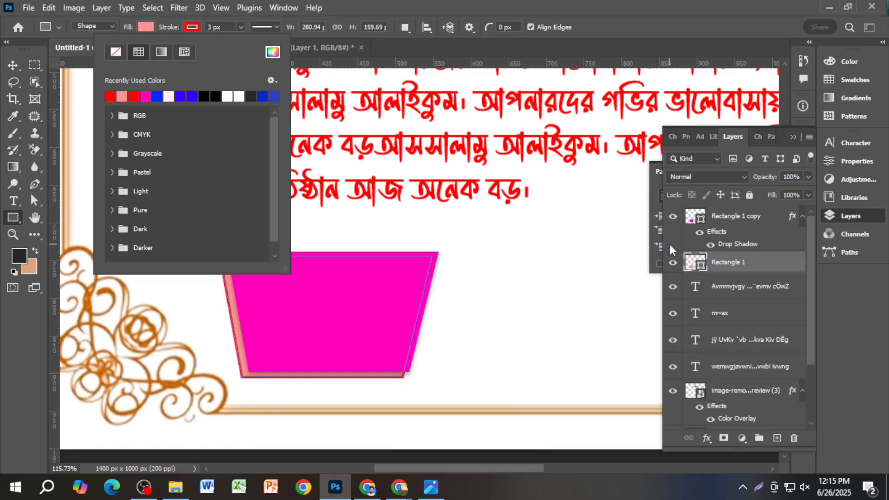
pyautogui.click(13, 65)
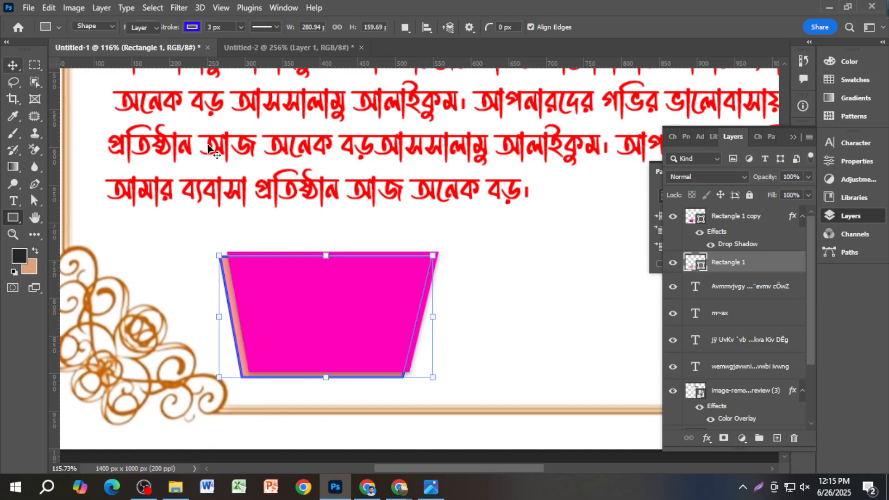
pyautogui.scroll(-2, 335, 242)
pyautogui.scroll(-1, 111, 222)
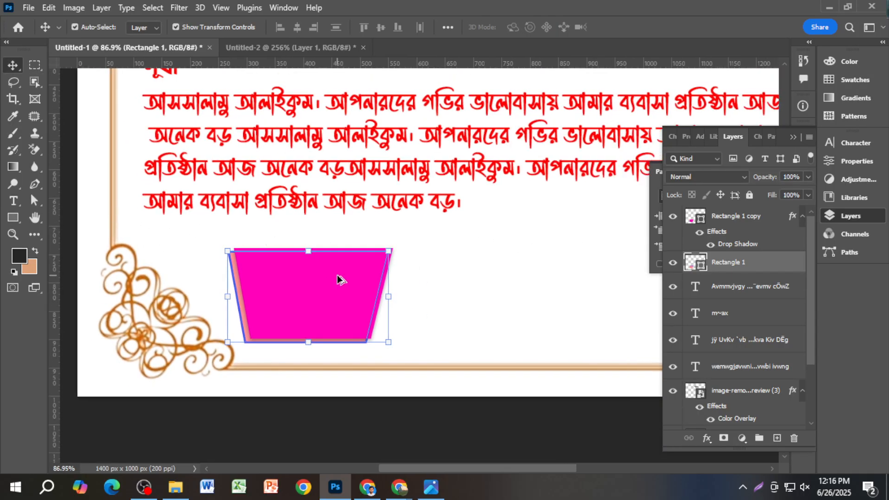
pyautogui.scroll(-1, 338, 279)
pyautogui.click(331, 412)
pyautogui.scroll(-1, 331, 410)
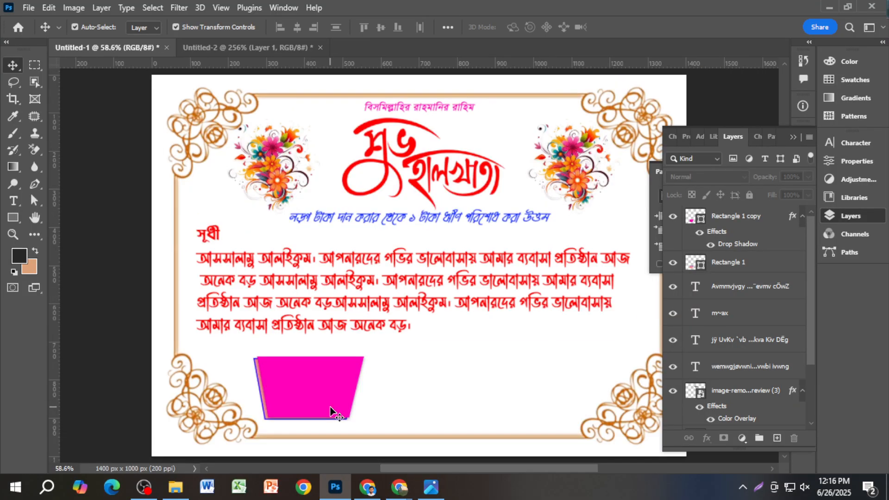
pyautogui.scroll(4, 302, 385)
pyautogui.scroll(2, 302, 385)
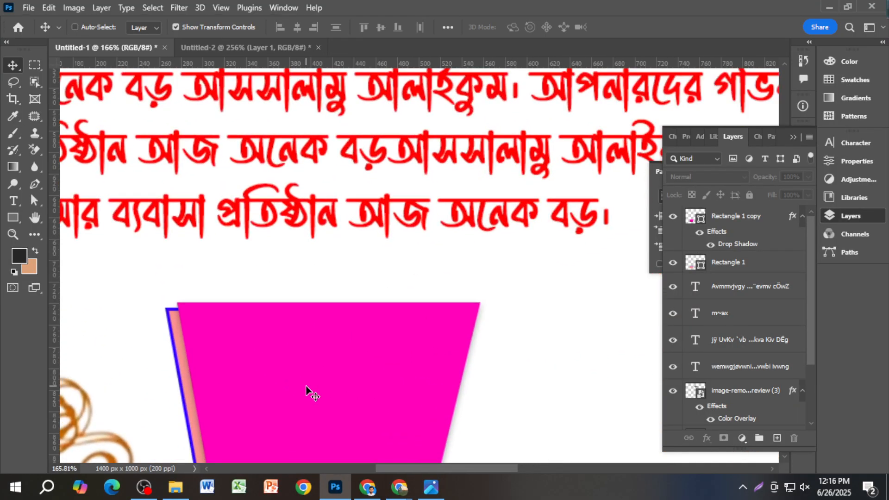
# Step: Draw a small black rectangle across the magenta trapezoid's upper edge and rotate it about 8° counterclockwise
pyautogui.scroll(-3, 314, 384)
pyautogui.click(13, 217)
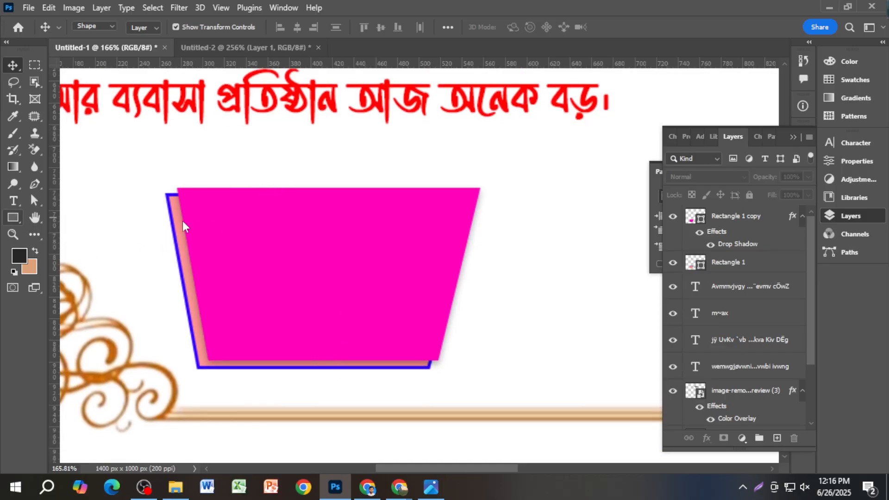
pyautogui.moveTo(222, 201); pyautogui.dragTo(364, 181)
pyautogui.press('v')
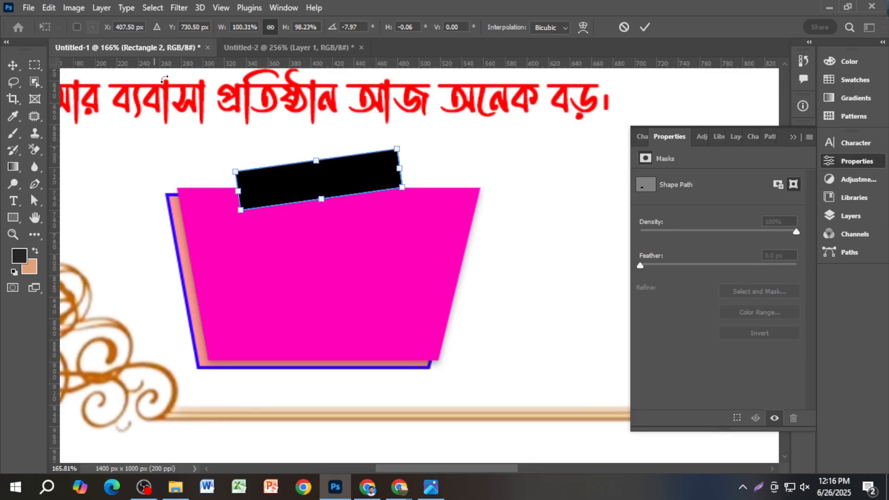
pyautogui.click(793, 136)
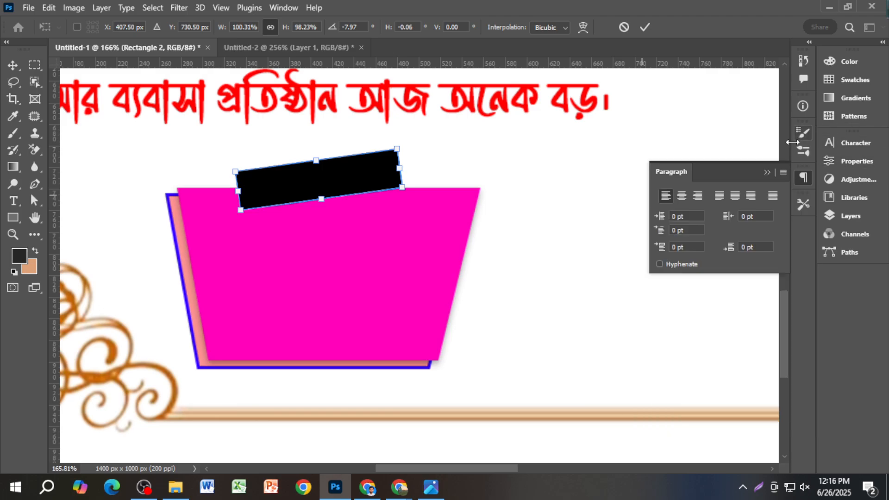
pyautogui.click(767, 173)
# Step: Fill the tilted rectangle with red from the recently used colours
pyautogui.click(13, 218)
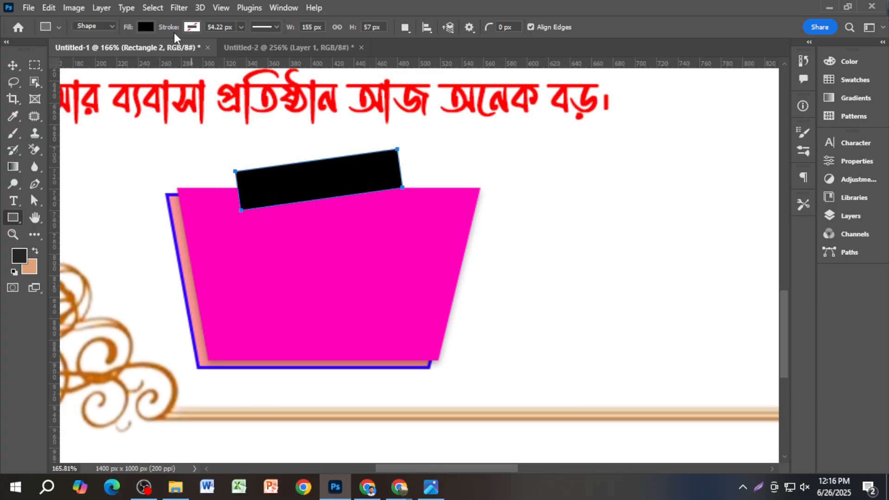
pyautogui.click(146, 27)
pyautogui.click(97, 97)
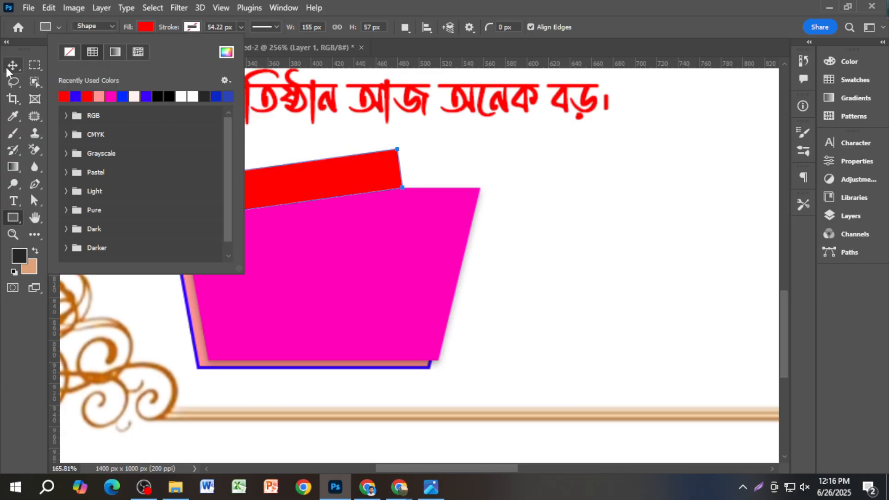
pyautogui.click(12, 65)
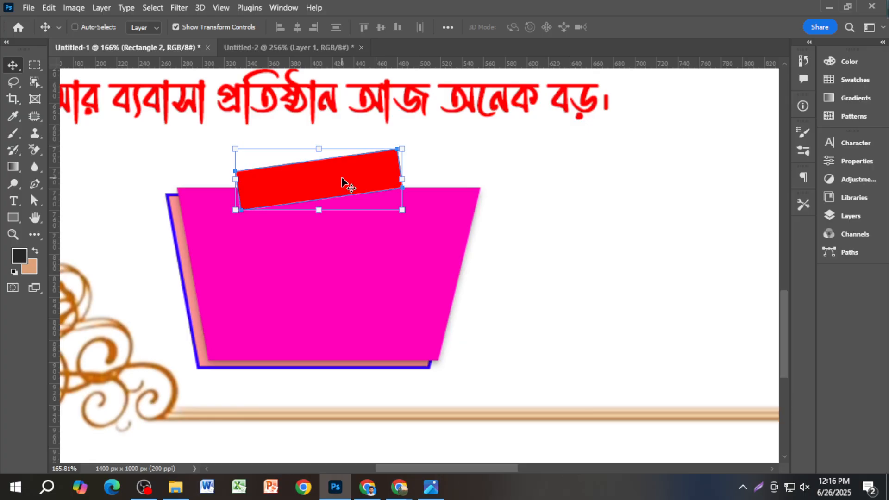
# Step: Try a duplicate of the red rectangle placed slightly lower, check the reference card's heading label, and discard the duplicate
pyautogui.hotkey('ctrl', 'j')
pyautogui.moveTo(373, 179); pyautogui.dragTo(372, 187)
pyautogui.click(304, 50)
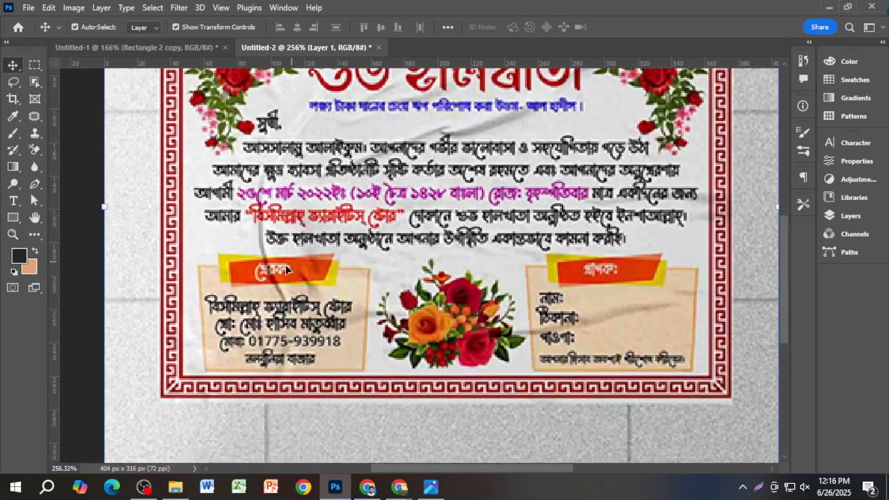
pyautogui.click(132, 48)
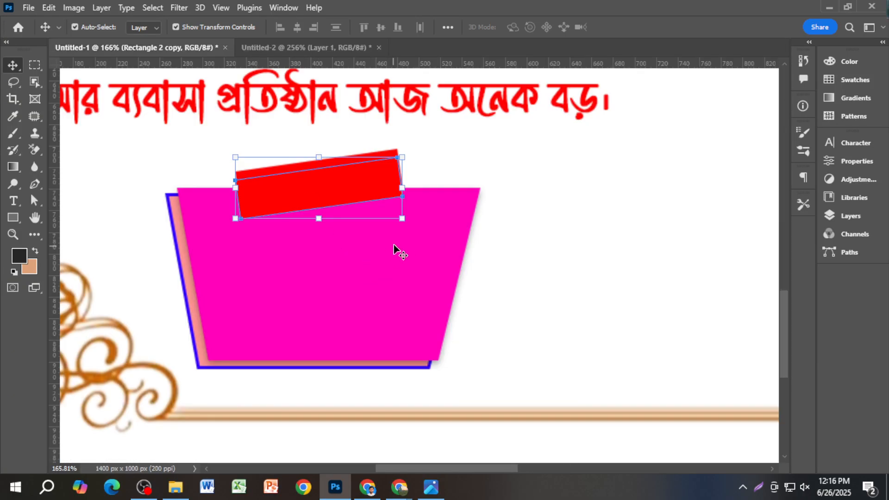
pyautogui.press('Delete')
# Step: Reshape the red rectangle into a slanted label about 165 px wide by moving its lower-left and upper-right corners outward
pyautogui.scroll(5, 371, 183)
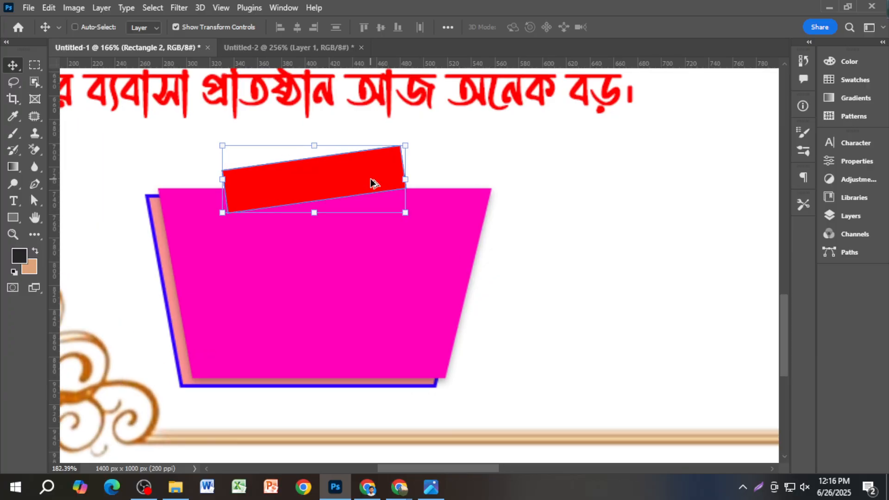
pyautogui.scroll(2, 371, 183)
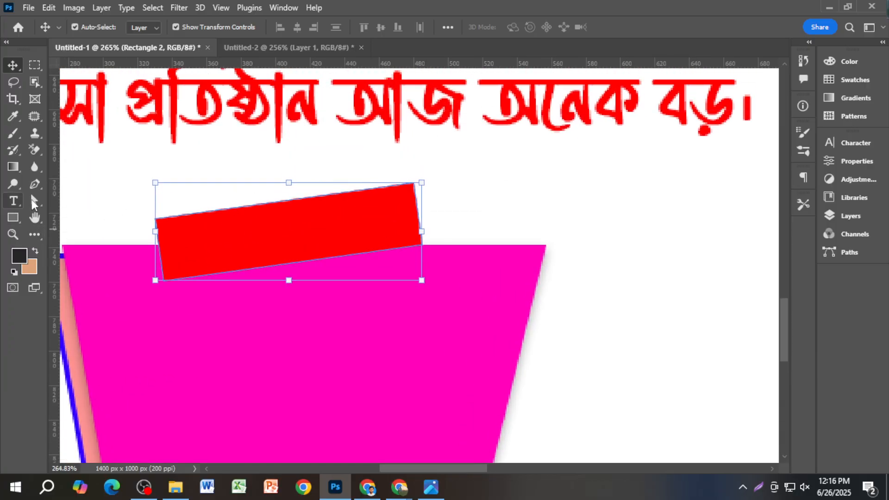
pyautogui.click(34, 203)
pyautogui.click(415, 187)
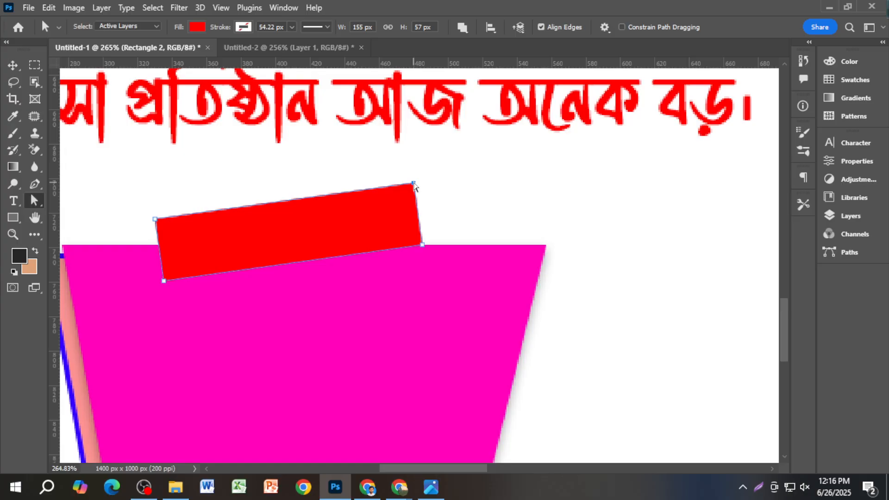
pyautogui.moveTo(414, 183); pyautogui.dragTo(429, 183)
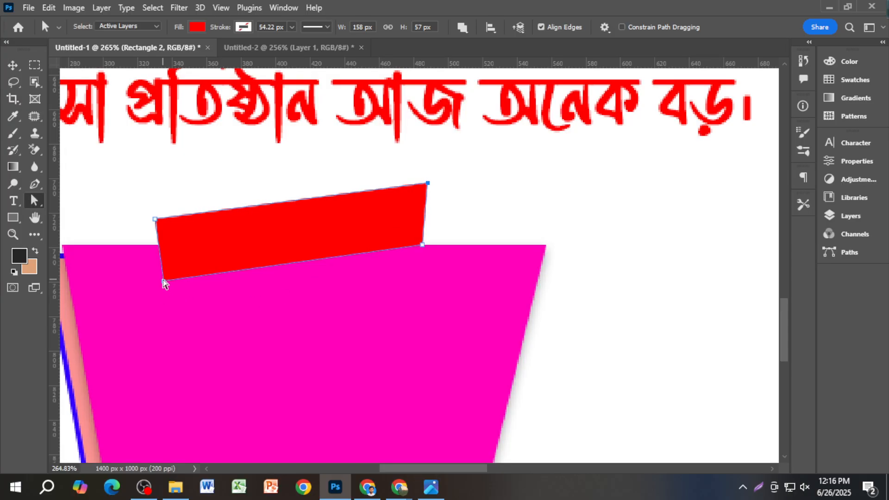
pyautogui.moveTo(164, 281); pyautogui.dragTo(150, 281)
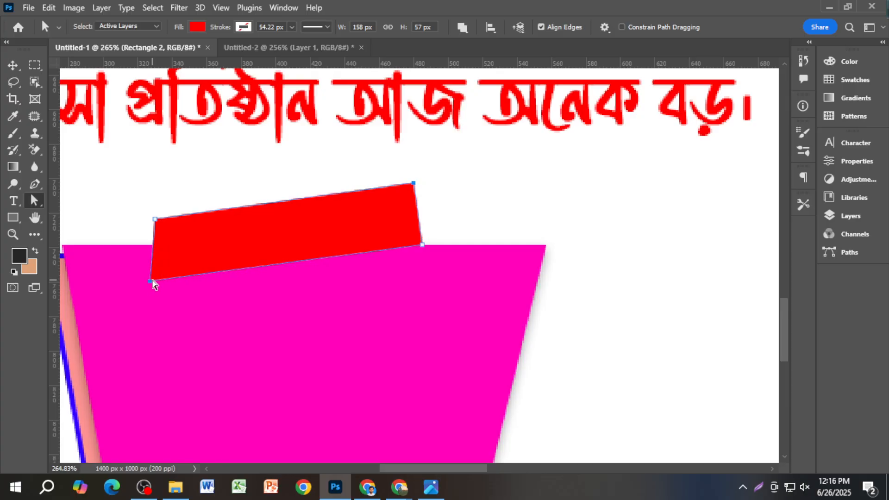
pyautogui.click(414, 186)
pyautogui.moveTo(415, 187); pyautogui.dragTo(435, 187)
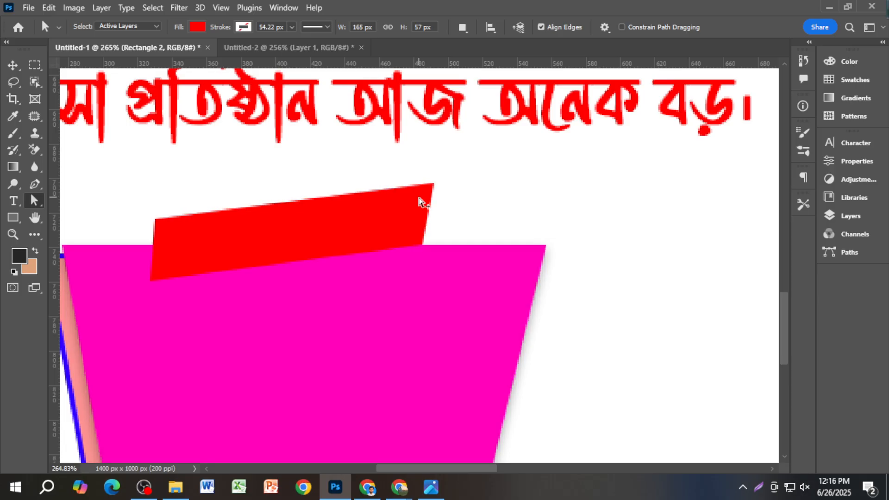
pyautogui.keyDown('alt'); pyautogui.scroll(-3, 419, 198); pyautogui.keyUp('alt')
pyautogui.press('v')
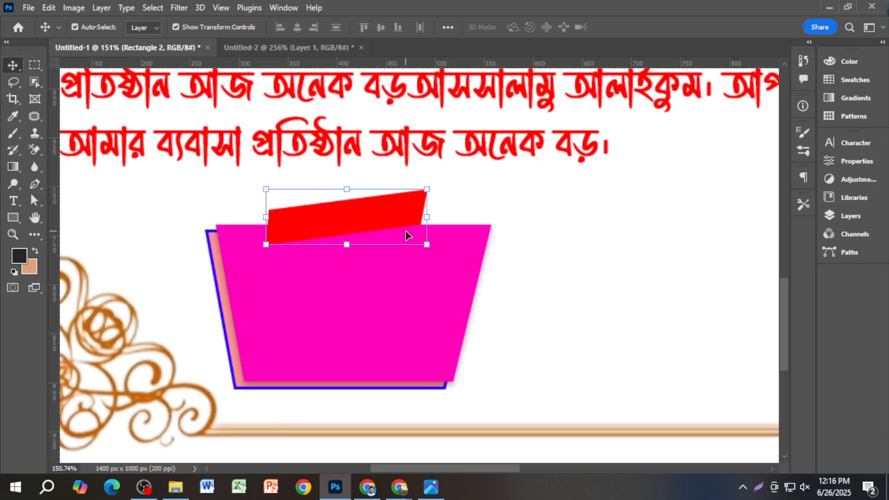
# Step: Set the slanted label's fill colour to bright green, 1eff00
pyautogui.click(13, 217)
pyautogui.click(146, 27)
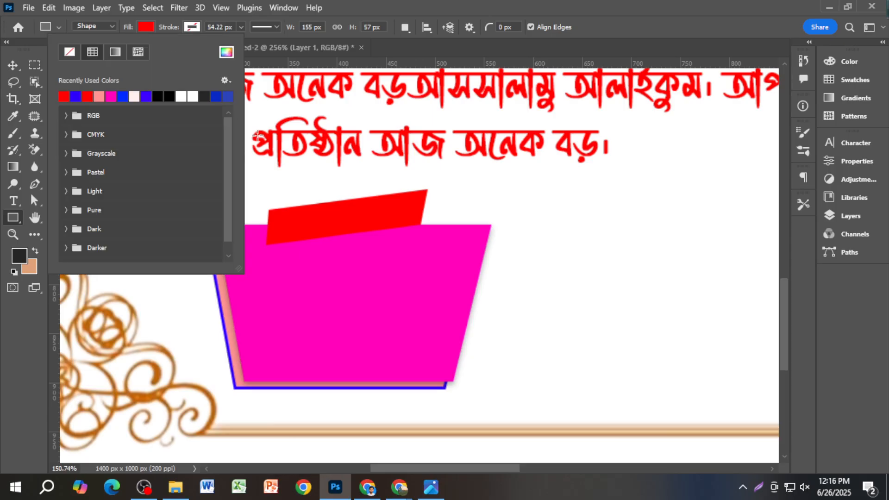
pyautogui.click(146, 29)
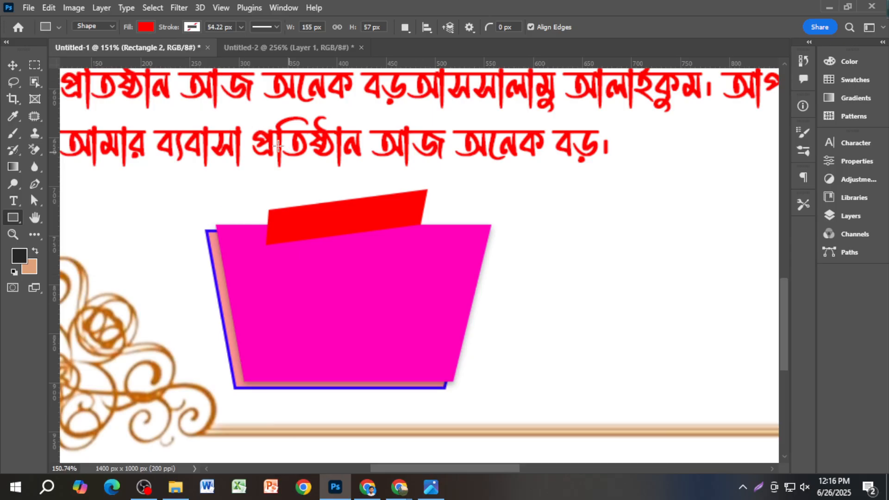
pyautogui.click(140, 31)
pyautogui.click(141, 26)
pyautogui.click(141, 26)
pyautogui.click(226, 52)
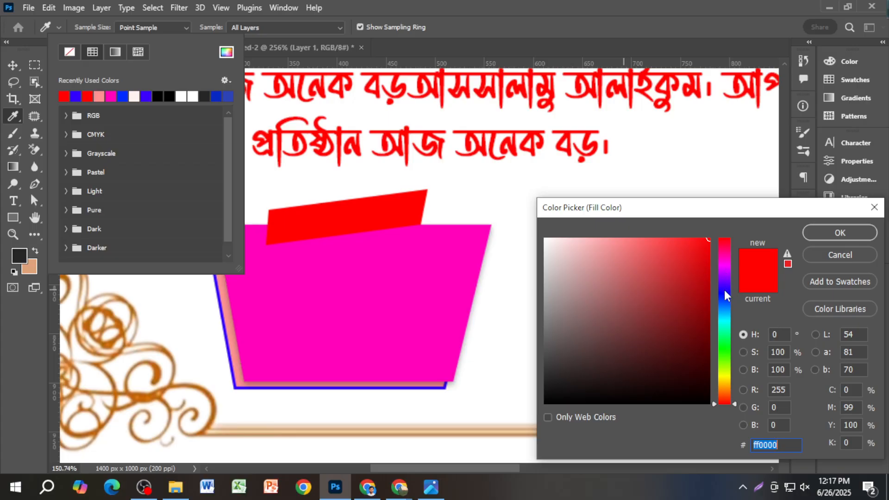
pyautogui.click(726, 352)
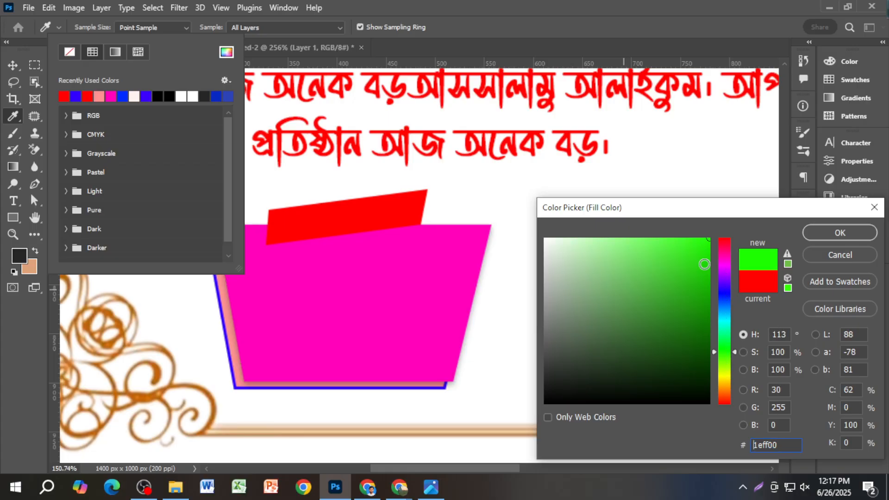
pyautogui.click(837, 234)
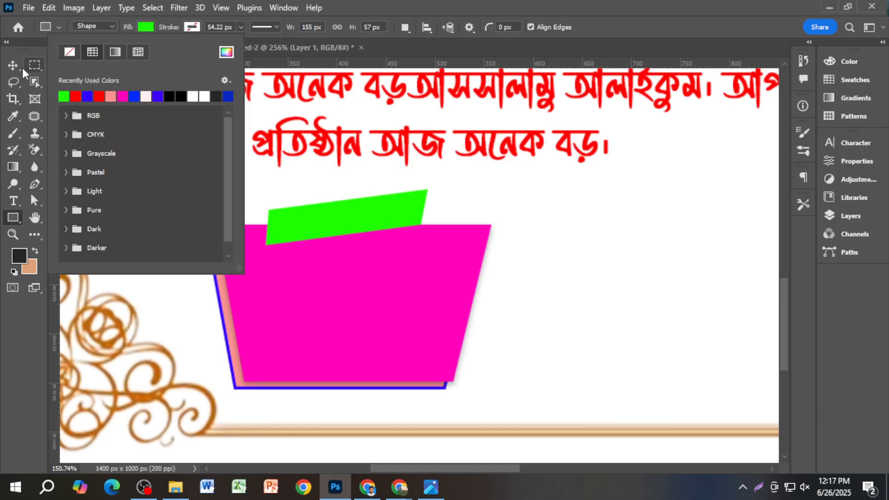
# Step: Duplicate the green label and rotate the copy about 5.6° clockwise so the original's edges show behind it
pyautogui.click(22, 67)
pyautogui.hotkey('ctrl', 'j')
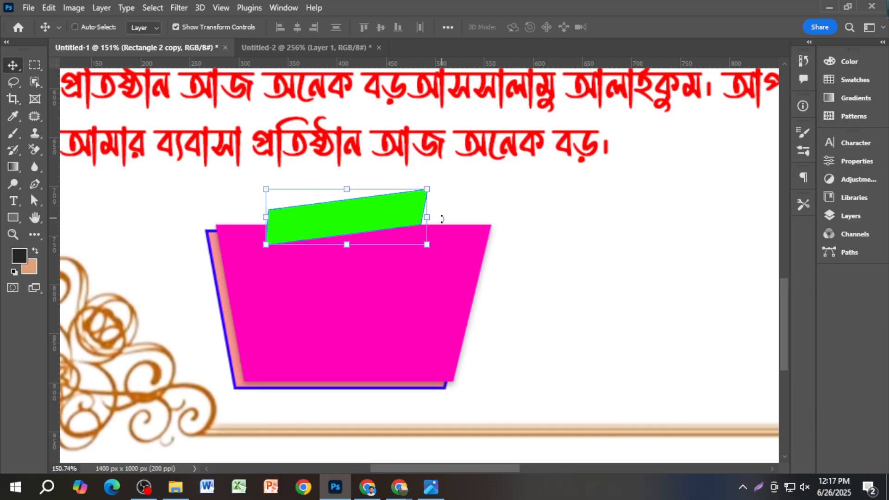
pyautogui.hotkey('ctrl', 't')
pyautogui.moveTo(436, 252); pyautogui.dragTo(435, 260)
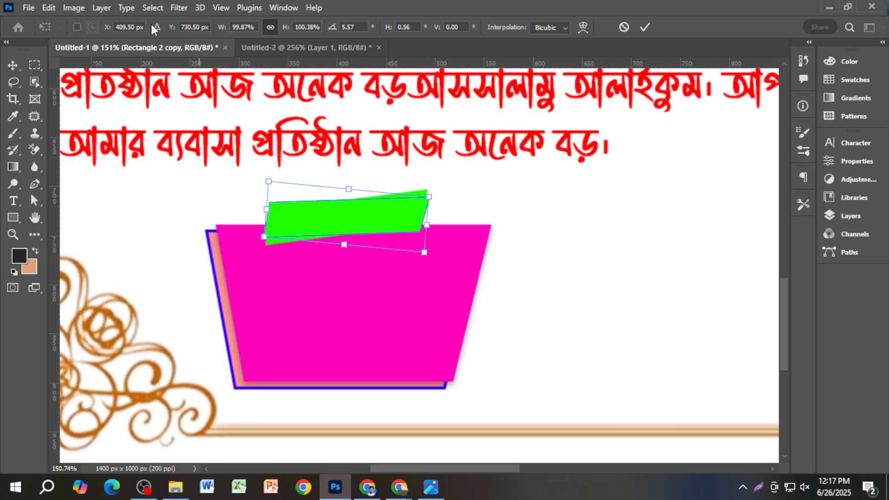
# Step: Fill the rotated copy of the green label with the recently used blue, then deselect it
pyautogui.click(19, 217)
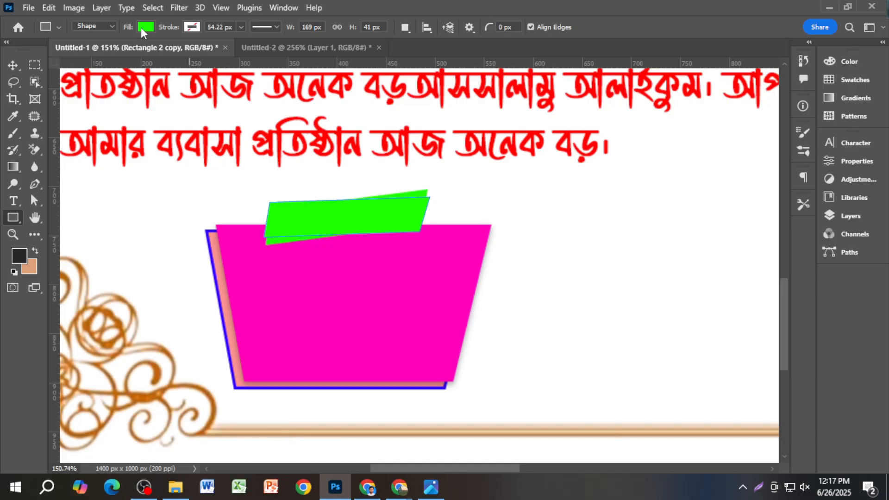
pyautogui.click(145, 27)
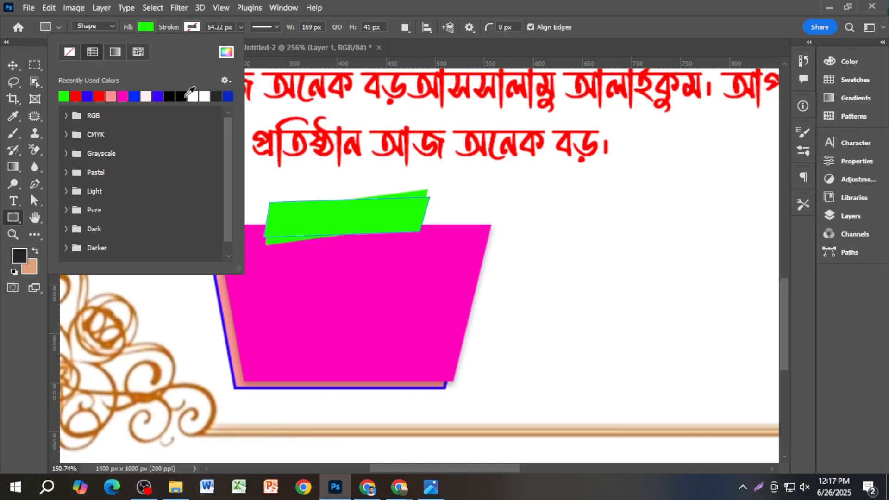
pyautogui.click(158, 95)
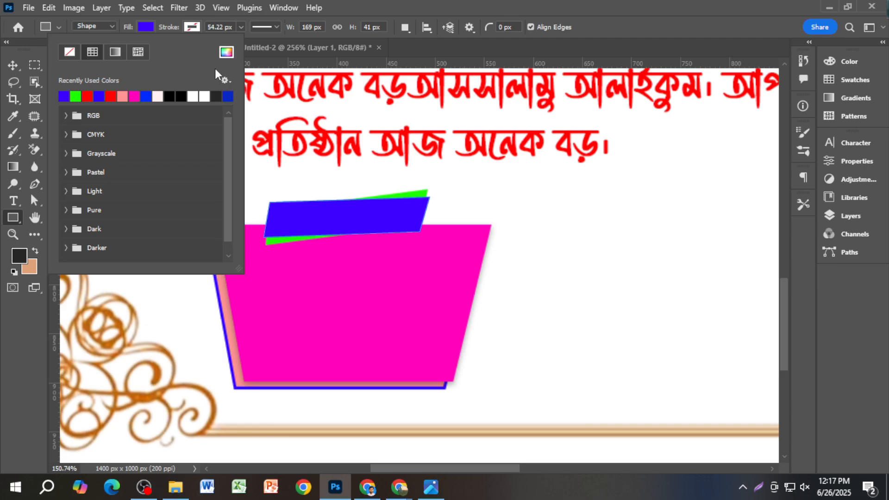
pyautogui.click(14, 64)
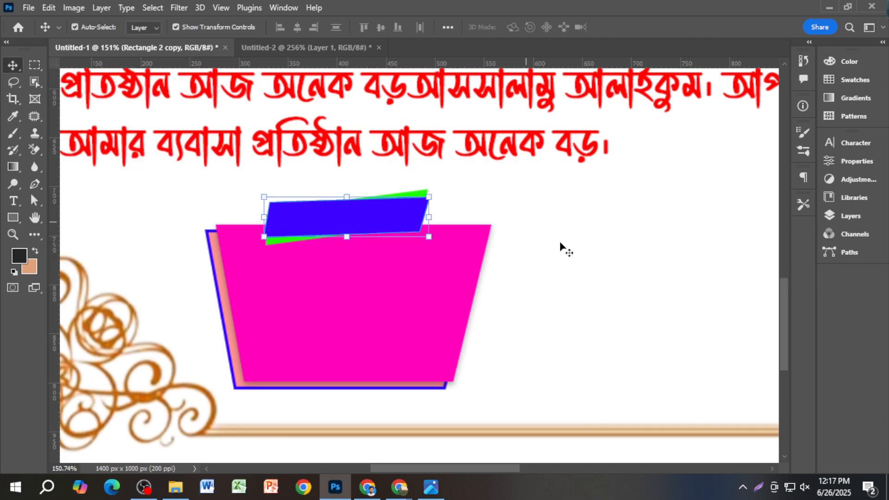
pyautogui.keyDown('ctrl'); pyautogui.click(560, 248); pyautogui.keyUp('ctrl')
pyautogui.scroll(-2, 515, 258)
pyautogui.scroll(-2, 515, 262)
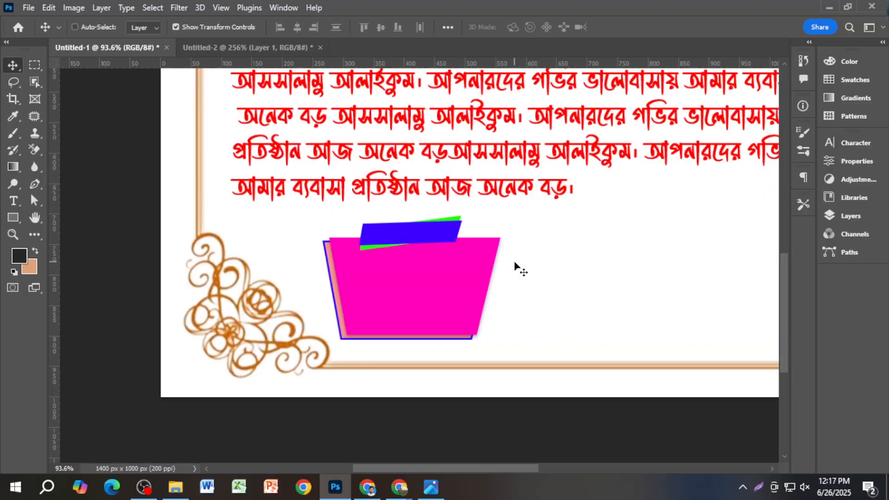
pyautogui.scroll(-2, 515, 267)
pyautogui.scroll(2, 419, 408)
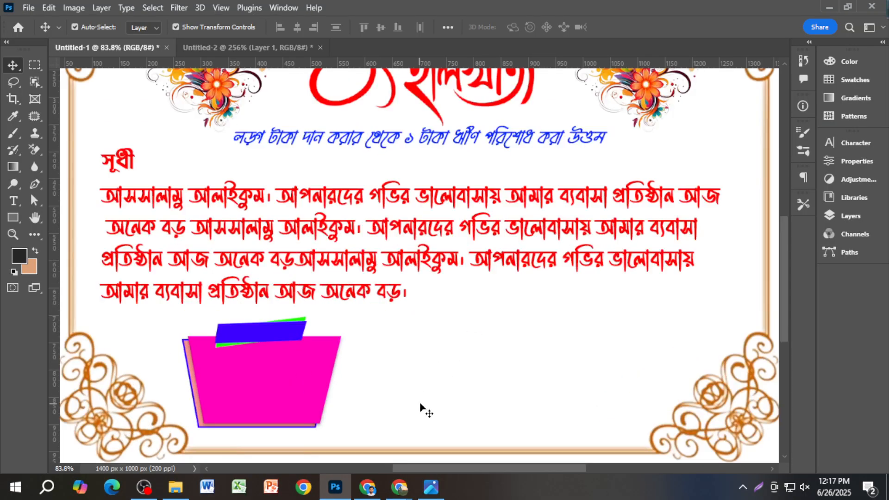
# Step: Select the four shape layers that form the sender box and its heading label
pyautogui.press('F7')
pyautogui.click(737, 217)
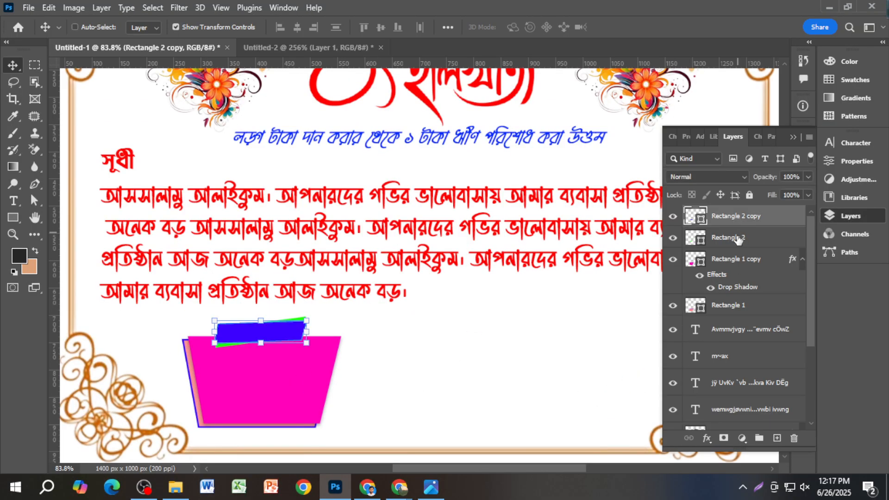
pyautogui.keyDown('ctrl'); pyautogui.click(739, 238); pyautogui.keyUp('ctrl')
pyautogui.keyDown('ctrl'); pyautogui.click(743, 260); pyautogui.keyUp('ctrl')
pyautogui.keyDown('ctrl'); pyautogui.click(750, 307); pyautogui.keyUp('ctrl')
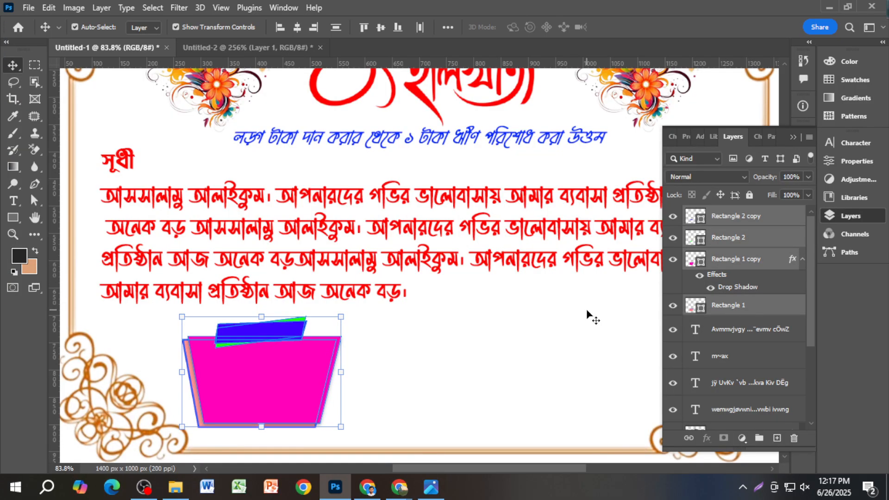
# Step: Try merging the four selected shape layers into one, and undo the merge
pyautogui.hotkey('ctrl', 'e')
pyautogui.scroll(-2, 403, 343)
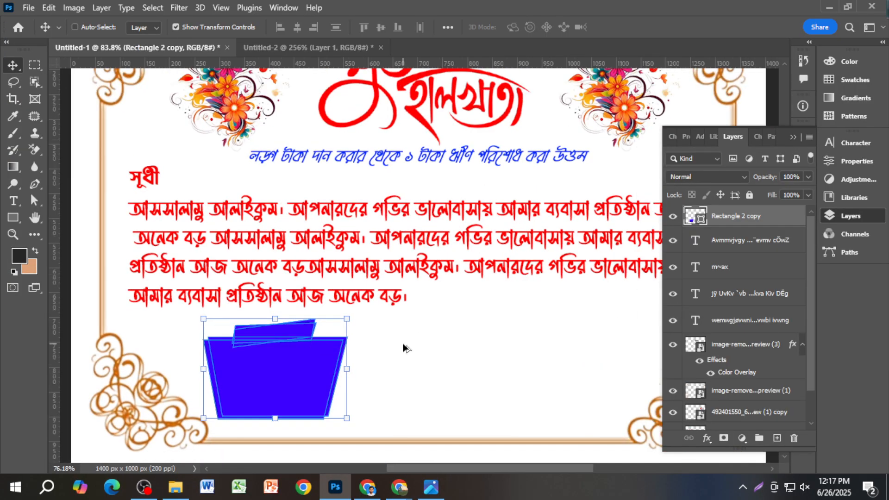
pyautogui.hotkey('ctrl', 'z')
# Step: Duplicate the sender box with its label and place the copy level with it near the card's lower-right corner
pyautogui.scroll(-4, 410, 351)
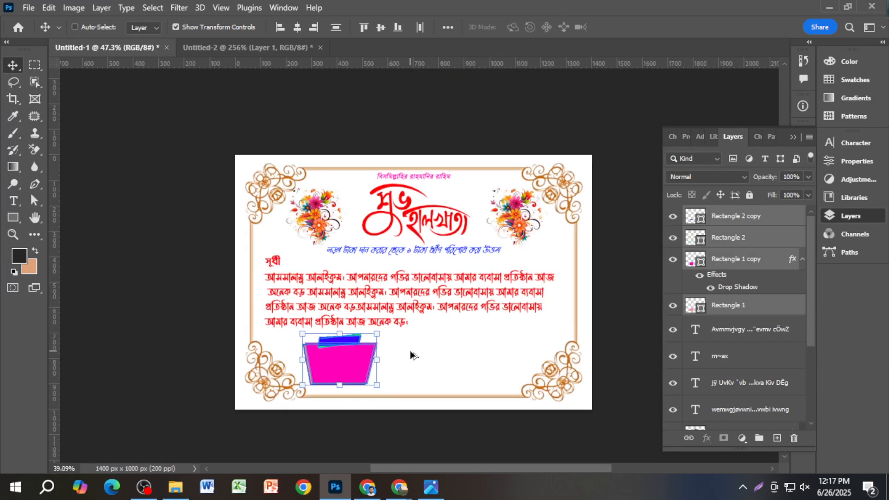
pyautogui.moveTo(346, 369); pyautogui.dragTo(503, 370)
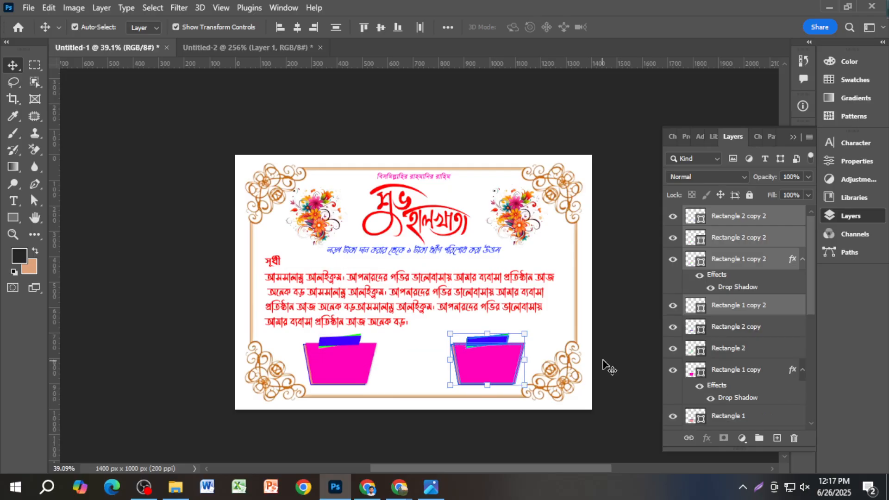
pyautogui.scroll(5, 542, 368)
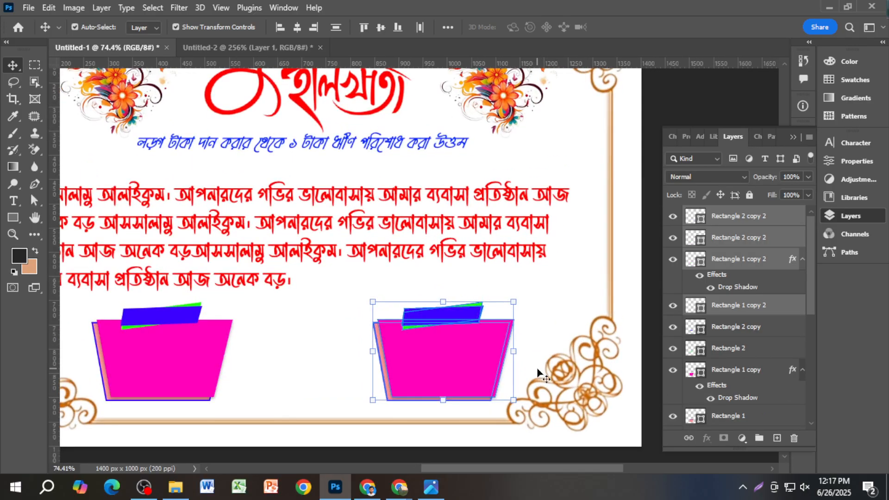
pyautogui.click(655, 304)
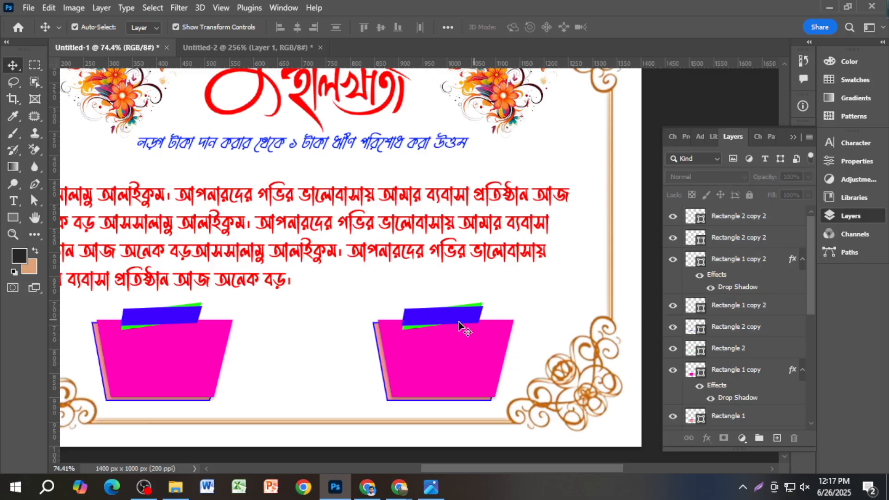
# Step: Try copying the left flower ornament down between the boxes, and undo the copy and the accidental paragraph move
pyautogui.scroll(2, 456, 331)
pyautogui.scroll(-3, 456, 331)
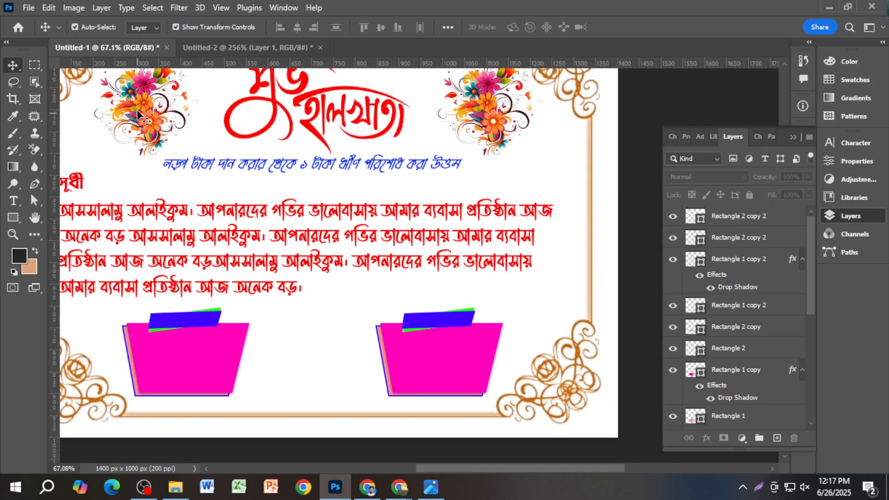
pyautogui.keyDown('ctrl'); pyautogui.click(145, 113); pyautogui.keyUp('ctrl')
pyautogui.moveTo(145, 114); pyautogui.dragTo(321, 359)
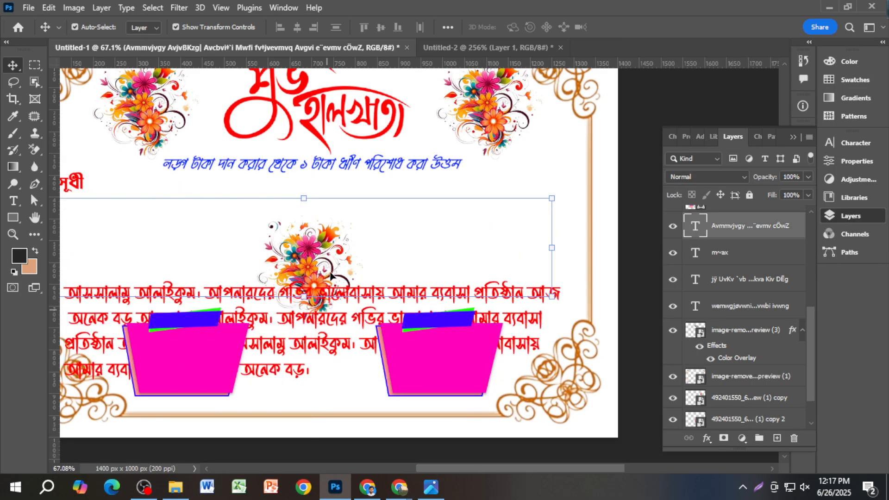
pyautogui.hotkey('ctrl', 'z')
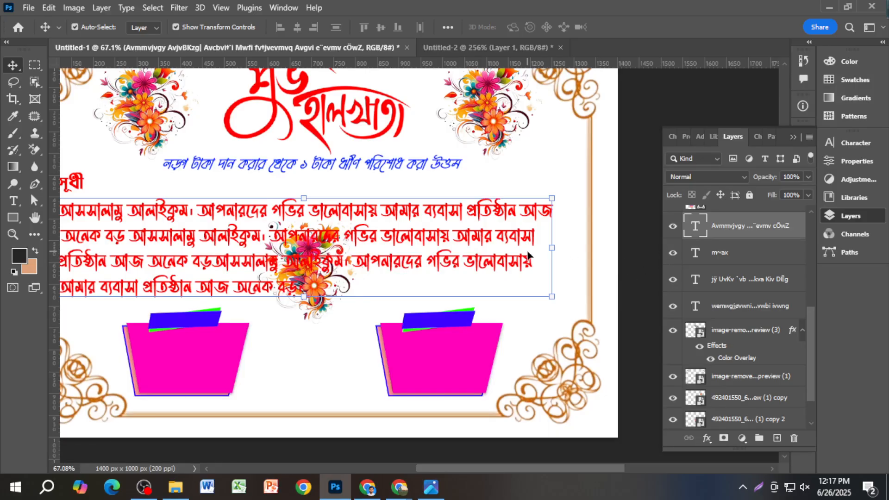
pyautogui.hotkey('ctrl', 'z')
# Step: Try placing a copy of the right flower ornament between the two sender boxes, and undo the attempt
pyautogui.keyDown('ctrl'); pyautogui.click(486, 129); pyautogui.keyUp('ctrl')
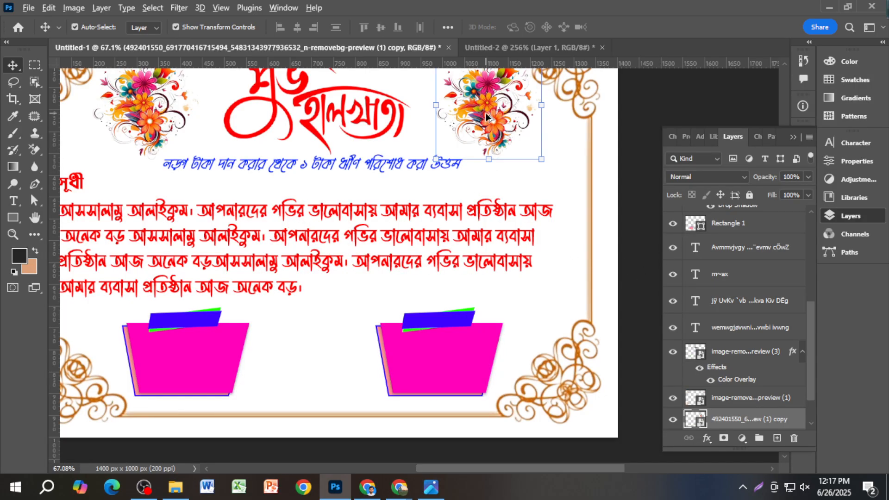
pyautogui.moveTo(486, 114); pyautogui.dragTo(337, 381)
pyautogui.moveTo(349, 291); pyautogui.dragTo(340, 351)
pyautogui.hotkey('ctrl', 'z')
pyautogui.hotkey('ctrl', 'z')
pyautogui.hotkey('ctrl', 'z')
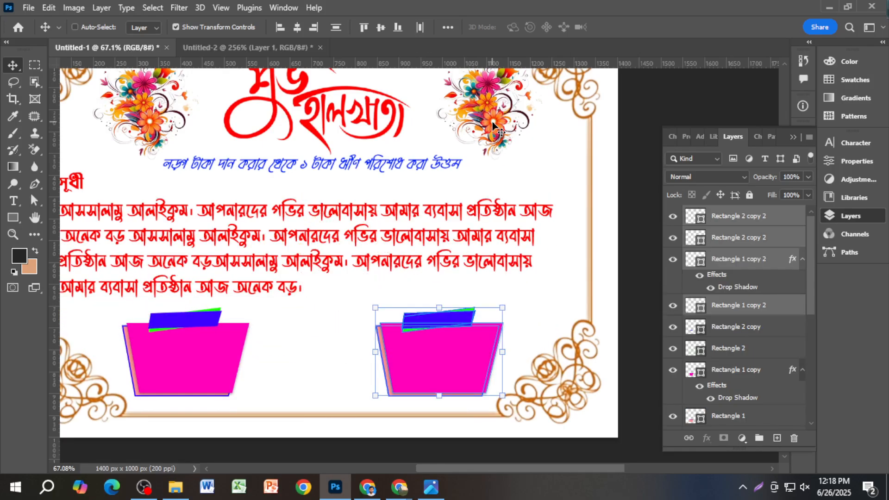
# Step: Duplicate the right flower ornament and place the copy in the gap between the two sender boxes
pyautogui.click(493, 119)
pyautogui.moveTo(493, 120); pyautogui.dragTo(326, 366)
pyautogui.hotkey('ctrl', '0')
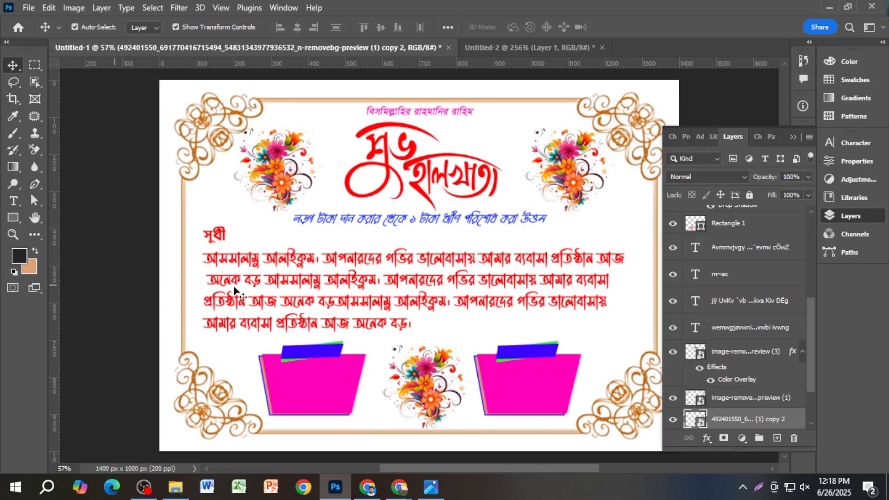
pyautogui.scroll(3, 385, 407)
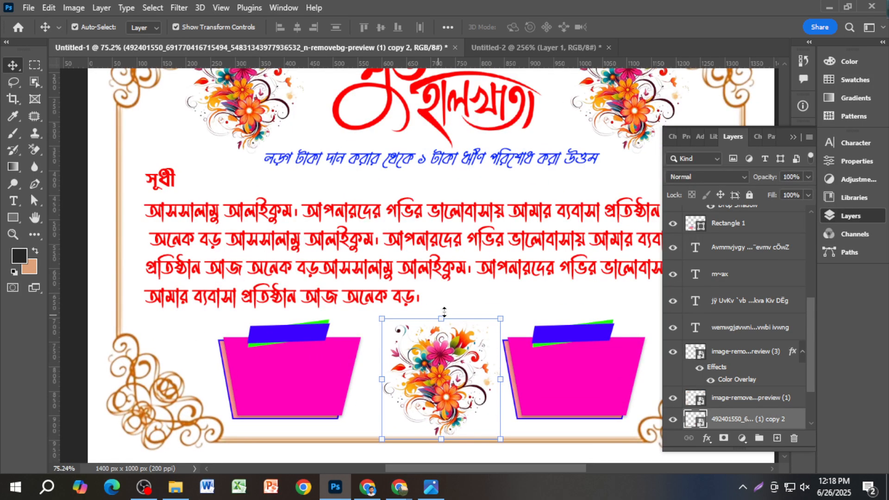
# Step: Rotate the flower between the boxes to -75°, scale it to about 18.17%, and shift it slightly up and left
pyautogui.click(446, 305)
pyautogui.click(453, 360)
pyautogui.hotkey('ctrl', 't')
pyautogui.moveTo(443, 307); pyautogui.dragTo(402, 363)
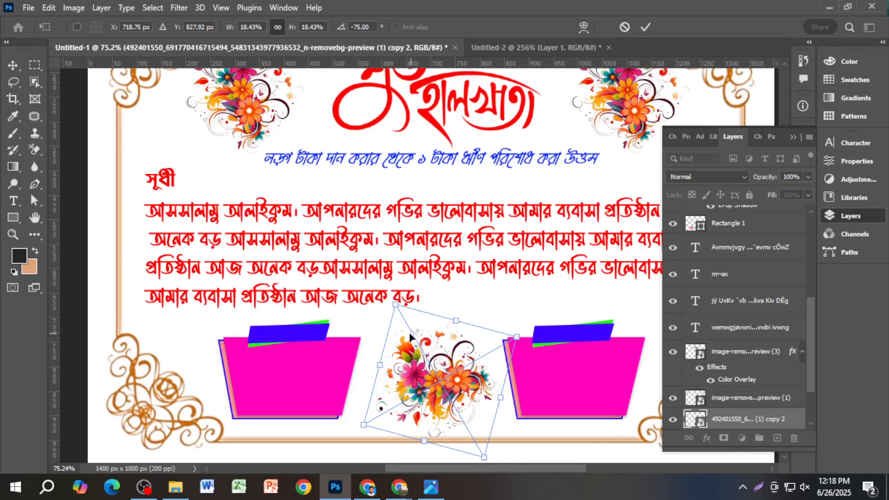
pyautogui.moveTo(395, 304); pyautogui.dragTo(412, 332)
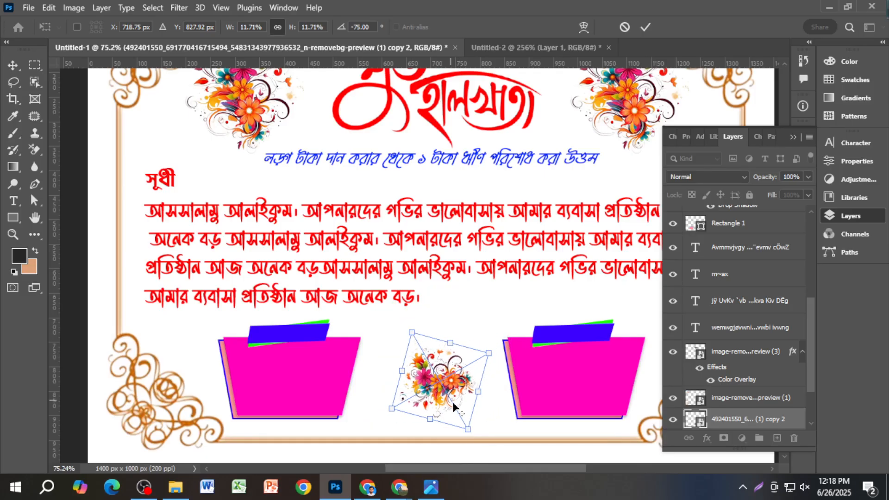
pyautogui.moveTo(468, 430); pyautogui.dragTo(483, 454)
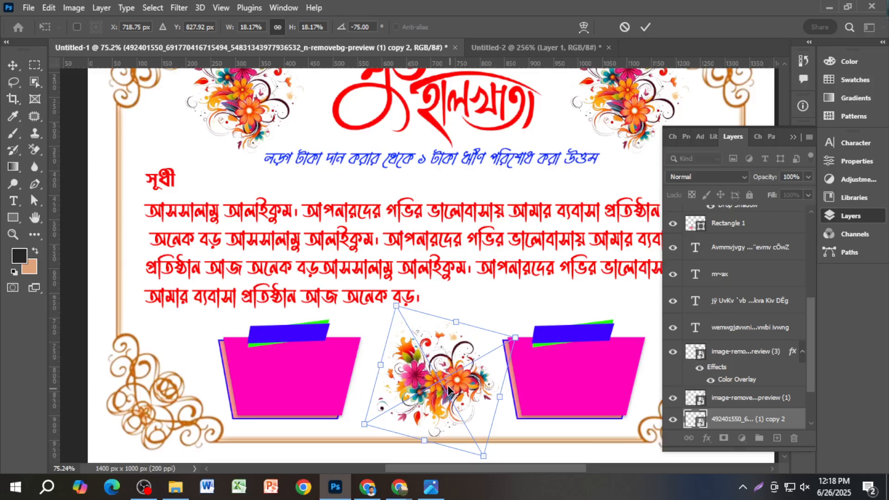
pyautogui.moveTo(450, 390); pyautogui.dragTo(444, 381)
pyautogui.press('Return')
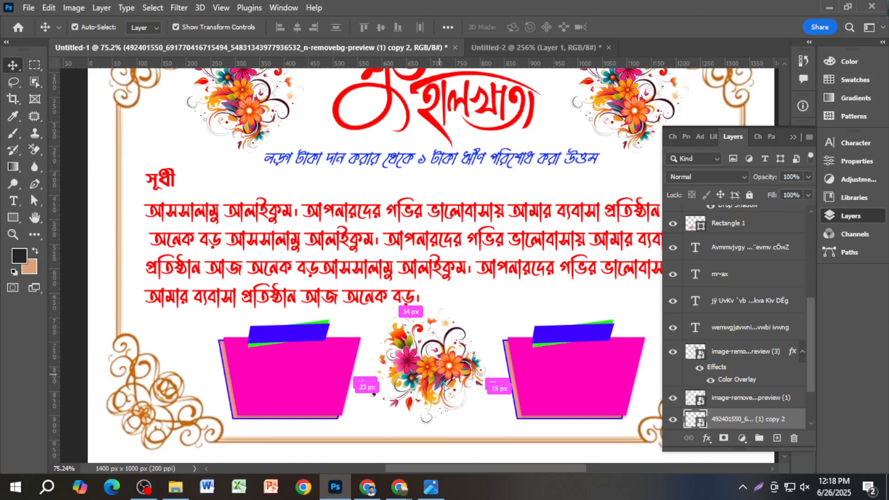
pyautogui.scroll(-2, 444, 387)
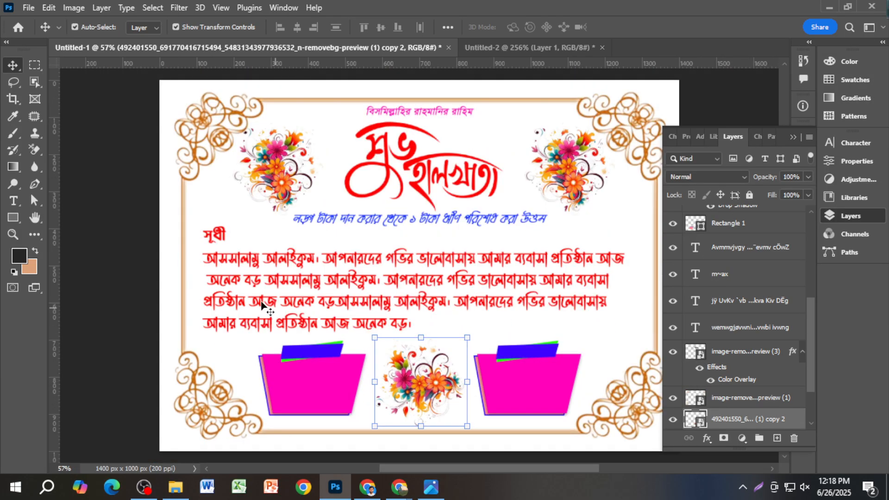
pyautogui.click(106, 268)
# Step: Copy the সূধী heading onto the left box's blue label and bring the copy to the front of all layers
pyautogui.scroll(6, 312, 369)
pyautogui.scroll(-2, 447, 353)
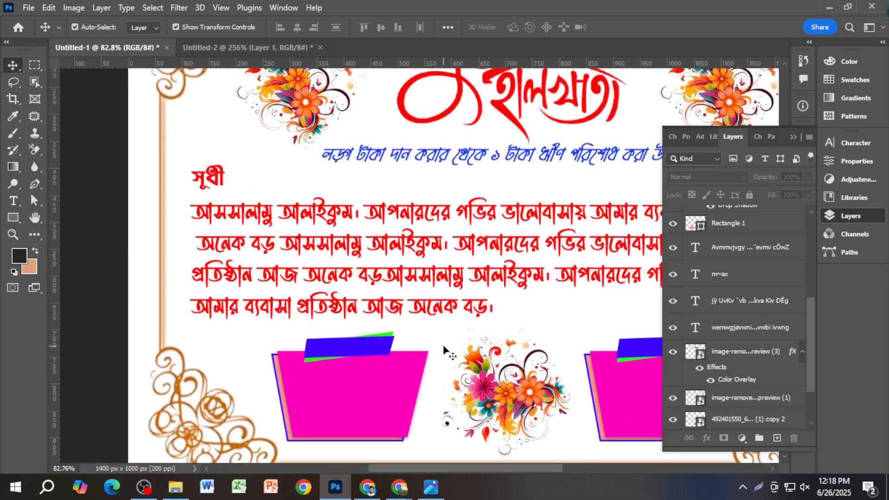
pyautogui.scroll(-2, 444, 351)
pyautogui.scroll(4, 400, 301)
pyautogui.scroll(2, 205, 165)
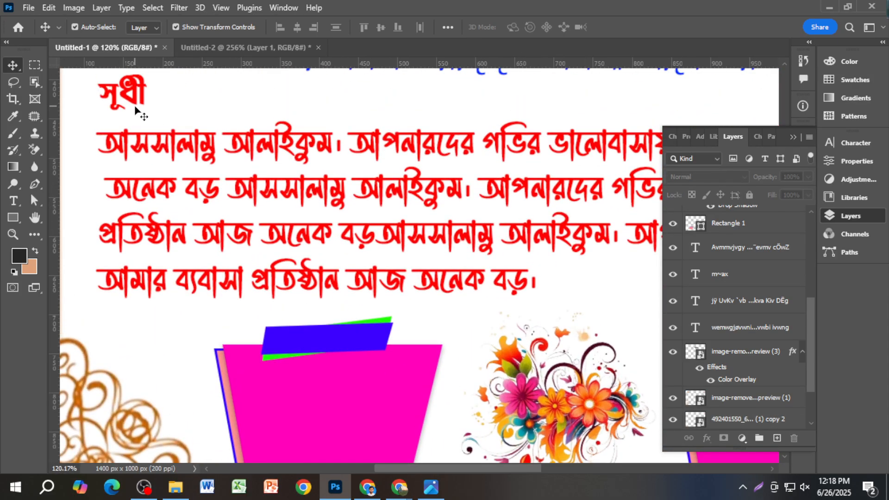
pyautogui.moveTo(135, 111); pyautogui.dragTo(332, 348)
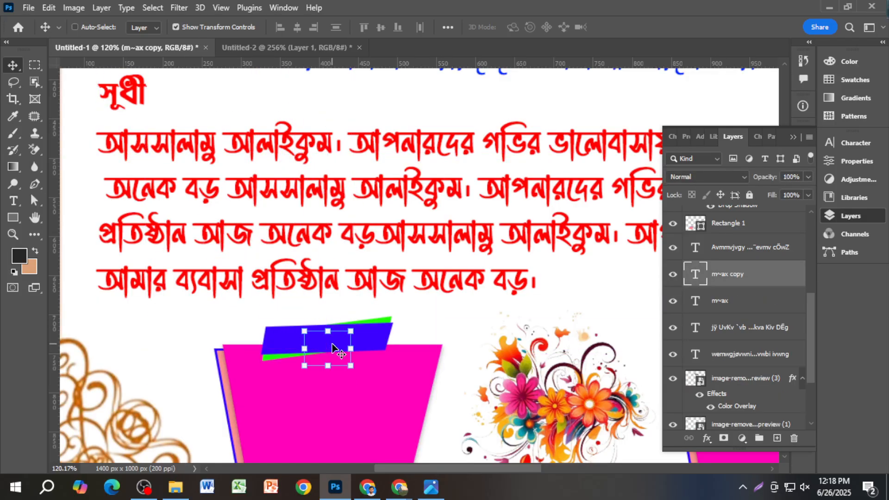
pyautogui.hotkey('ctrl', 'shift', ']')
pyautogui.scroll(2, 332, 348)
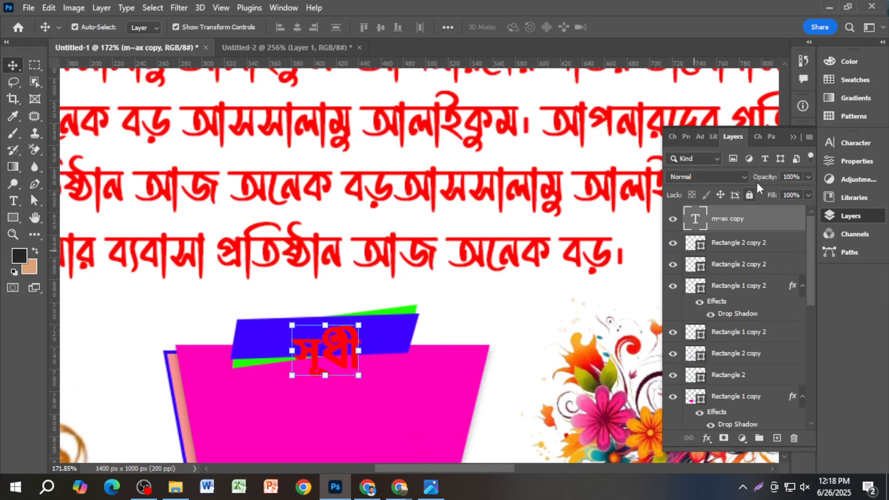
# Step: Set the copied heading's text colour to white and its font to Li Chayana Teesta ANSI V1
pyautogui.click(856, 143)
pyautogui.click(741, 210)
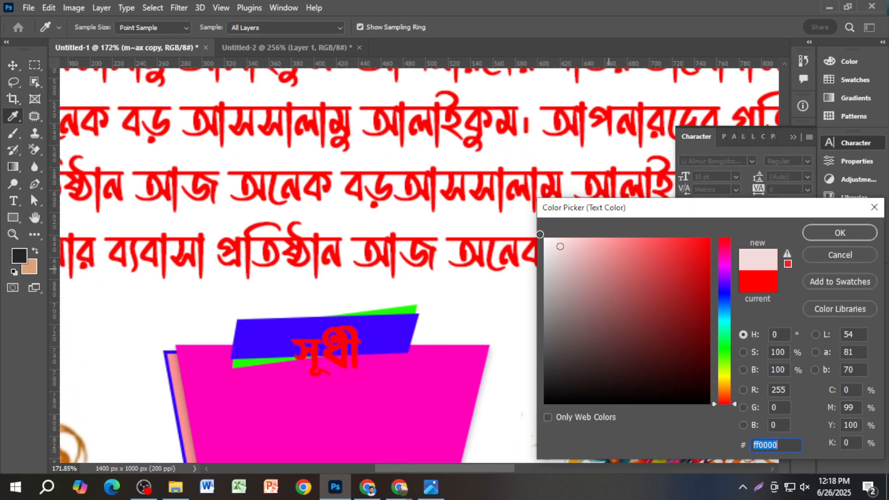
pyautogui.moveTo(540, 234); pyautogui.dragTo(541, 235)
pyautogui.click(840, 232)
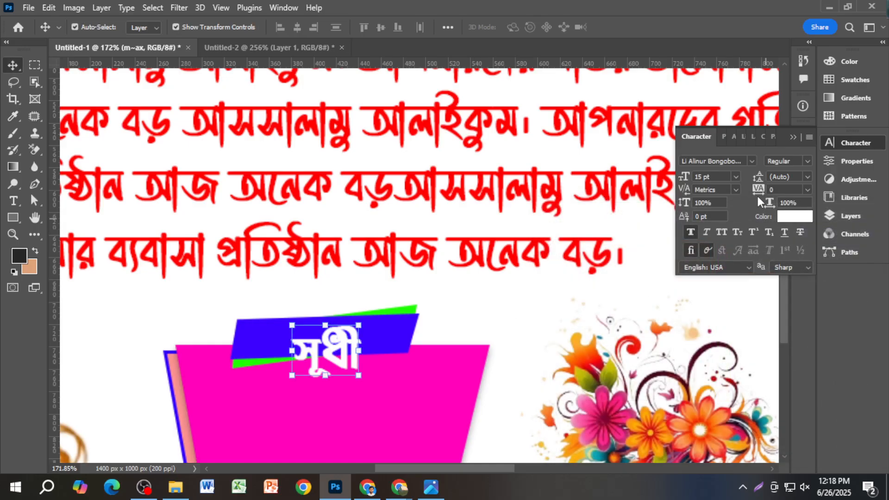
pyautogui.click(752, 161)
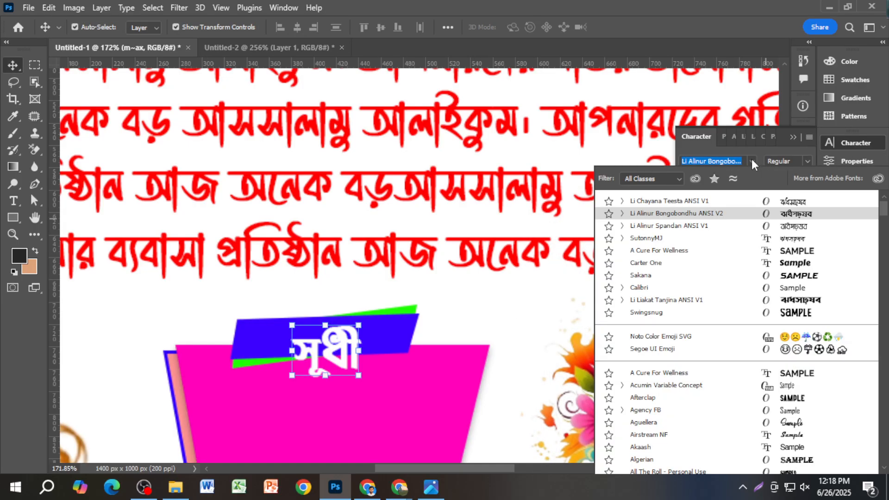
pyautogui.click(793, 204)
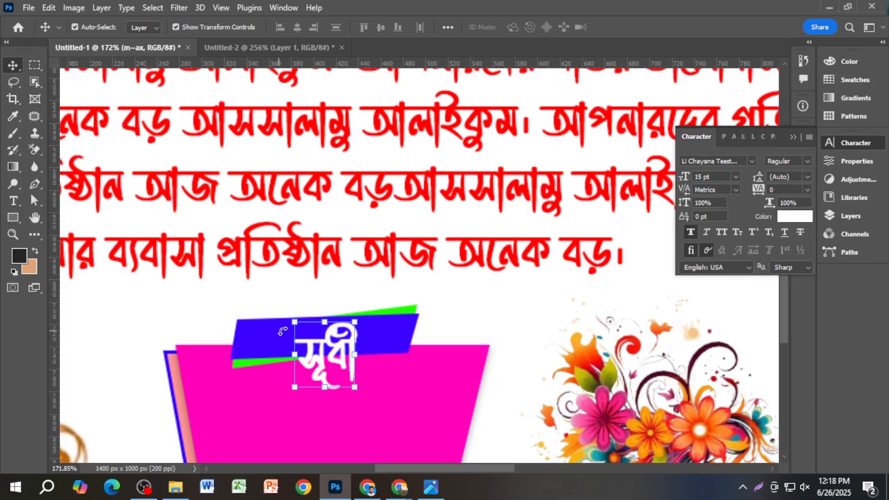
# Step: Scale the copied heading down to about 8.36 pt and fit it within the blue label's height
pyautogui.moveTo(308, 336); pyautogui.dragTo(330, 332)
pyautogui.scroll(8, 330, 333)
pyautogui.press('Return')
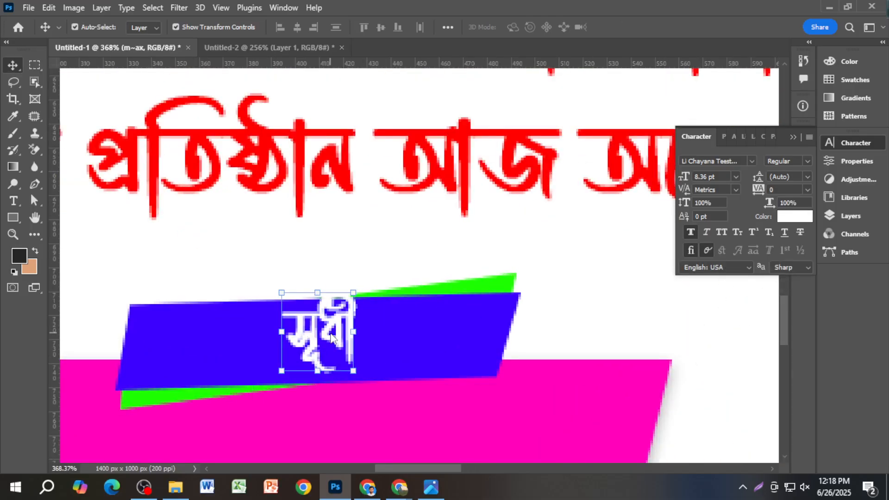
# Step: Replace the copied heading's text on the left box's blue label with প্রেরক and commit the text edit
pyautogui.doubleClick(330, 335)
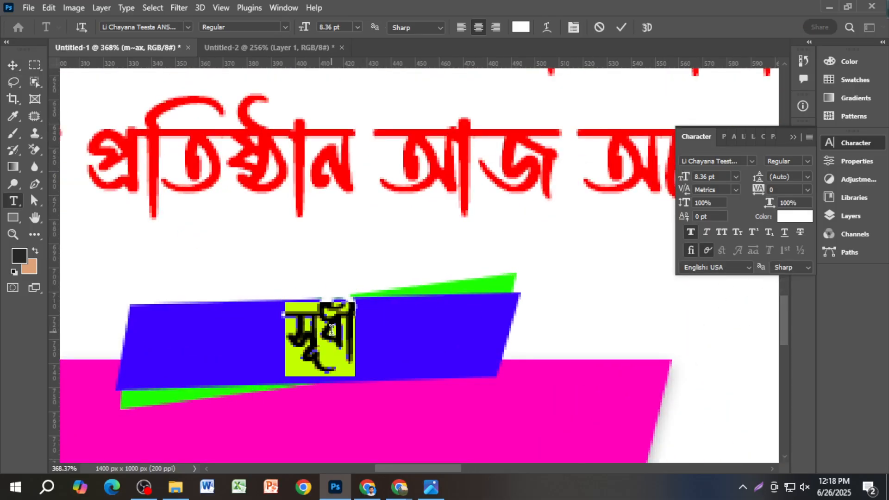
pyautogui.write('প্রা')
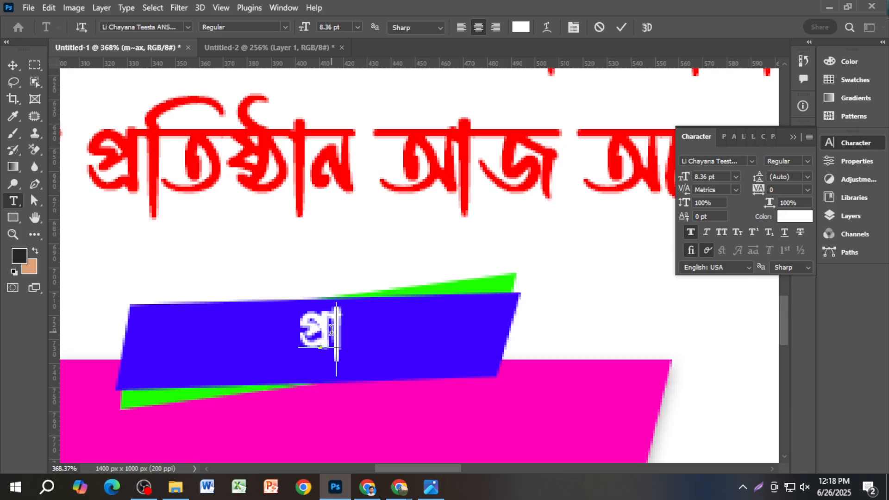
pyautogui.press('BackSpace')
pyautogui.press('BackSpace')
pyautogui.press('BackSpace')
pyautogui.press('BackSpace')
pyautogui.write('প্রে')
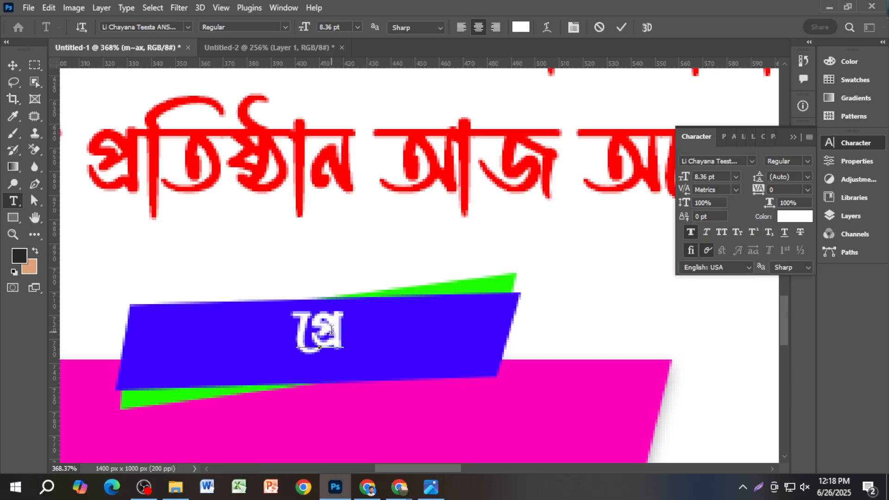
pyautogui.write('রক')
pyautogui.hotkey('ctrl', '-')
pyautogui.hotkey('ctrl', '-')
pyautogui.hotkey('ctrl', '-')
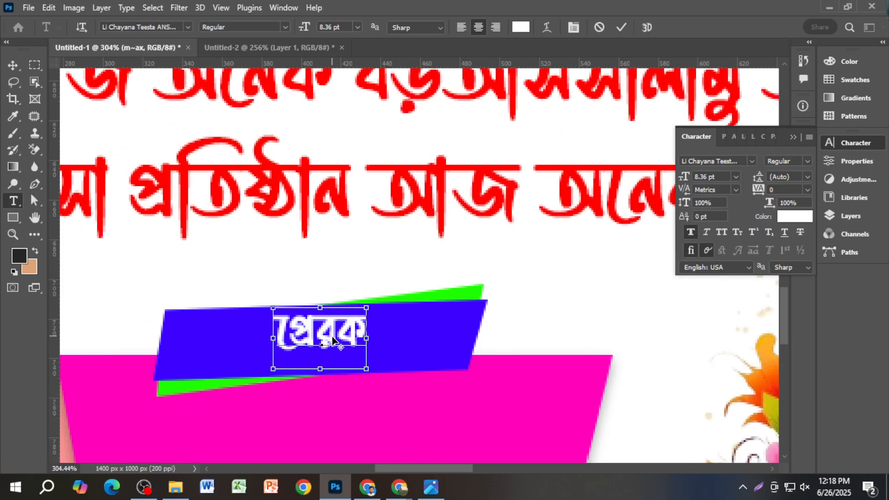
pyautogui.hotkey('ctrl', '0')
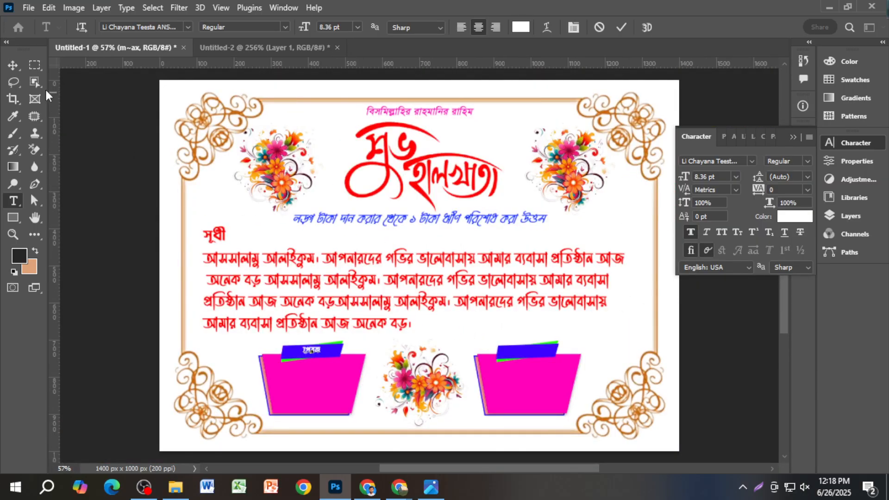
pyautogui.click(21, 70)
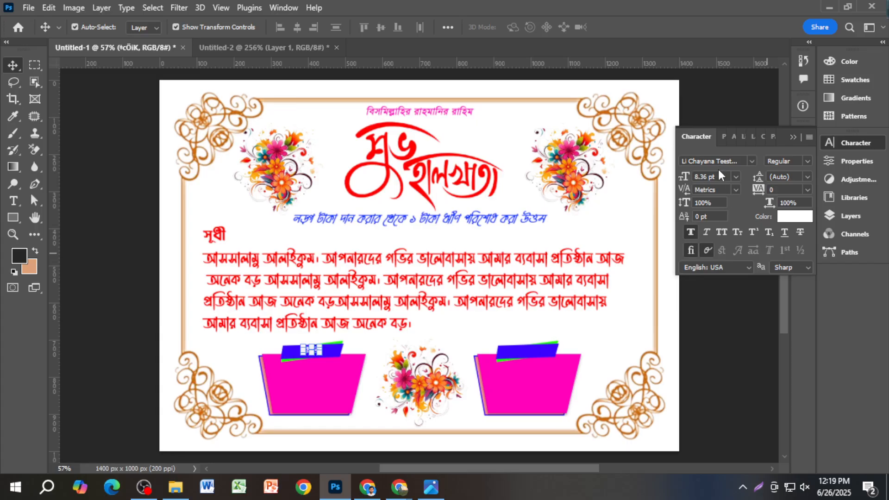
# Step: Enlarge the left label's প্রেরক heading, trying 10 pt first and settling on a font size of 12 pt
pyautogui.moveTo(716, 177); pyautogui.dragTo(704, 179)
pyautogui.write('10')
pyautogui.press('Return')
pyautogui.scroll(4, 472, 281)
pyautogui.scroll(-4, 471, 282)
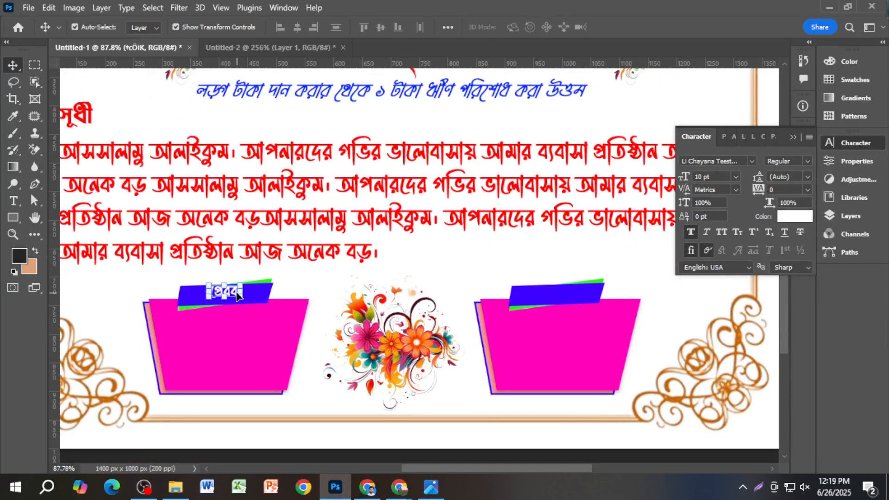
pyautogui.doubleClick(708, 179)
pyautogui.write('12')
pyautogui.press('Return')
pyautogui.scroll(4, 284, 289)
pyautogui.scroll(-2, 286, 291)
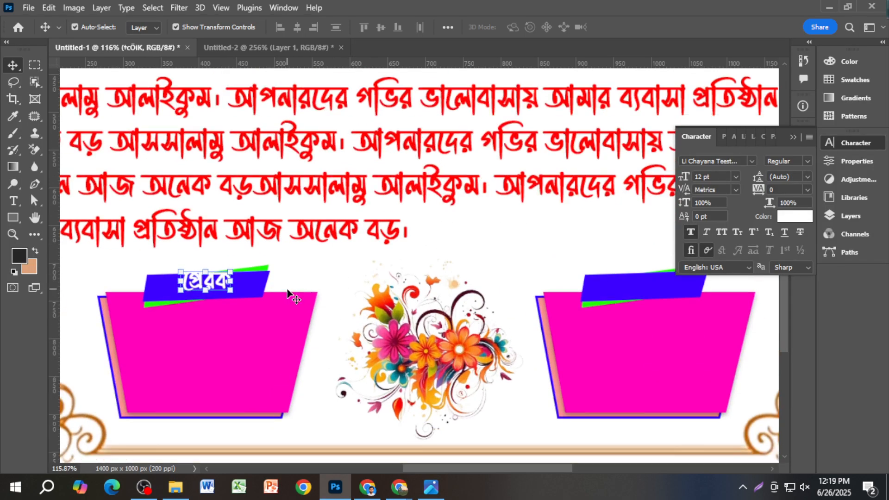
# Step: Duplicate the প্রেরক heading onto the right box's blue label and deselect it
pyautogui.moveTo(219, 261); pyautogui.dragTo(660, 266)
pyautogui.hotkey('ctrl', '0')
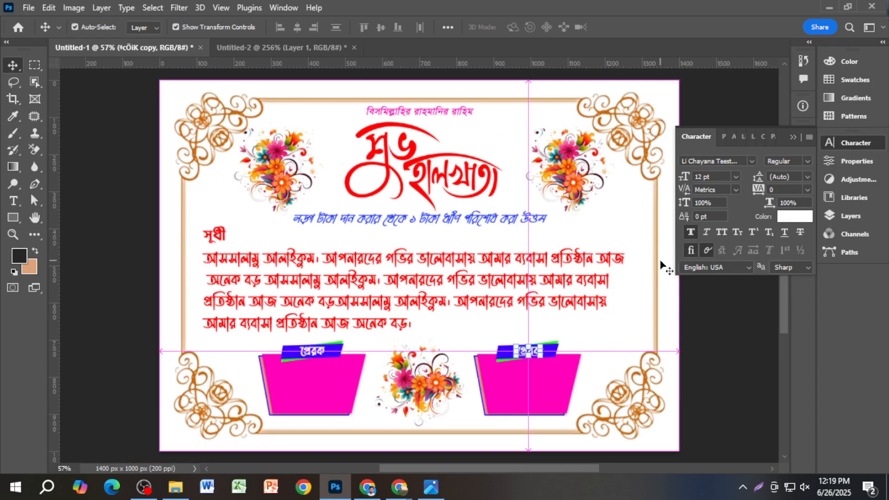
pyautogui.click(724, 350)
# Step: Check the box headings on the reference card in the Untitled-2 document and return to the Untitled-1 design
pyautogui.scroll(-3, 663, 346)
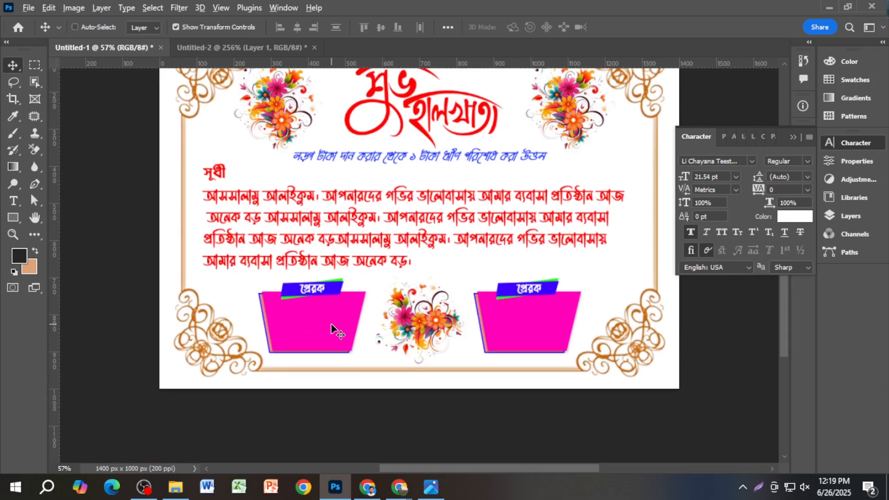
pyautogui.scroll(2, 332, 325)
pyautogui.click(274, 48)
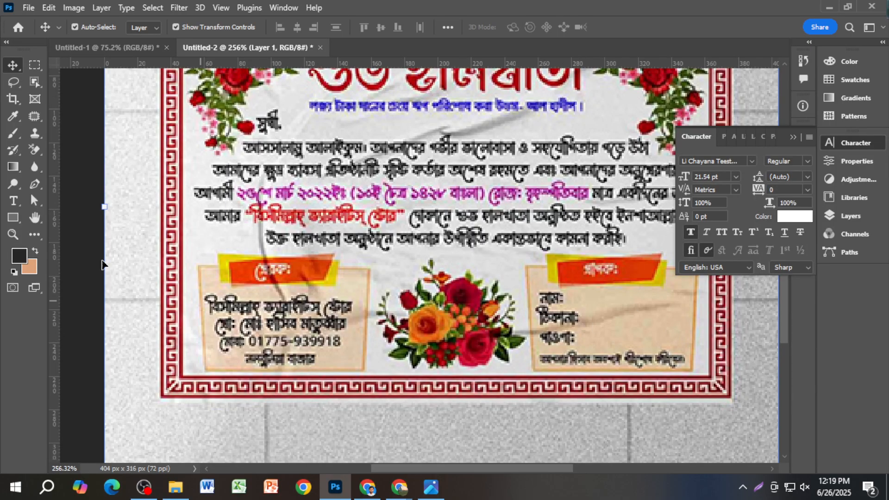
pyautogui.click(104, 48)
pyautogui.scroll(-2, 296, 287)
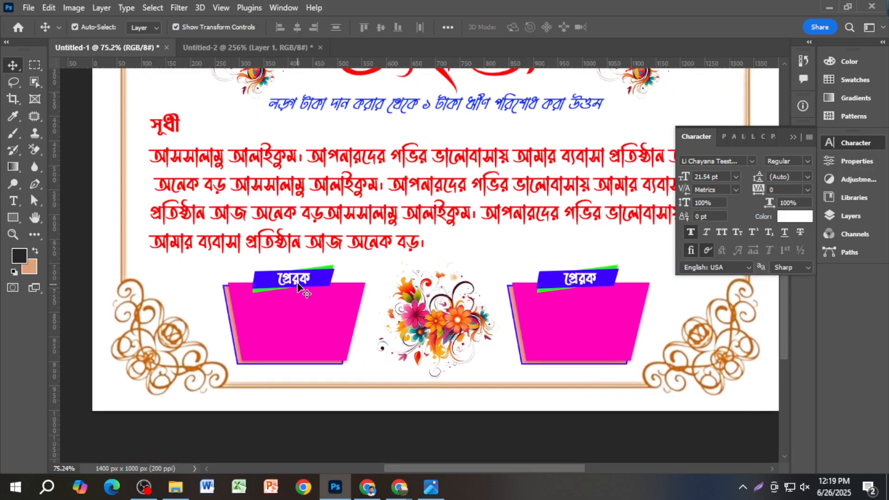
pyautogui.doubleClick(293, 278)
pyautogui.scroll(-3, 273, 291)
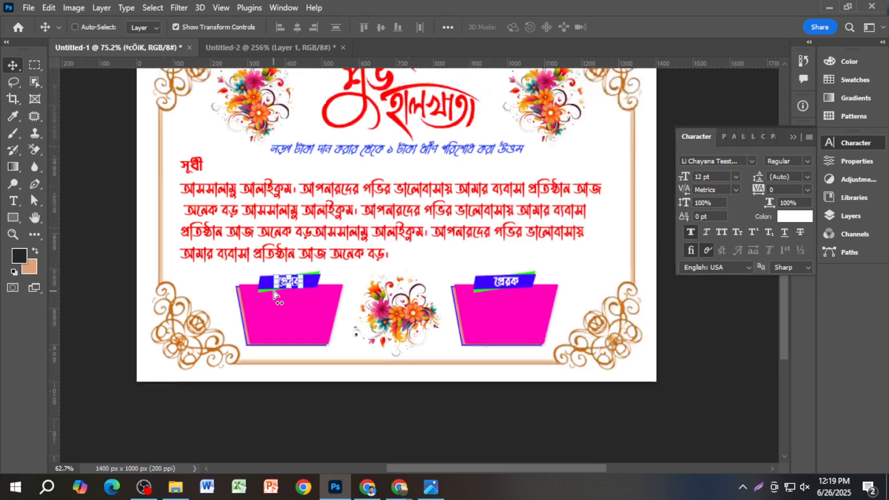
pyautogui.click(91, 245)
pyautogui.hotkey('ctrl', '0')
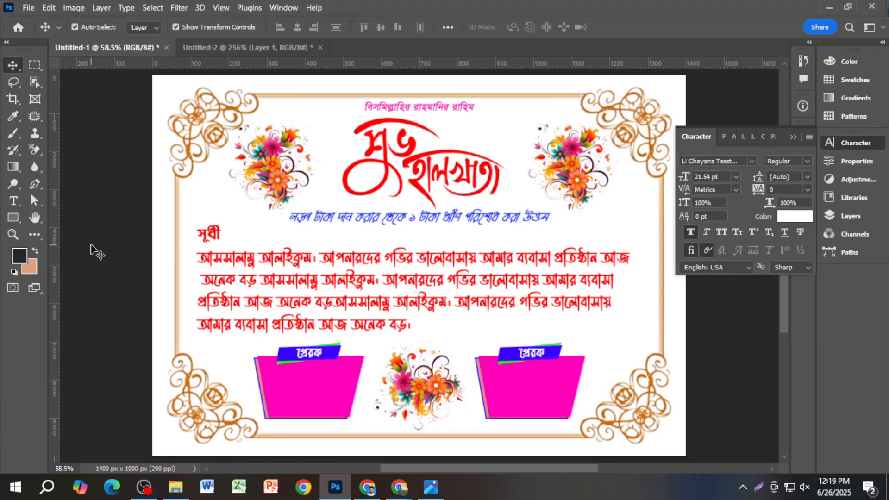